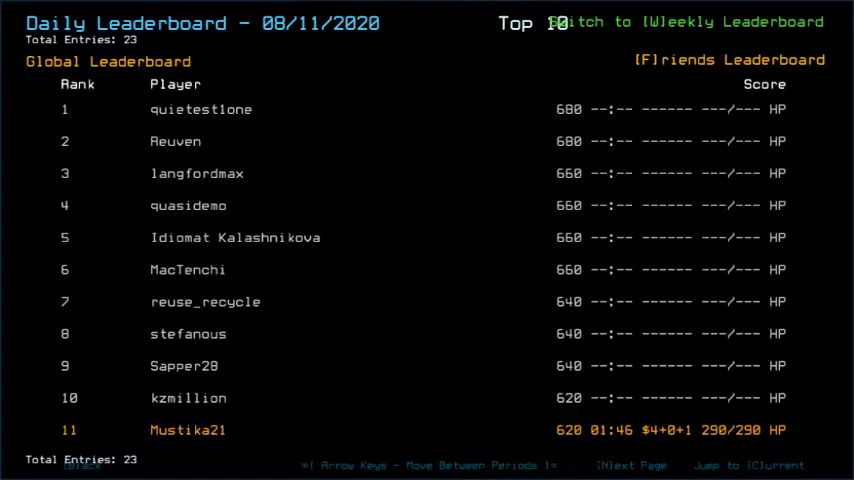
# - Page through the daily leaderboard rankings to ranks 21–23
pyautogui.press('n')
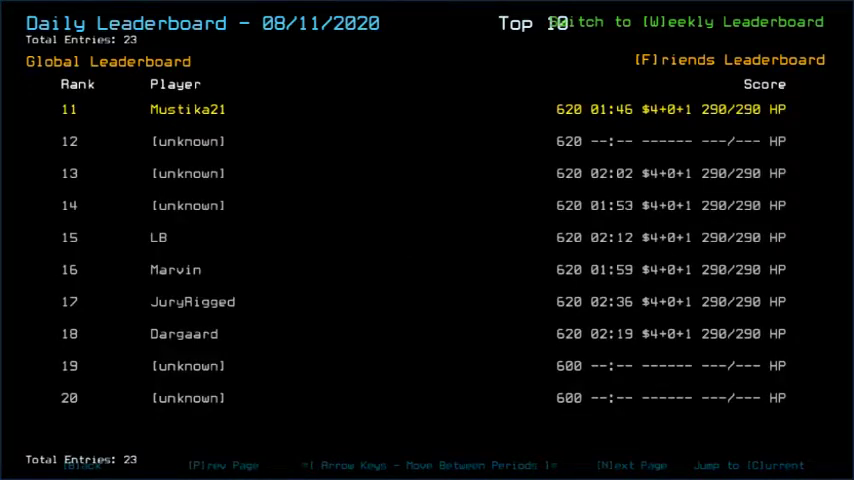
pyautogui.press('Escape')
pyautogui.press('l')
pyautogui.press('p')
pyautogui.press('n')
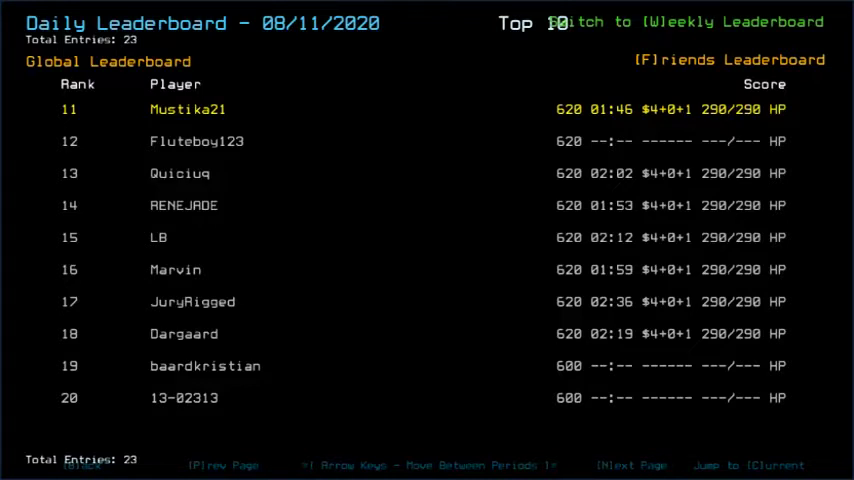
pyautogui.press('n')
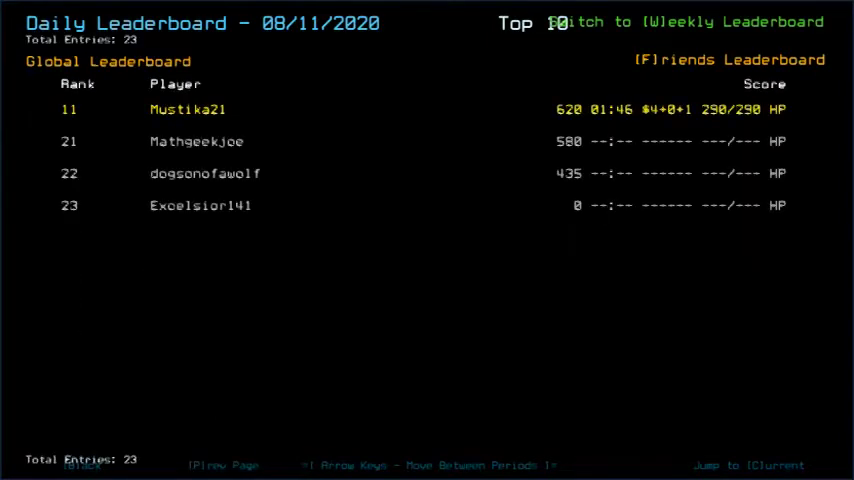
# - View the friends rankings, then launch the Daily Challenge
pyautogui.press('f')
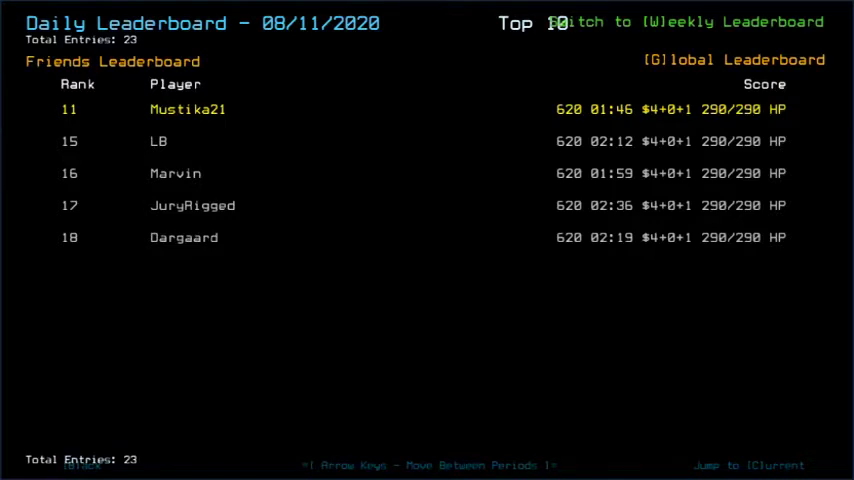
pyautogui.press('Escape')
pyautogui.press('d')
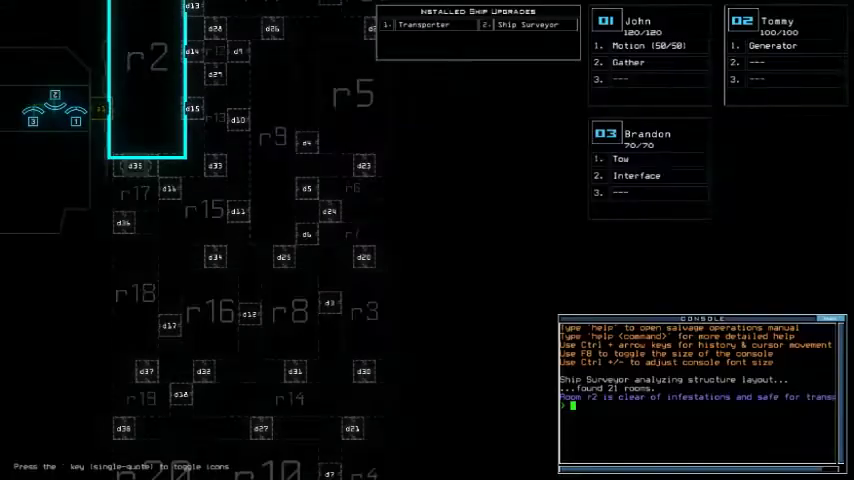
# - Set graphics to Far View Simple, Quality Medium and Clutter Few
pyautogui.press('Escape')
pyautogui.press('o')
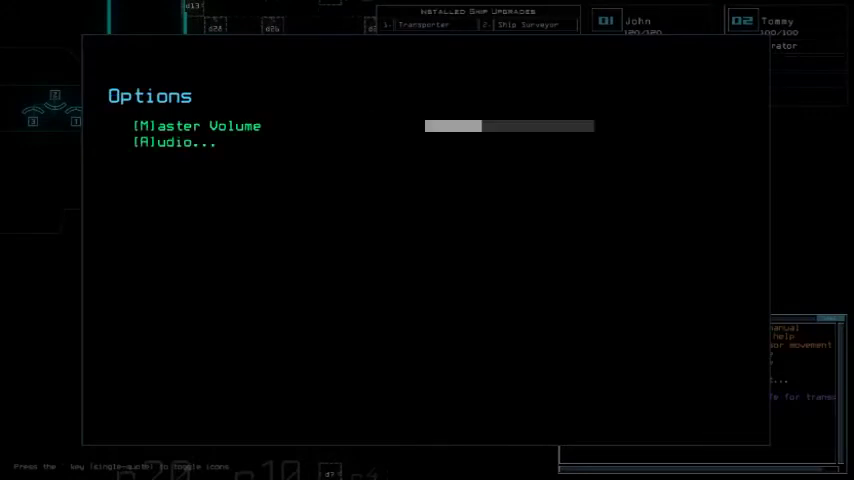
pyautogui.press('g')
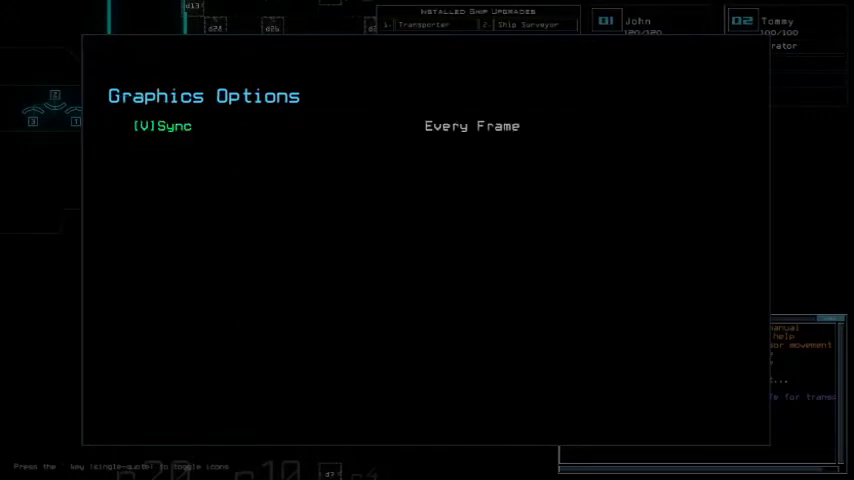
pyautogui.press('f')
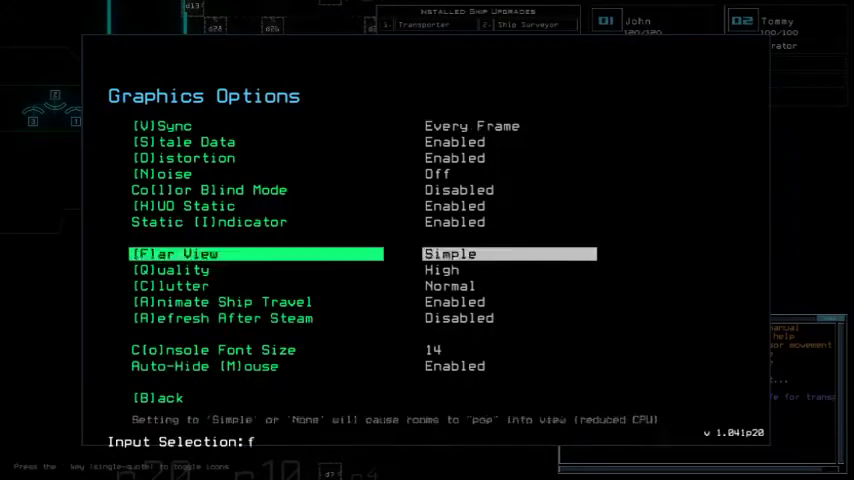
pyautogui.press('q')
pyautogui.press('c')
# - Back out of options and the pause menu to resume on the ship map
pyautogui.press('b')
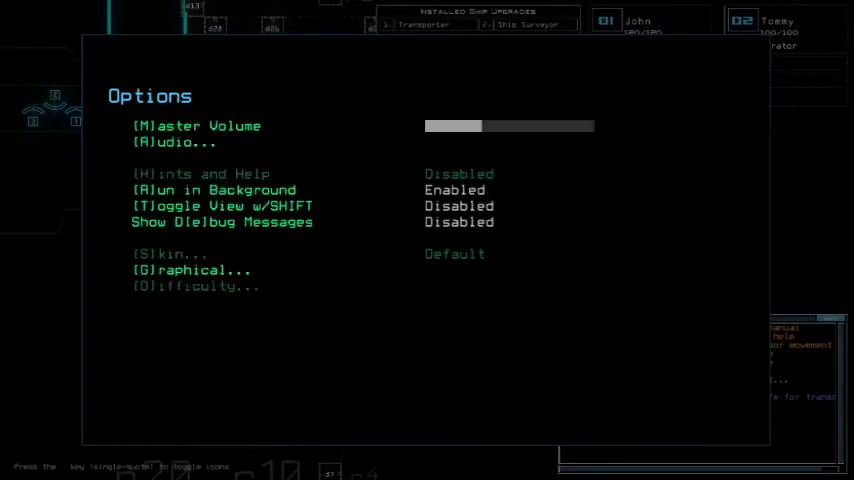
pyautogui.press('b')
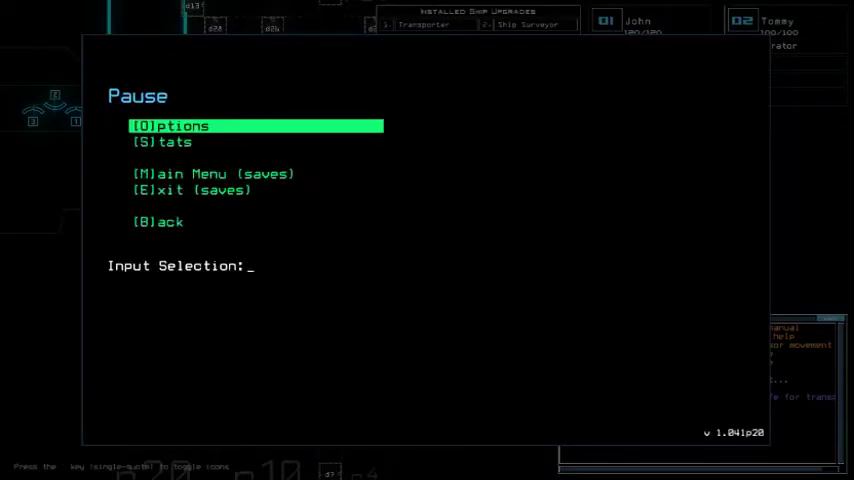
pyautogui.press('b')
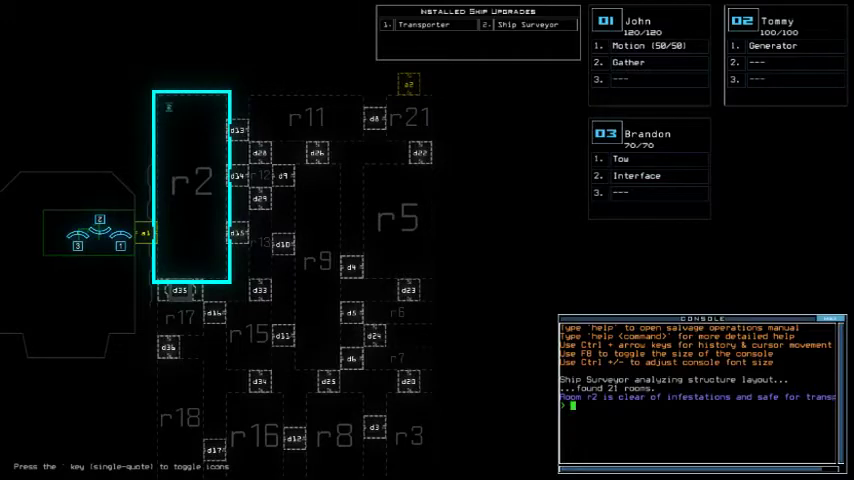
pyautogui.click(563, 404)
pyautogui.write('status')
# - Check the derelict's status and take the Tow upgrade off drone Brandon
pyautogui.press('Return')
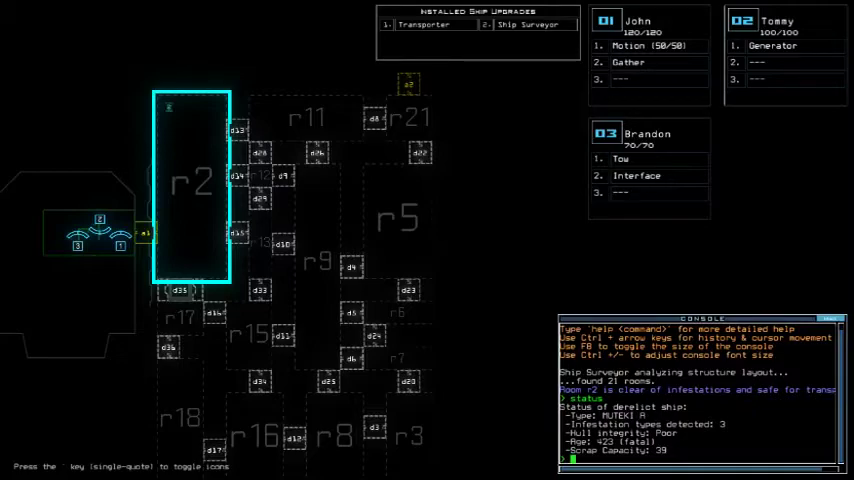
pyautogui.press('Tab')
pyautogui.write('swap')
pyautogui.press('Return')
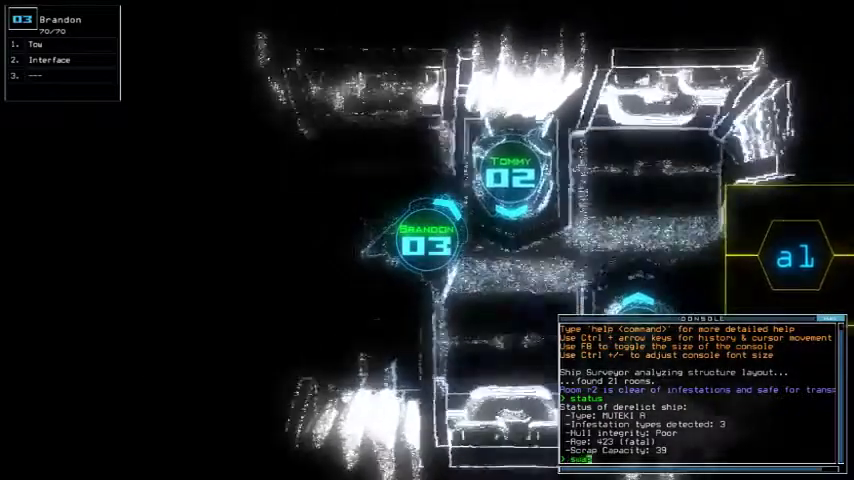
pyautogui.press('Return')
pyautogui.press('Escape')
# - Swap Gather from John onto Brandon, then redock the ship at airlock a2
pyautogui.press('Return')
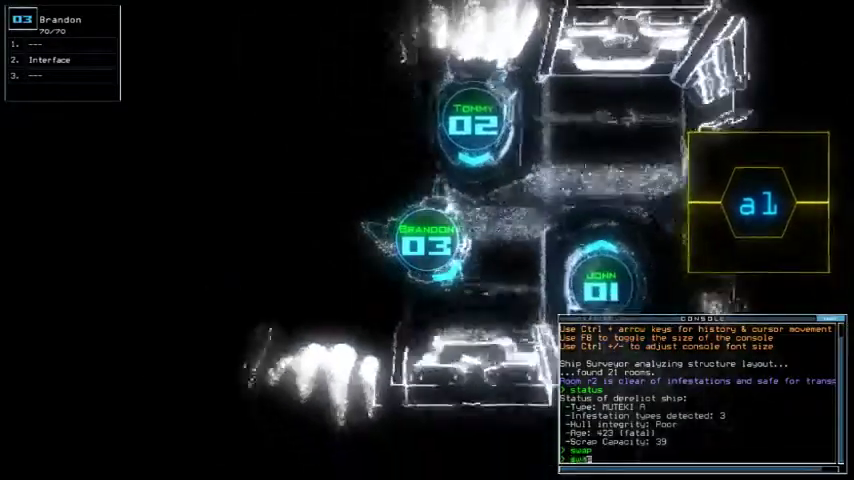
pyautogui.press('Return')
pyautogui.press('Escape')
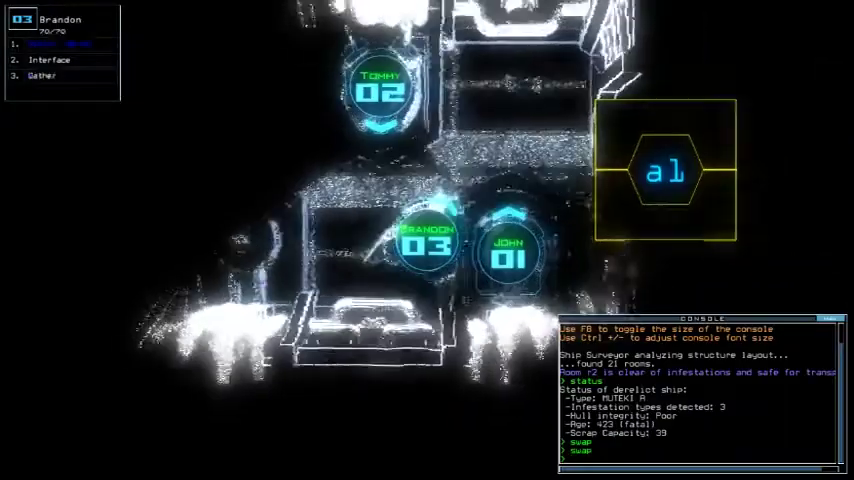
pyautogui.press('Tab')
pyautogui.write('2')
pyautogui.press('Return')
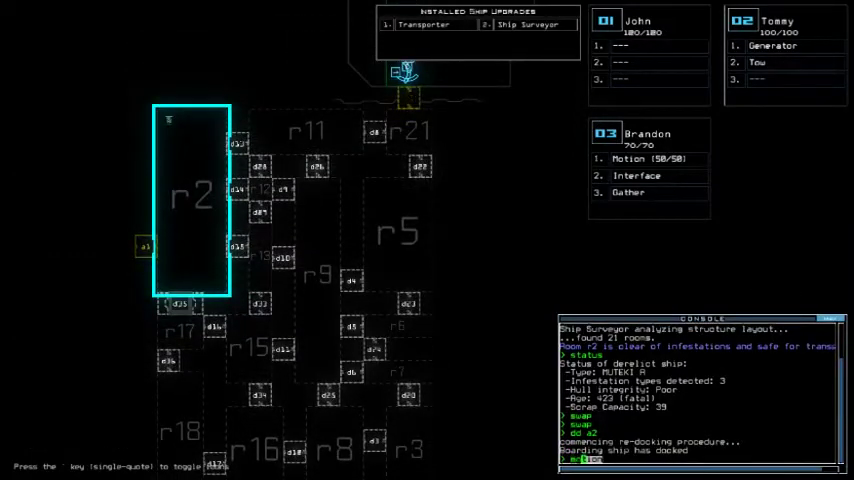
pyautogui.write('motion')
# - Run a motion scan and spot activity in room r21
pyautogui.press('Return')
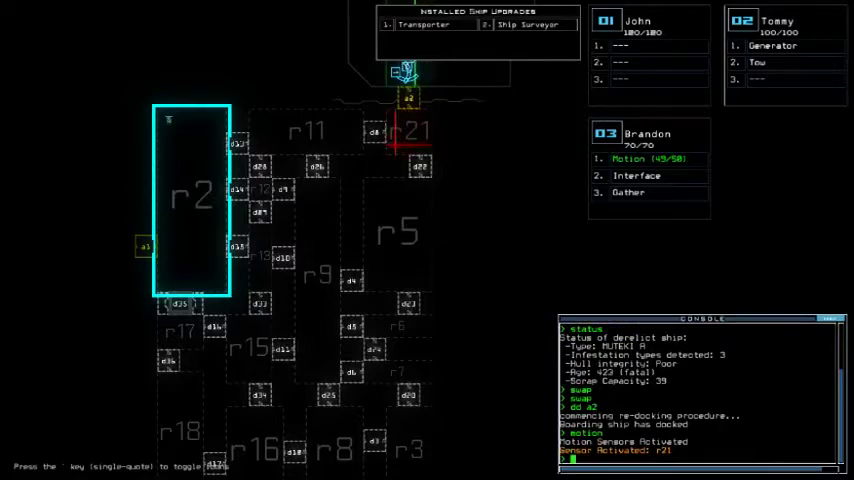
pyautogui.press("'")
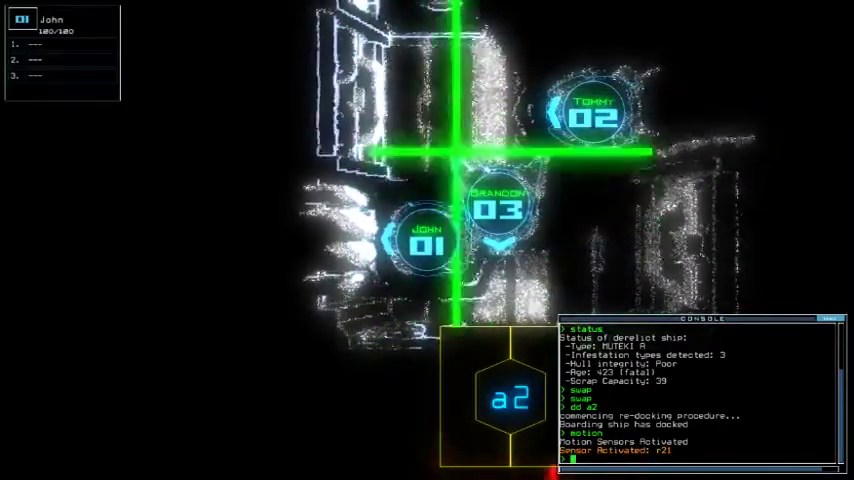
pyautogui.press("'")
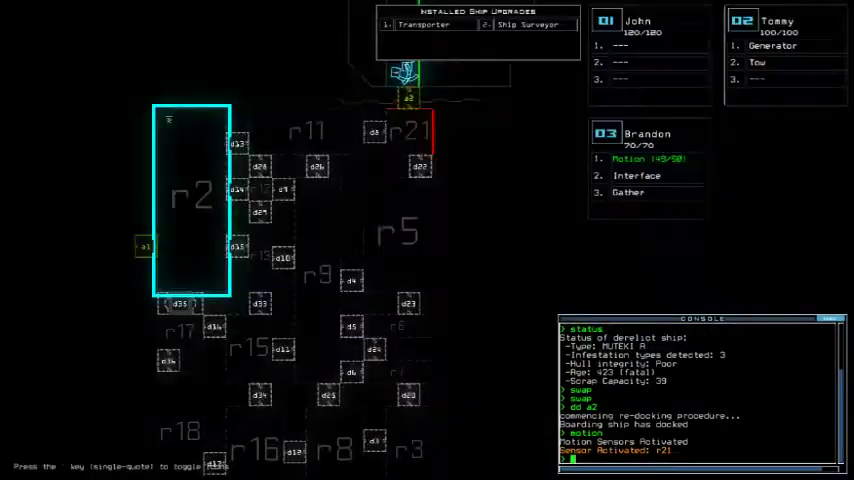
pyautogui.write('d1 a1')
# - Redock at airlock a1, rescan for motion, and cycle through John, Tommy and Brandon
pyautogui.press('Return')
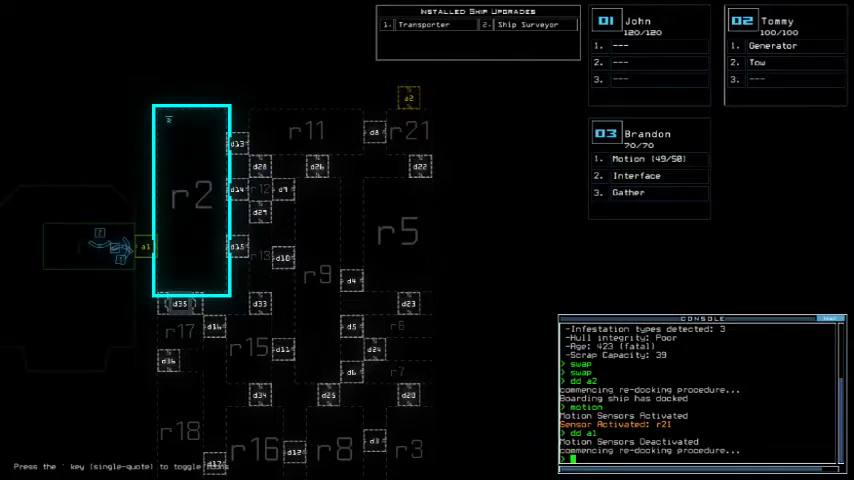
pyautogui.write('motion')
pyautogui.press('Return')
pyautogui.press("'")
pyautogui.press('1')
pyautogui.press('2')
pyautogui.press("'")
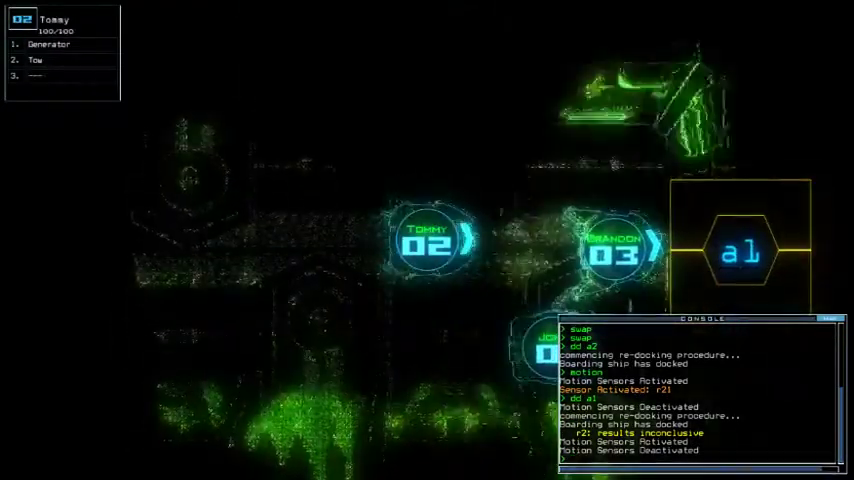
pyautogui.write('3sca')
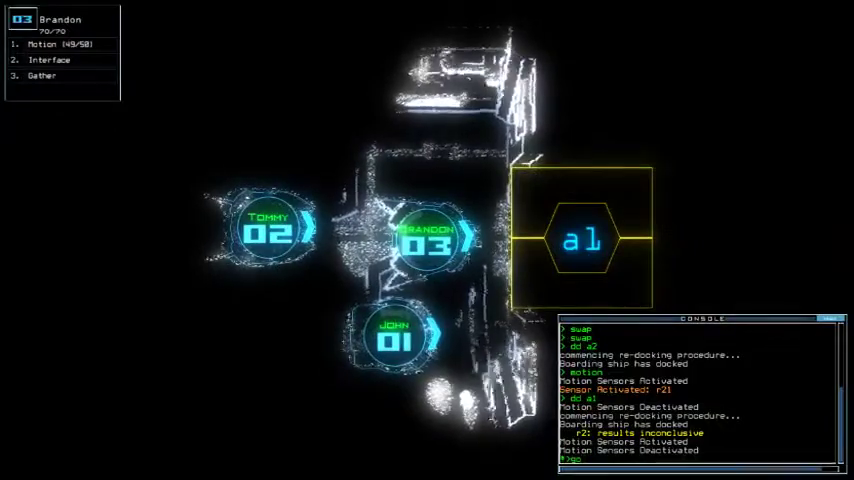
pyautogui.write('n')
# - Send the drones into r2, power the generator, and tow drone Marvin
pyautogui.press('Return')
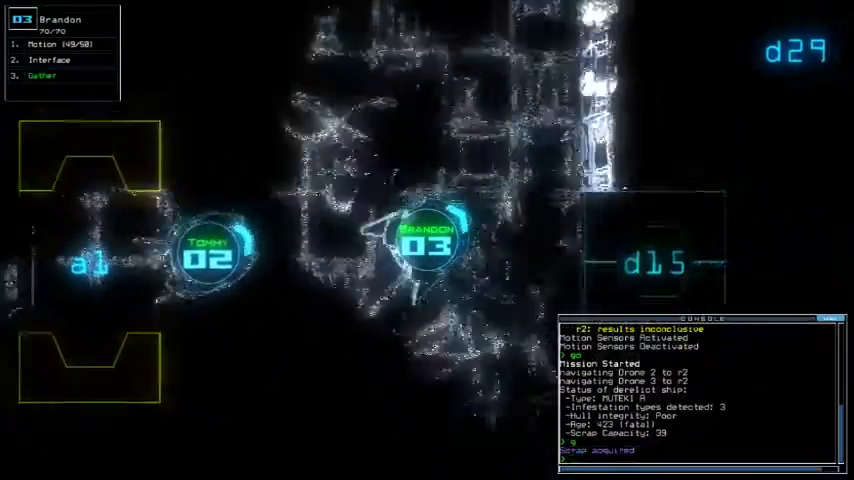
pyautogui.press('Return')
pyautogui.write('tow 2')
pyautogui.press('Return')
# - Move the Motion upgrade onto drone Tommy, then select Brandon
pyautogui.press('2')
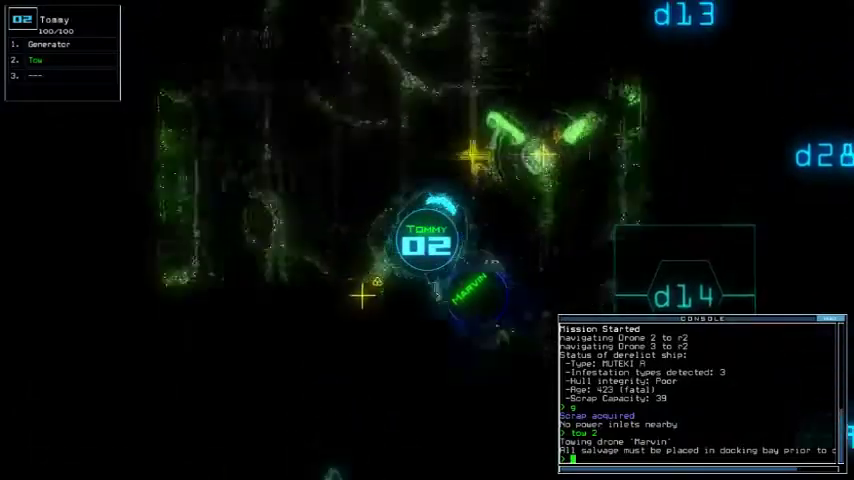
pyautogui.write('swap')
pyautogui.press('Return')
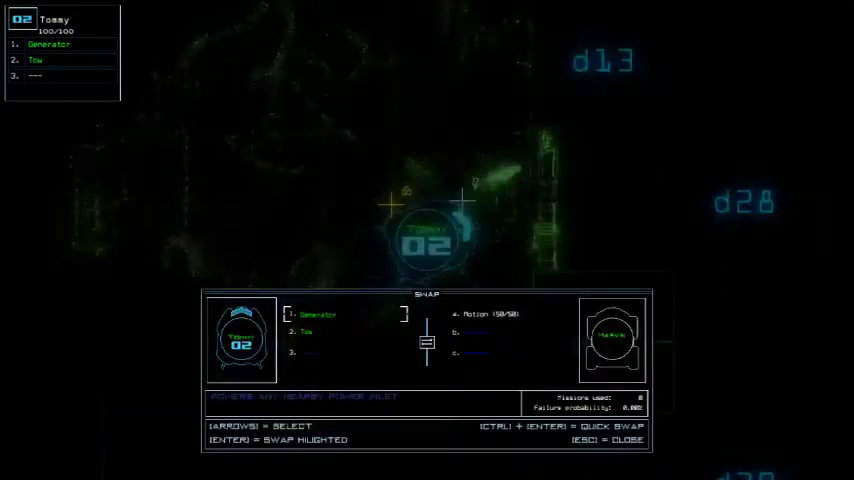
pyautogui.press('Return')
pyautogui.press('Escape')
pyautogui.press('3')
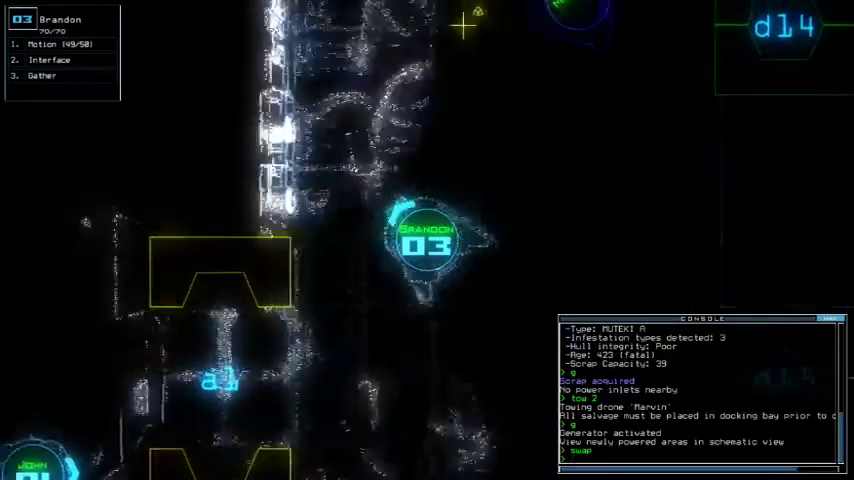
pyautogui.write('g')
# - Have Brandon gather scrap in r2 twice
pyautogui.press('Return')
pyautogui.write('g')
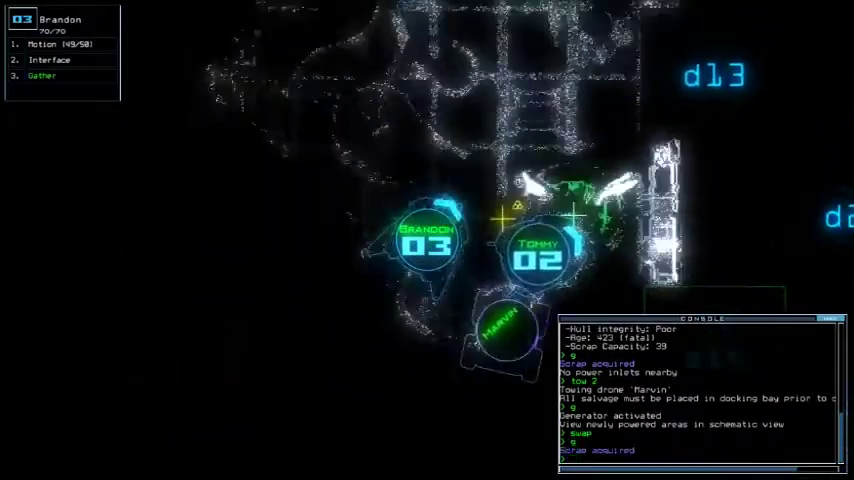
pyautogui.press('Return')
pyautogui.press('space')
pyautogui.press('space')
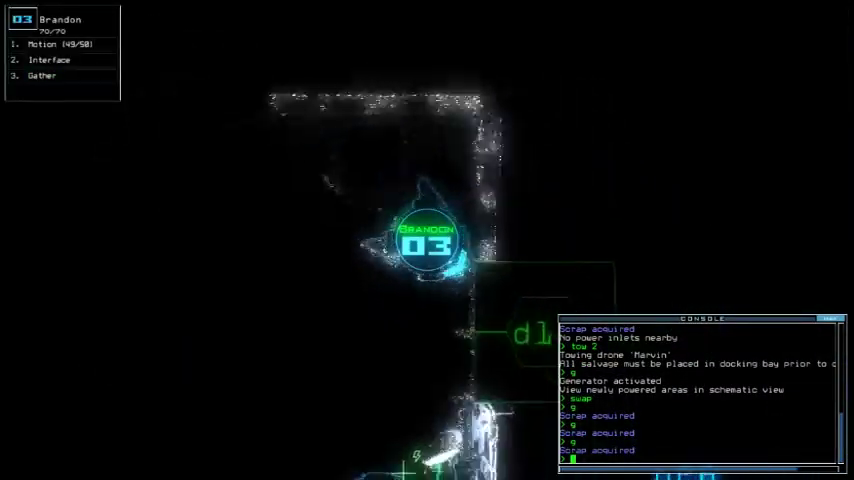
# - Run a motion scan and open door d13
pyautogui.press('space')
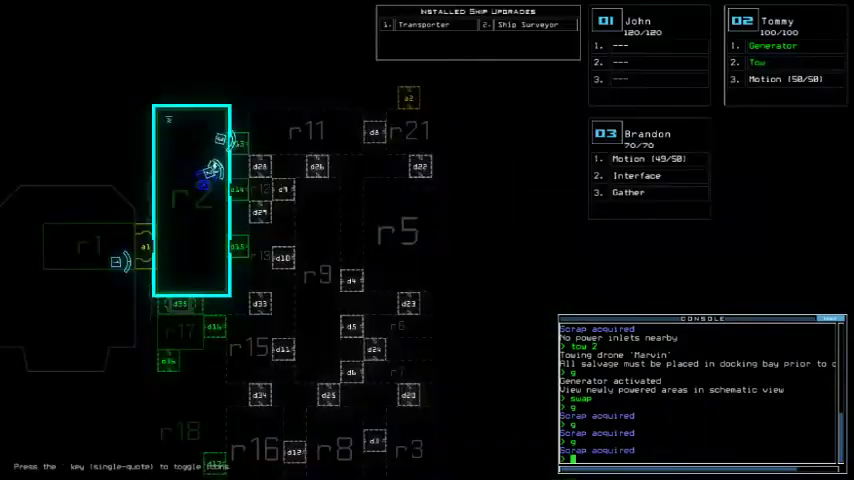
pyautogui.press('space')
pyautogui.write('d1')
pyautogui.press('BackSpace')
pyautogui.press('BackSpace')
pyautogui.write('motion')
pyautogui.press('Return')
pyautogui.press('space')
pyautogui.write('d13')
pyautogui.press('Return')
pyautogui.press('space')
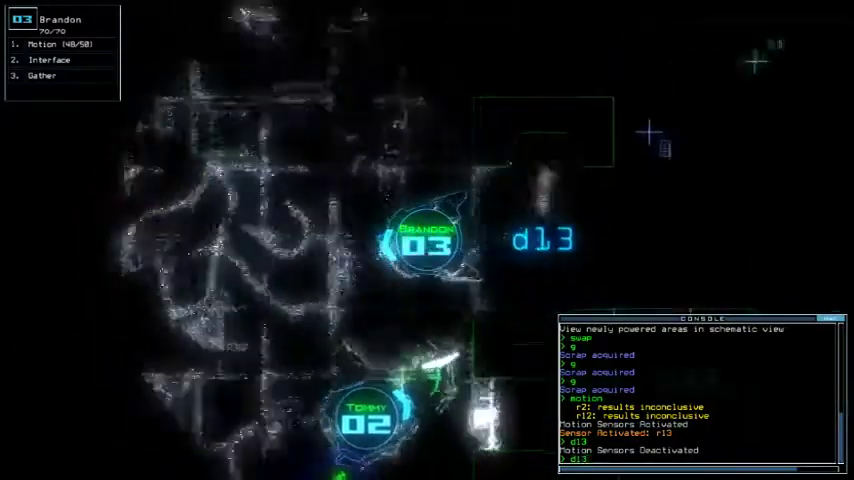
# - Take Brandon through door d14, open door d35, and view the schematic
pyautogui.press('2')
pyautogui.press('3')
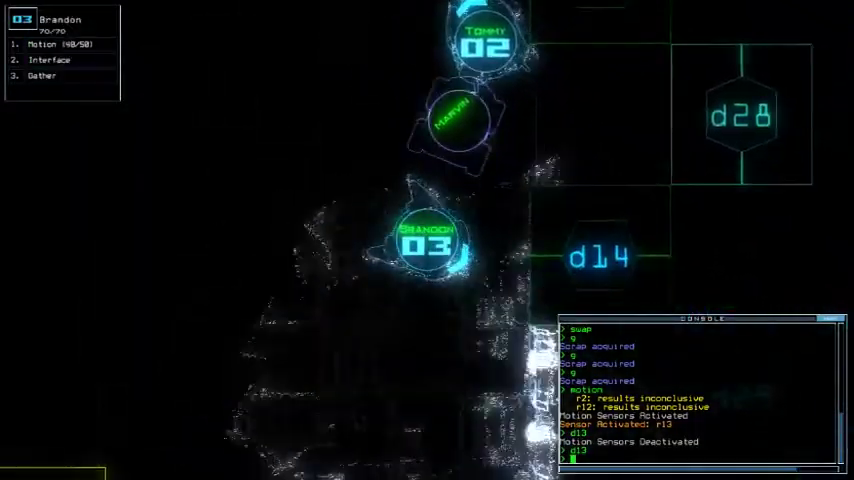
pyautogui.write('d14')
pyautogui.press('Return')
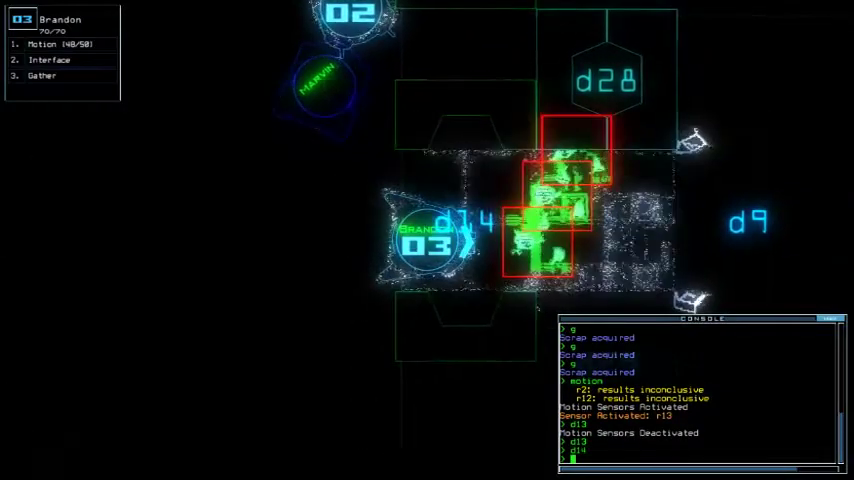
pyautogui.write('d14')
pyautogui.press('Return')
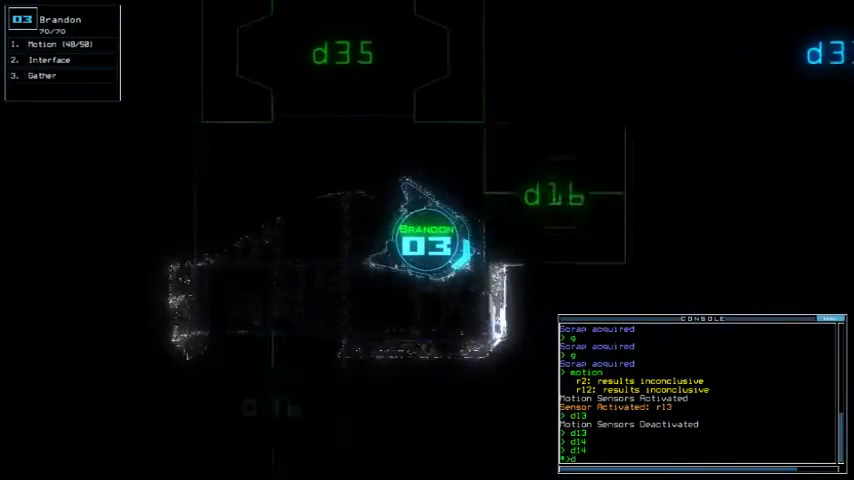
pyautogui.write('35')
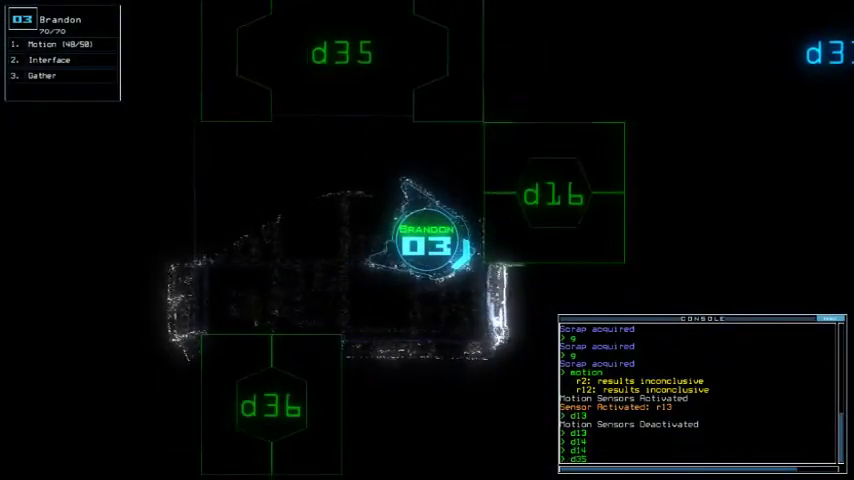
pyautogui.press('Return')
pyautogui.press('Tab')
pyautogui.write('motion')
# - Run drone 3's motion scan over the lower rooms, then turn motion sensors off
pyautogui.press('Return')
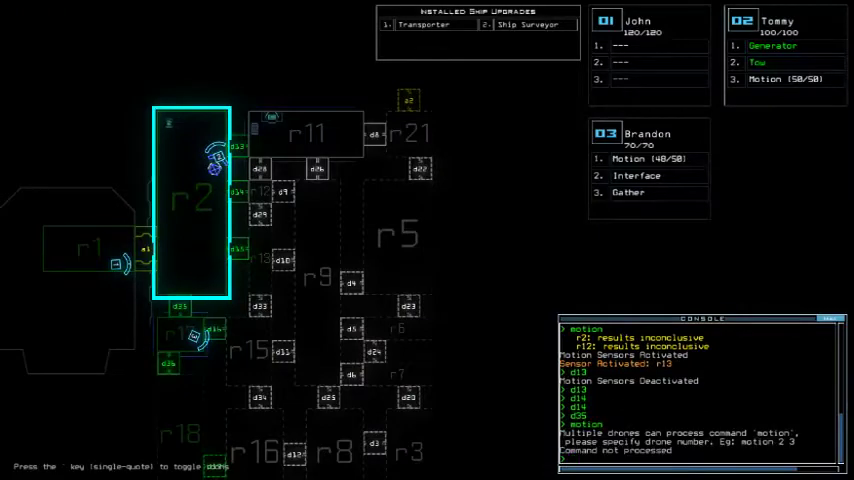
pyautogui.write('motion 3')
pyautogui.press('Return')
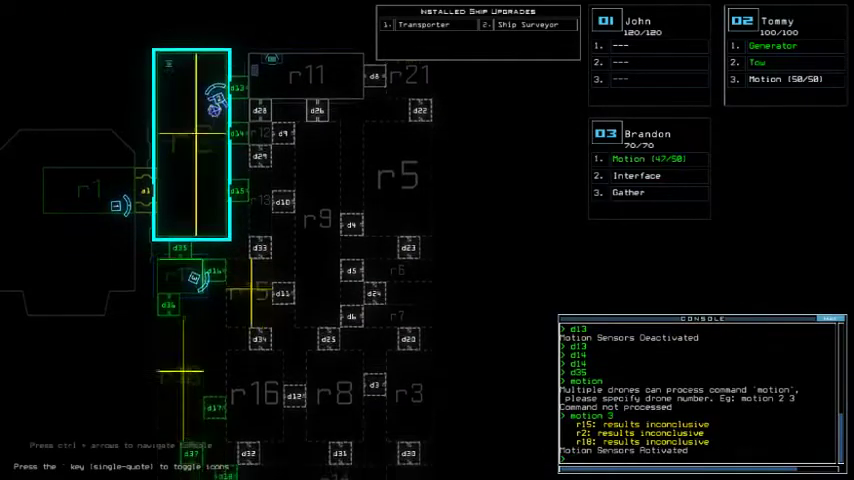
pyautogui.press('Down')
pyautogui.press('Down')
pyautogui.press('Down')
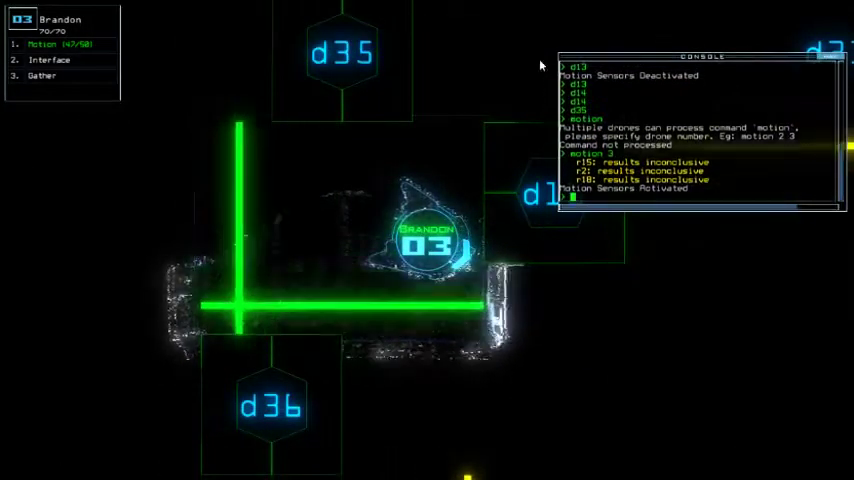
pyautogui.write('motion')
pyautogui.press('Return')
pyautogui.write('d16')
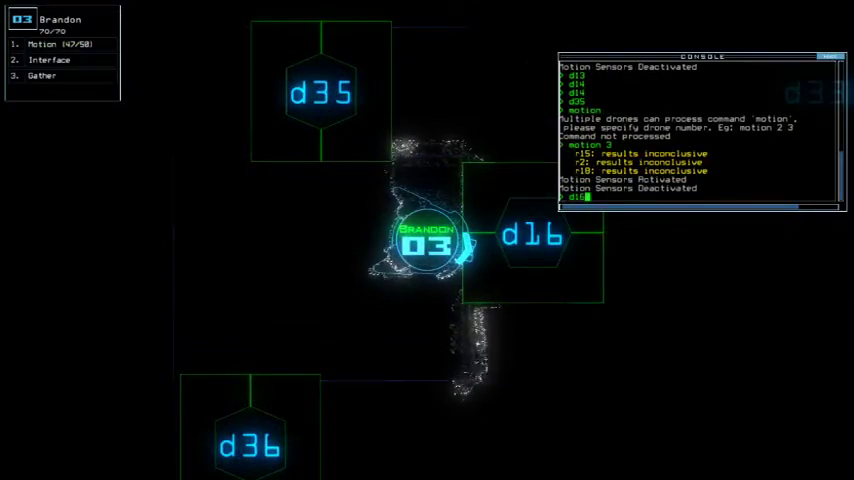
pyautogui.write('co')
# - Open door d16, drive Brandon through, and gather the scrap there
pyautogui.press('Return')
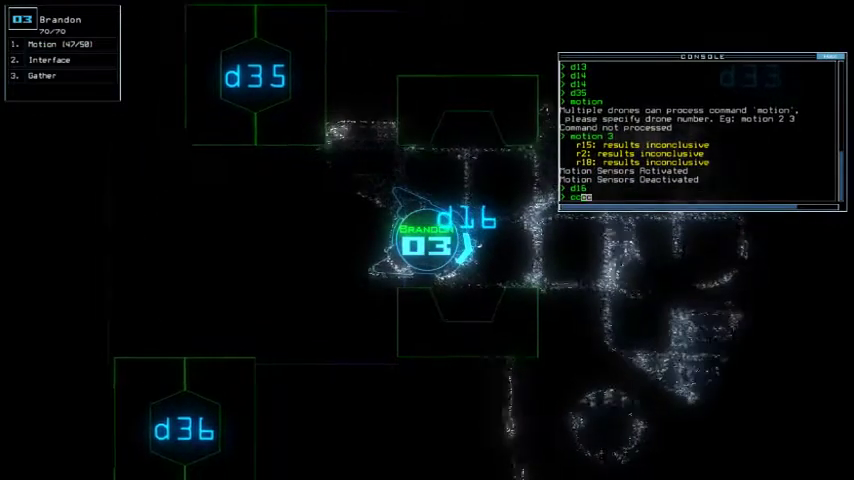
pyautogui.press('Down')
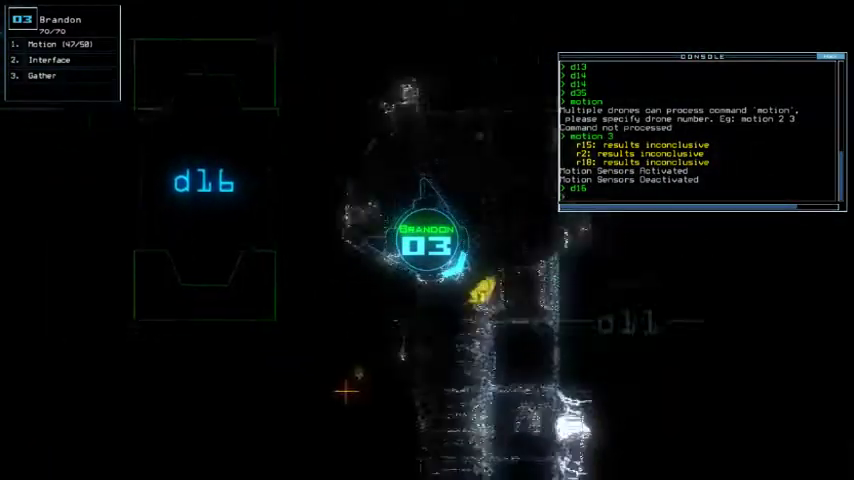
pyautogui.write('g')
pyautogui.press('Return')
pyautogui.press('space')
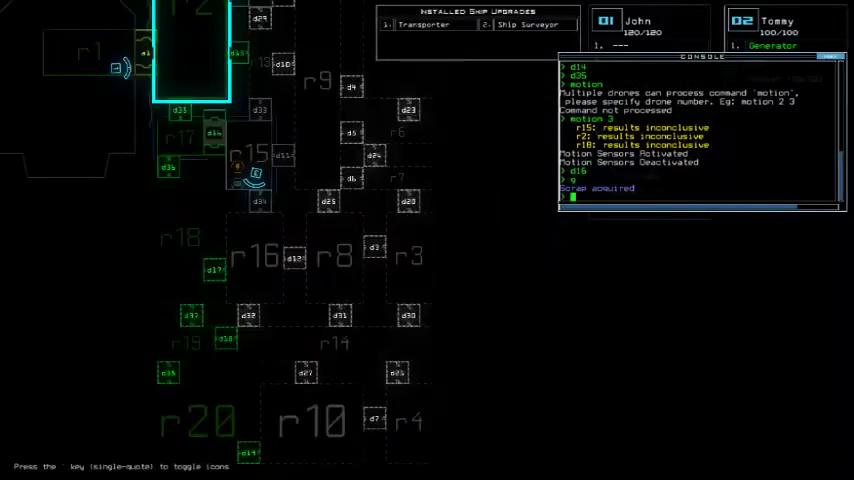
pyautogui.write('5')
# - With Tommy, stop towing, teleport drone 5 to r1, and reactivate the generator
pyautogui.press('Return')
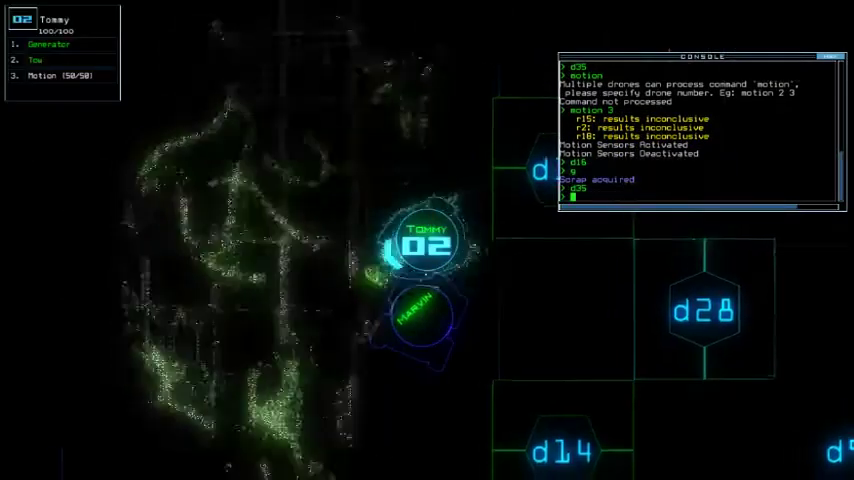
pyautogui.write('to')
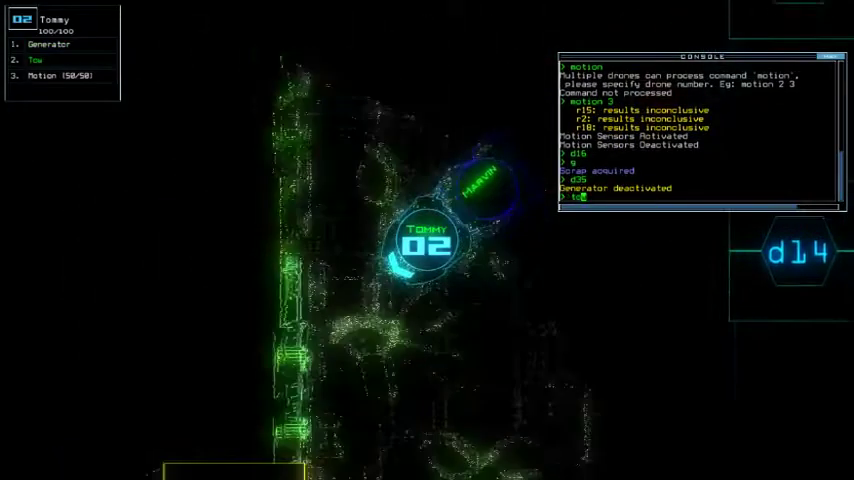
pyautogui.write('w')
pyautogui.press('Return')
pyautogui.write('tra')
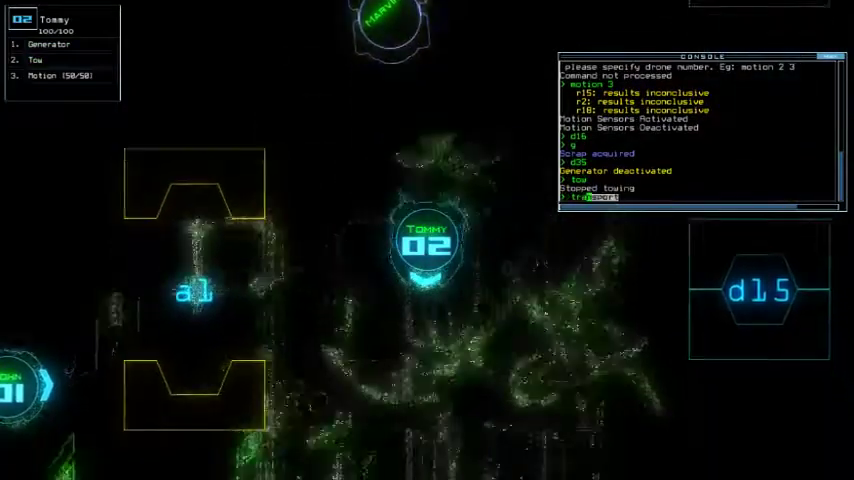
pyautogui.write('nsport 5 r')
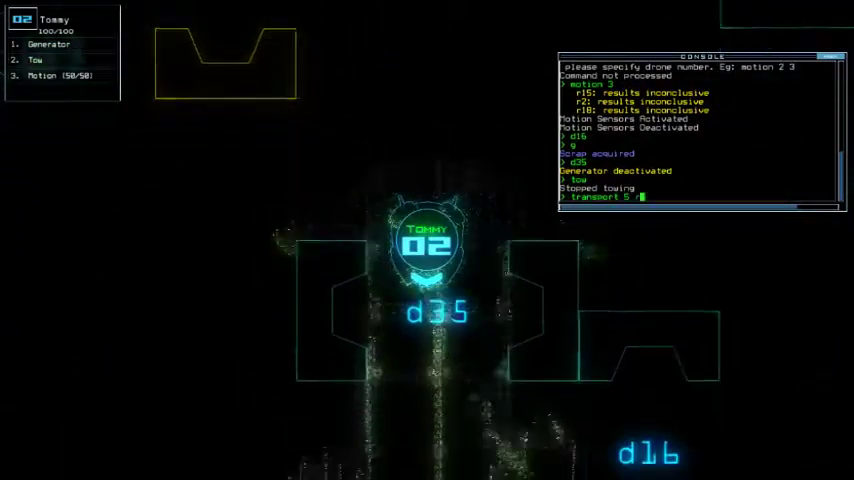
pyautogui.write('1')
pyautogui.press('Return')
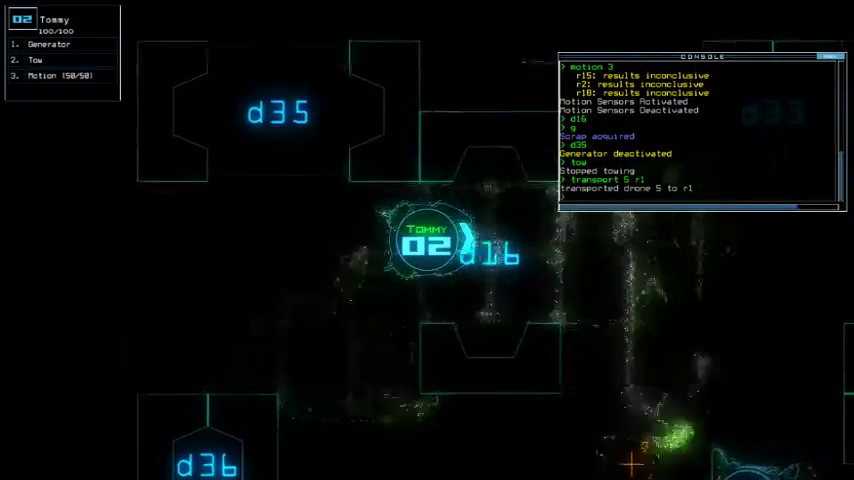
pyautogui.write('g')
pyautogui.press('Return')
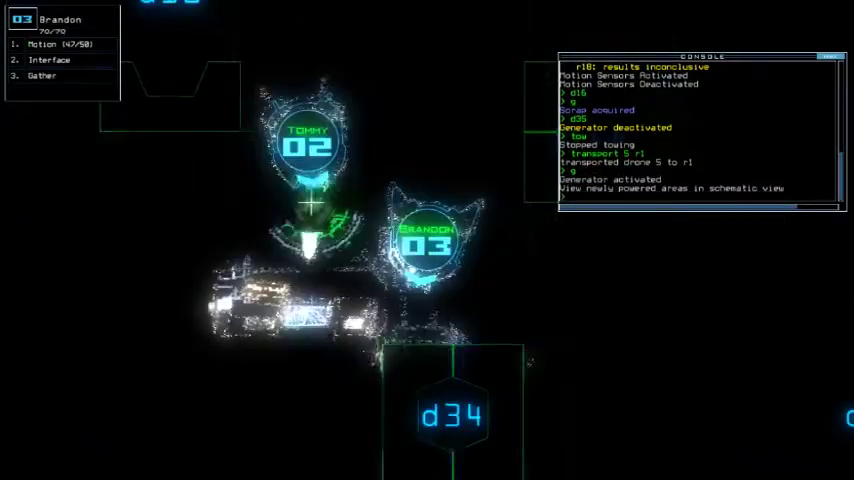
pyautogui.press('space')
pyautogui.press('3')
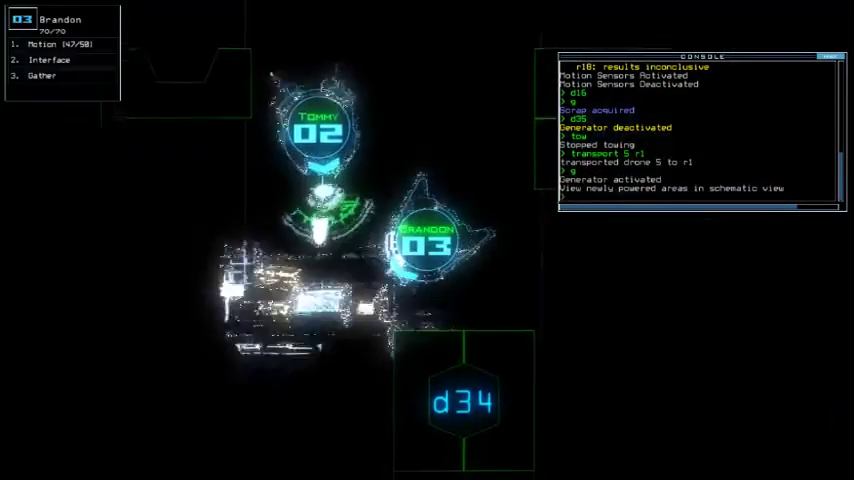
pyautogui.press('space')
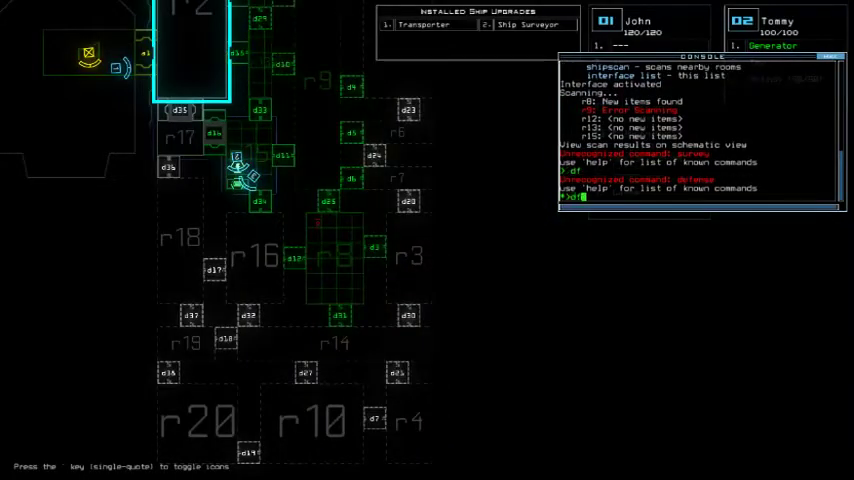
# - Try the defense command, rescan motion with drone 3, and open door d11
pyautogui.press('Return')
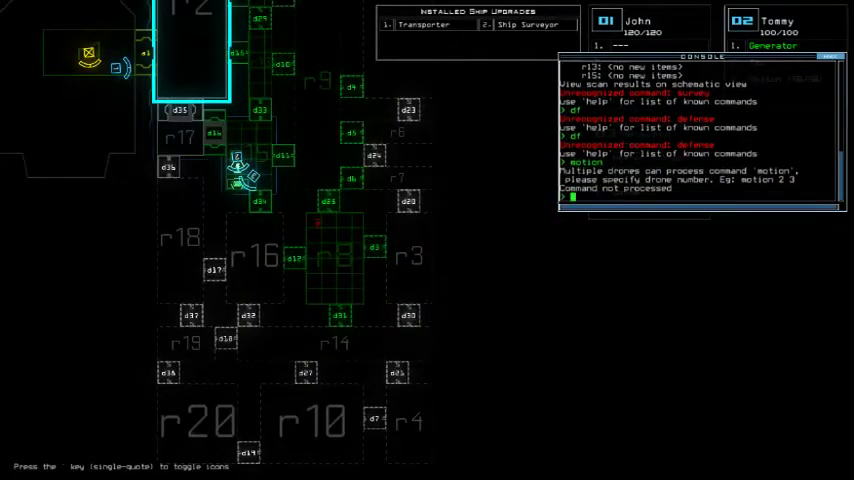
pyautogui.write('motion3')
pyautogui.press('Return')
pyautogui.write('d1')
pyautogui.press('Up')
pyautogui.press('Up')
pyautogui.press('Up')
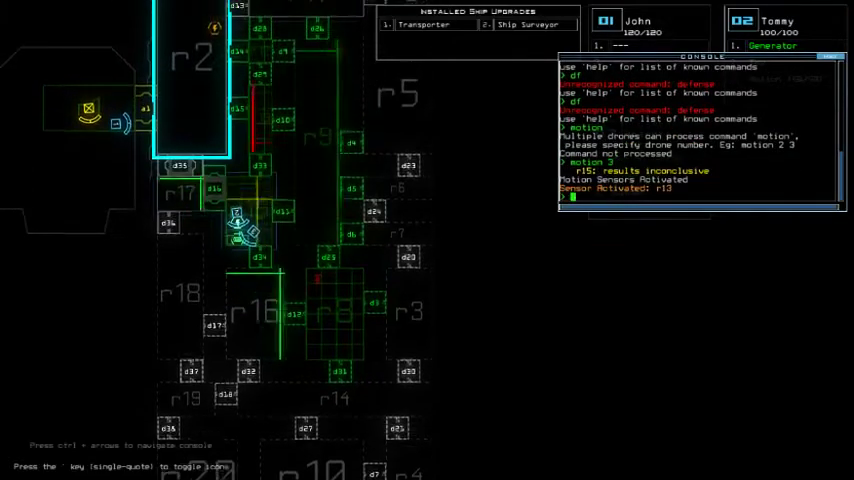
pyautogui.write('11')
pyautogui.press('Return')
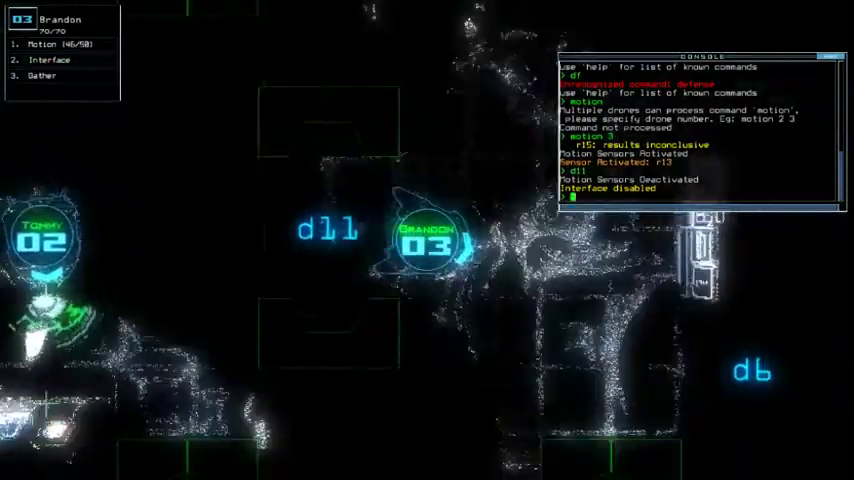
# - Drive Brandon past d11, then switch off Tommy's generator and steer Tommy toward him
pyautogui.press('Up')
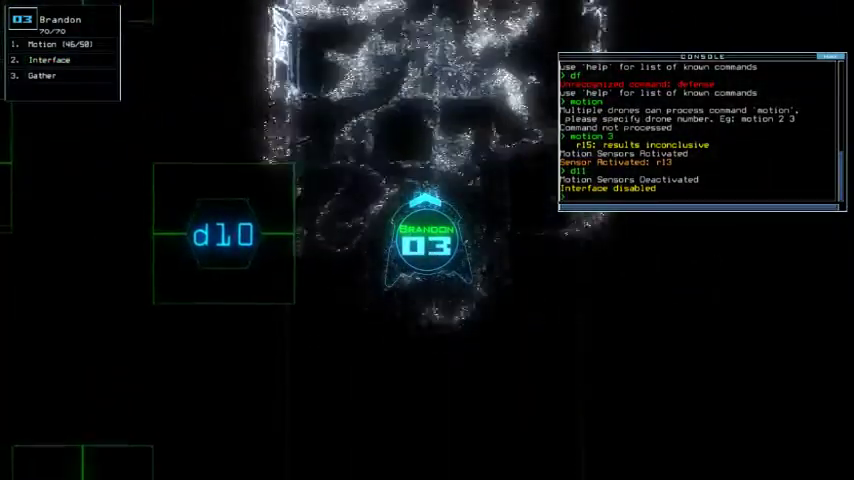
pyautogui.press('Down')
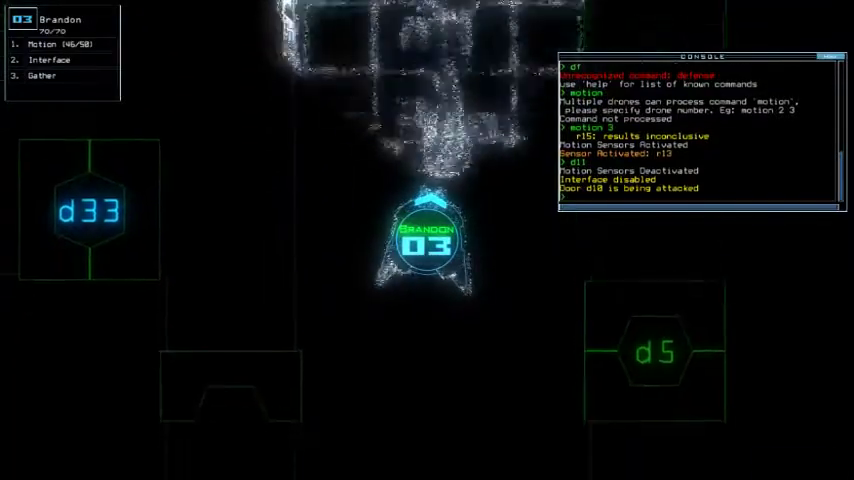
pyautogui.press('2')
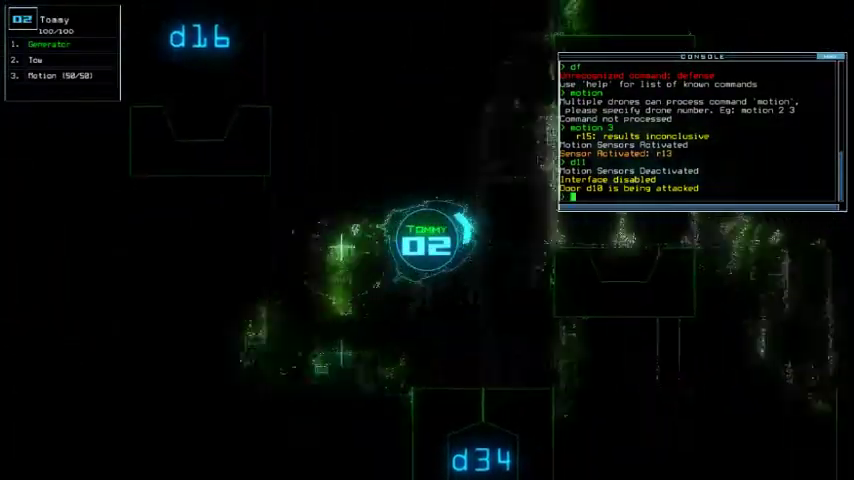
pyautogui.press('Up')
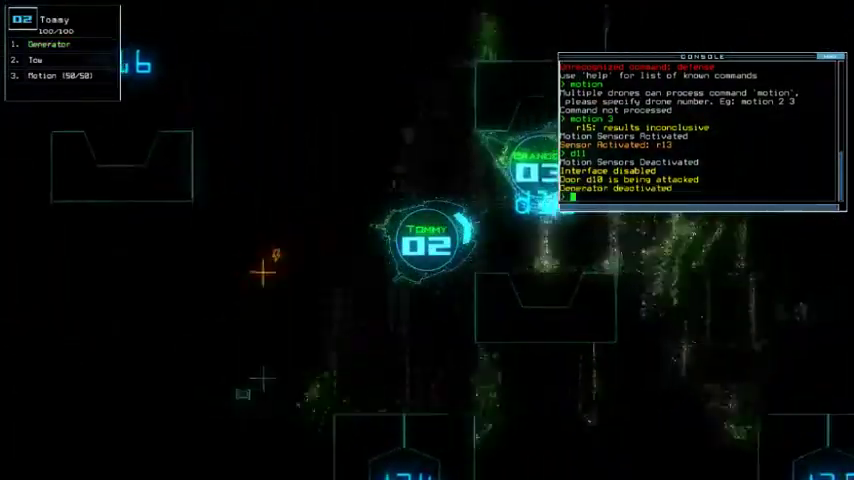
pyautogui.press('Left')
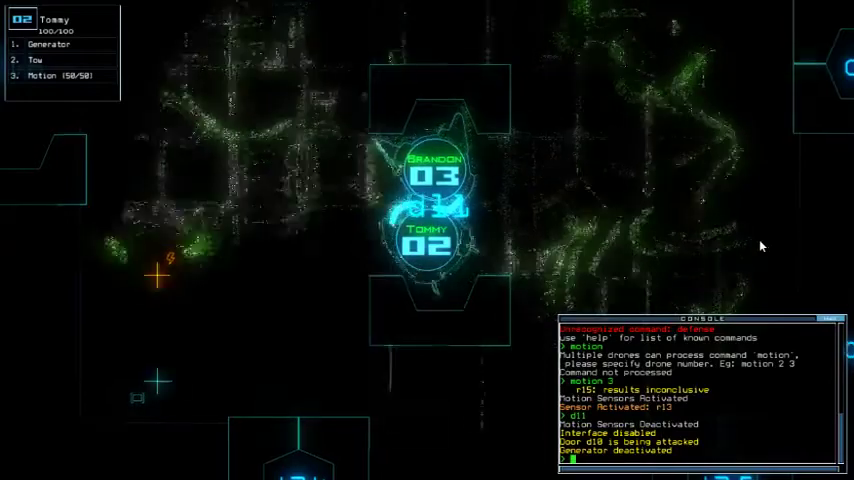
# - Move Tommy aside and reactivate the generator
pyautogui.press('Left')
pyautogui.write('g')
pyautogui.press('Return')
pyautogui.press('space')
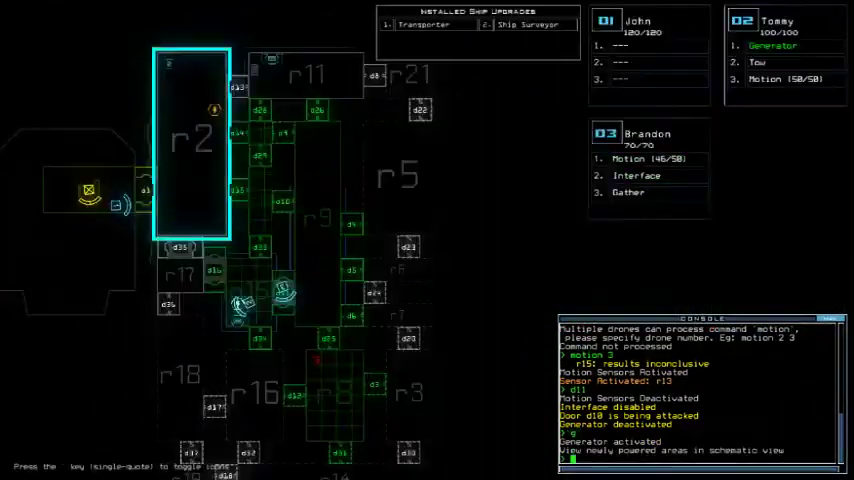
pyautogui.press('space')
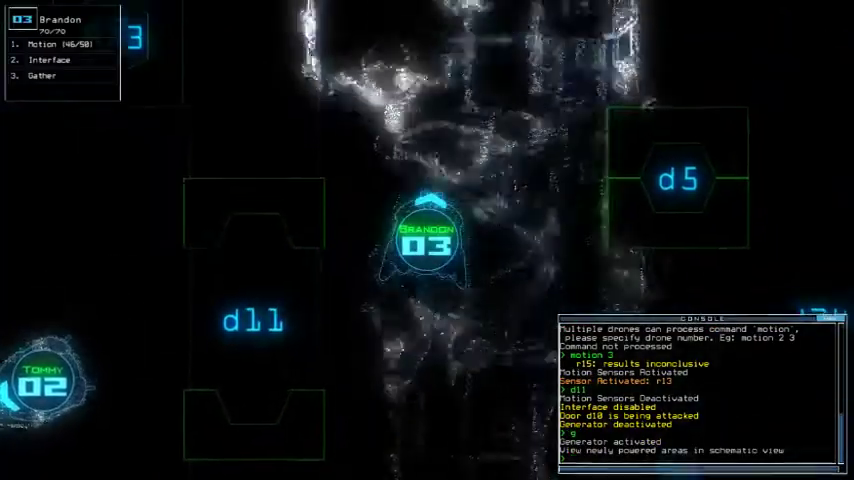
# - Drive Brandon up the corridor past d10 to Tommy and seal the two nearby doors
pyautogui.press('Up')
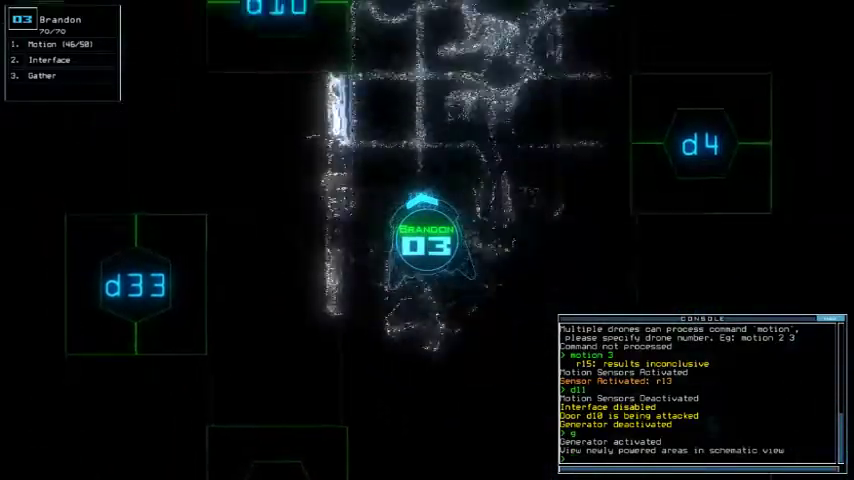
pyautogui.press('Up')
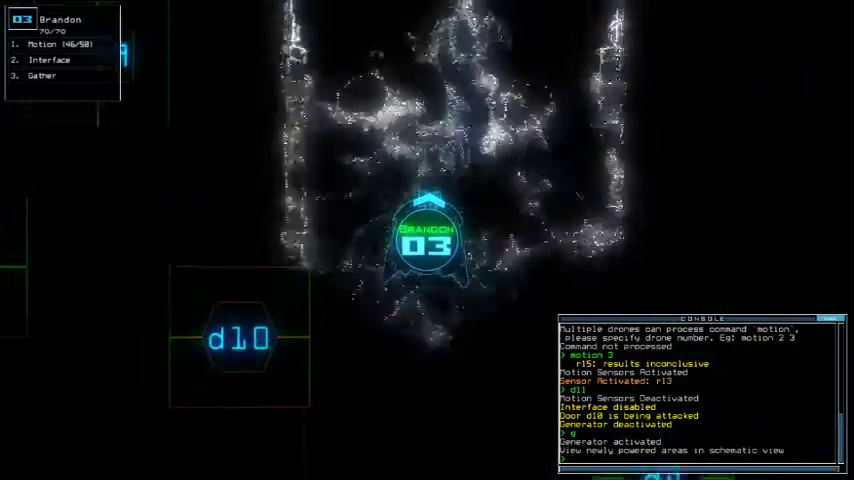
pyautogui.press('Up')
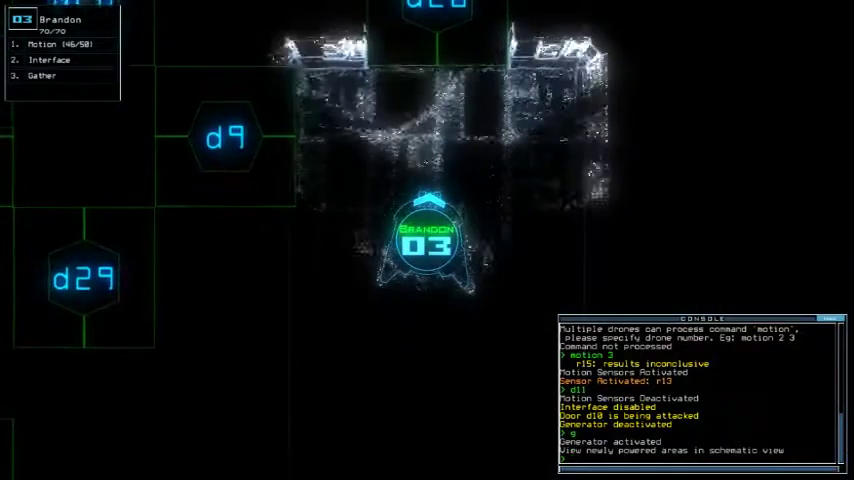
pyautogui.press('Up')
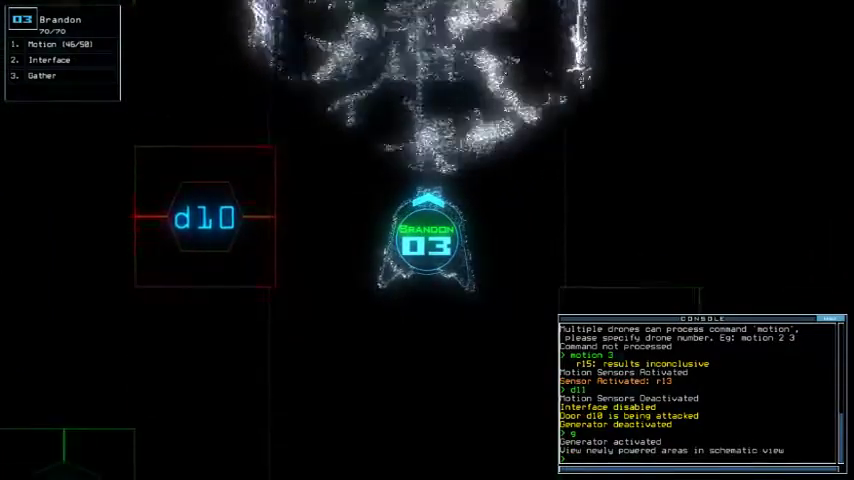
pyautogui.press('Up')
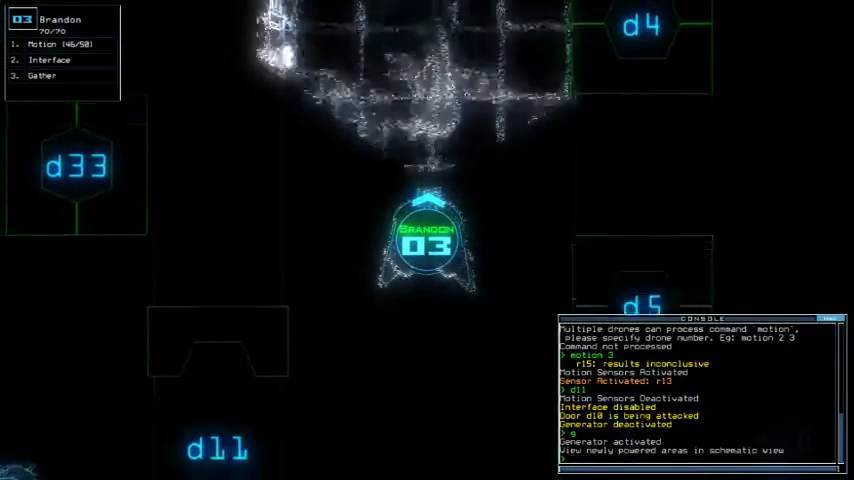
pyautogui.press('Up')
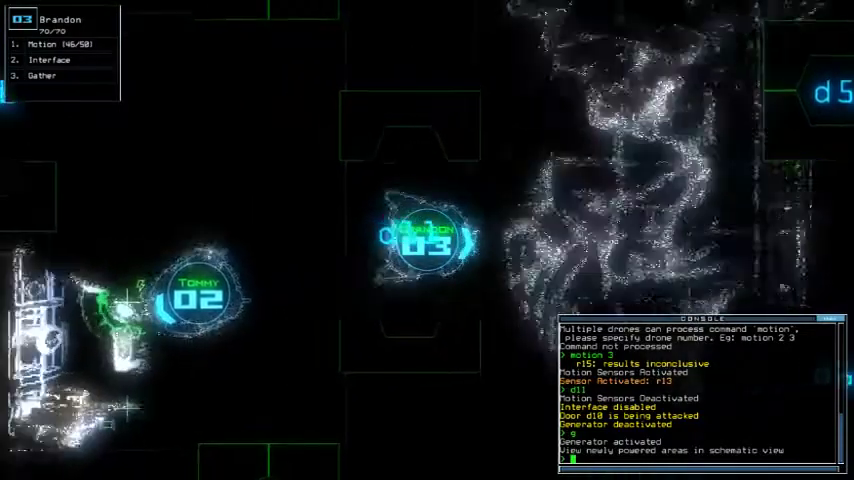
pyautogui.press('Return')
pyautogui.write('d10')
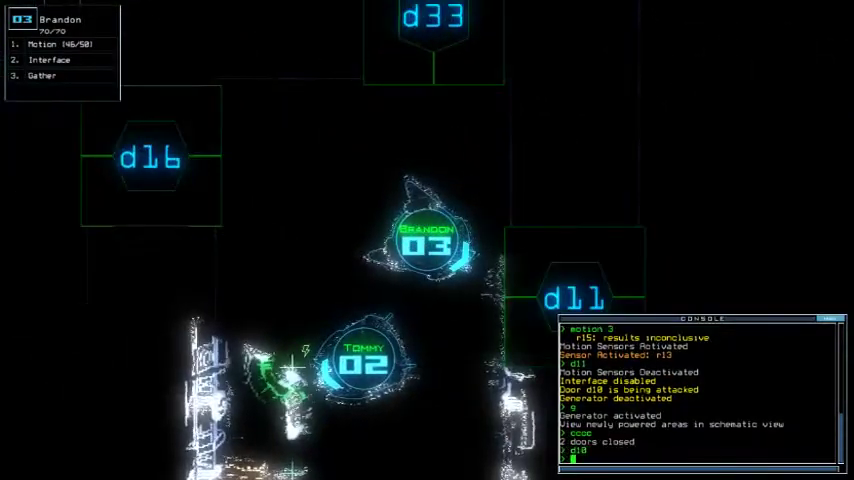
pyautogui.press('space')
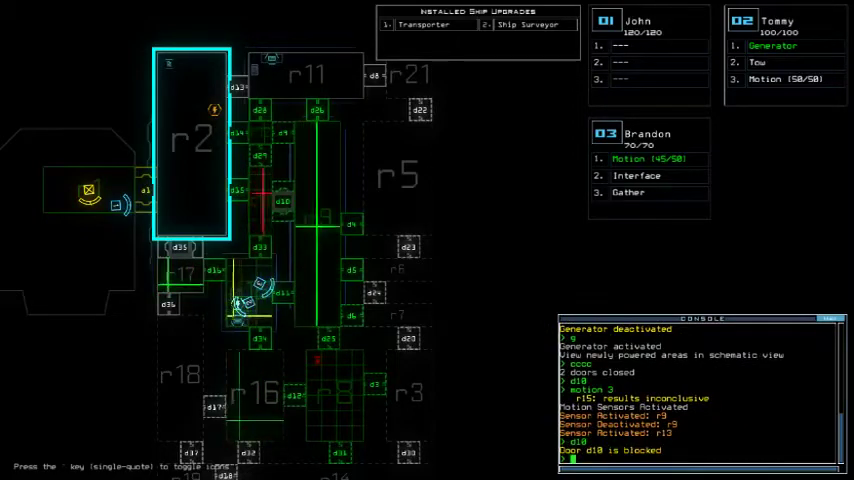
# - Move Brandon through door d34 toward room r18
pyautogui.press('space')
pyautogui.write('d34')
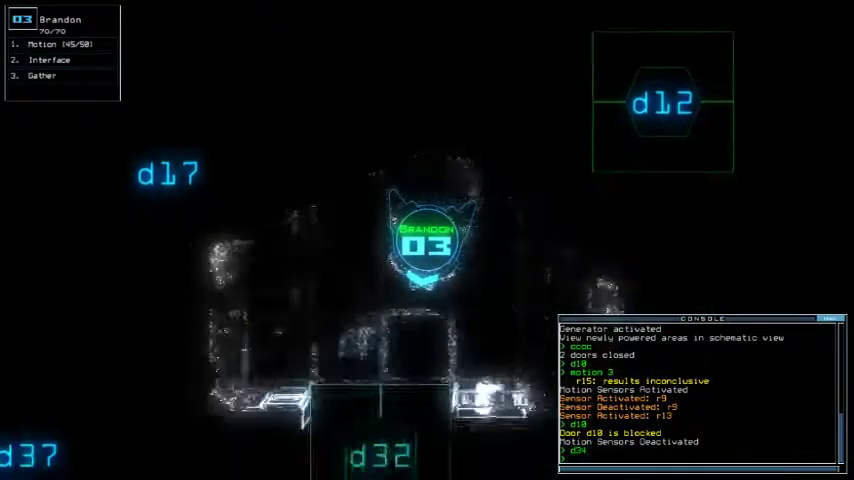
pyautogui.press('space')
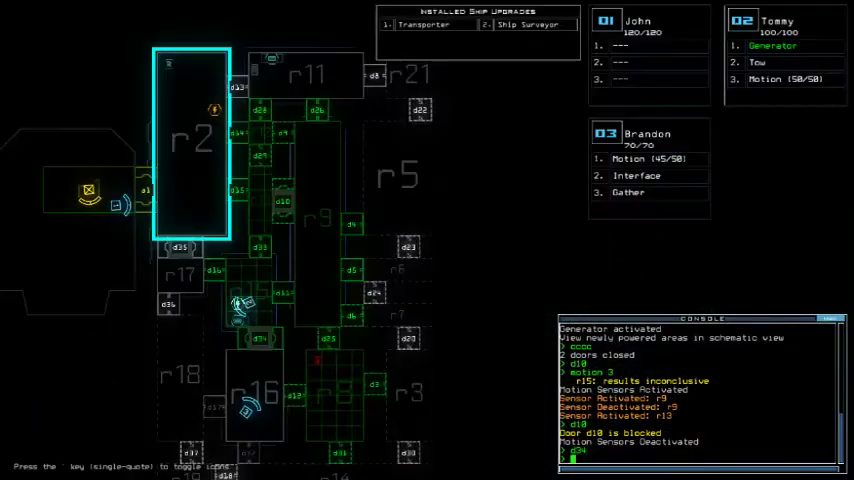
pyautogui.press('space')
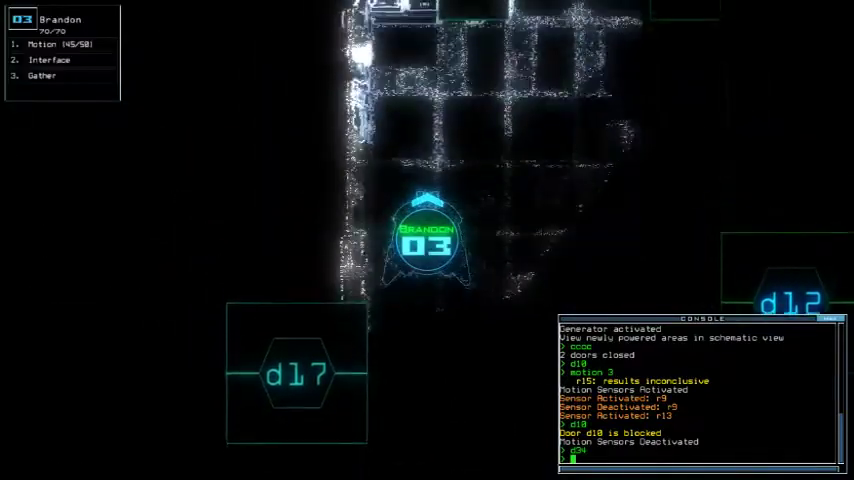
pyautogui.press('space')
pyautogui.write('f r18')
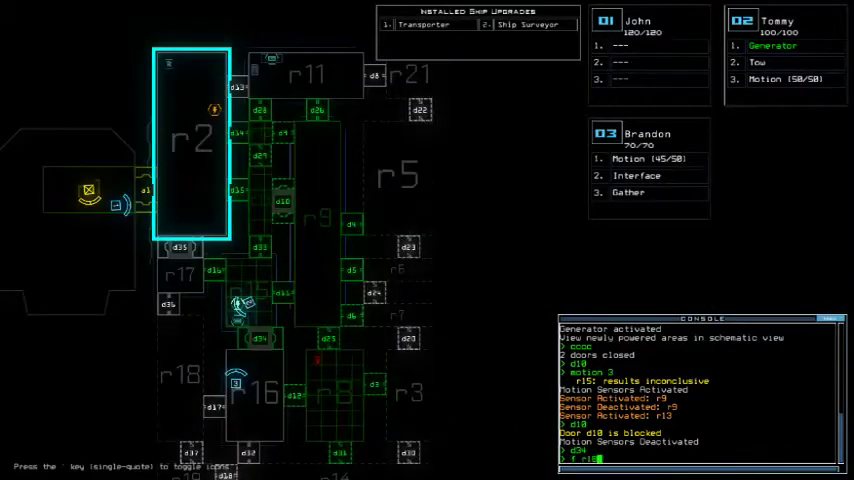
pyautogui.press('Return')
# - Open door d12 for Brandon and return to the schematic map
pyautogui.press('space')
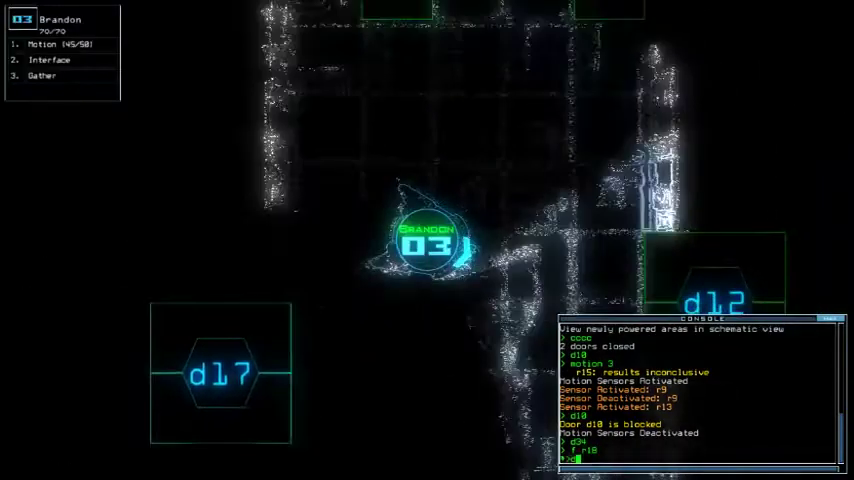
pyautogui.write('d12')
pyautogui.press('Return')
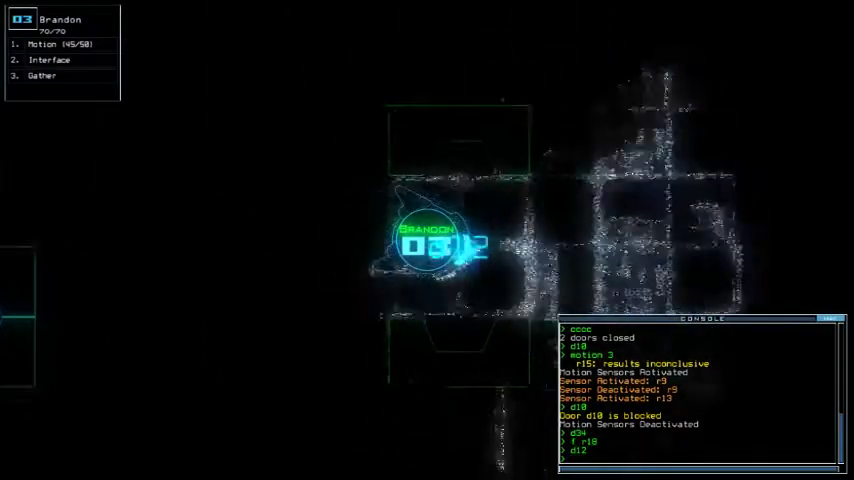
pyautogui.press('space')
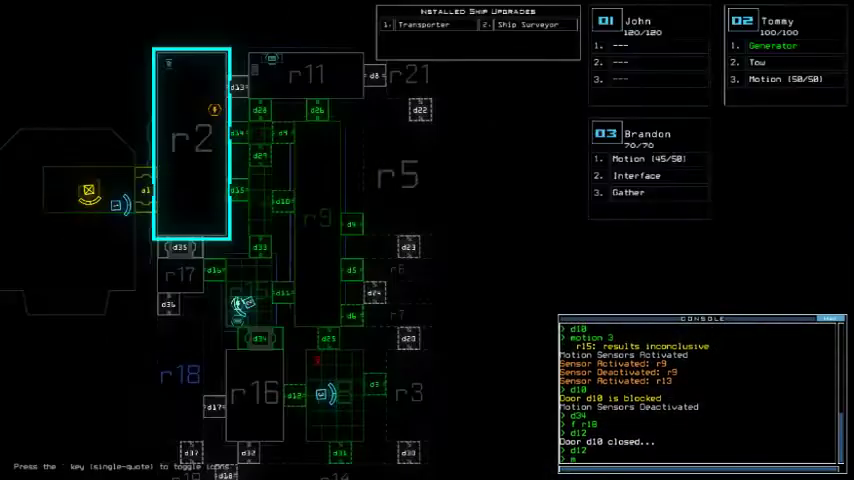
# - Reopen door d12 for drone 03 and check the lower rooms on the map
pyautogui.press('Down')
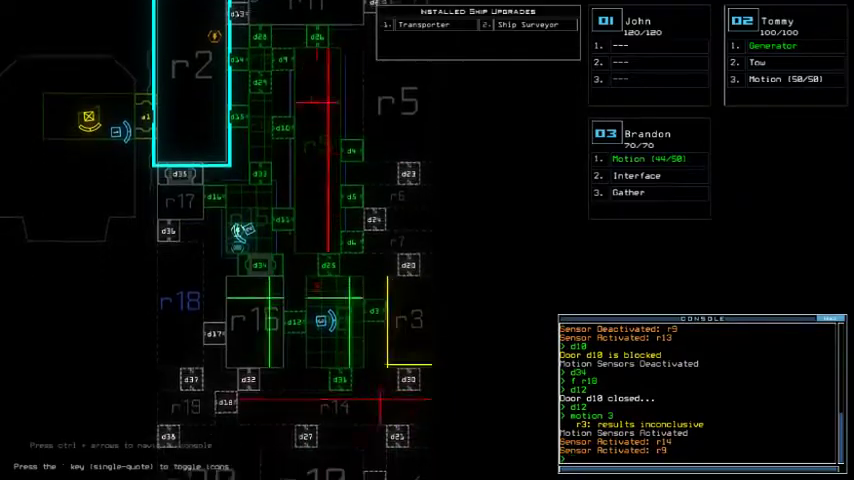
pyautogui.press('space')
pyautogui.write('d3')
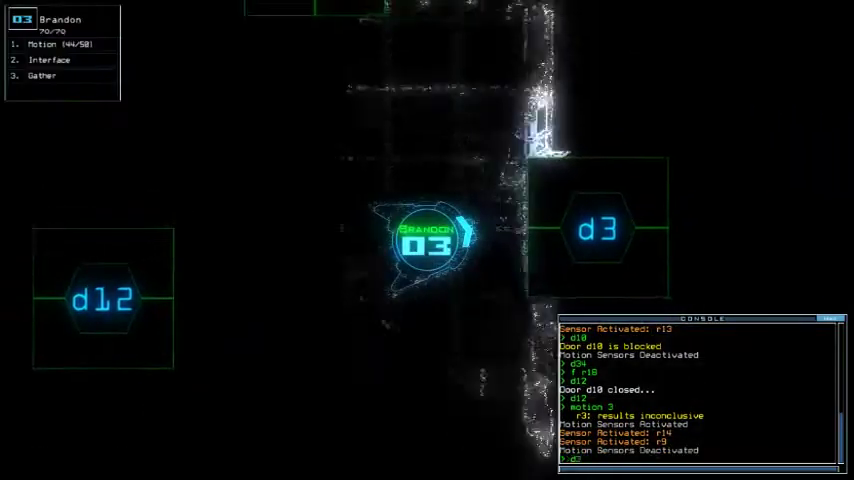
pyautogui.write('d')
pyautogui.write('12')
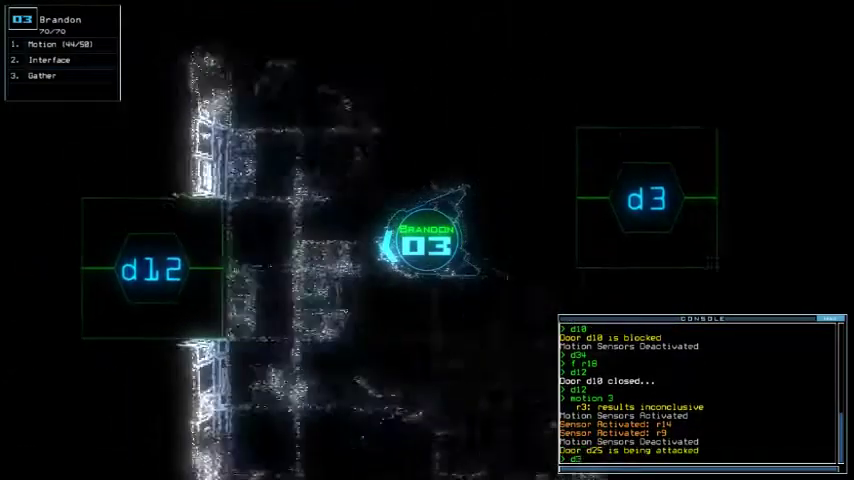
pyautogui.press('Return')
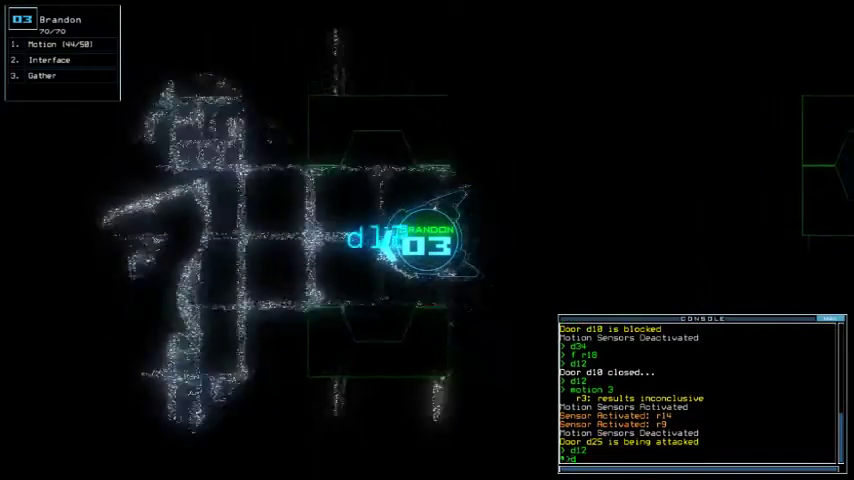
pyautogui.press('space')
pyautogui.write('25')
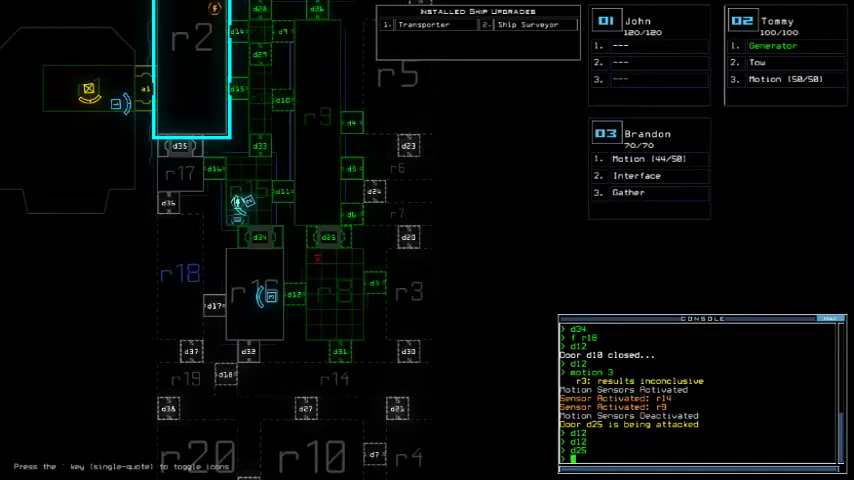
# - Drive drone 03 back to drone 02 and close the doors behind it
pyautogui.press('3')
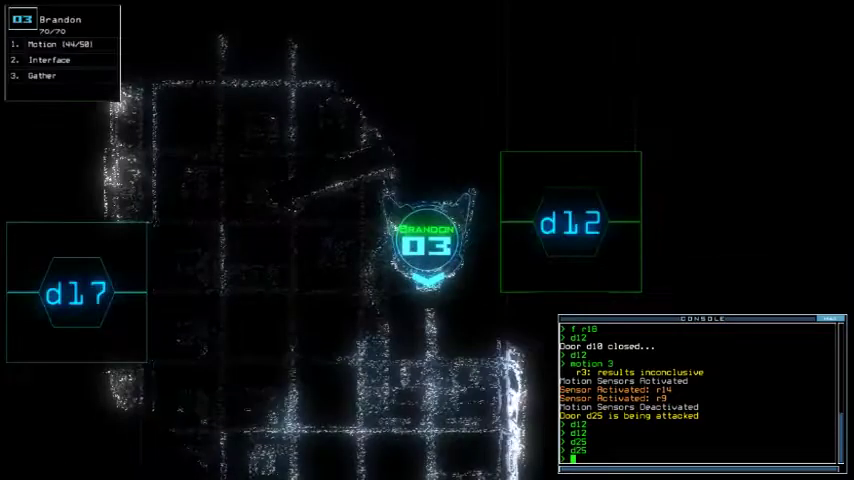
pyautogui.press('Up')
pyautogui.press('Up')
pyautogui.press('Up')
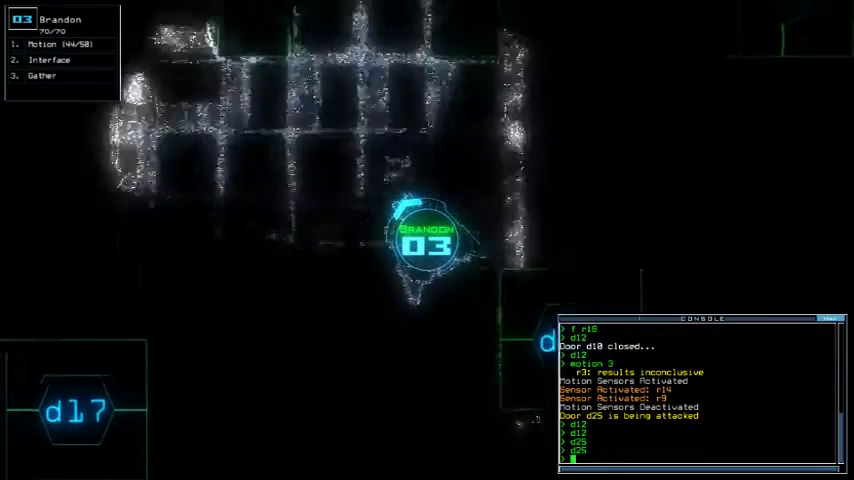
pyautogui.press('Up')
pyautogui.press('Up')
pyautogui.press('Up')
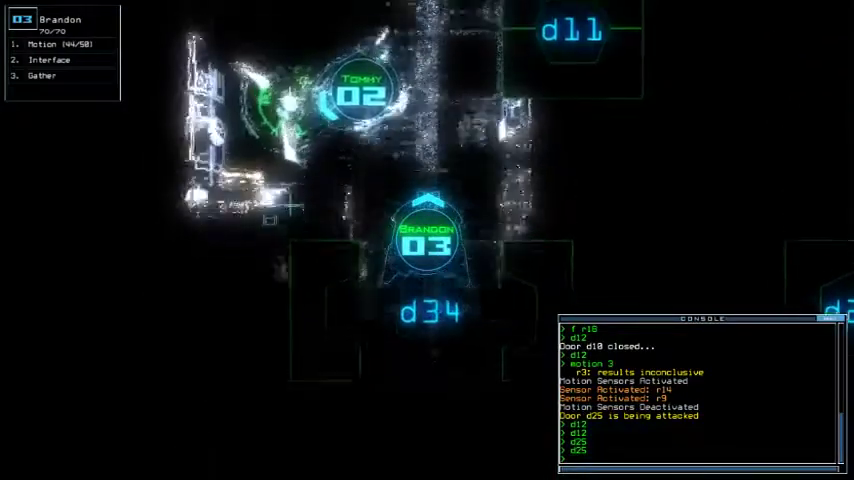
pyautogui.write('cccc')
pyautogui.press('Return')
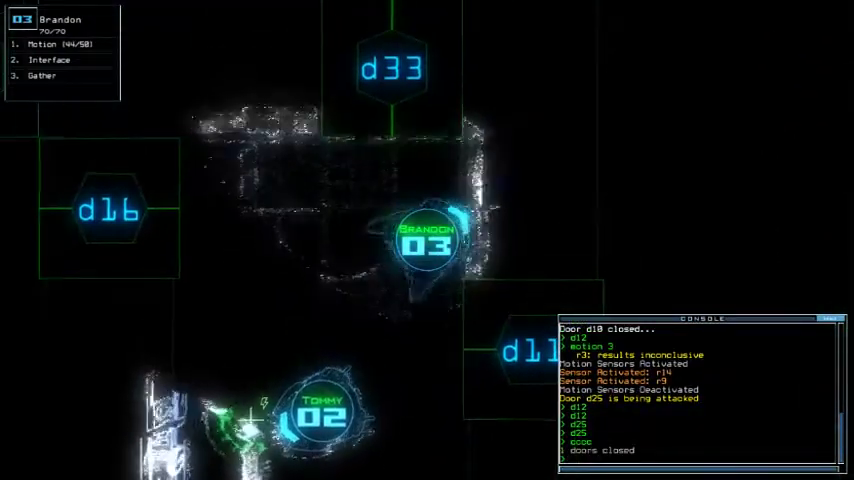
pyautogui.press('space')
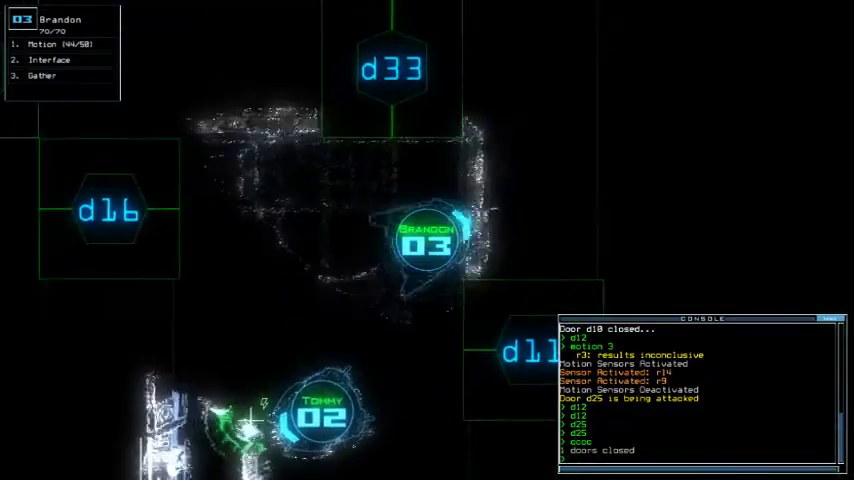
pyautogui.write('d11')
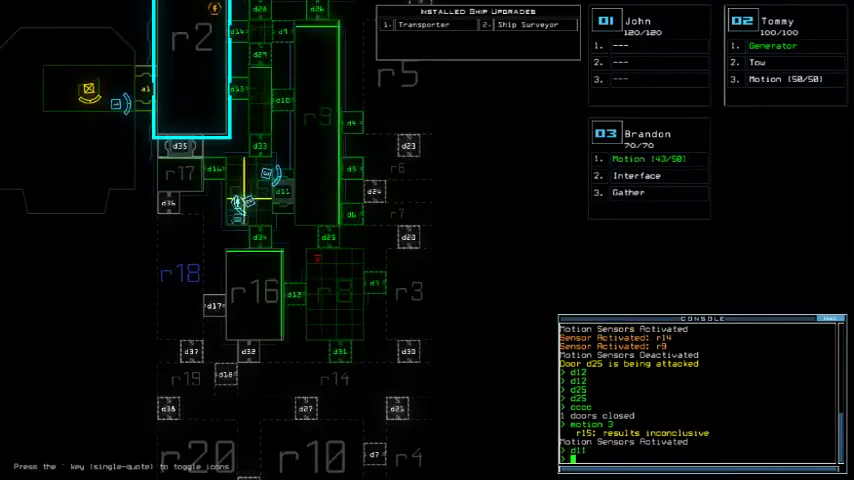
# - Close the nearby doors, then open door d5 and drive drone 03 through it
pyautogui.press('space')
pyautogui.press('Left')
pyautogui.press('Left')
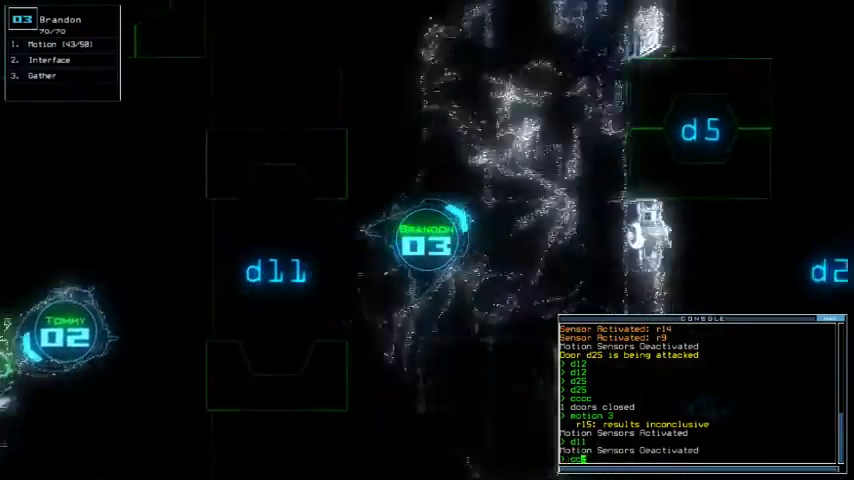
pyautogui.write('cccc')
pyautogui.press('Return')
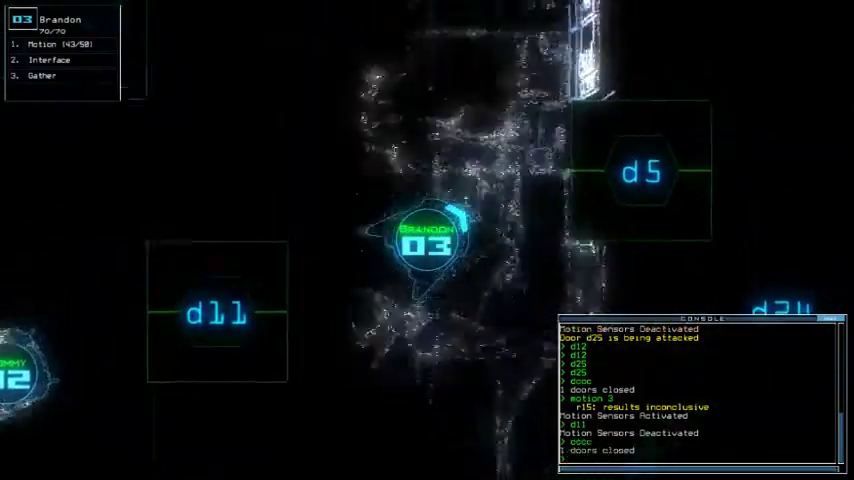
pyautogui.press('space')
pyautogui.press('space')
pyautogui.write('d5')
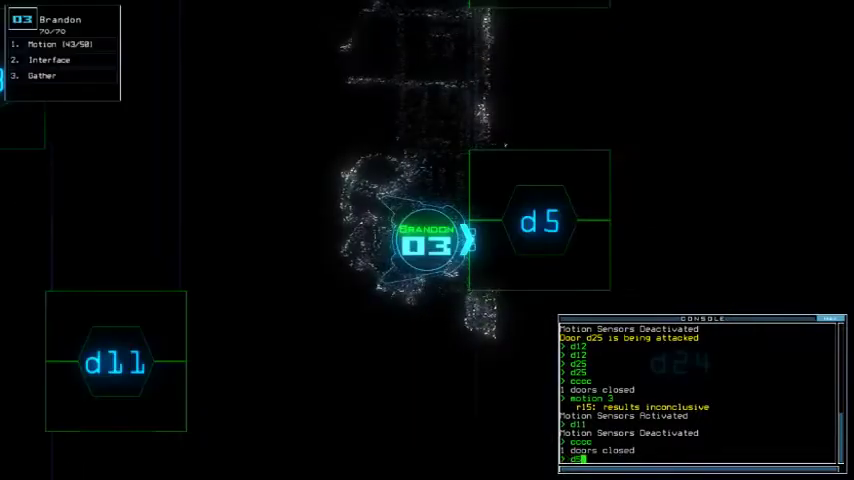
pyautogui.press('Return')
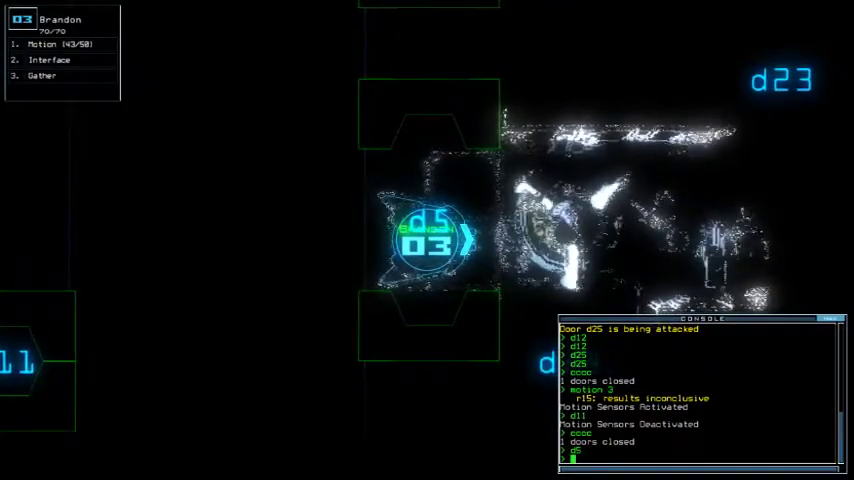
pyautogui.press('Right')
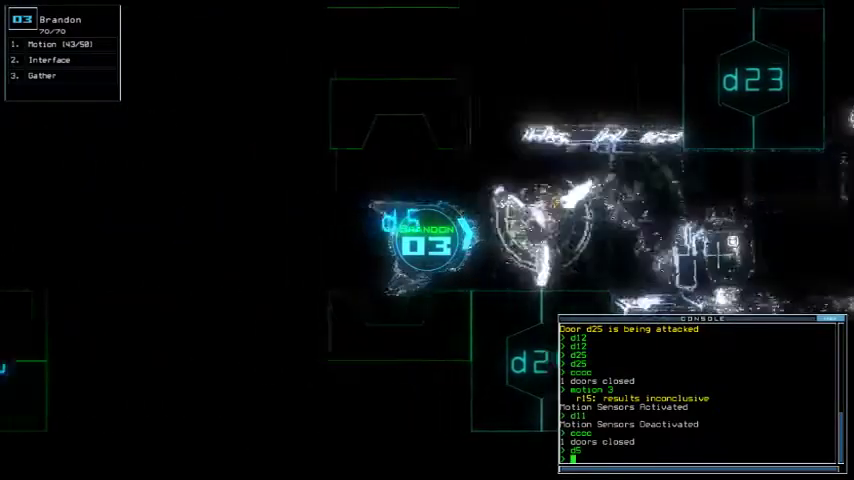
pyautogui.press('space')
pyautogui.write('d11')
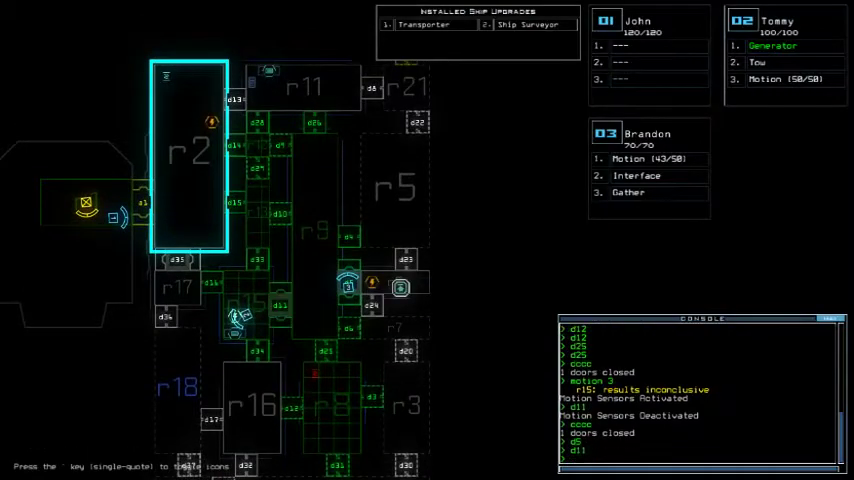
# - Power the generator with drone 02 and start towing the Remote Power
pyautogui.press('2')
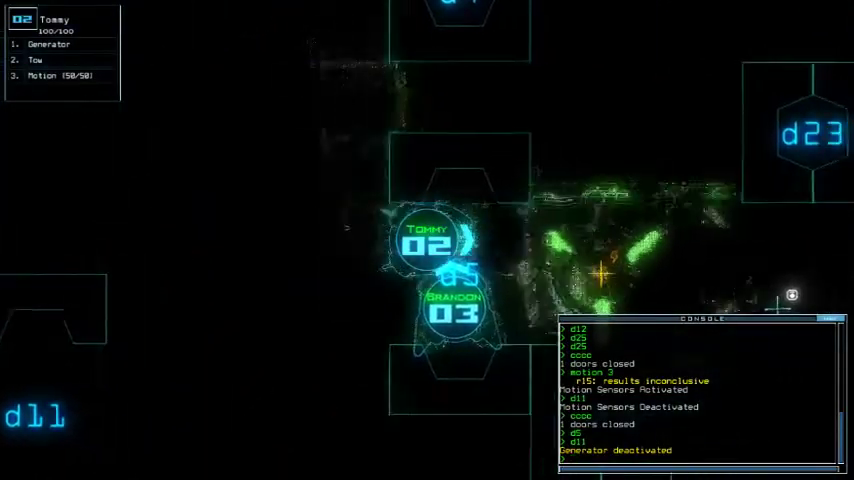
pyautogui.press('Return')
pyautogui.press('Tab')
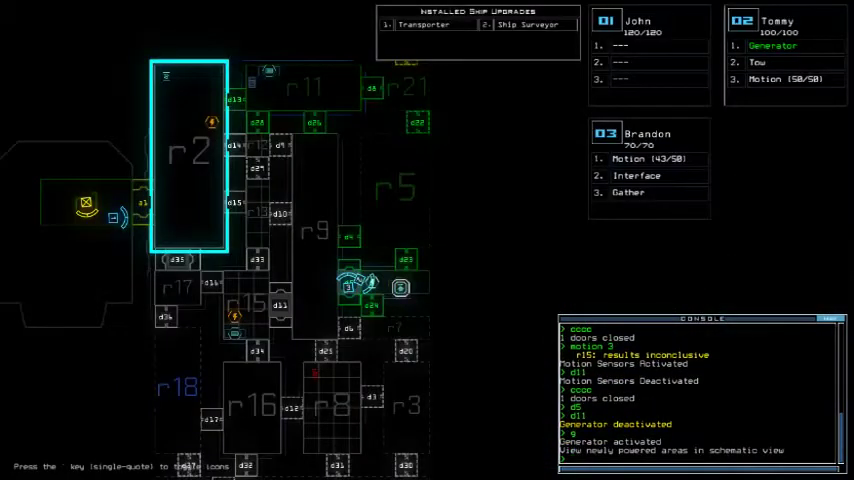
pyautogui.press('space')
pyautogui.write('tow')
pyautogui.press('Return')
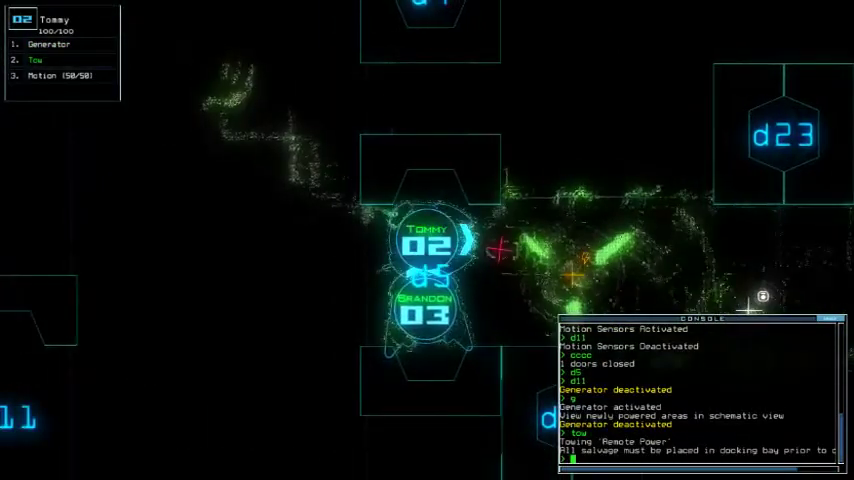
pyautogui.press('space')
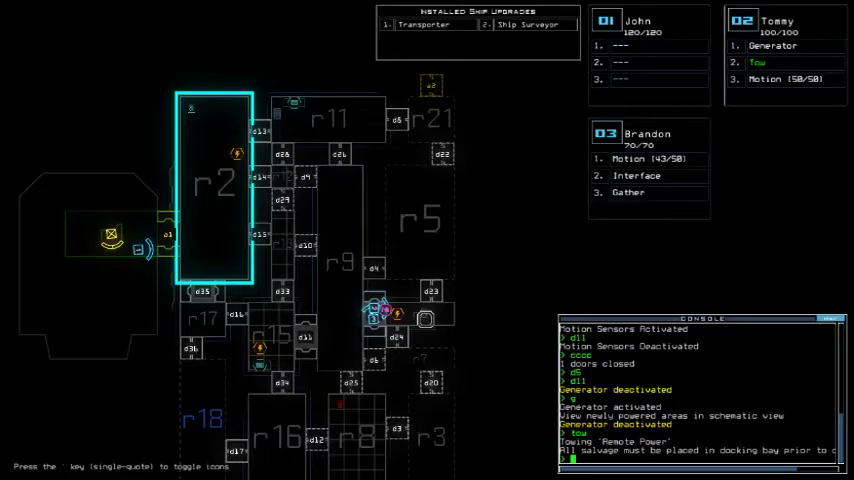
# - Check drone 01's camera and reactivate the generator
pyautogui.press('space')
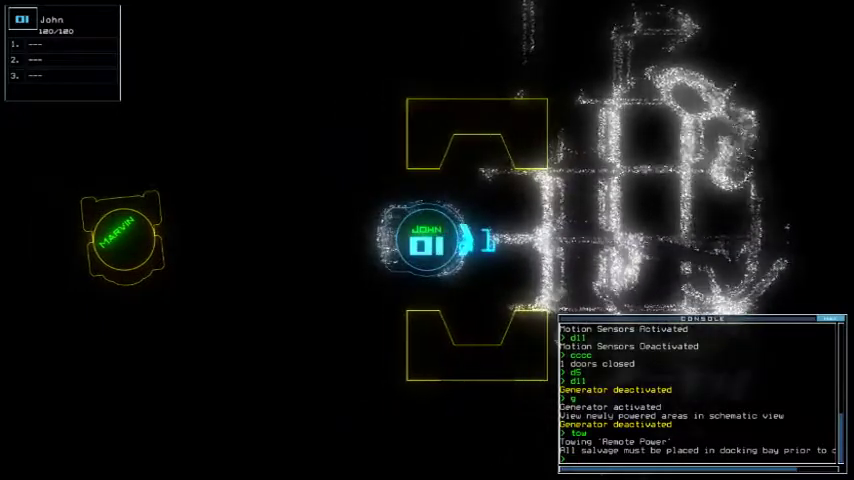
pyautogui.press('space')
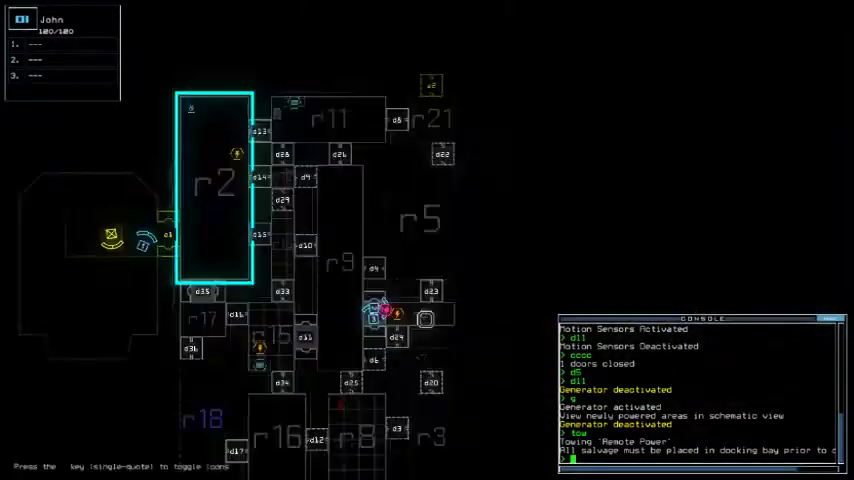
pyautogui.press('space')
pyautogui.write('g')
pyautogui.press('Return')
pyautogui.press('space')
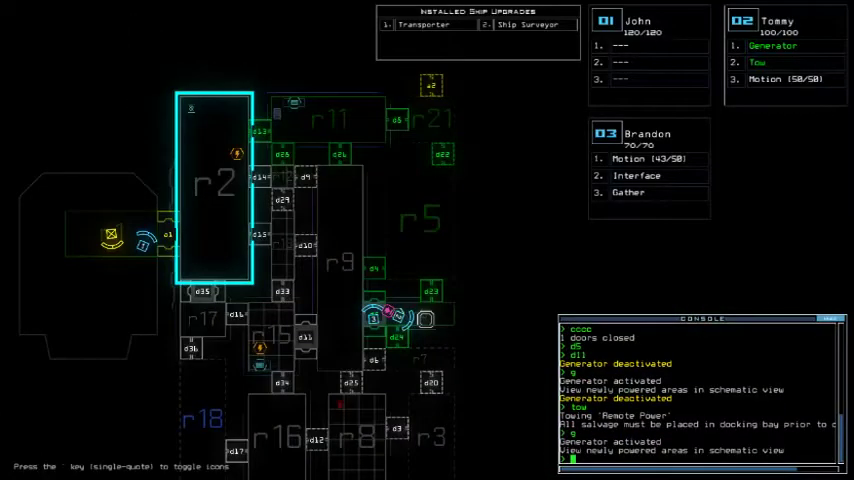
pyautogui.press('space')
# - As Brandon, run a motion scan, which shows r5 and r7 inconclusive, then switch it off
pyautogui.press('3')
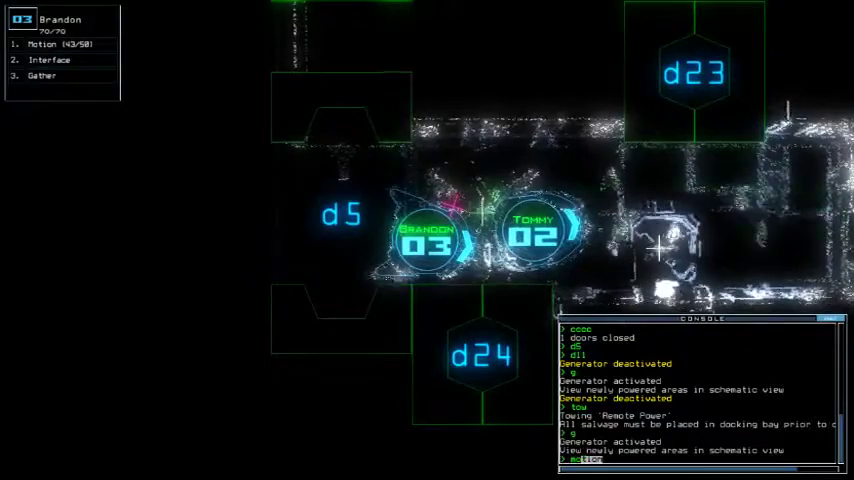
pyautogui.write('motion')
pyautogui.press('Return')
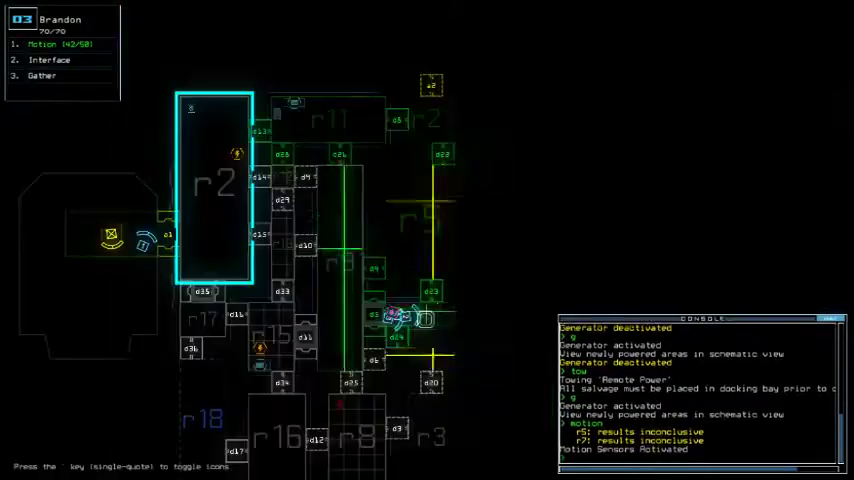
pyautogui.press('space')
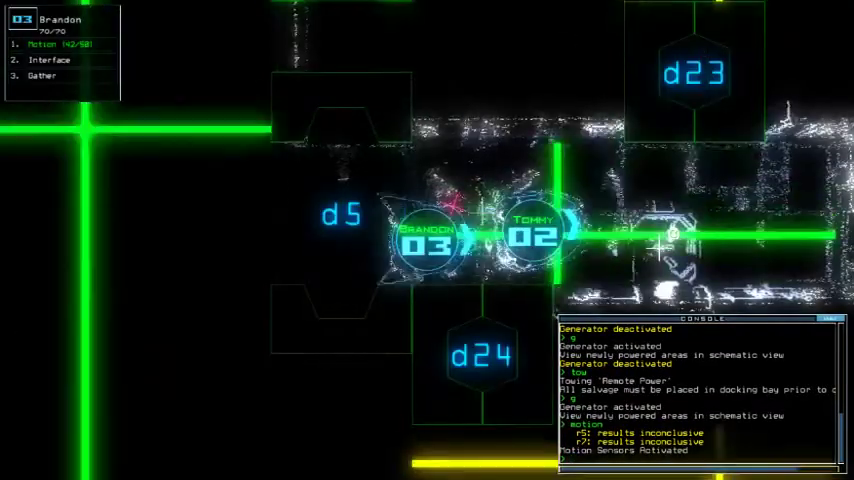
pyautogui.write('motion')
pyautogui.press('Return')
pyautogui.write('d24')
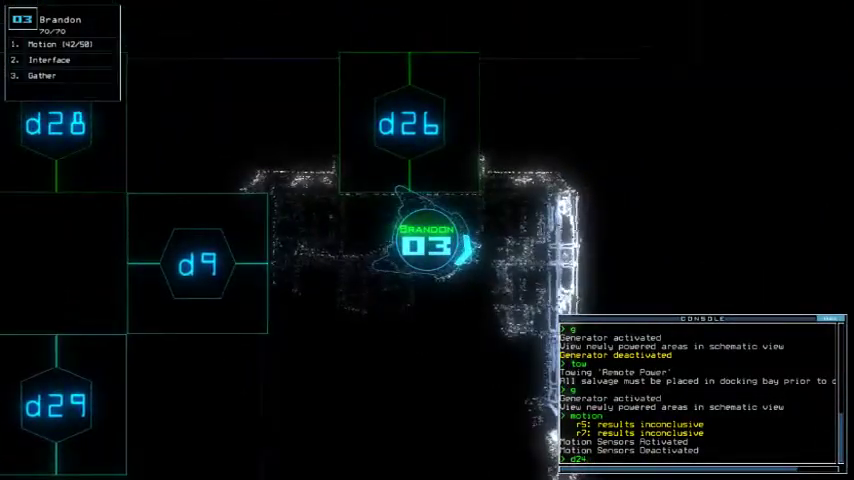
# - Check the map, then send Brandon through door d26
pyautogui.press('space')
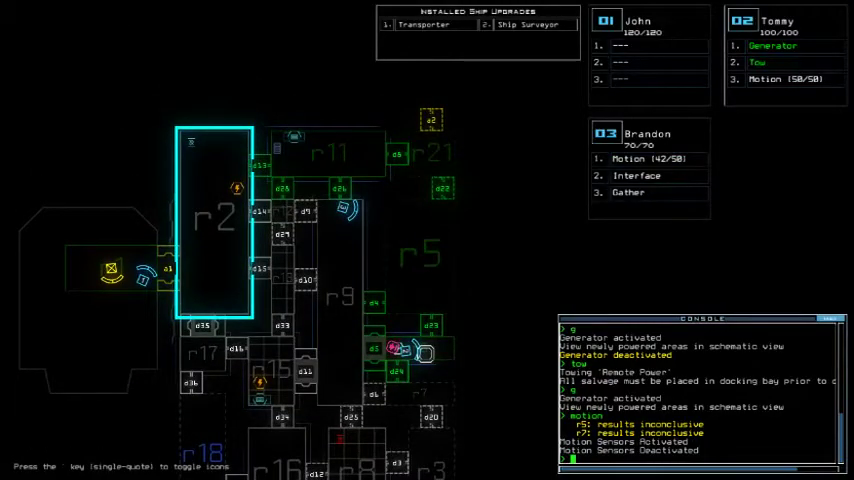
pyautogui.press('space')
pyautogui.write('d26')
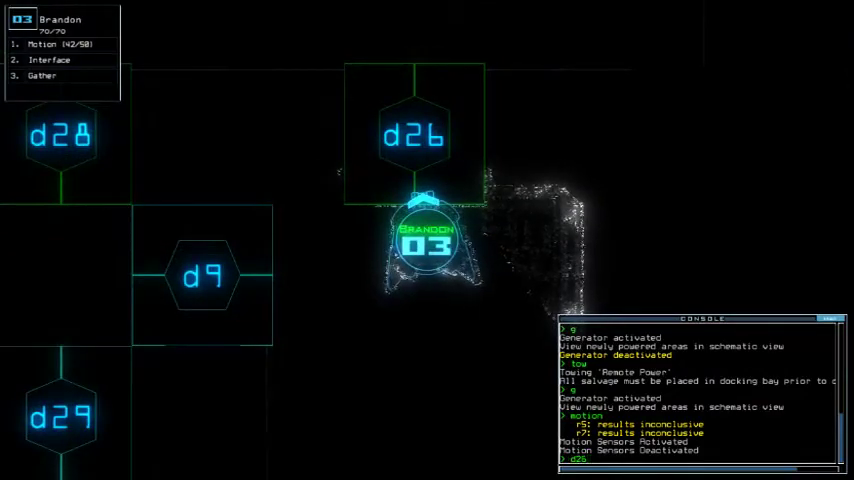
pyautogui.press('Return')
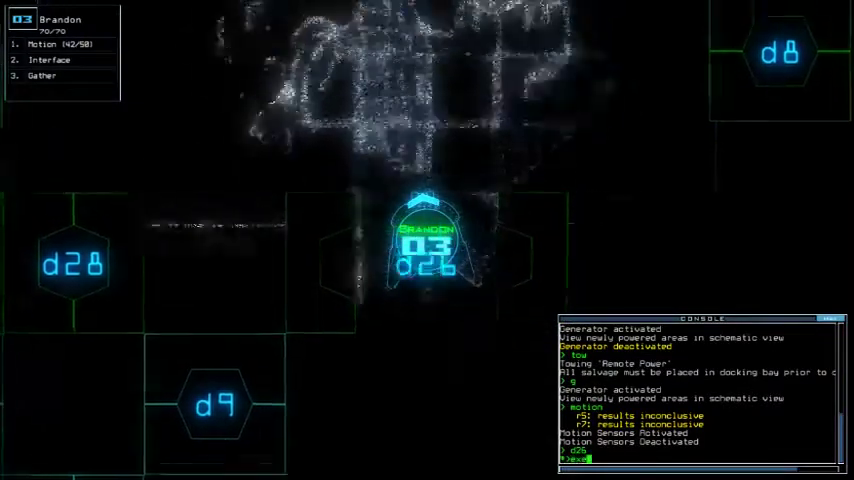
pyautogui.write('exe')
# - Run the interface scan and mark room r8's transporter receiver signal on the map
pyautogui.press('Return')
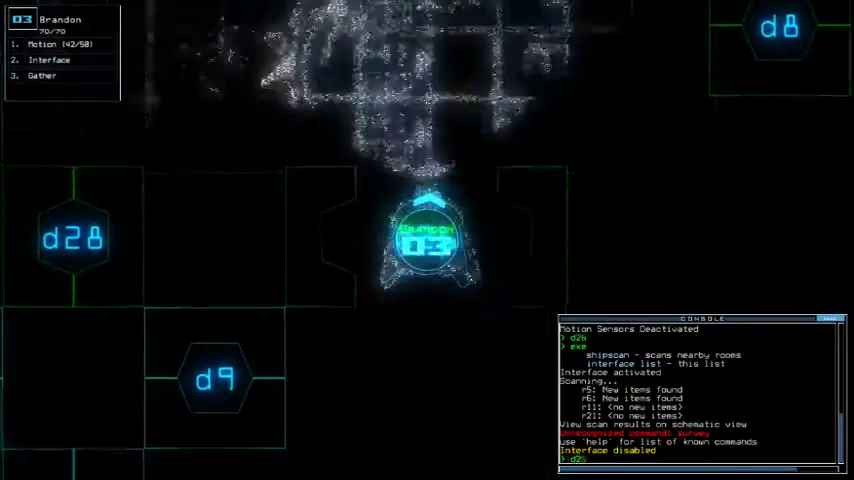
pyautogui.press('space')
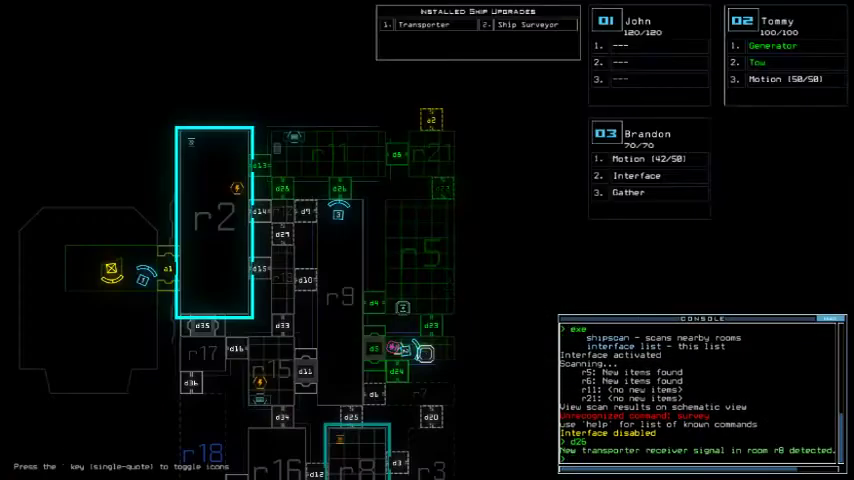
pyautogui.scroll(-3, 240, 250)
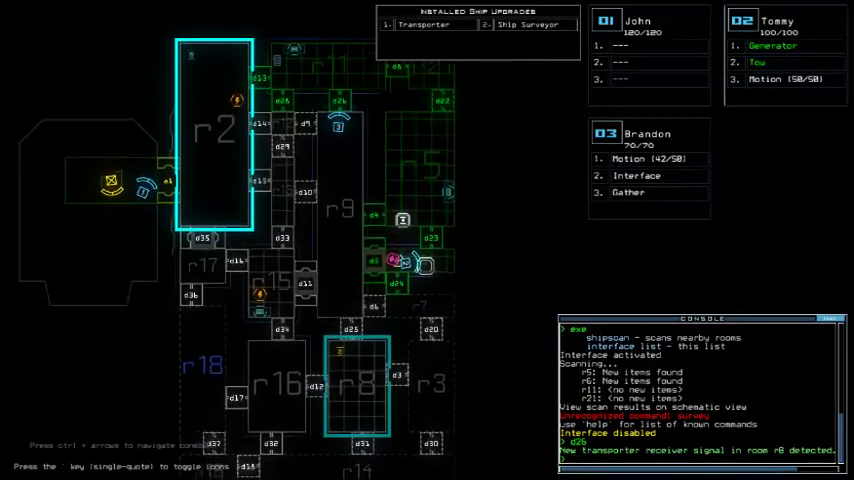
pyautogui.write('fr8')
pyautogui.press('Return')
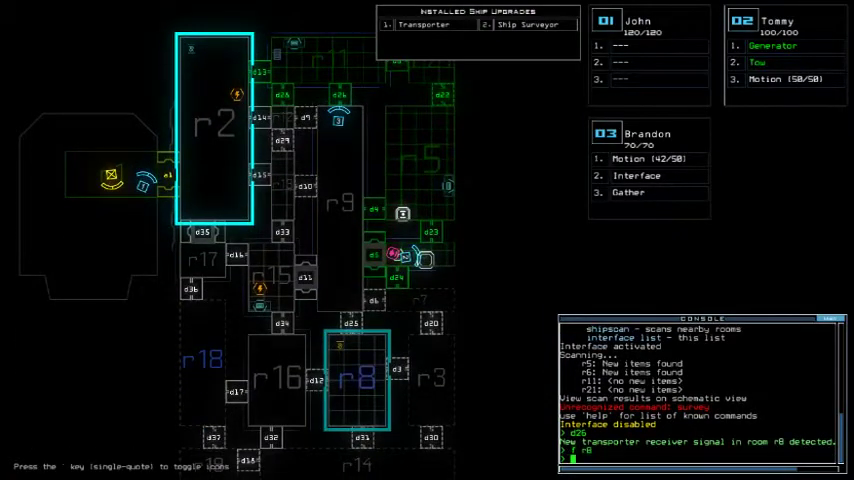
pyautogui.press('space')
pyautogui.write('d4')
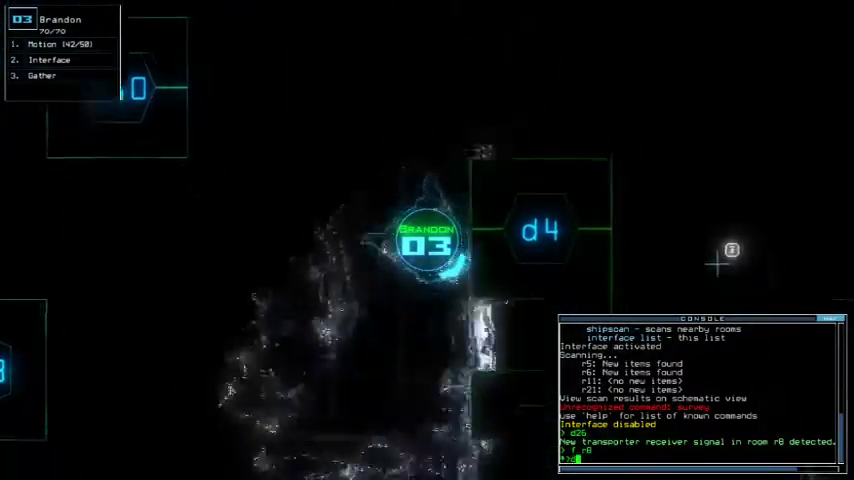
# - Send Brandon through doors d4 and d22, then close three doors around him
pyautogui.press('Return')
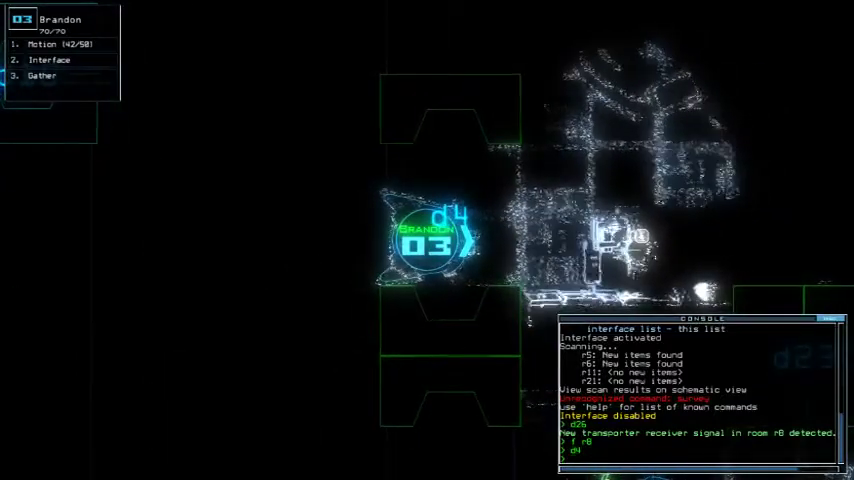
pyautogui.press('Tab')
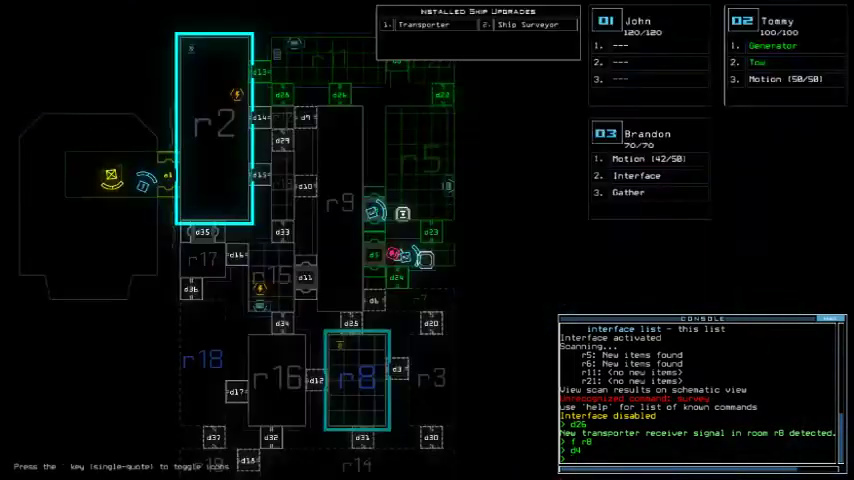
pyautogui.press('Tab')
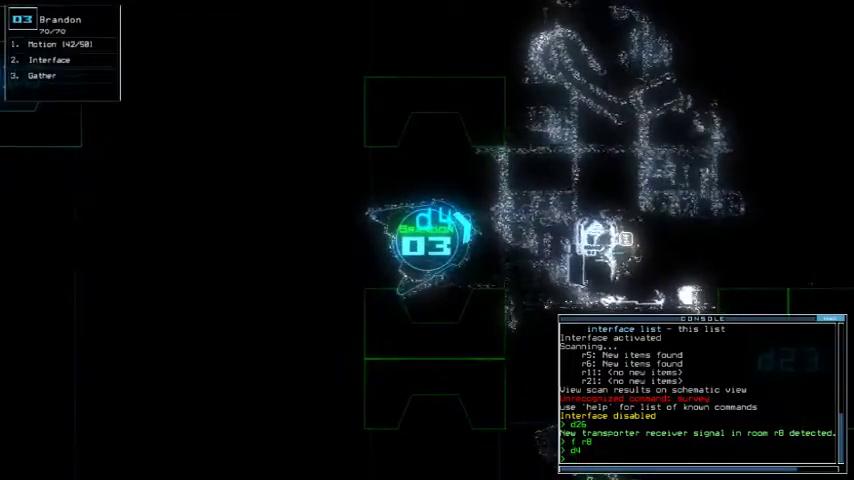
pyautogui.press('Tab')
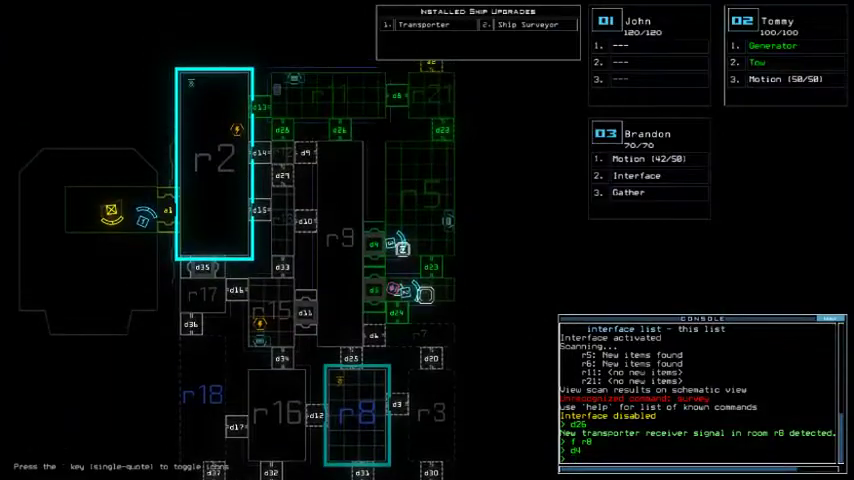
pyautogui.press('Tab')
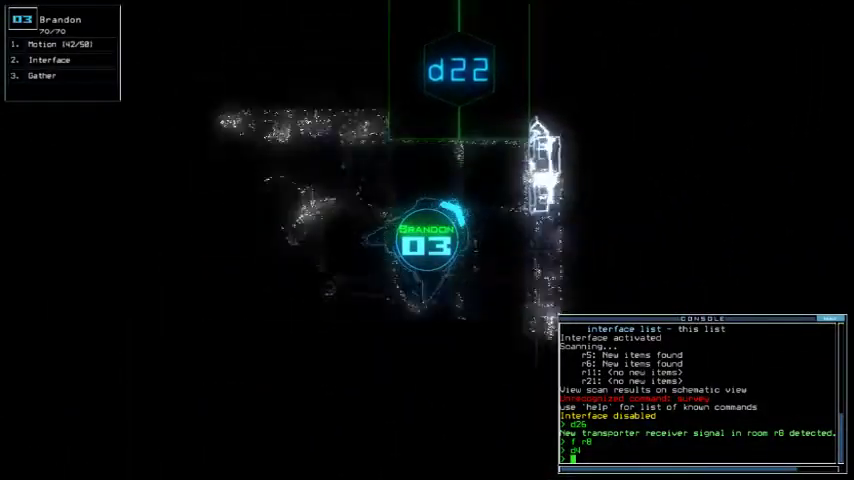
pyautogui.press('Tab')
pyautogui.press('Tab')
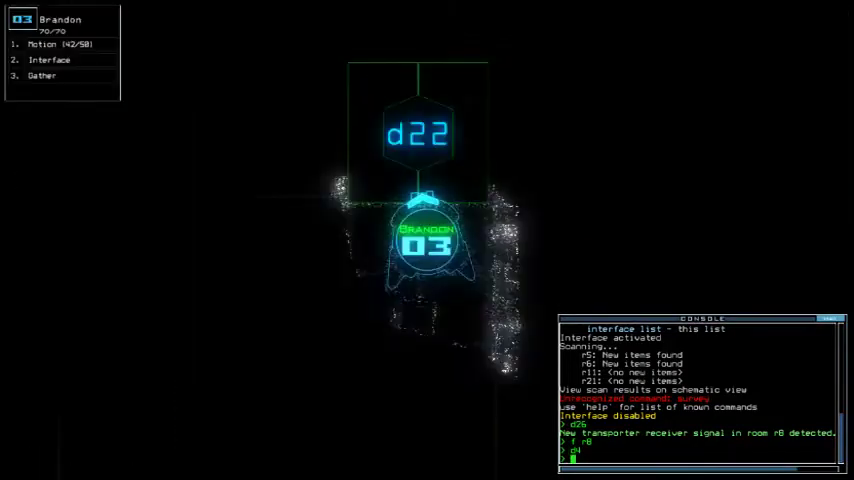
pyautogui.write('d22')
pyautogui.press('Return')
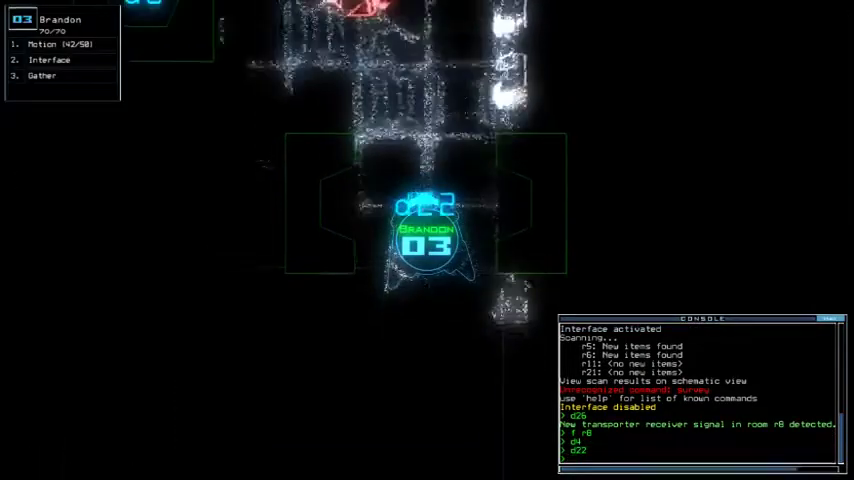
pyautogui.write('dc22')
pyautogui.press('Return')
# - Vent r21 through a2, return Brandon via d22, open r1's doors, and start docking at a1
pyautogui.press('Tab')
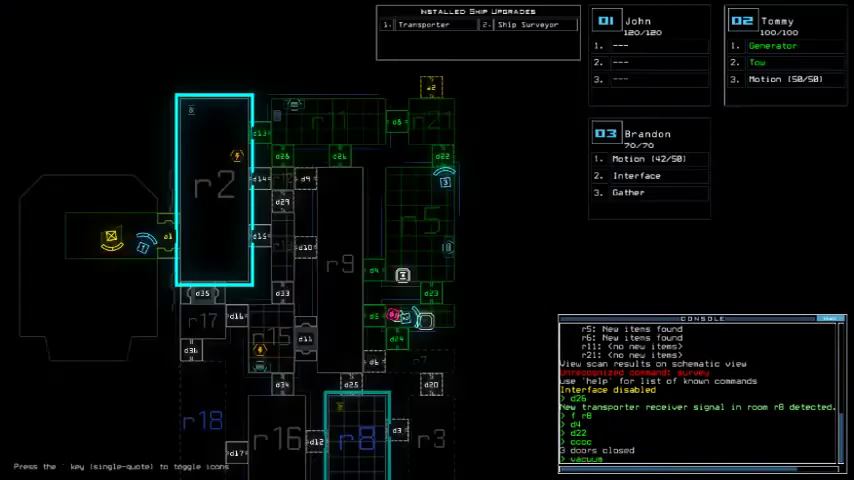
pyautogui.write('21 a')
pyautogui.press('Return')
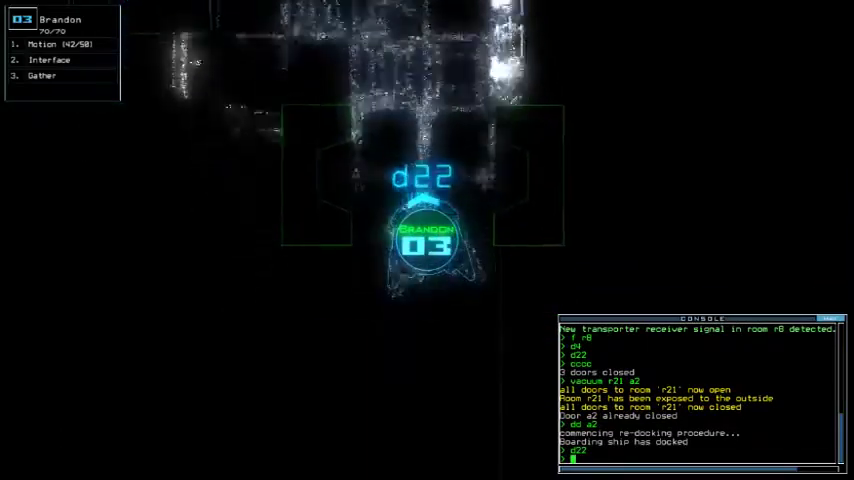
pyautogui.write('d22')
pyautogui.press('Return')
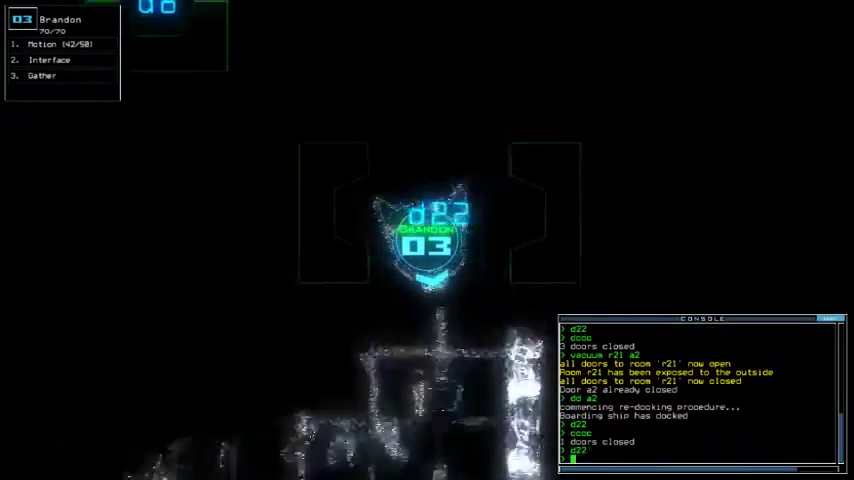
pyautogui.write('d1')
pyautogui.press('Return')
pyautogui.write('d1 a1')
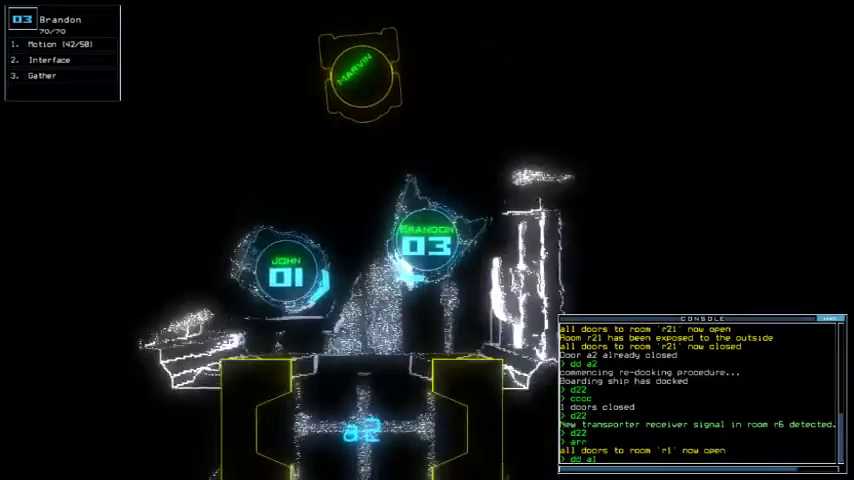
pyautogui.press('Return')
pyautogui.write('d5')
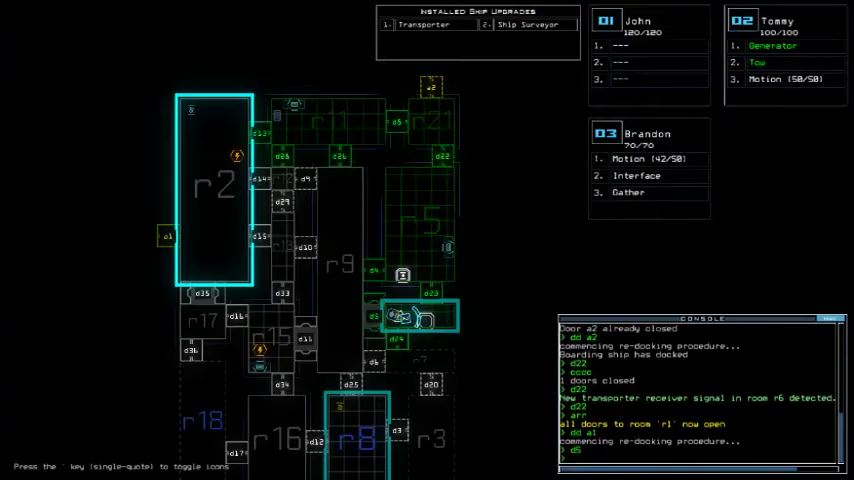
# - Move Tommy through door d5, close the doors around him, and open door d16
pyautogui.press('2')
pyautogui.press('Return')
pyautogui.write('gen')
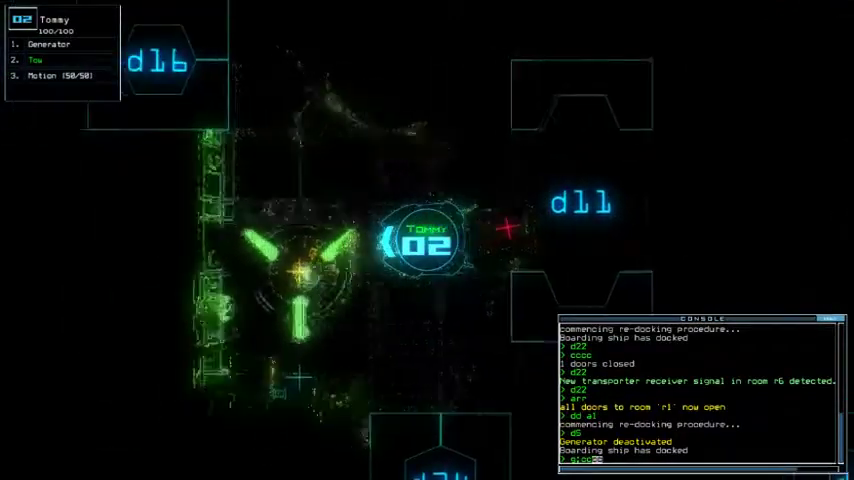
pyautogui.press('Return')
pyautogui.press('space')
pyautogui.write('6')
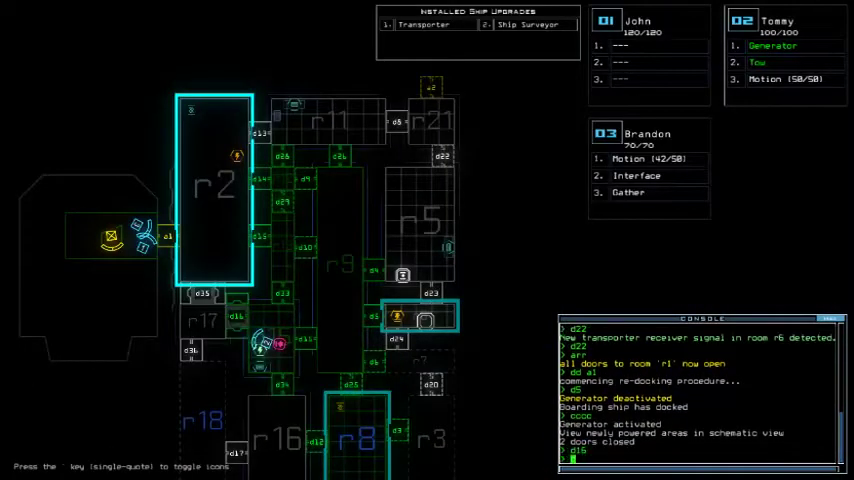
pyautogui.press('Return')
pyautogui.press('space')
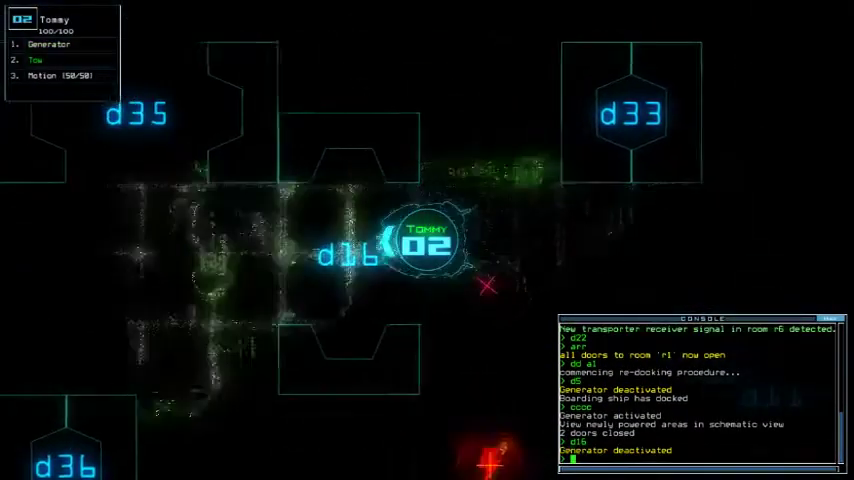
pyautogui.write('generator ;od')
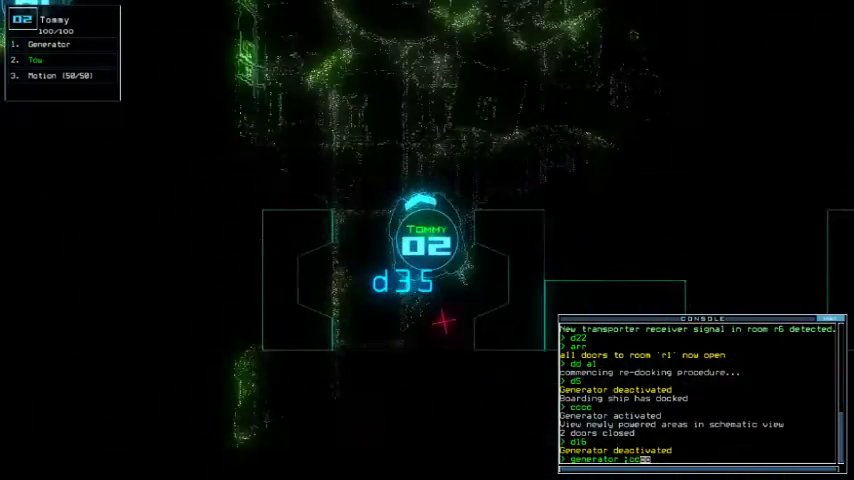
# - Drive Tommy north toward airlock a1 and close the doors behind him
pyautogui.press('Up')
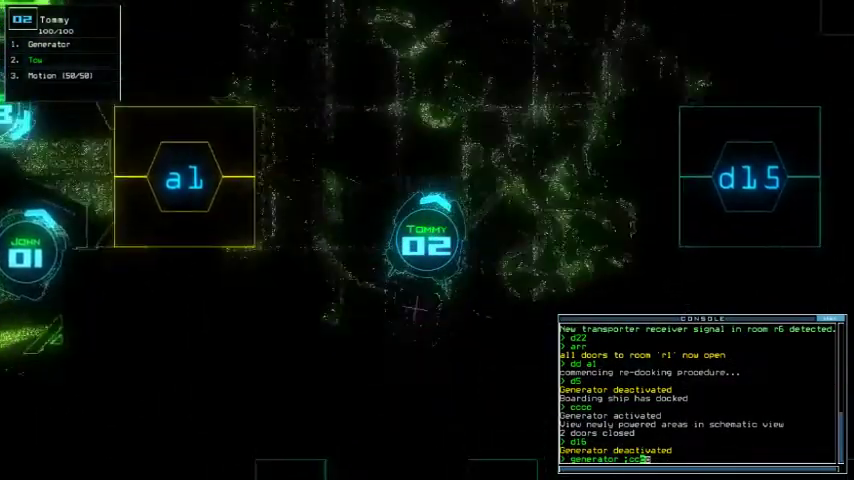
pyautogui.press('Up')
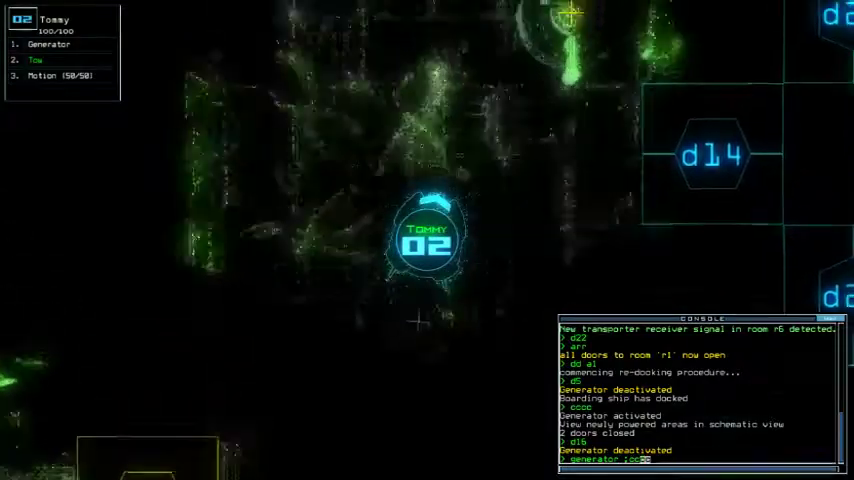
pyautogui.press('Return')
pyautogui.press('space')
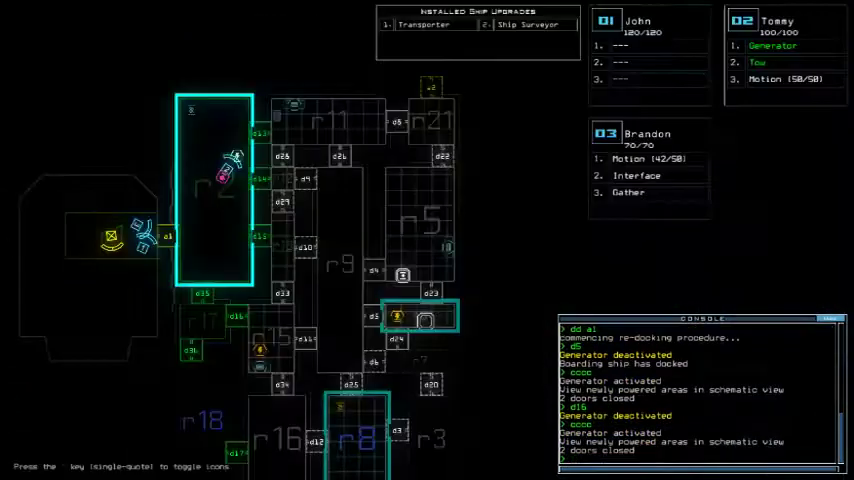
pyautogui.press('space')
# - Open all doors to room r1 and stop towing the hauled item
pyautogui.press('Down')
pyautogui.press('Down')
pyautogui.write('r')
pyautogui.press('Return')
pyautogui.press('Down')
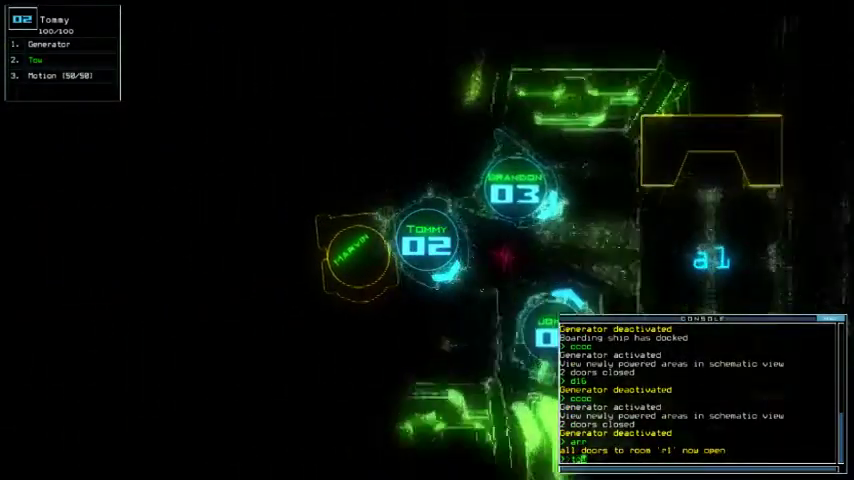
pyautogui.write('w')
pyautogui.press('Return')
pyautogui.write('ra')
# - Seal room r1's doors, then pan the schematic map around rooms r2 and r8
pyautogui.press('Return')
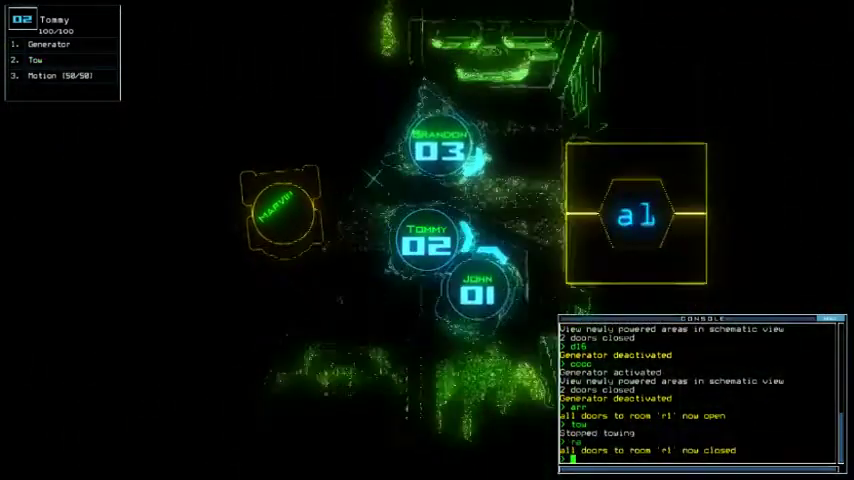
pyautogui.press('space')
pyautogui.press('Down')
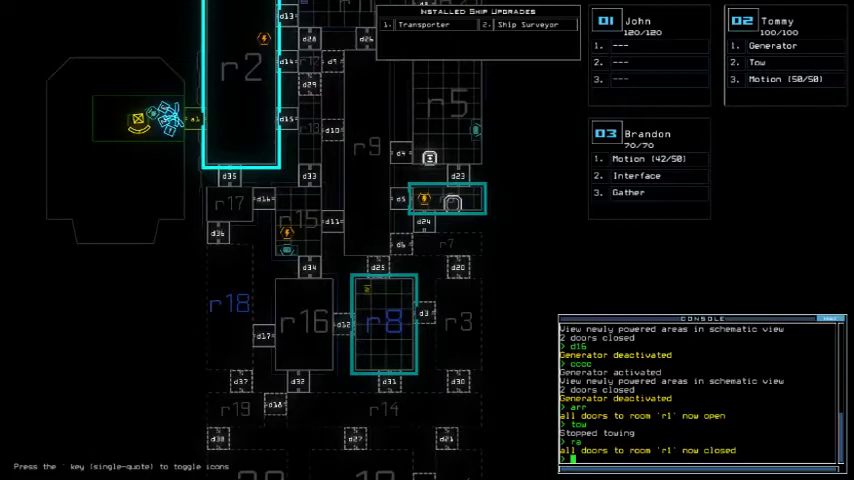
pyautogui.press('Up')
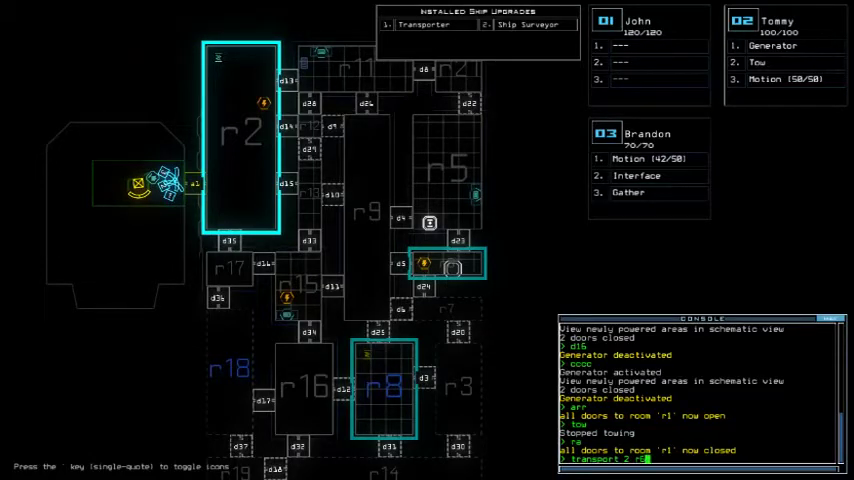
pyautogui.press('Up')
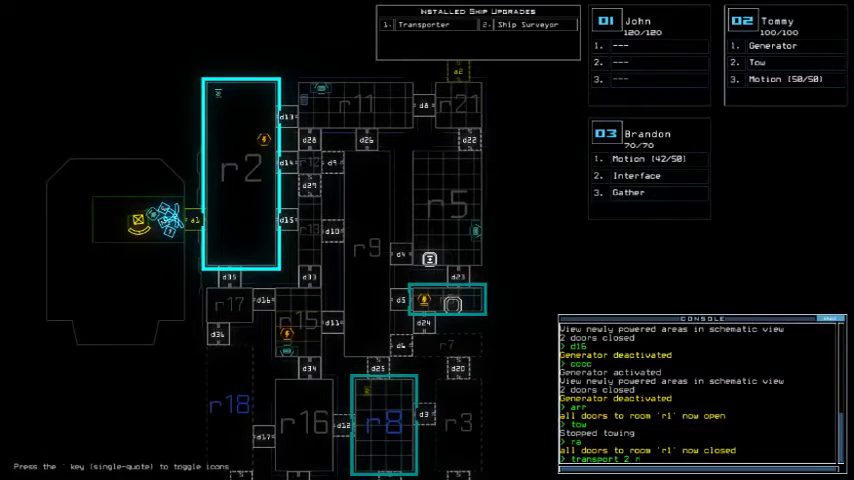
pyautogui.press('Down')
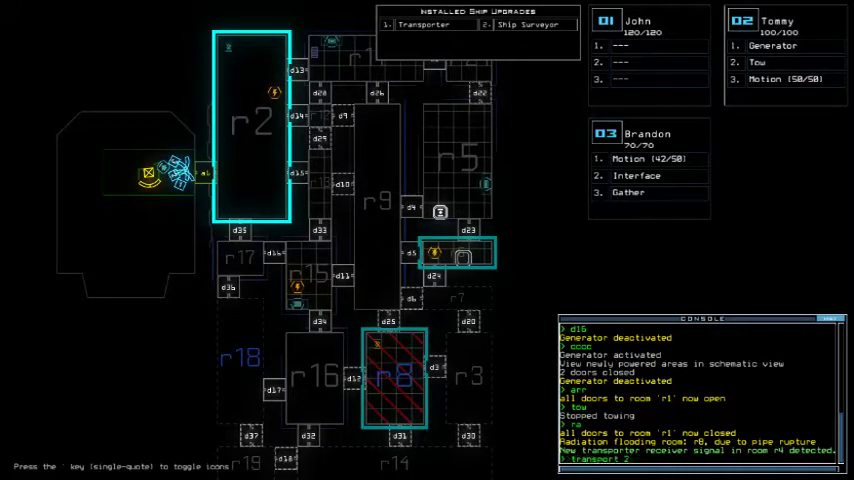
# - Open all doors to r1, send drone 3 to room r2, and start drone 2's generator
pyautogui.press('space')
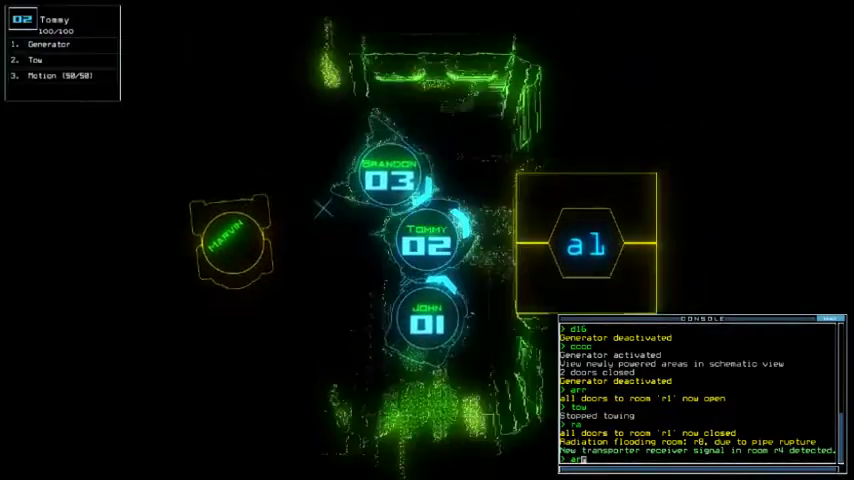
pyautogui.write('arr')
pyautogui.press('Return')
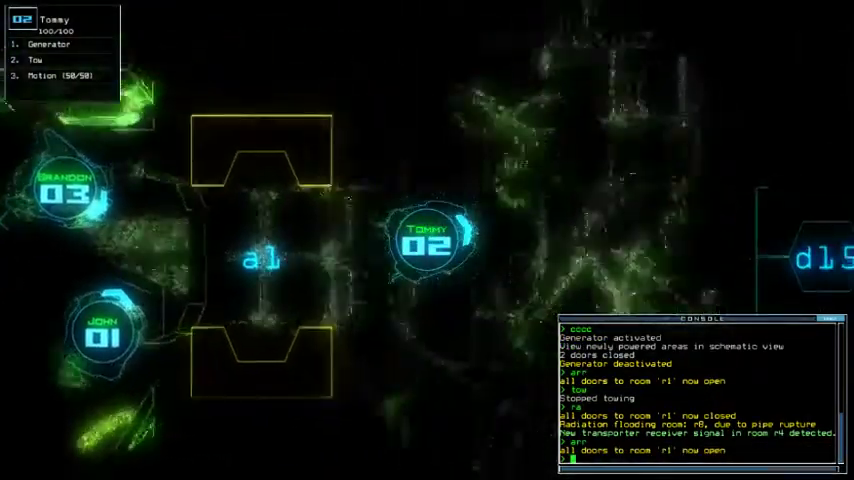
pyautogui.write('navigate 3')
pyautogui.press('Return')
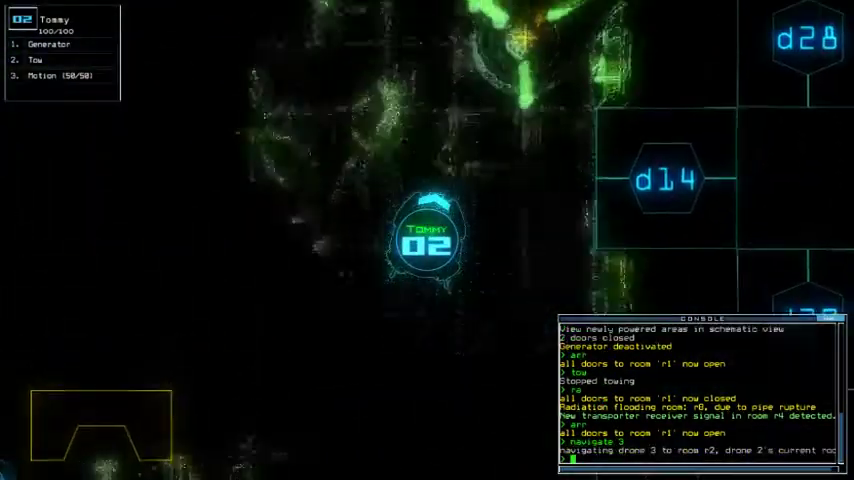
pyautogui.write('generator')
pyautogui.press('Return')
# - Open doors d35 and d16, close r1's doors, and send drone 3 to r15 with generator on
pyautogui.press('space')
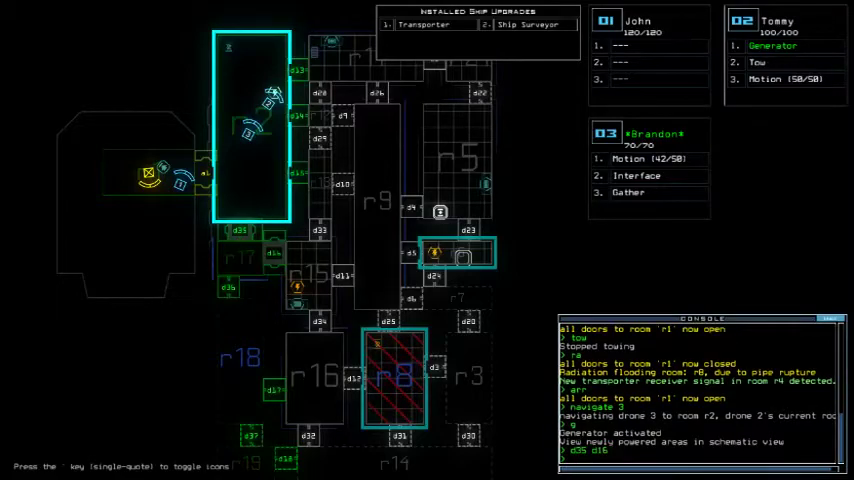
pyautogui.press('space')
pyautogui.write('ra')
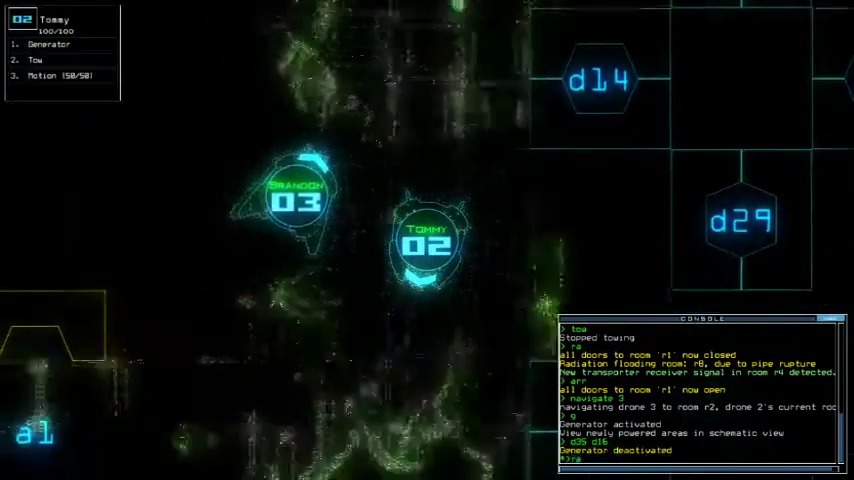
pyautogui.press('Return')
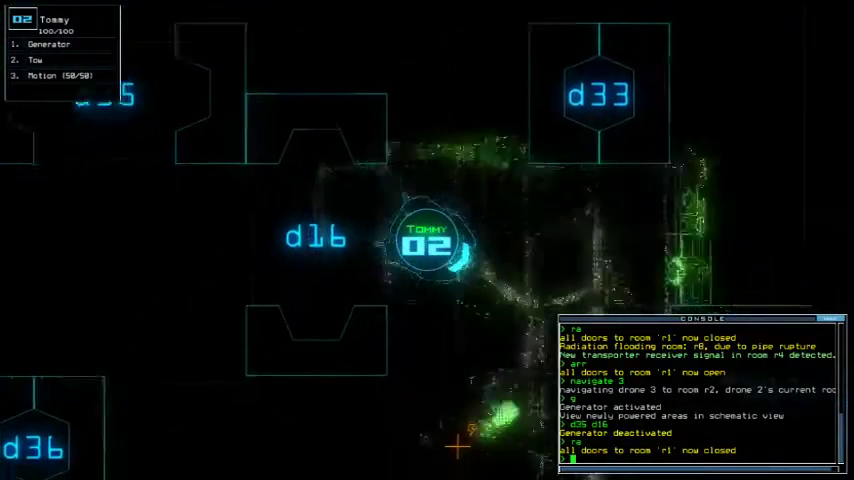
pyautogui.write('navigate 3')
pyautogui.press('Return')
pyautogui.write('g')
pyautogui.press('Return')
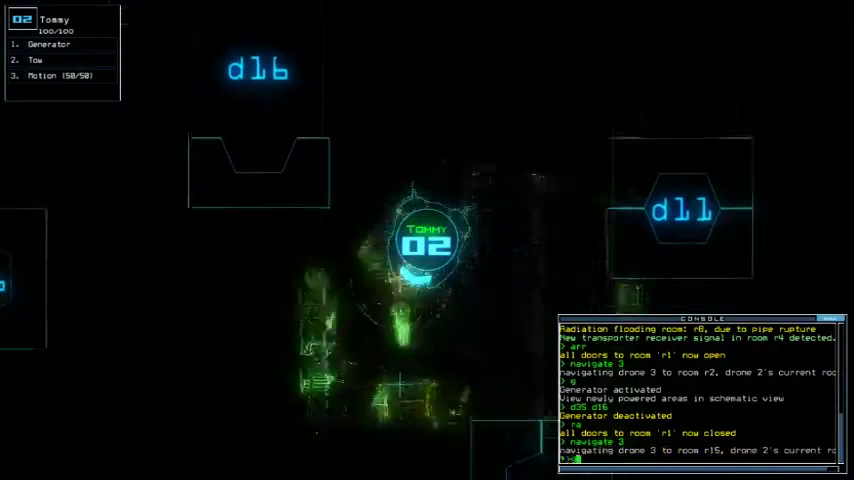
pyautogui.press('space')
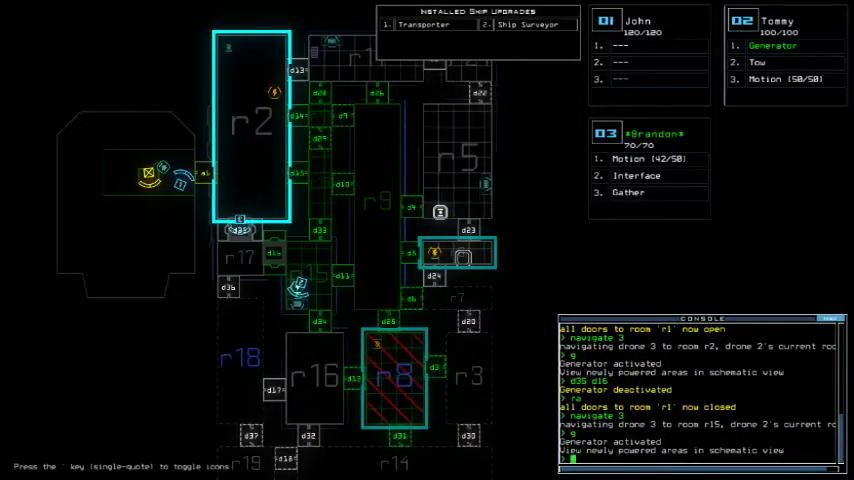
pyautogui.scroll(-2, 300, 200)
pyautogui.write('dd a2')
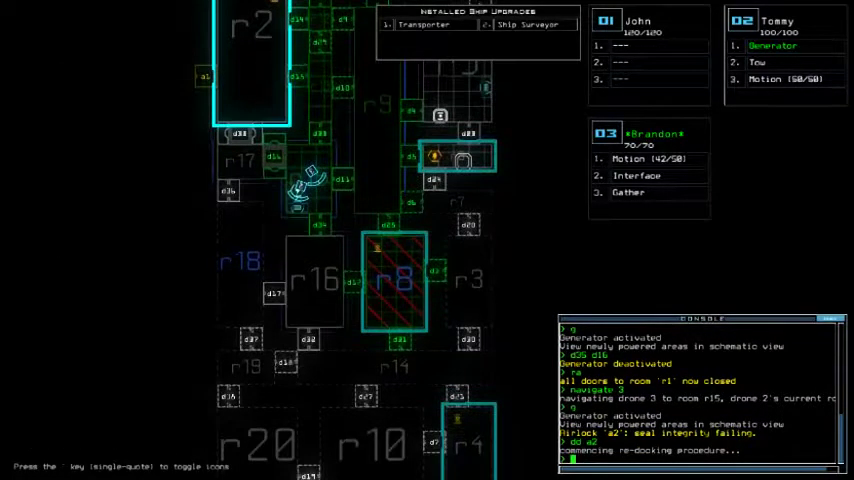
# - Teleport drone 3 to rooms r4 and r2, then open door d11
pyautogui.press('space')
pyautogui.write('transport r4')
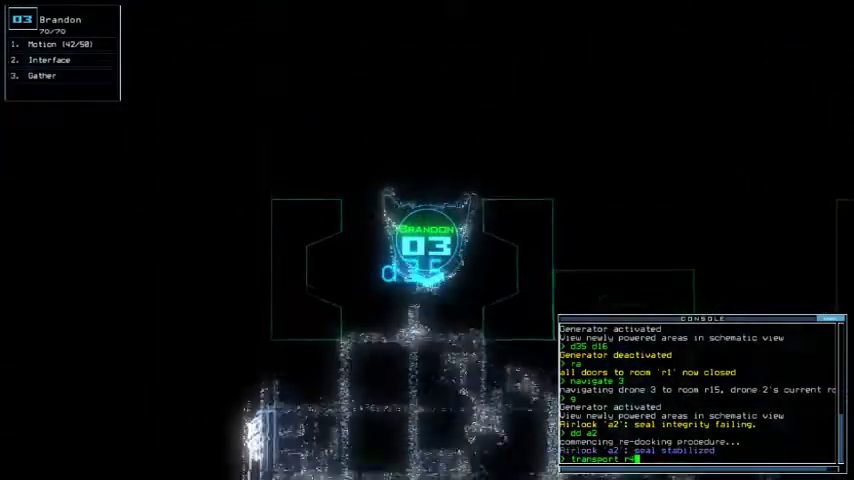
pyautogui.press('Return')
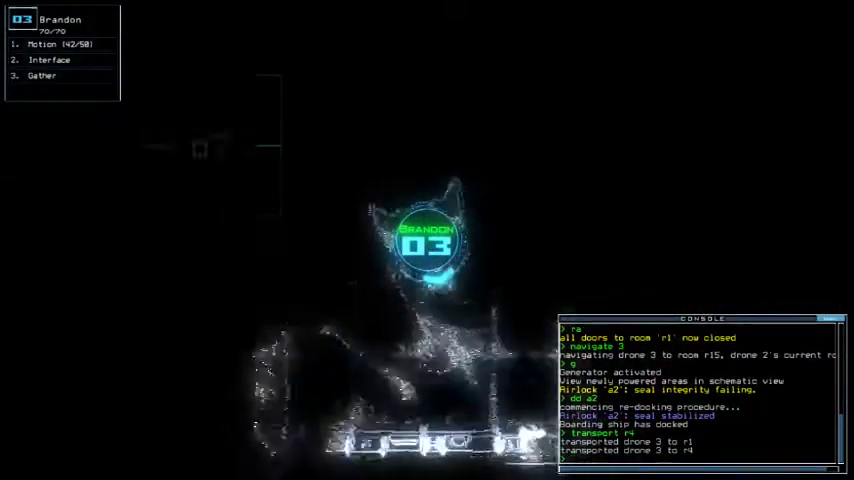
pyautogui.write('transport r2')
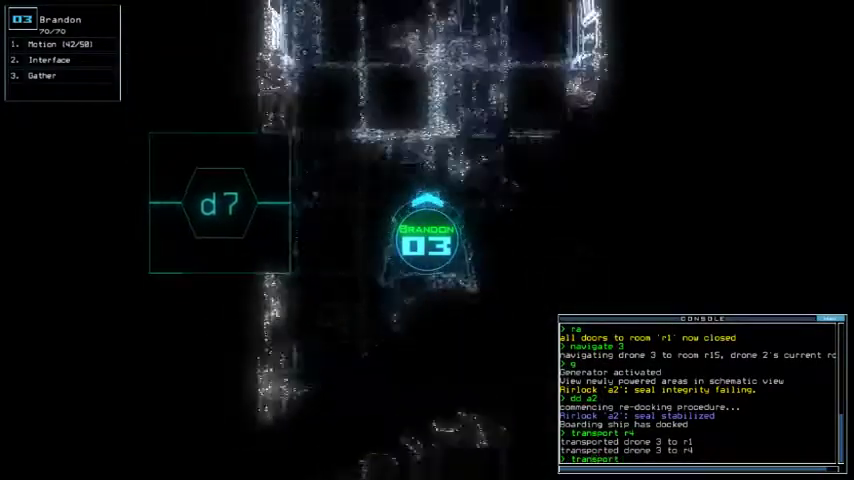
pyautogui.press('Return')
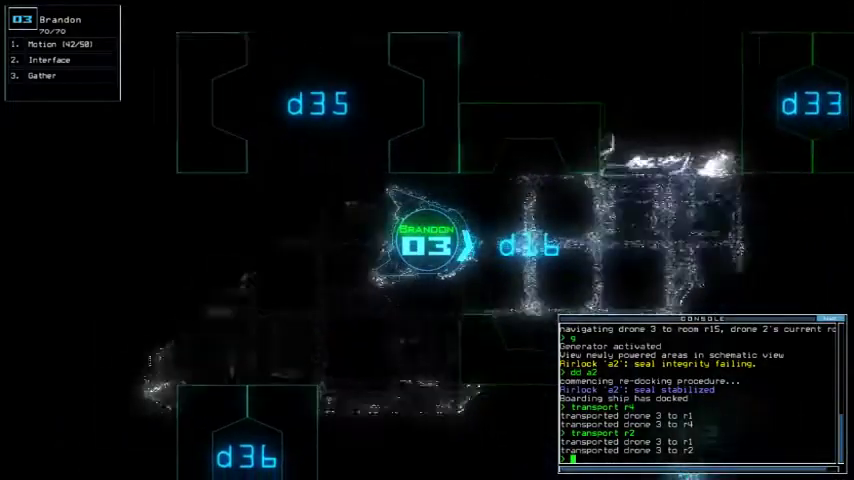
pyautogui.press('space')
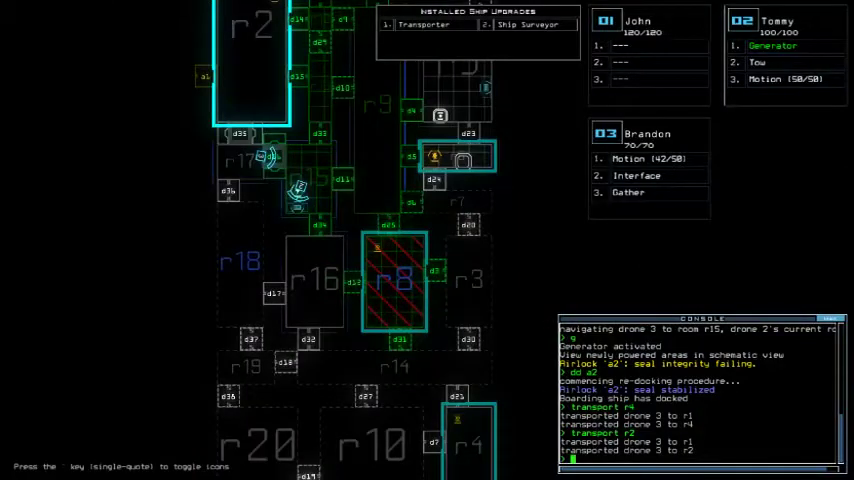
pyautogui.press('space')
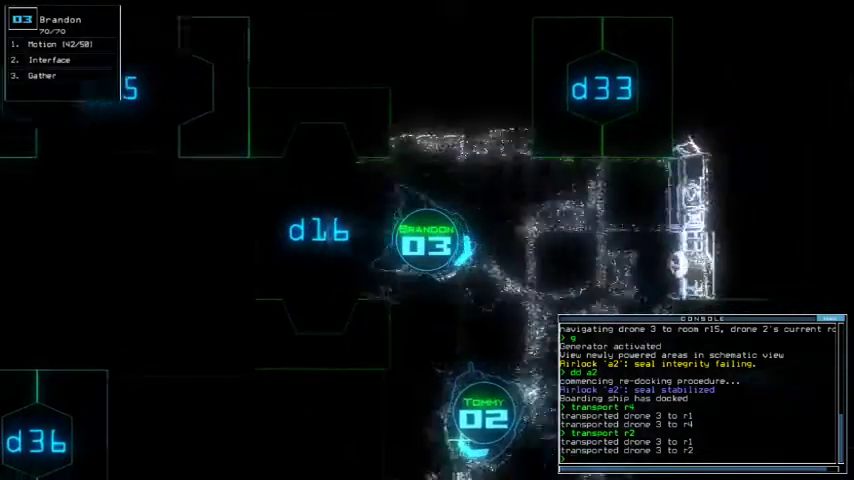
pyautogui.write('d11')
pyautogui.press('Return')
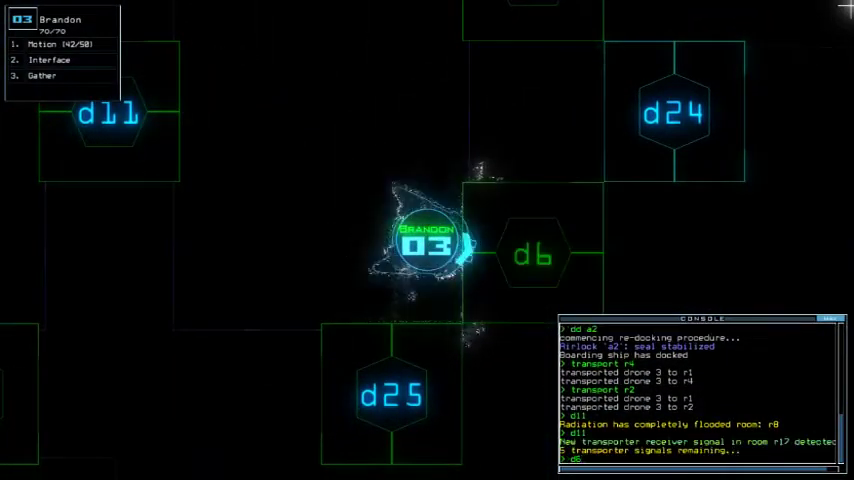
# - Open door d6, close the two open doors, and check the top of r2 on the map
pyautogui.press('Return')
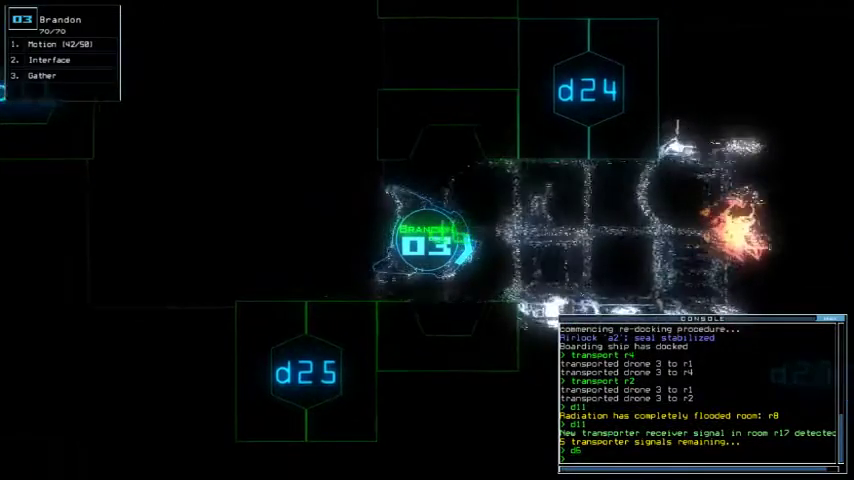
pyautogui.write('close')
pyautogui.press('Return')
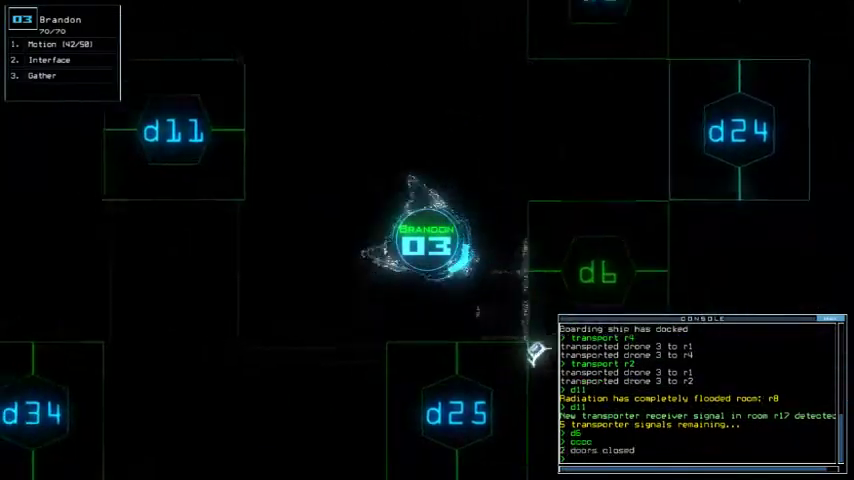
pyautogui.press('Tab')
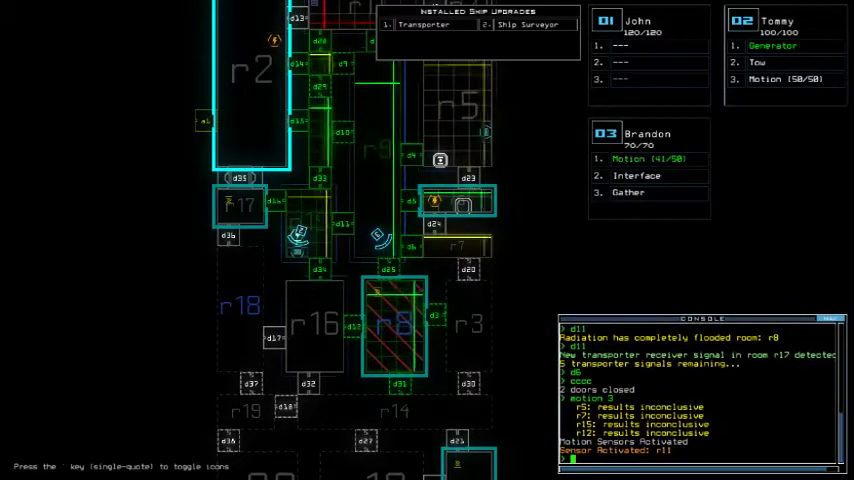
pyautogui.press('Up')
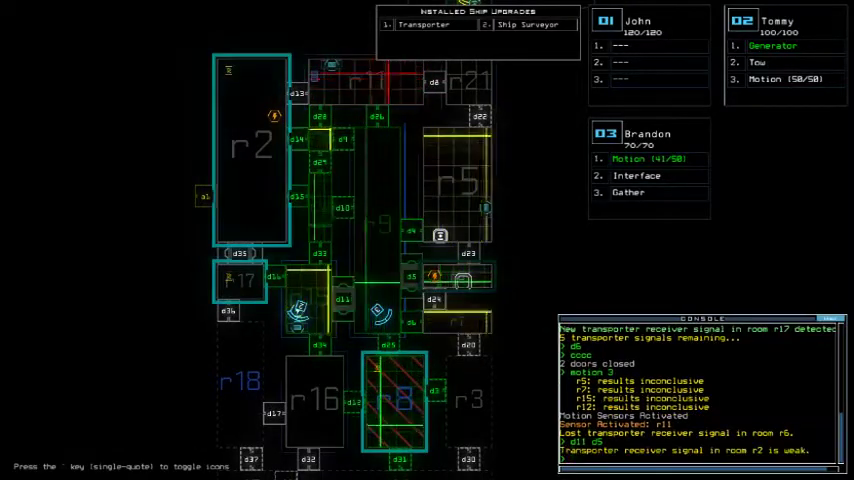
pyautogui.write('3')
pyautogui.write('navigate 2')
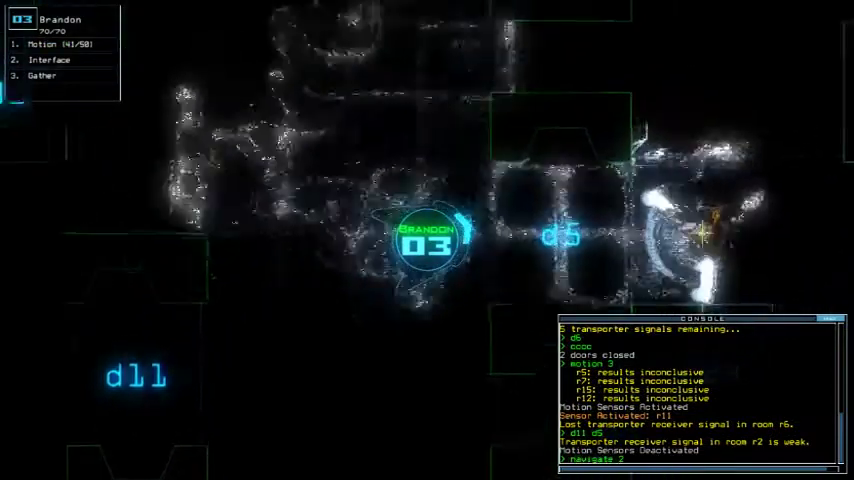
# - Send drone 2 to room r6 and view the map area above r11
pyautogui.press('Return')
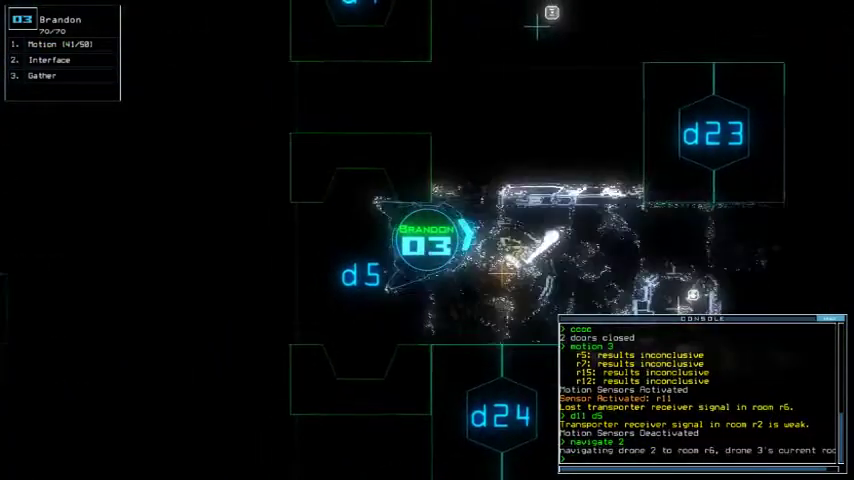
pyautogui.press('Tab')
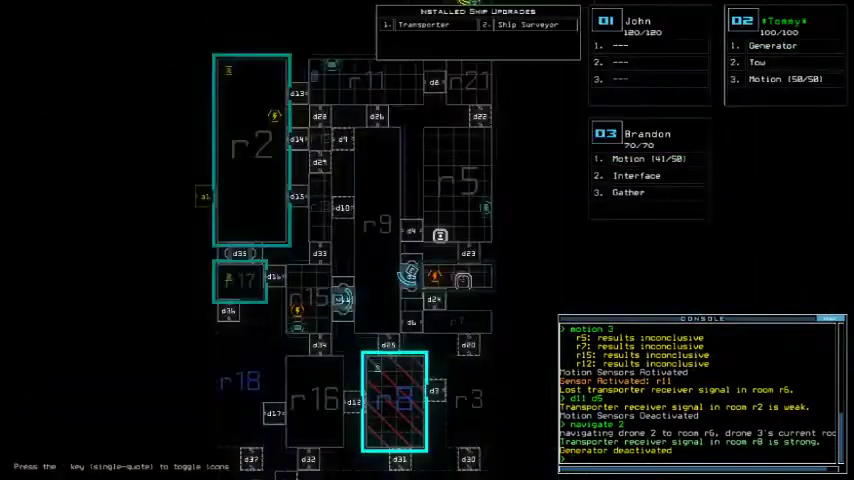
pyautogui.press('Tab')
pyautogui.press('Tab')
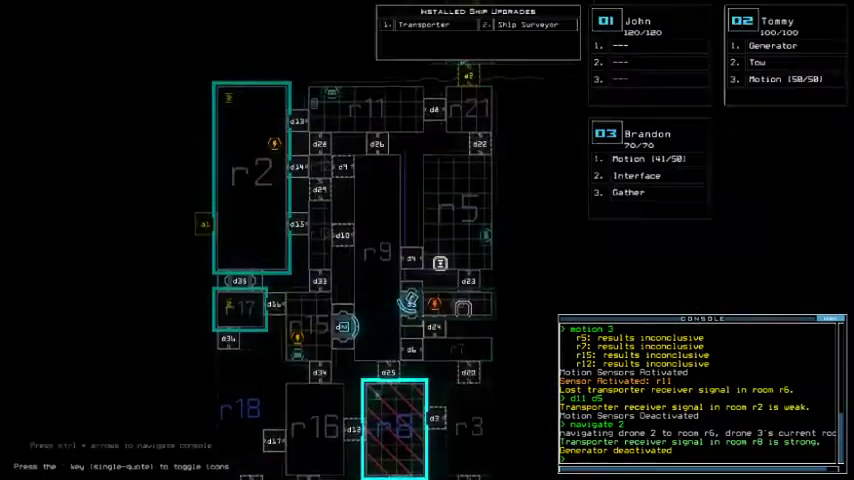
pyautogui.press('Tab')
pyautogui.write('a2')
# - Open the doors to room r1, start redocking at airlock a1, and have drone 2 reactivate the generator
pyautogui.press('Return')
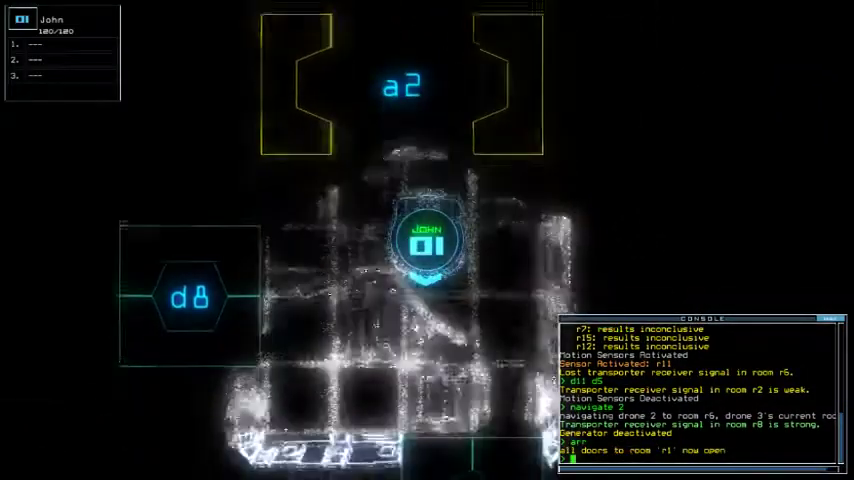
pyautogui.press('Tab')
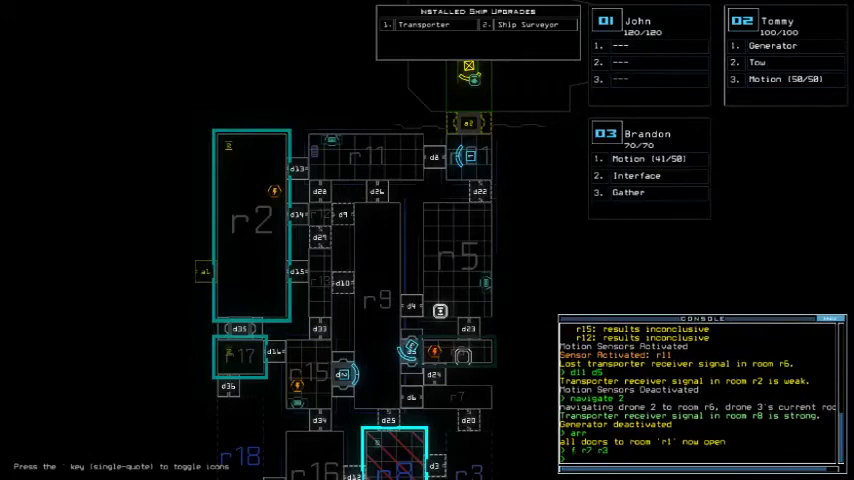
pyautogui.write('r3')
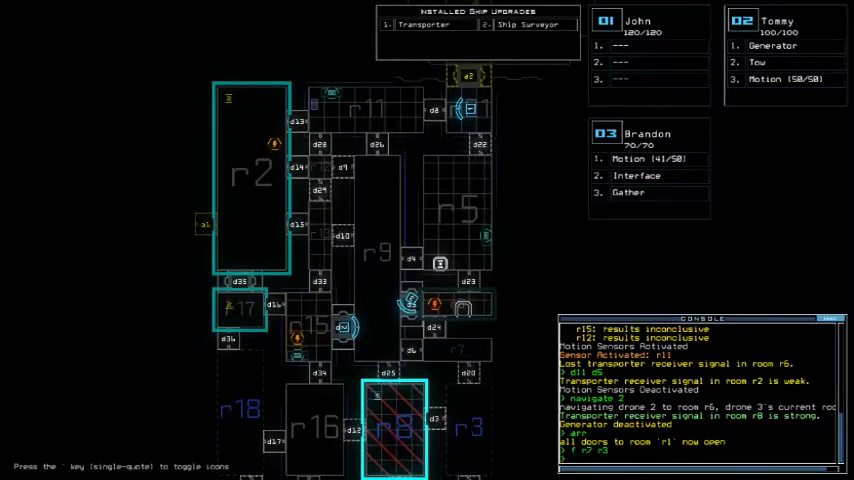
pyautogui.write('1')
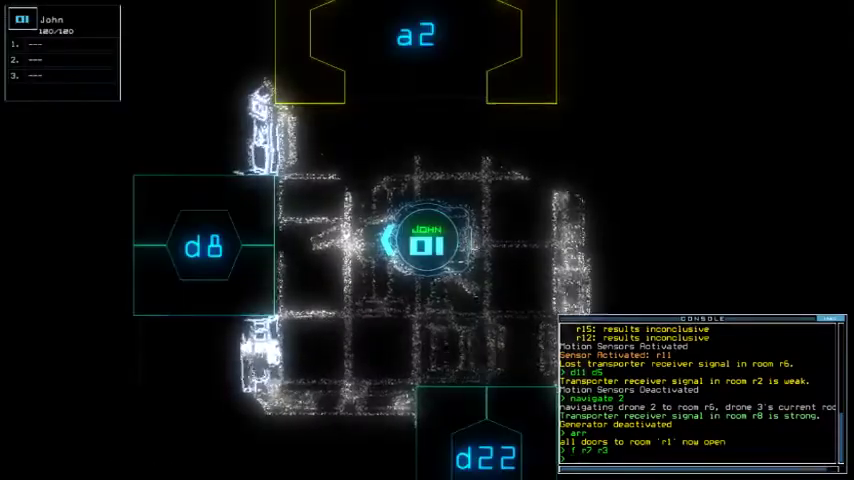
pyautogui.press('Up')
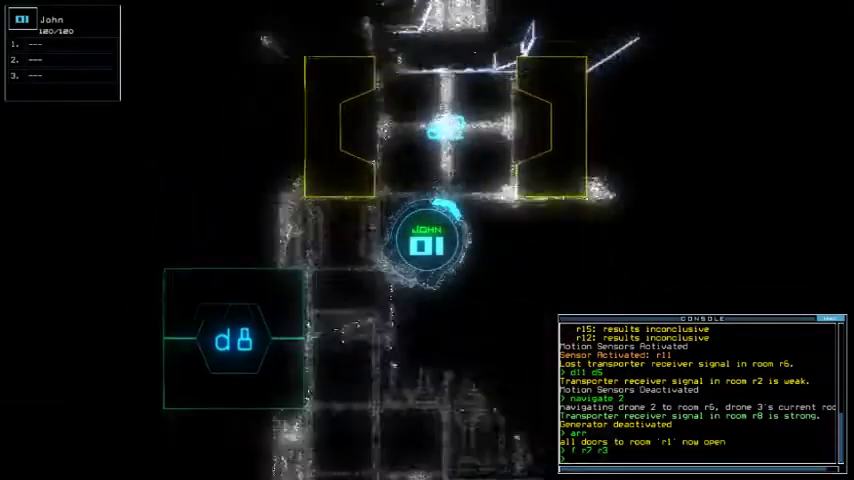
pyautogui.write('dd a1')
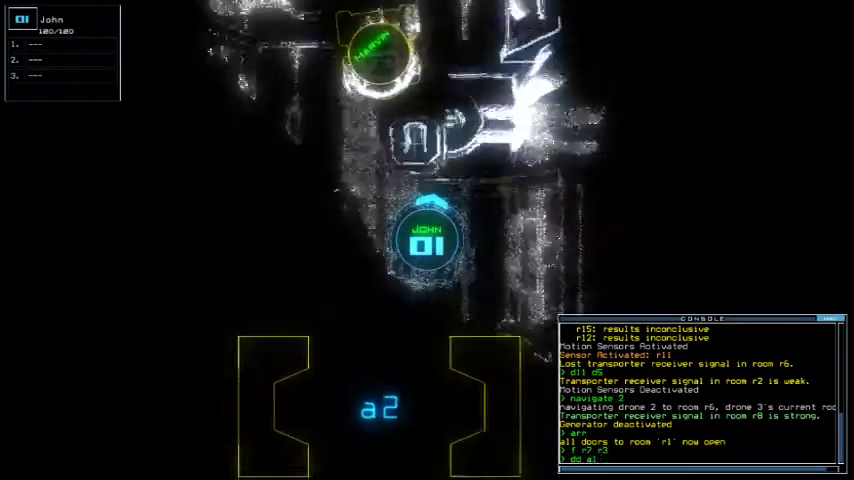
pyautogui.press('Return')
pyautogui.press('2')
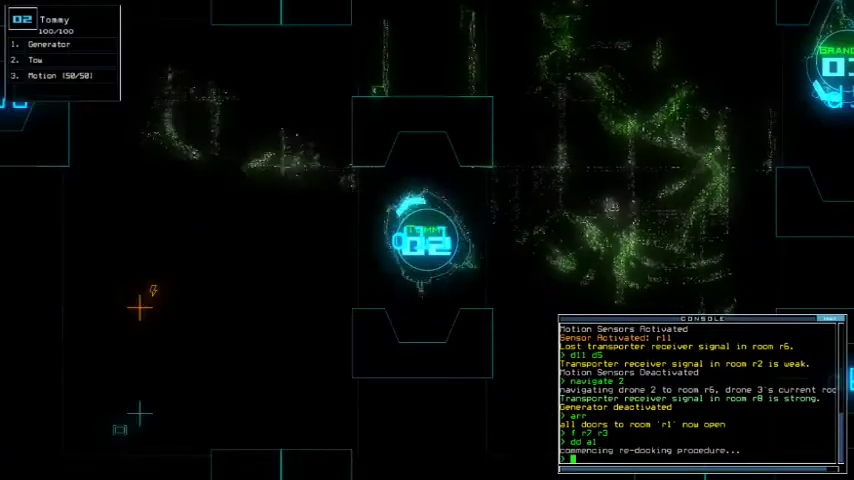
pyautogui.write('d11')
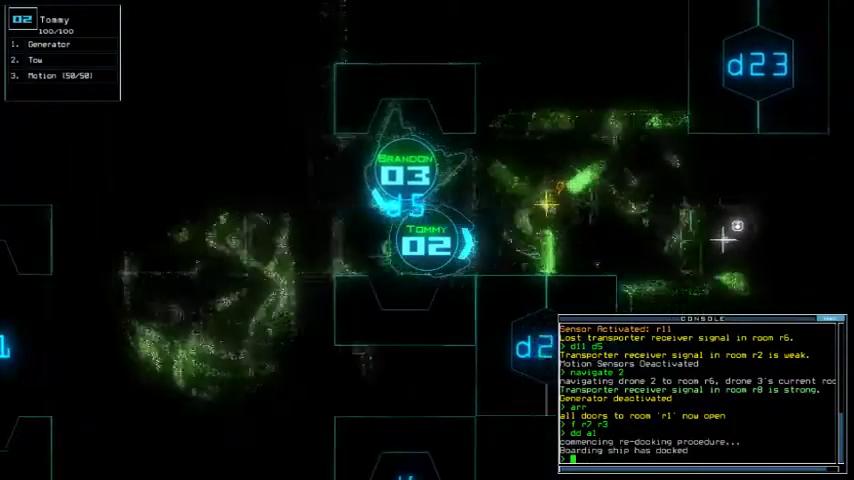
pyautogui.write('g')
pyautogui.press('Return')
pyautogui.write('3')
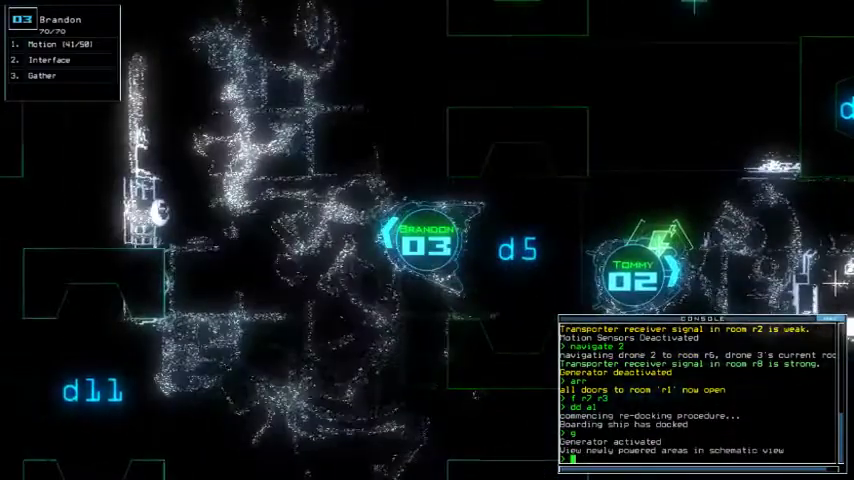
pyautogui.write('motion')
# - Run a motion scan and toggle door d8 twice
pyautogui.press('Return')
pyautogui.press('space')
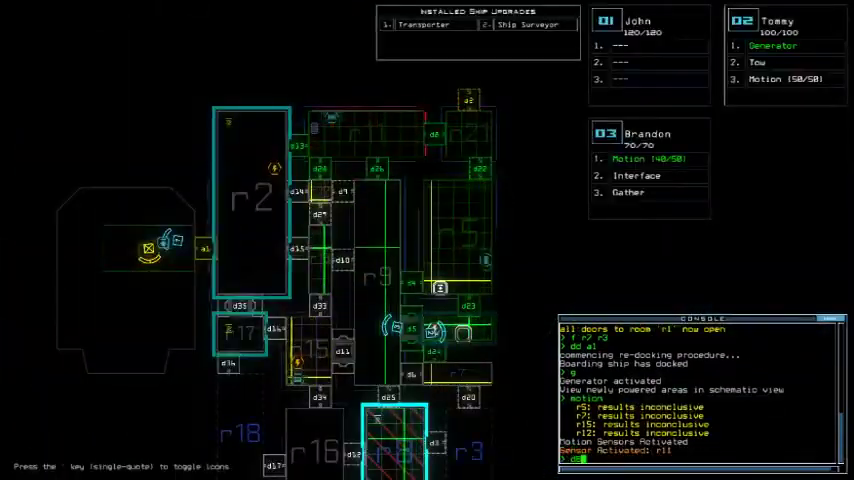
pyautogui.write('0')
pyautogui.press('Return')
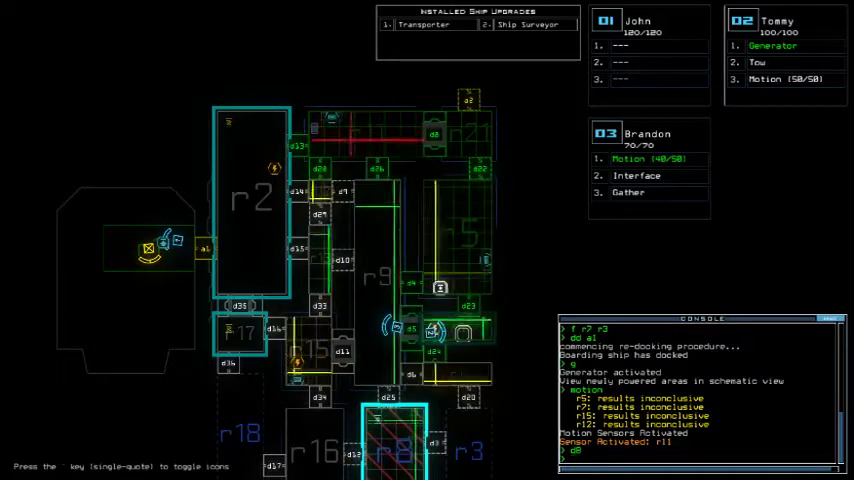
pyautogui.press('Return')
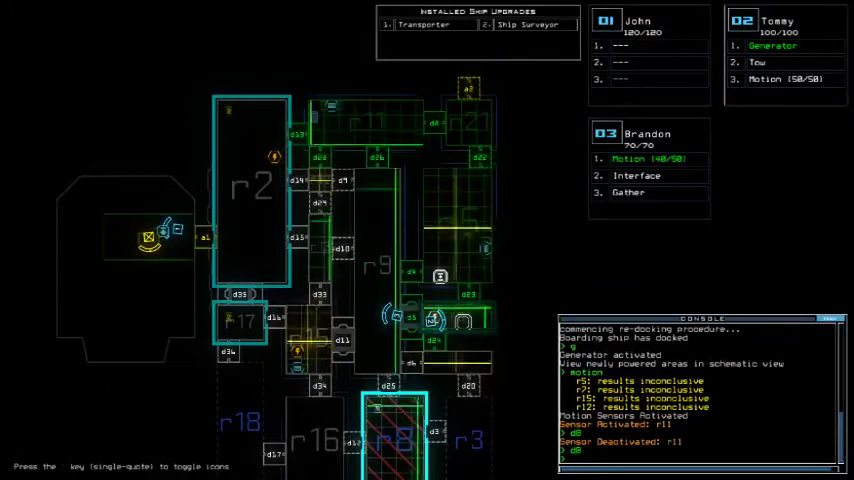
pyautogui.write('vacuum r12 c2')
# - Vent room r12 through airlock a2, send drone 2 to r15, and restart the generator
pyautogui.press('Return')
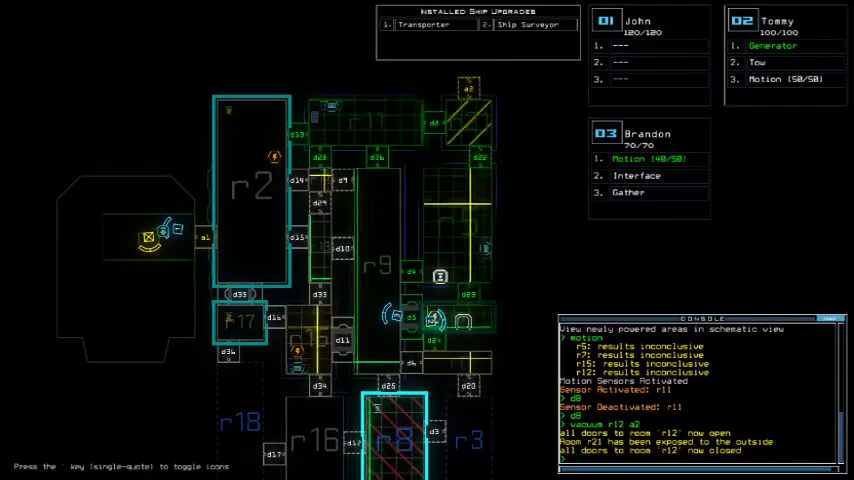
pyautogui.write('3')
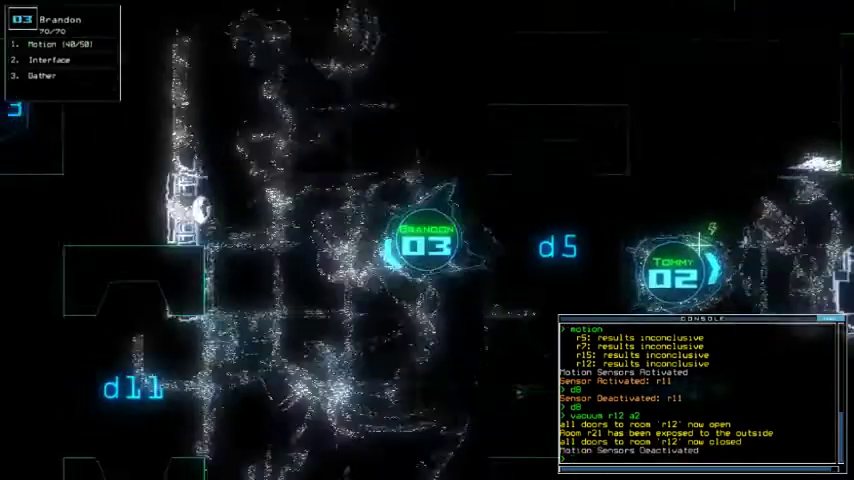
pyautogui.write('navigate 2')
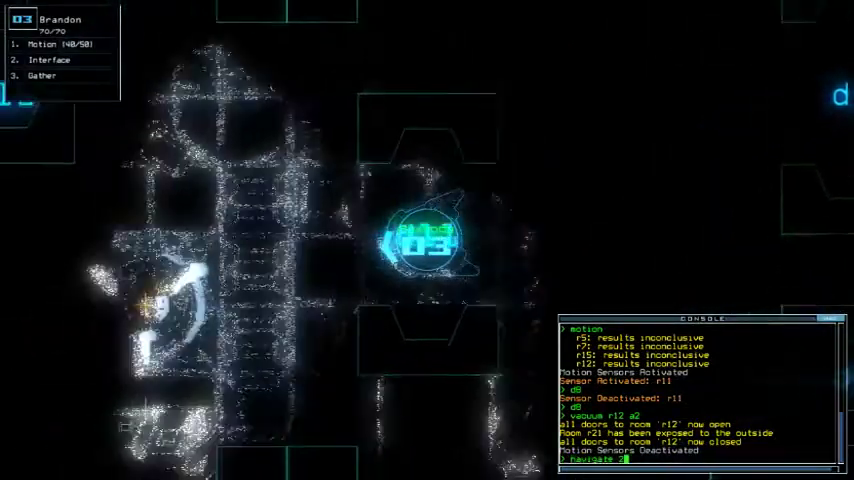
pyautogui.press('Return')
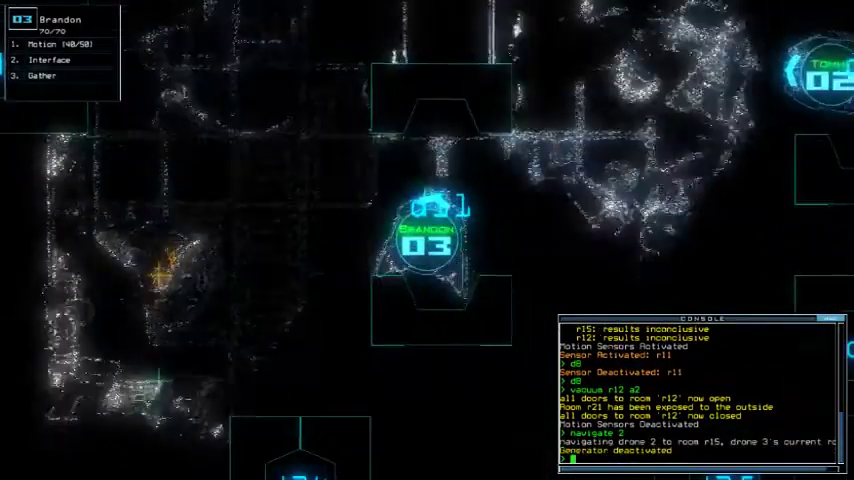
pyautogui.press('space')
pyautogui.press('2')
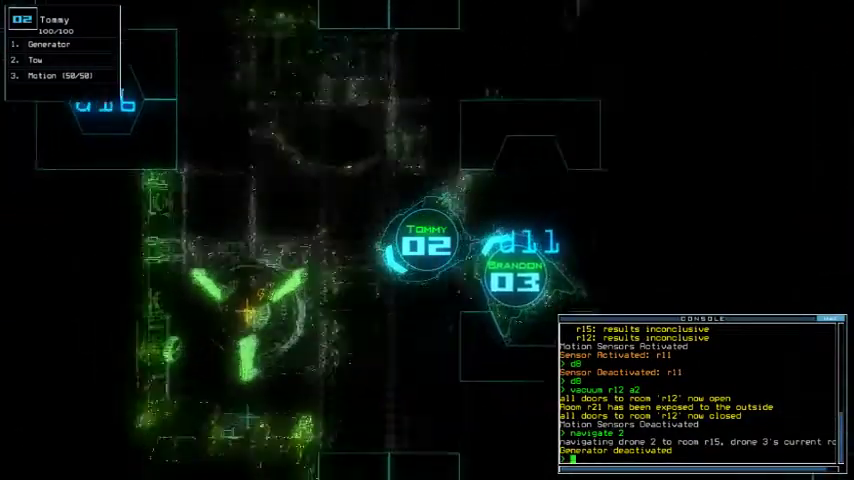
pyautogui.write('g')
pyautogui.press('Return')
# - Close the doors around drone 3, rescan for motion, and start redocking at airlock a2
pyautogui.press('Down')
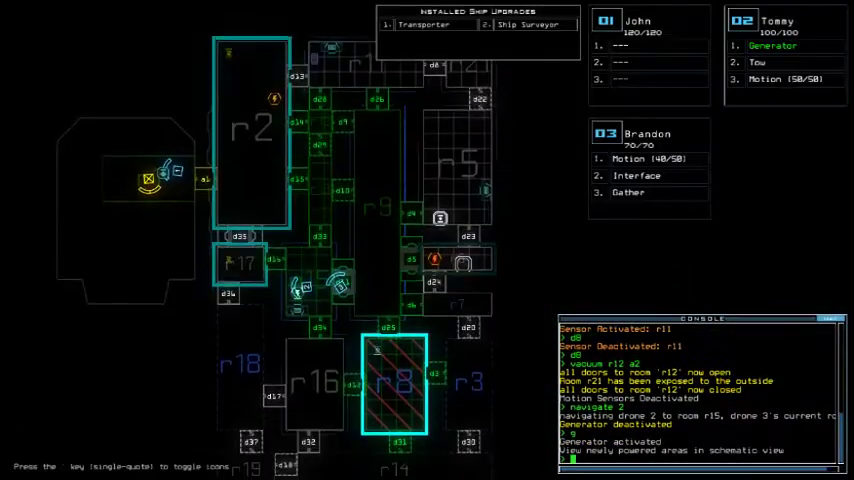
pyautogui.write('3')
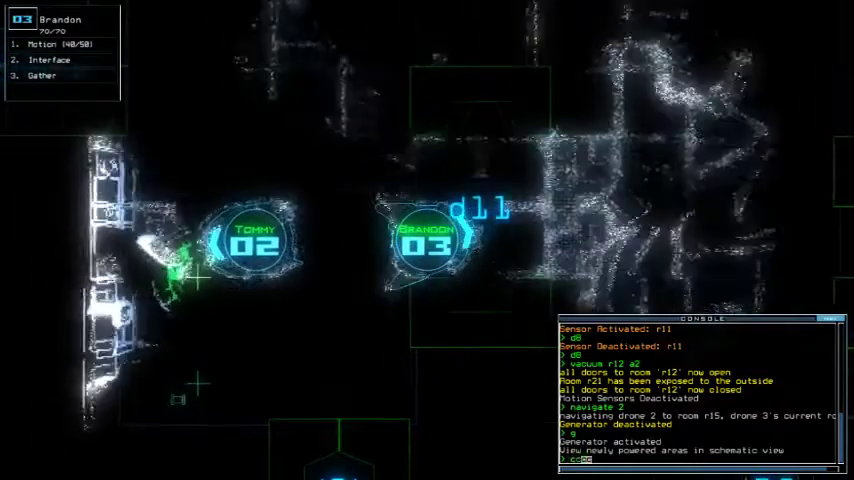
pyautogui.write('cccc')
pyautogui.press('Return')
pyautogui.write('motion')
pyautogui.press('Return')
pyautogui.press('space')
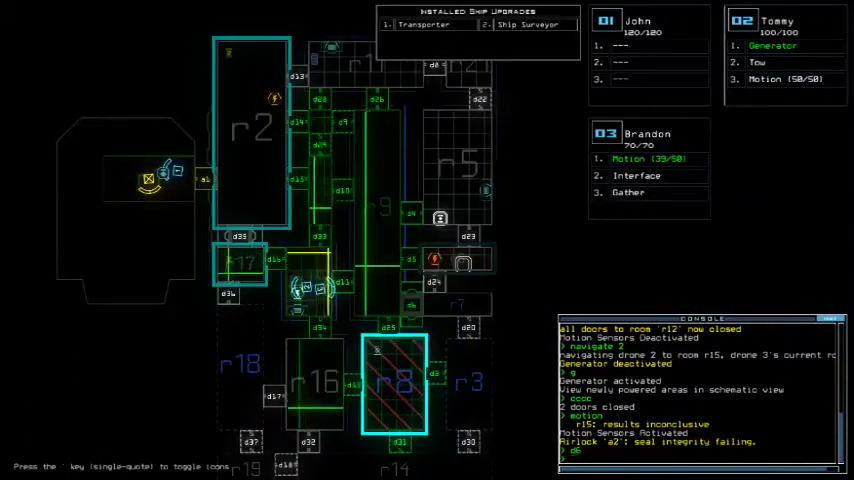
pyautogui.write('2')
pyautogui.press('Return')
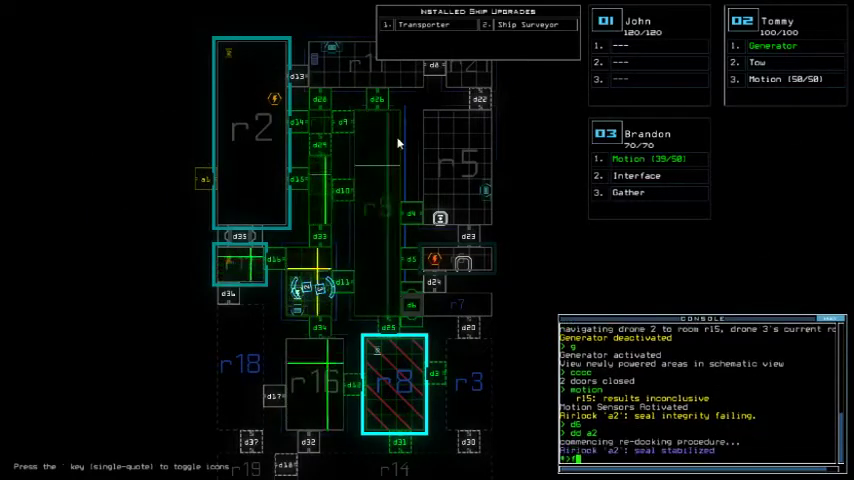
pyautogui.write('f r12')
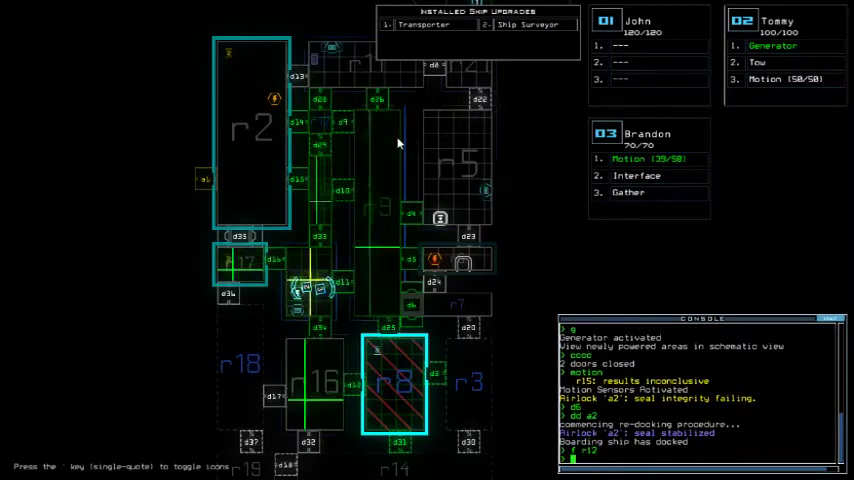
# - Run the command on room r12 and toggle doors d6, d9 and d11
pyautogui.press('Return')
pyautogui.write('d6')
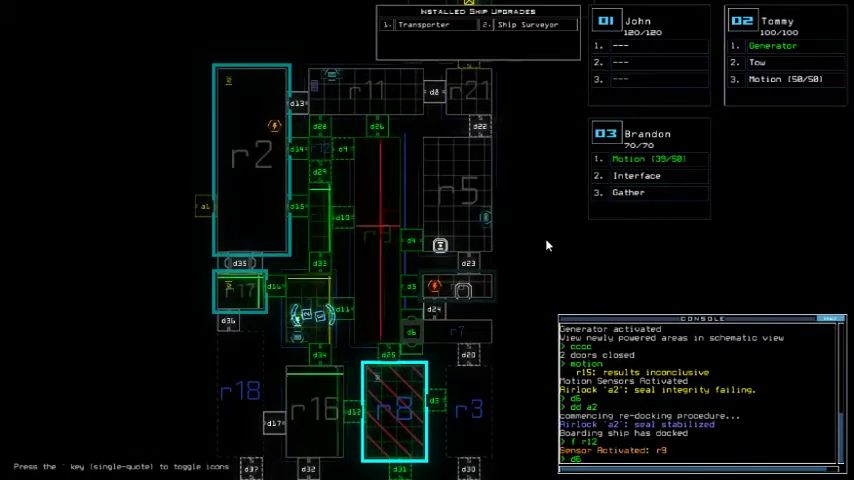
pyautogui.write('9')
pyautogui.press('Return')
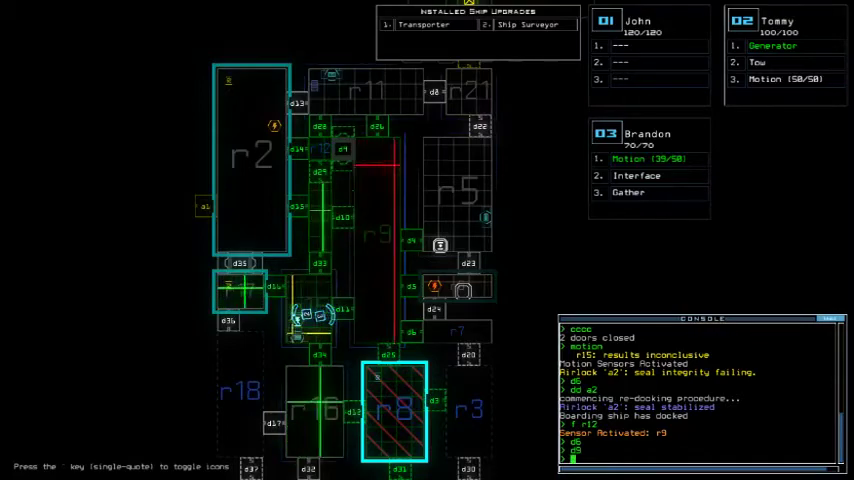
pyautogui.press('Down')
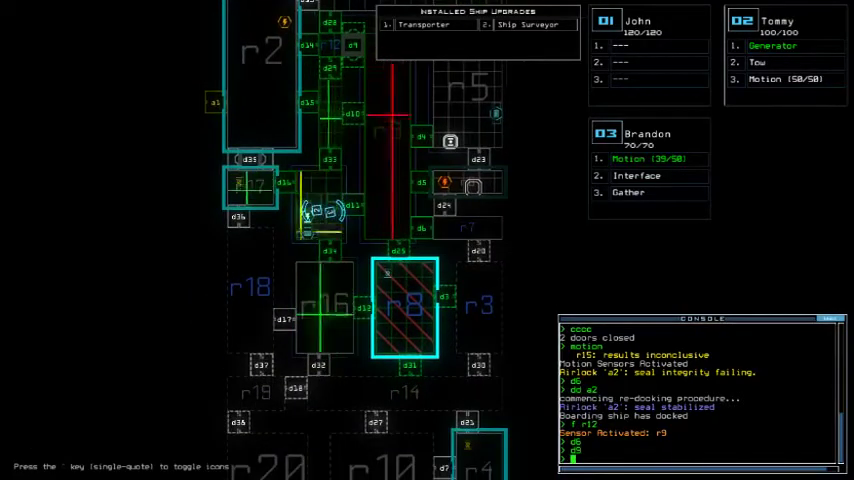
pyautogui.press('Down')
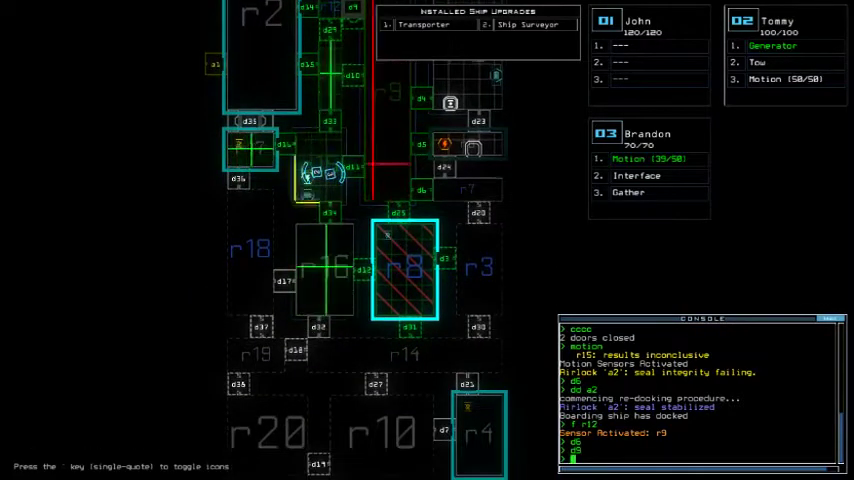
pyautogui.press('Up')
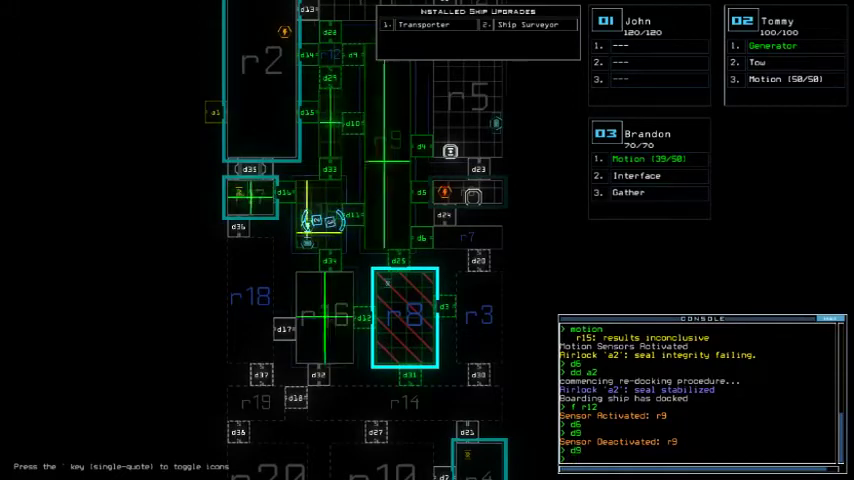
pyautogui.write('1')
pyautogui.press('Return')
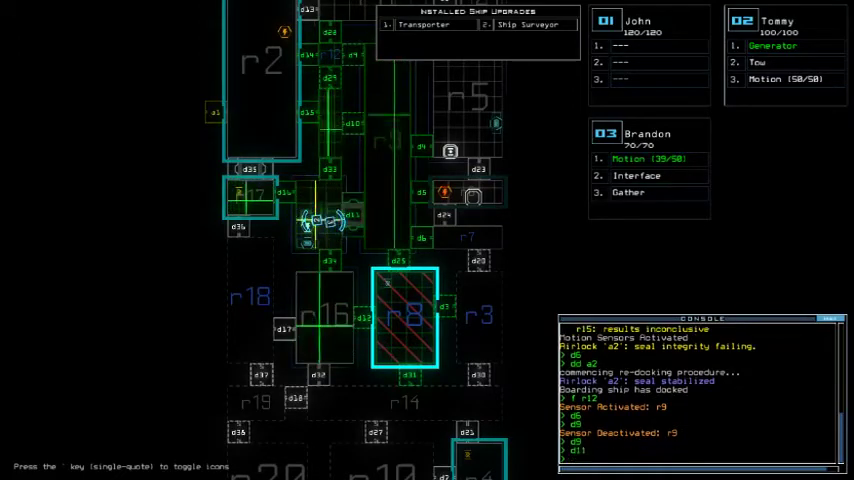
# - With drone 3, close the nearby door and toggle doors d6, d11 and d5, then send drone 2 to r6
pyautogui.press('Tab')
pyautogui.write('c3')
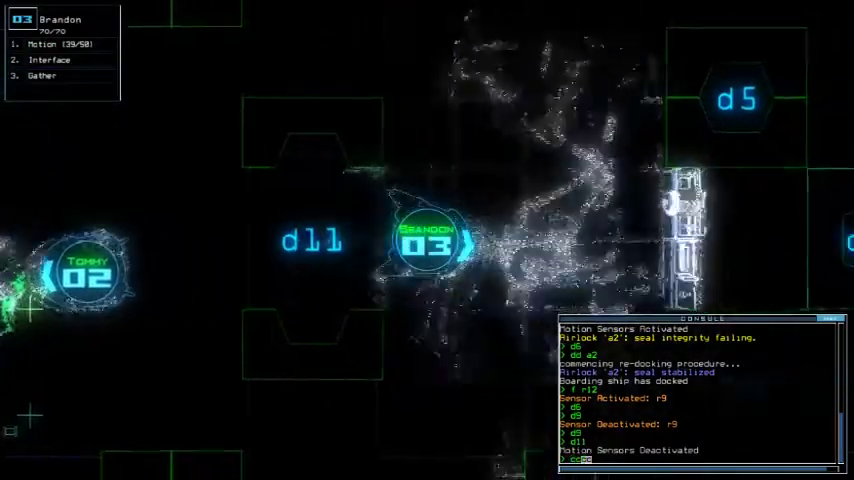
pyautogui.press('Return')
pyautogui.write('d6')
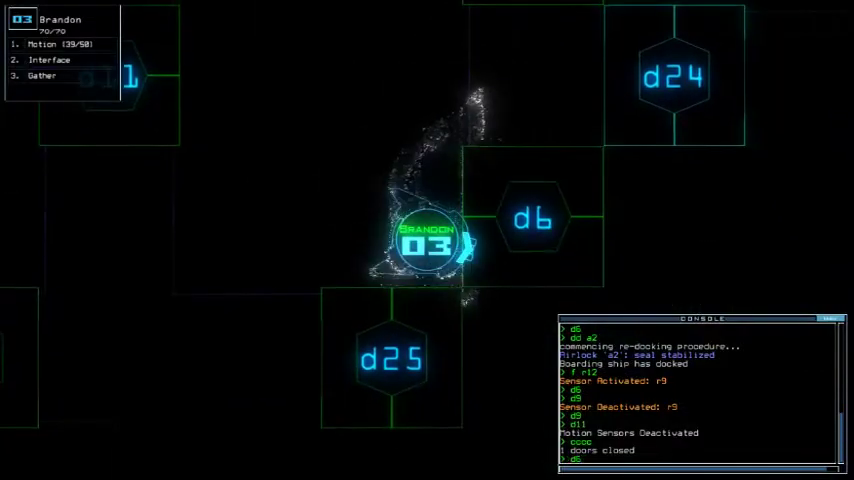
pyautogui.press('Return')
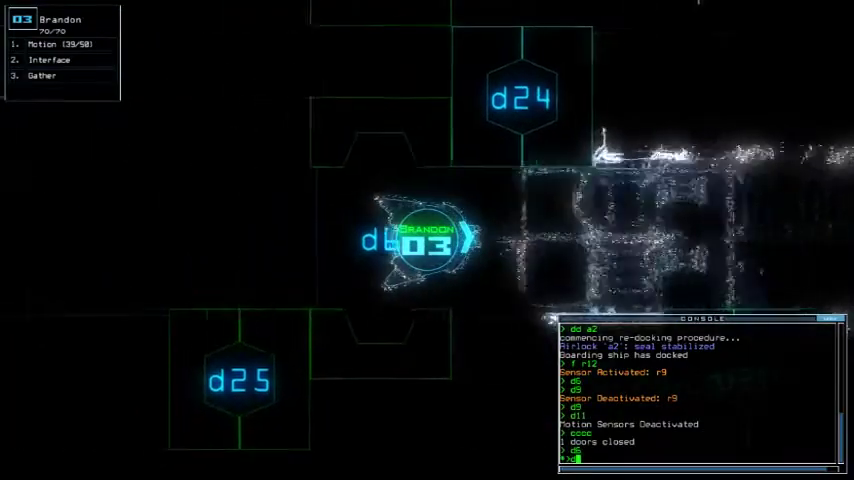
pyautogui.write('d11')
pyautogui.press('Return')
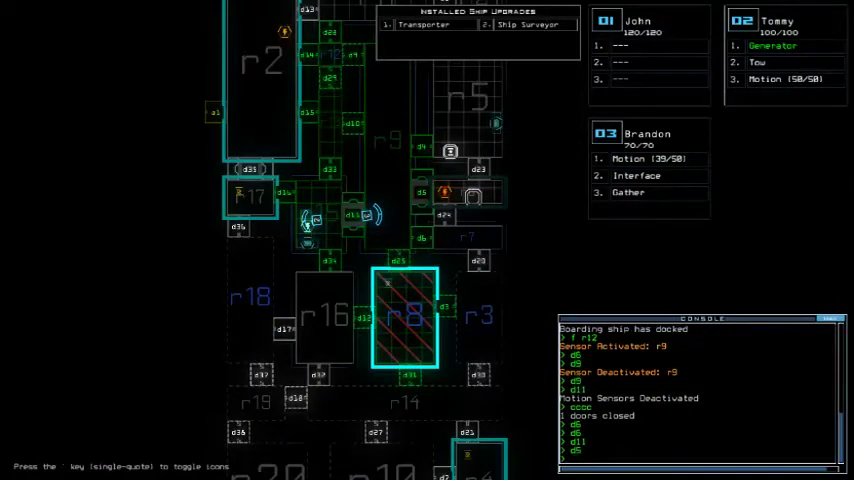
pyautogui.write('navigate 2')
pyautogui.press('Return')
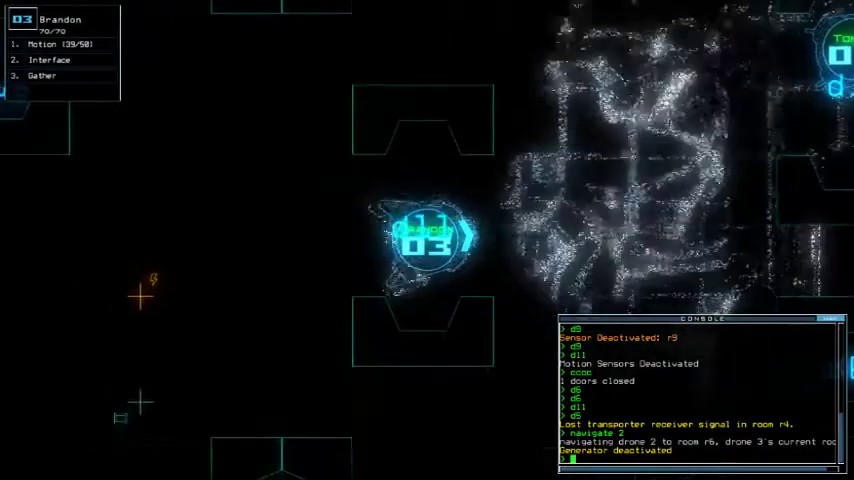
# - Open all doors to room r1 with drone 1, then switch to Tommy's (drone 2) camera
pyautogui.press('1')
pyautogui.write('a2')
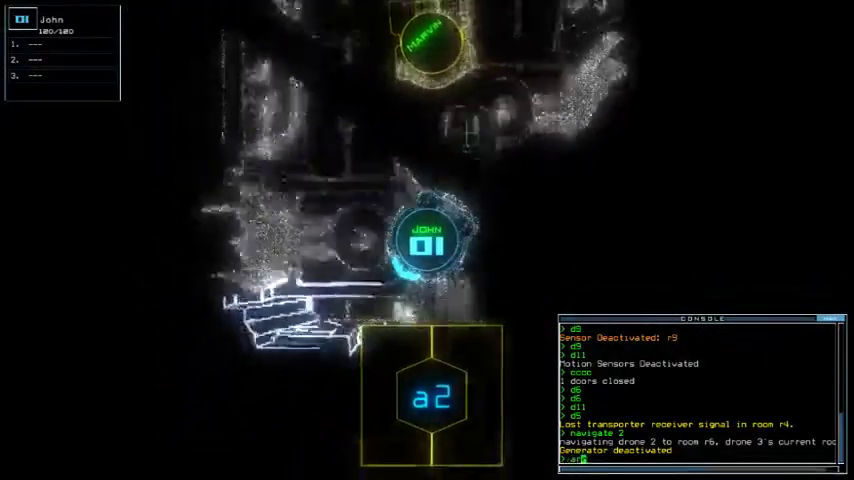
pyautogui.write('d r1')
pyautogui.press('Return')
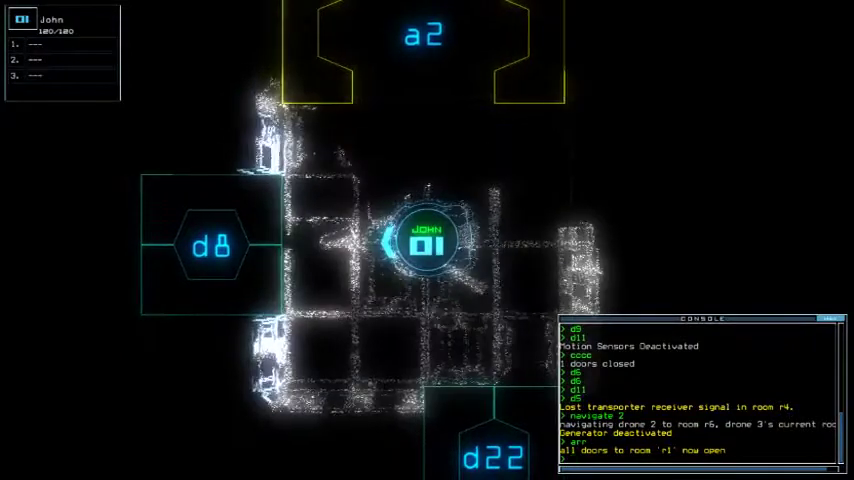
pyautogui.press('Escape')
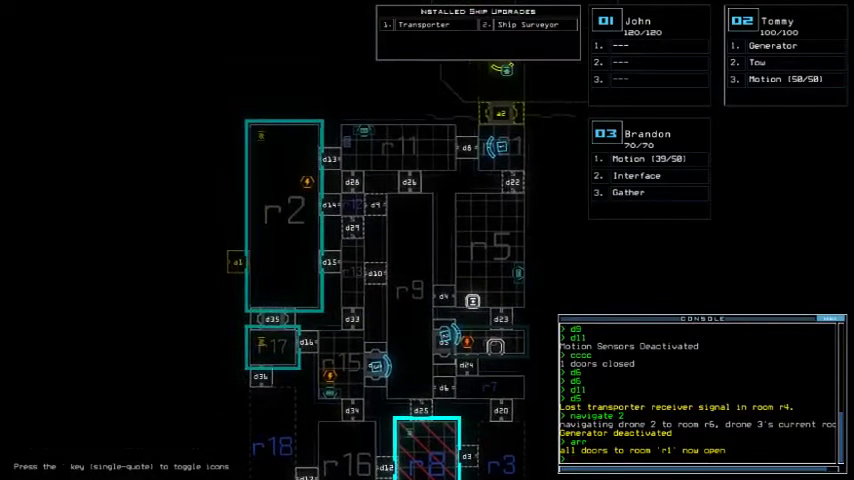
pyautogui.press('1')
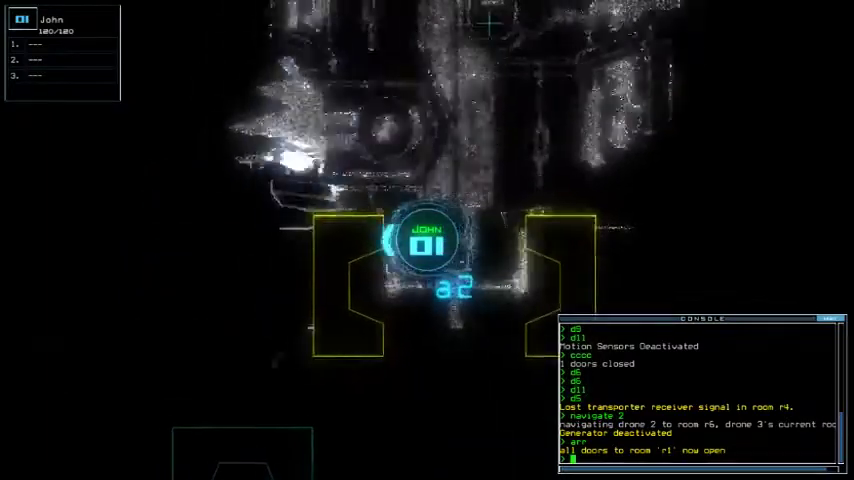
pyautogui.press('2')
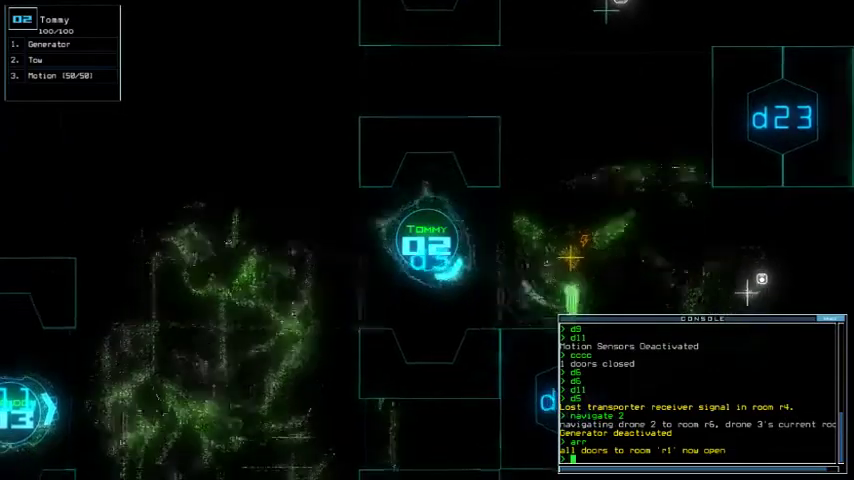
pyautogui.write('g')
# - Cycle Tommy's generator, activate Brandon's generator, close the open doors, and run Brandon's motion scan
pyautogui.press('Return')
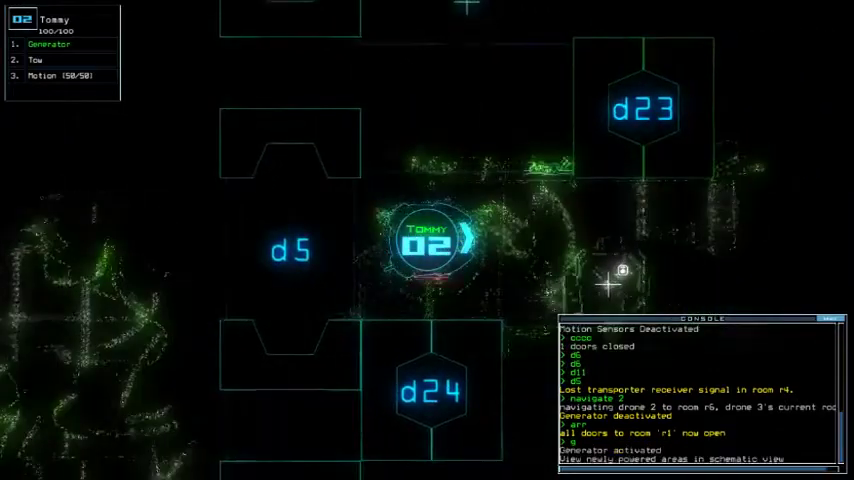
pyautogui.press('space')
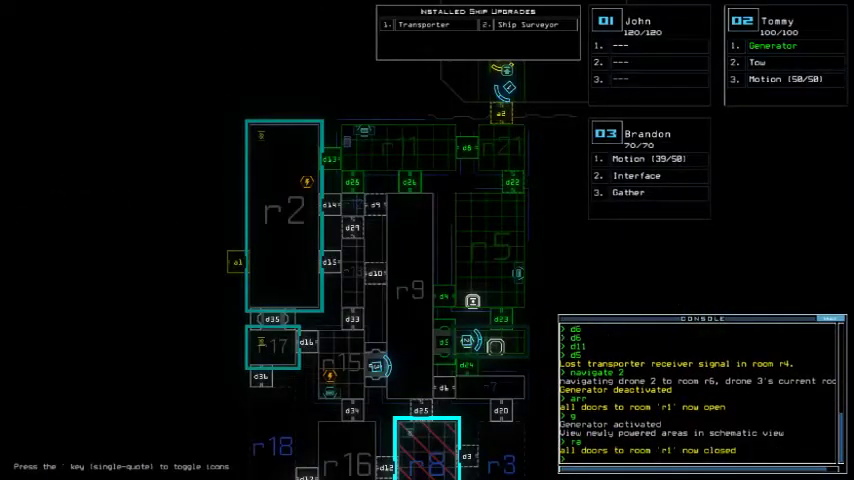
pyautogui.press('3')
pyautogui.write('2')
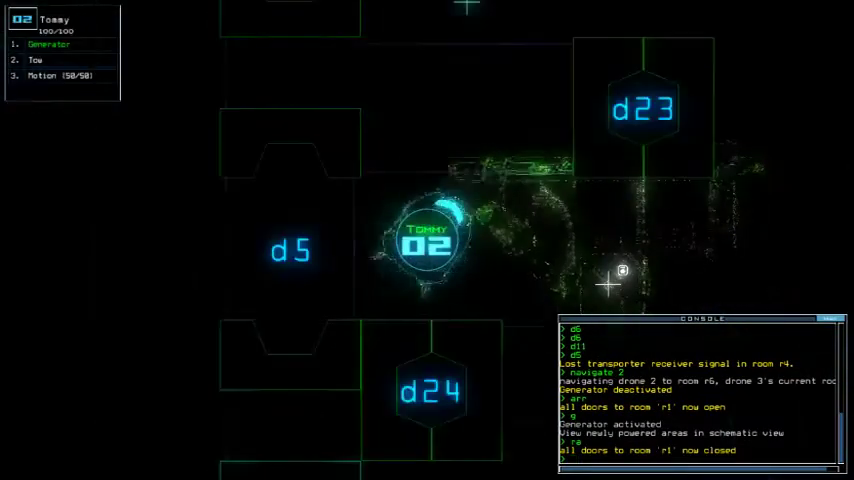
pyautogui.write('g')
pyautogui.press('Return')
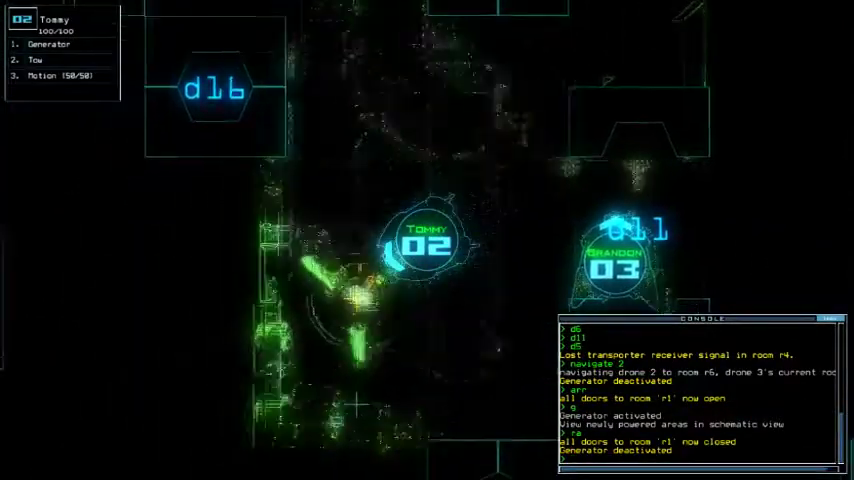
pyautogui.write('3')
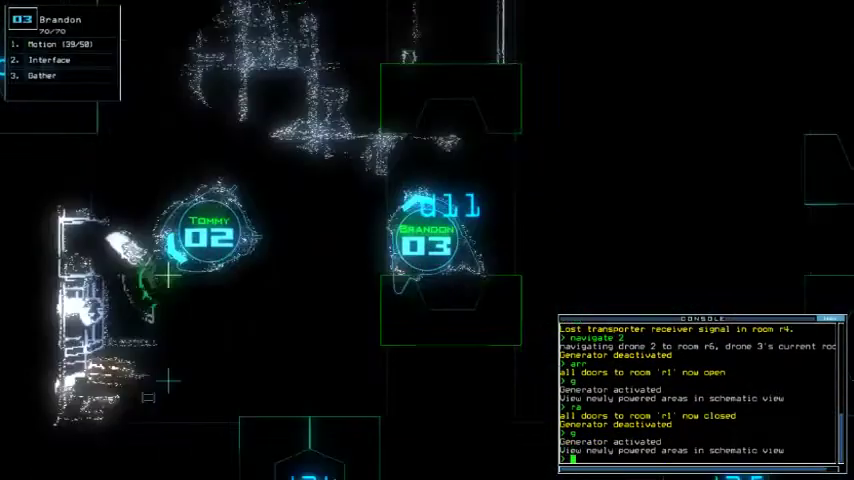
pyautogui.write('g')
pyautogui.press('Return')
pyautogui.write('cccc')
pyautogui.press('Return')
pyautogui.press('space')
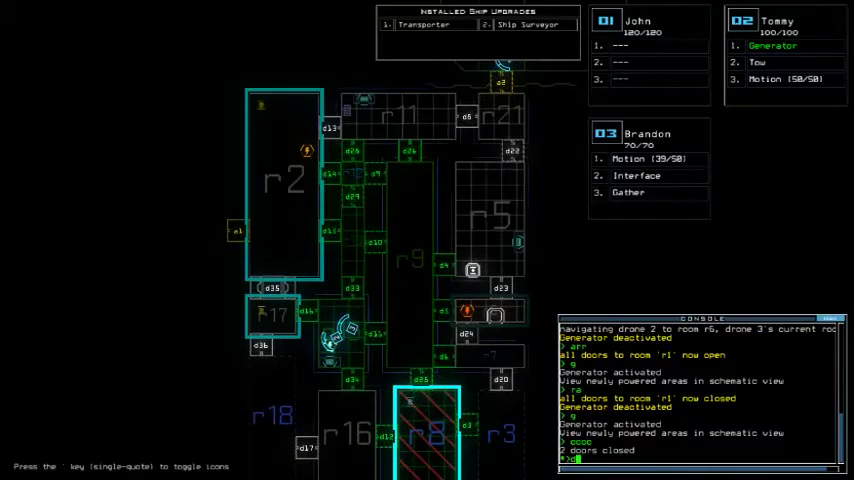
pyautogui.write('3')
pyautogui.press('Return')
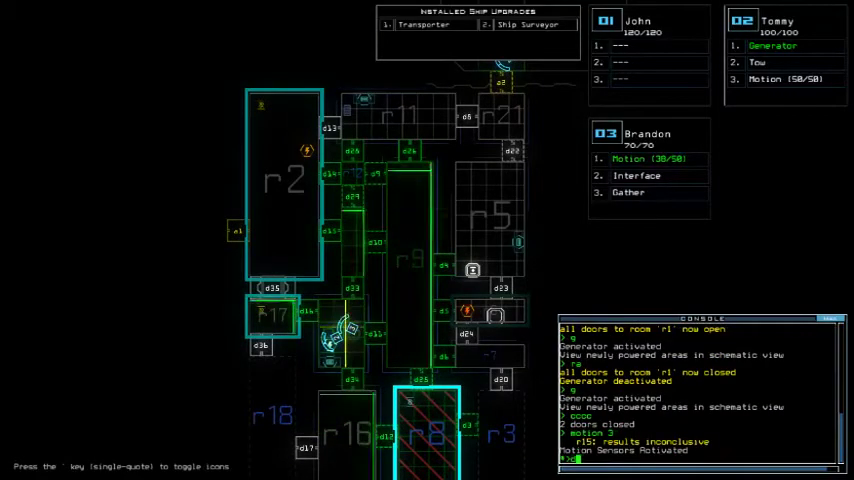
pyautogui.write('6')
# - Open door d16, drive Tommy through it up into room r2, and activate his generator
pyautogui.press('Return')
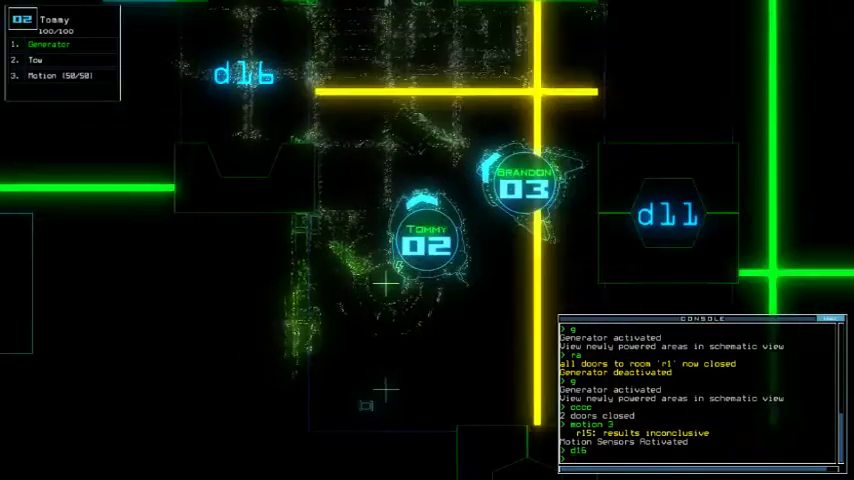
pyautogui.press('Left')
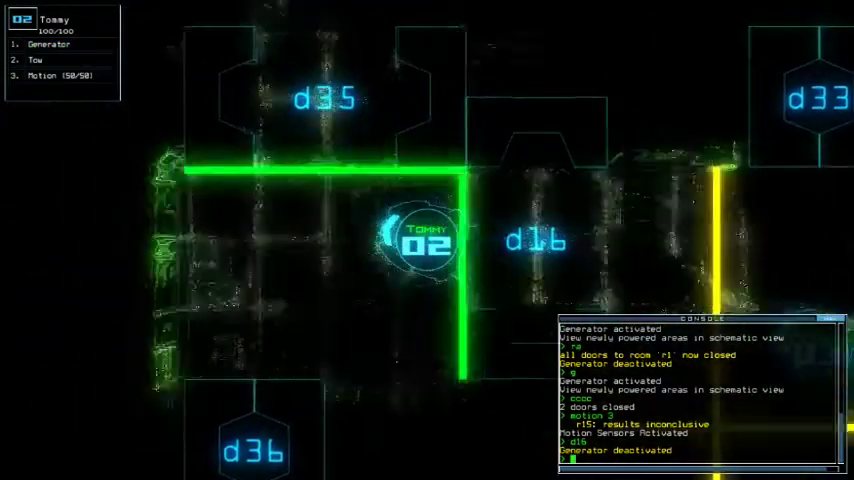
pyautogui.press('Up')
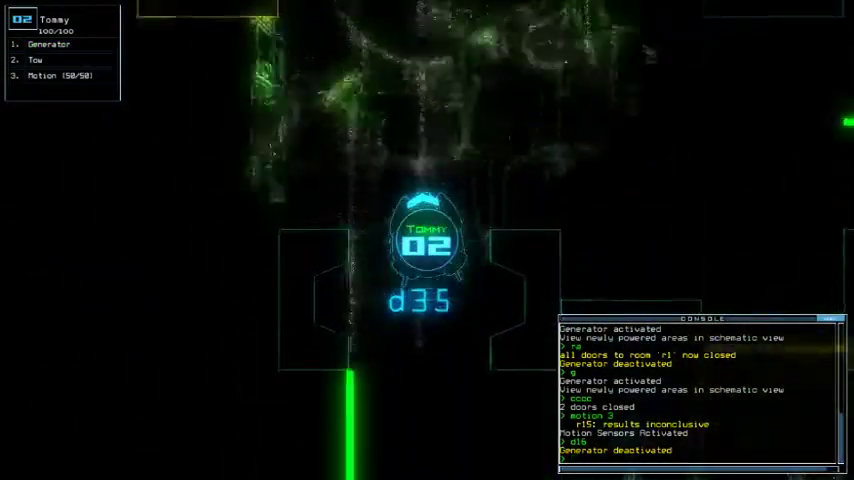
pyautogui.press('Up')
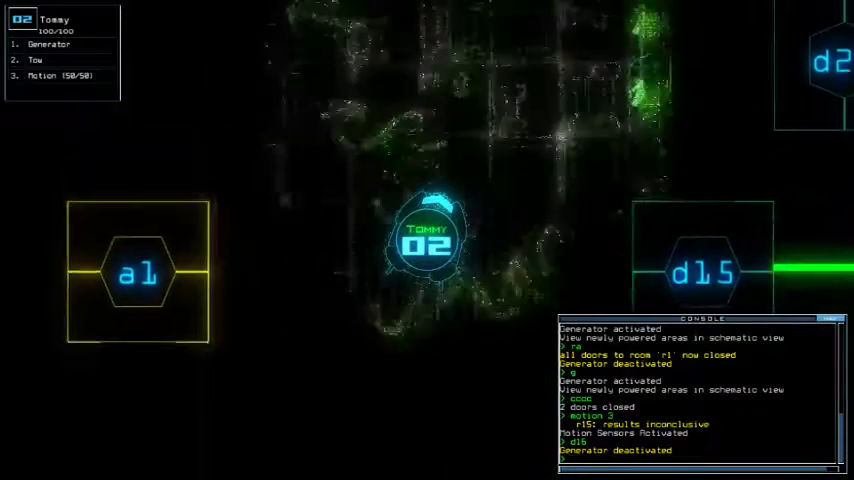
pyautogui.press('Up')
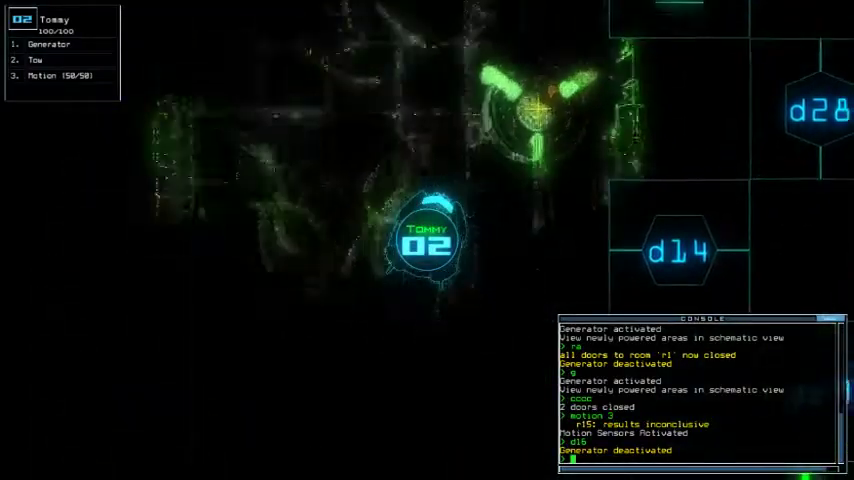
pyautogui.press('Return')
pyautogui.press('space')
pyautogui.write('d8')
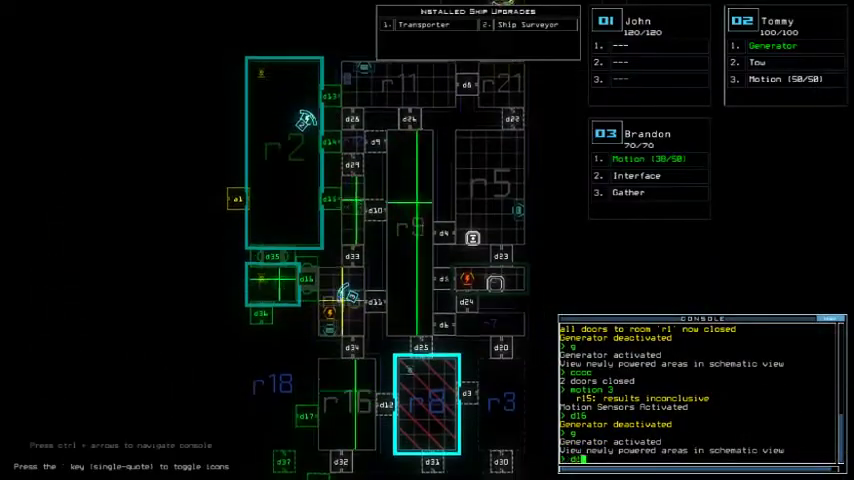
pyautogui.write('d17')
# - Open and close door d17, then switch to Brandon and open door d36 below him
pyautogui.press('Return')
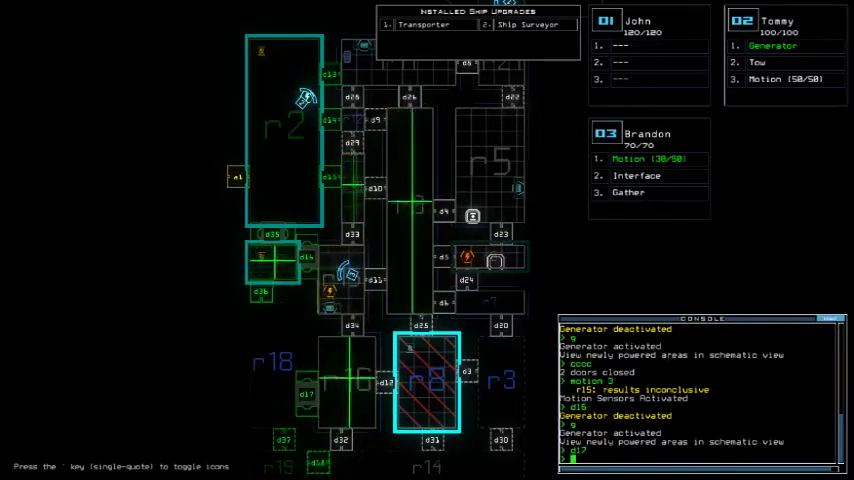
pyautogui.press('Return')
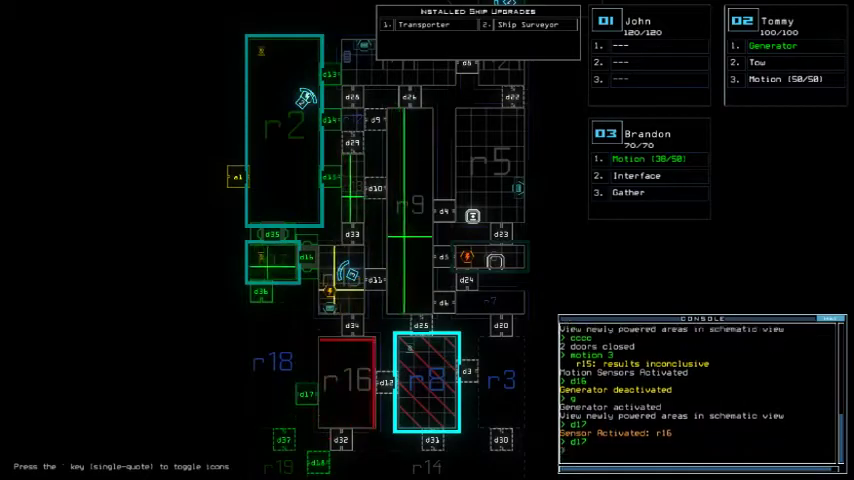
pyautogui.press('3')
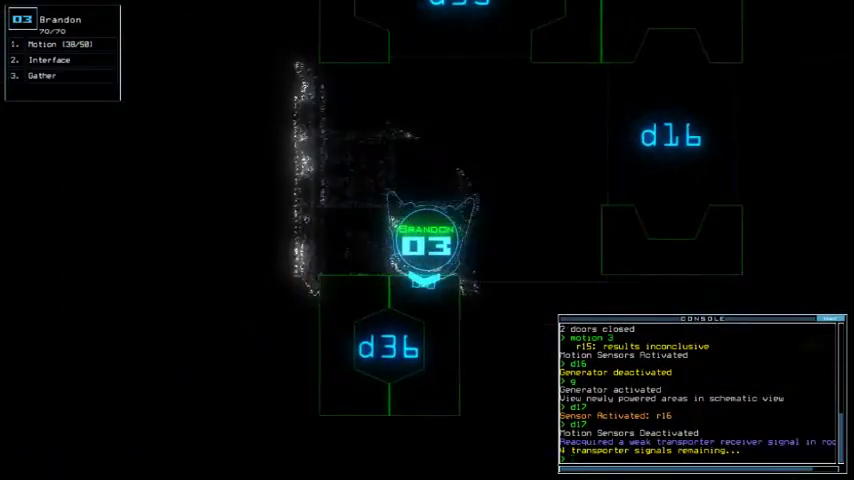
pyautogui.write('d36')
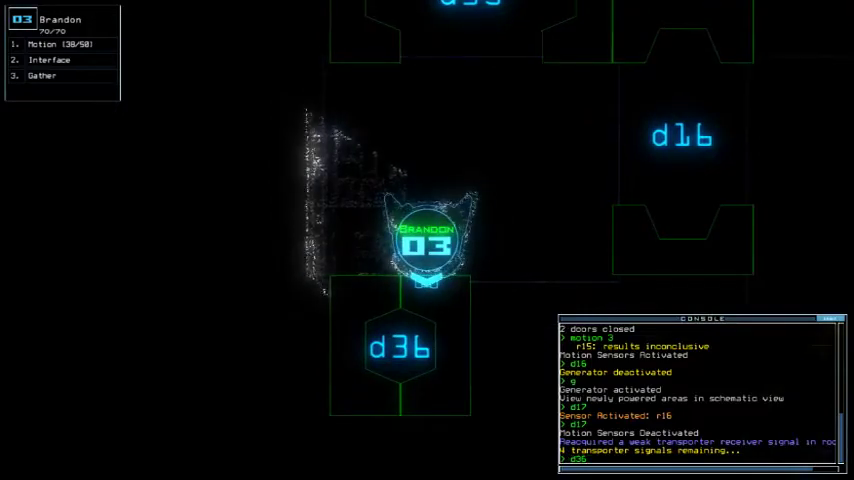
pyautogui.press('Return')
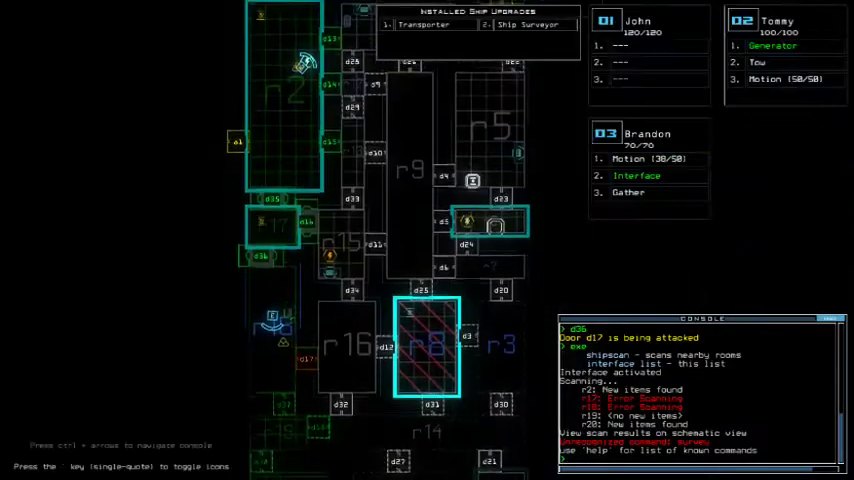
# - Gather scrap with Brandon, close the open doors, and toggle door d17
pyautogui.press('Down')
pyautogui.press('Down')
pyautogui.write('g')
pyautogui.press('Return')
pyautogui.press('space')
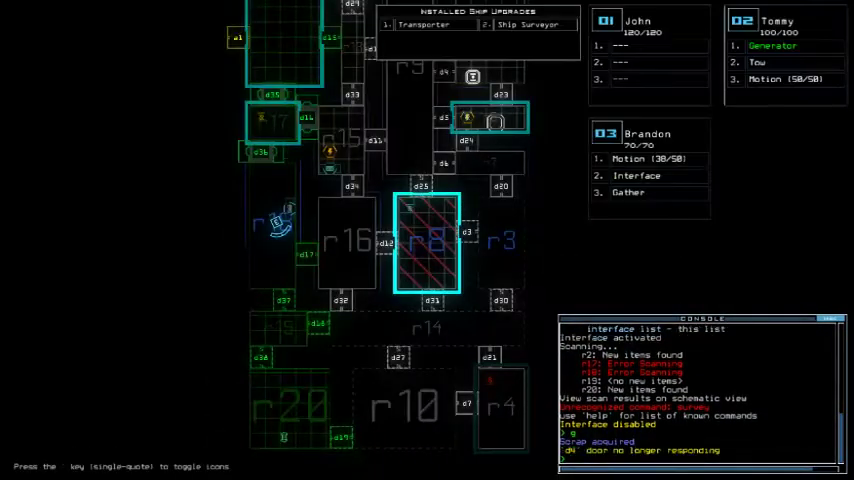
pyautogui.press('3')
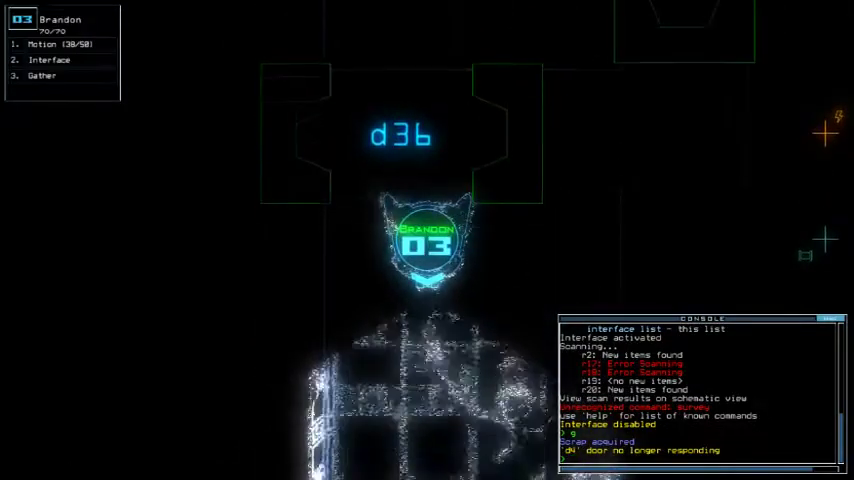
pyautogui.write('cccc')
pyautogui.press('Return')
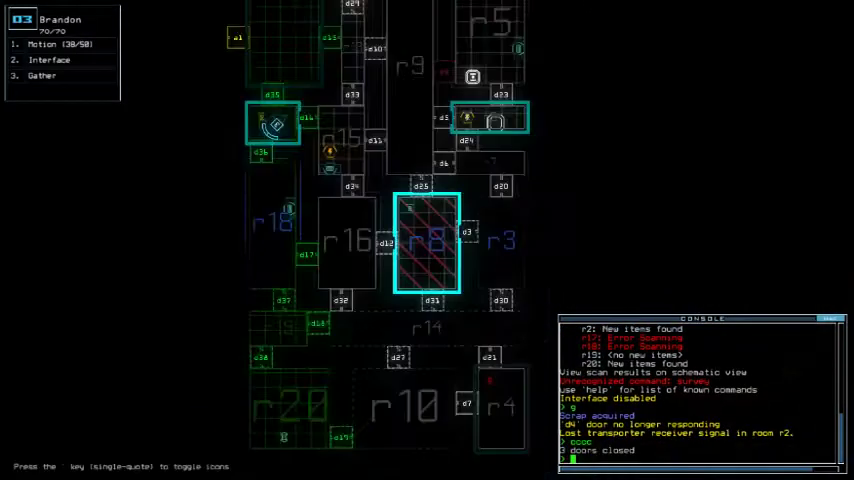
pyautogui.write('d17')
pyautogui.press('Return')
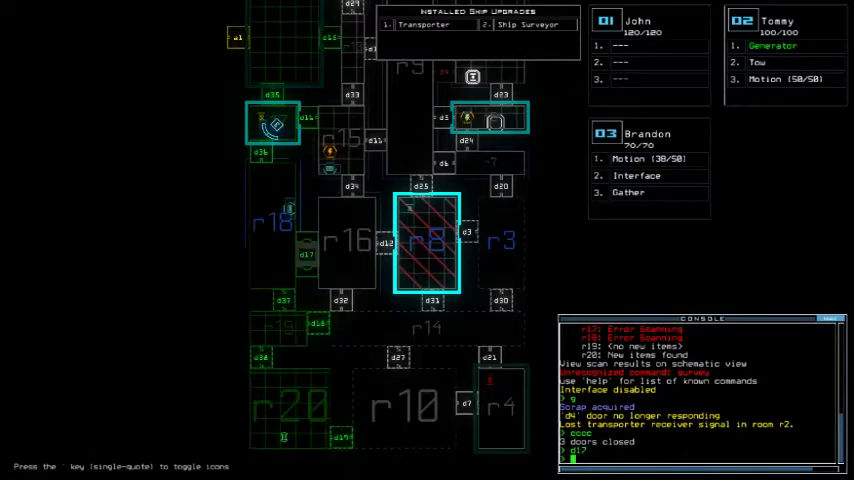
# - Run Brandon's motion scan, toggle door d16, and scan for motion again
pyautogui.press('Up')
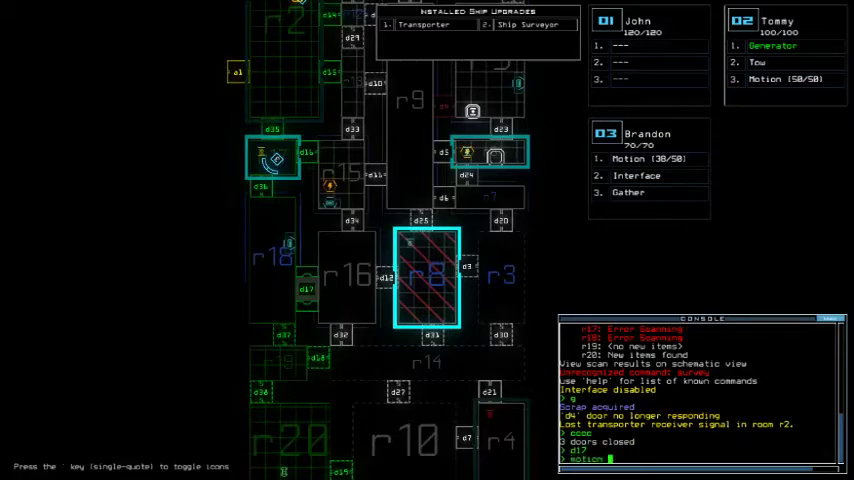
pyautogui.write('3')
pyautogui.press('Return')
pyautogui.write('d16')
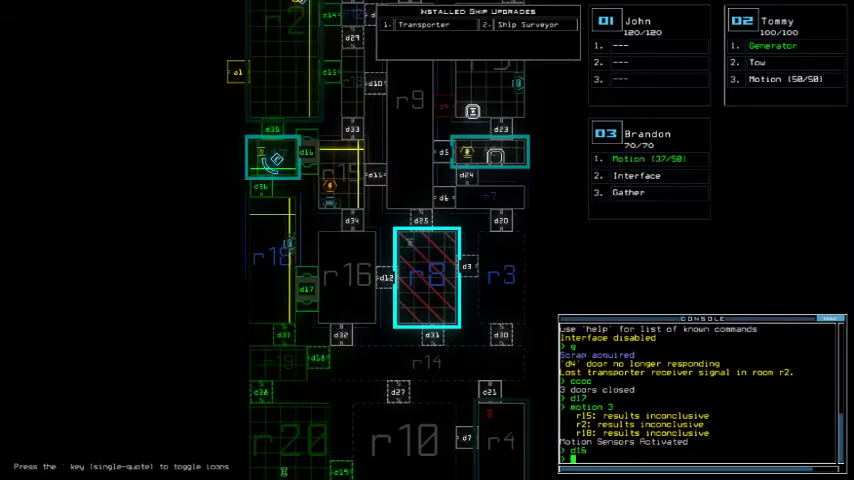
pyautogui.press('Return')
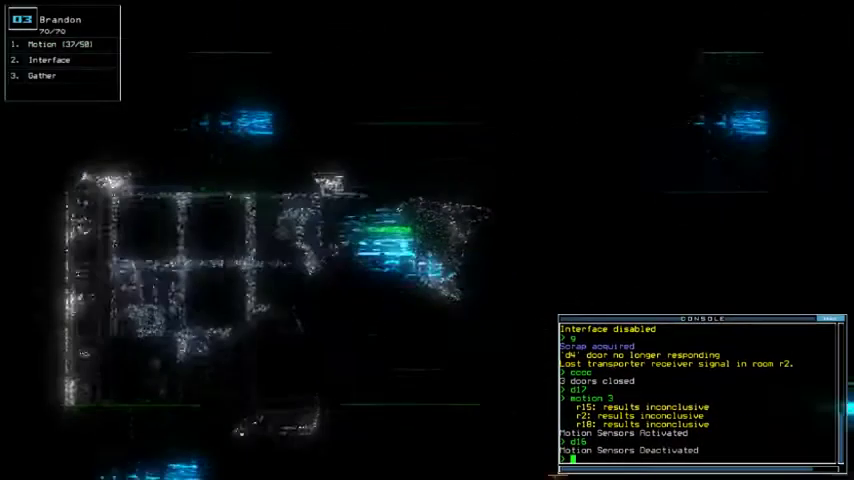
pyautogui.press('space')
pyautogui.press('Up')
pyautogui.press('Return')
pyautogui.press('Return')
# - Toggle door d17 again and open door d35 for Tommy
pyautogui.press('space')
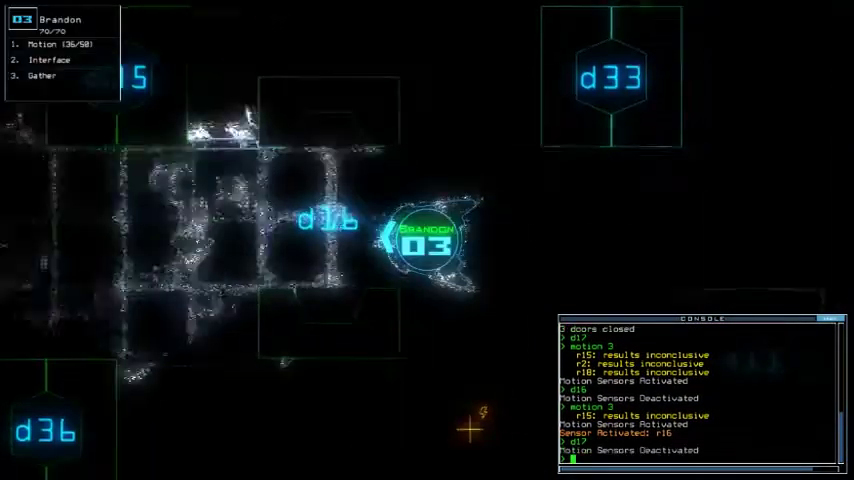
pyautogui.press('space')
pyautogui.press('Up')
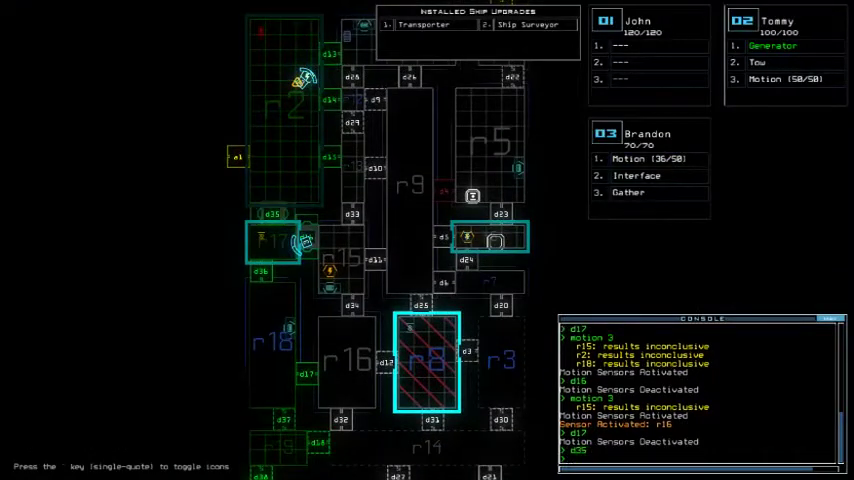
pyautogui.press('Return')
pyautogui.press('space')
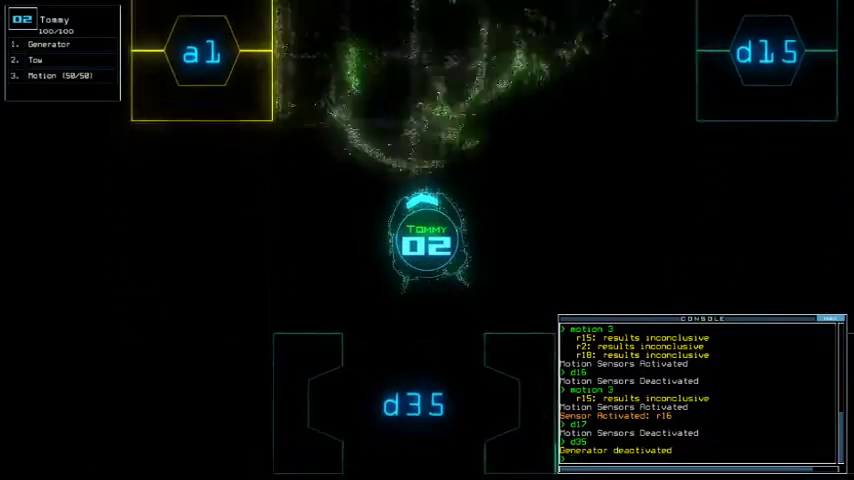
# - Open all doors to room r1 with John, then gather scrap with Brandon
pyautogui.press('space')
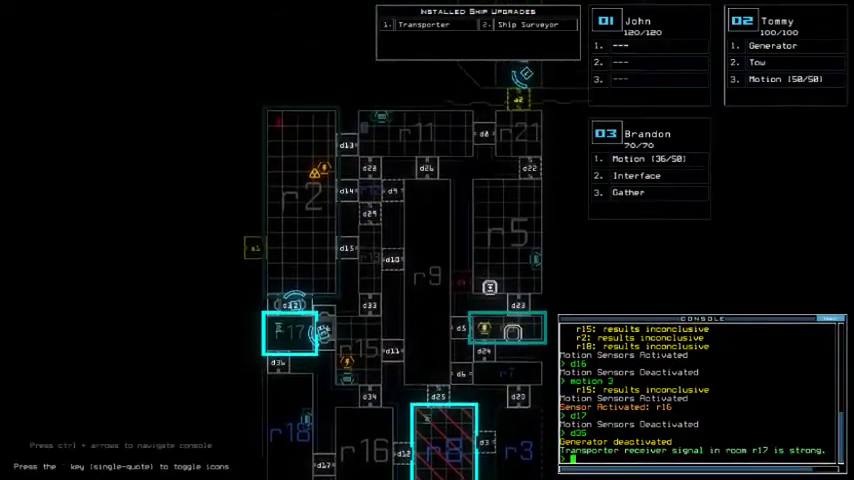
pyautogui.press('1')
pyautogui.press('Return')
pyautogui.write('ar1')
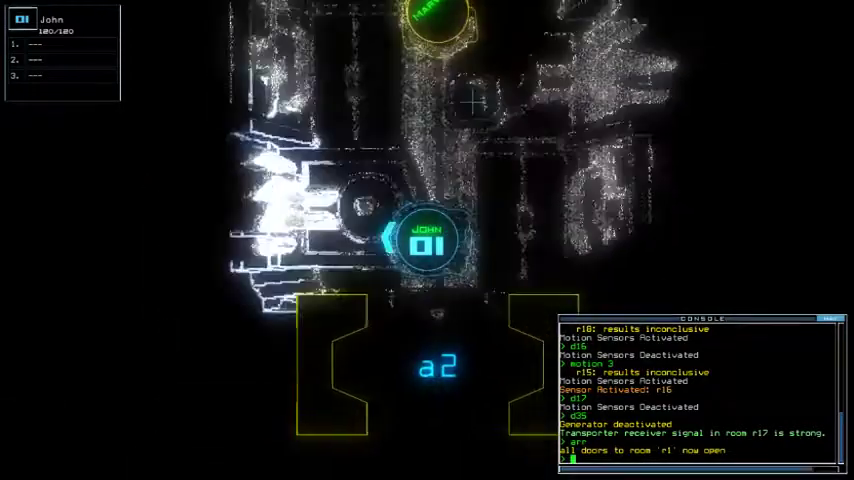
pyautogui.press('space')
pyautogui.press('3')
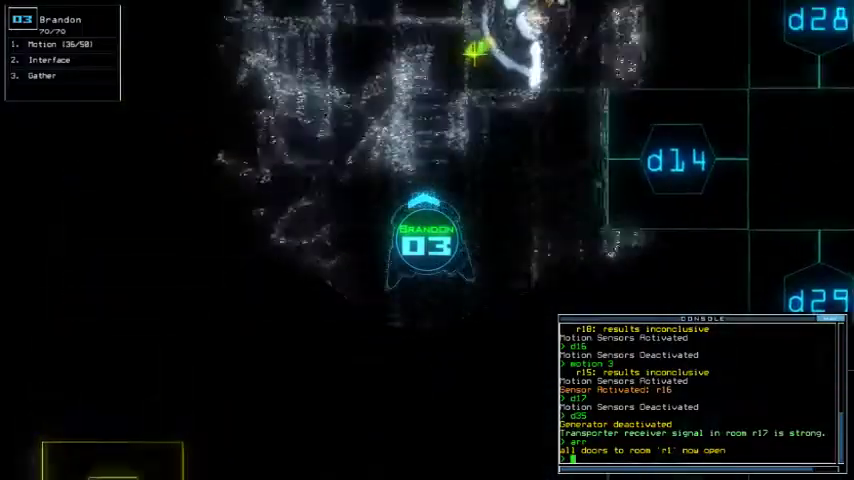
pyautogui.write('cg')
pyautogui.press('Return')
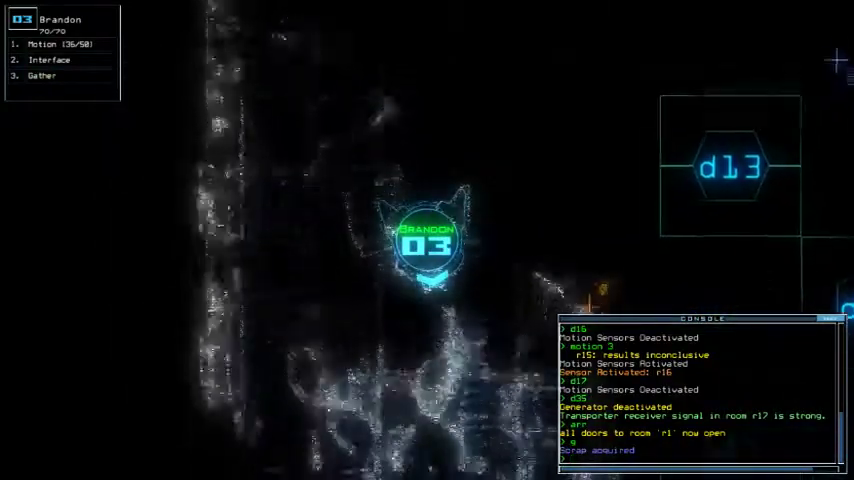
# - Check the schematic and switch on the ship's generator with Tommy
pyautogui.press('space')
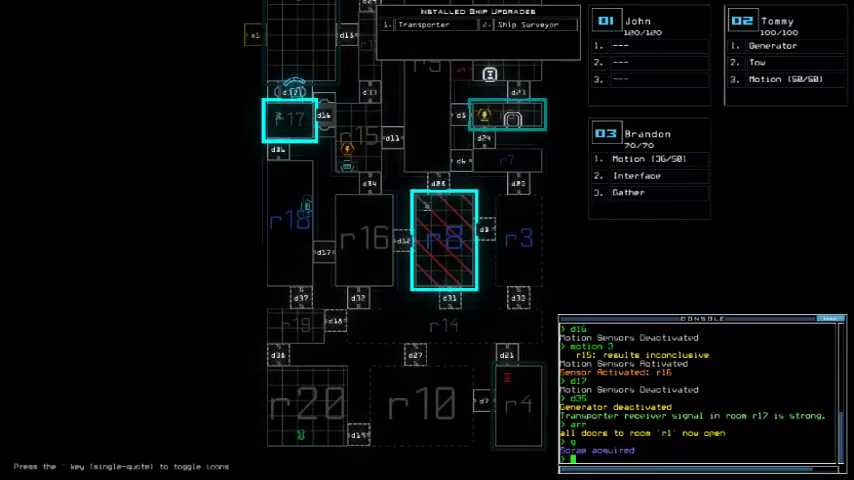
pyautogui.press('space')
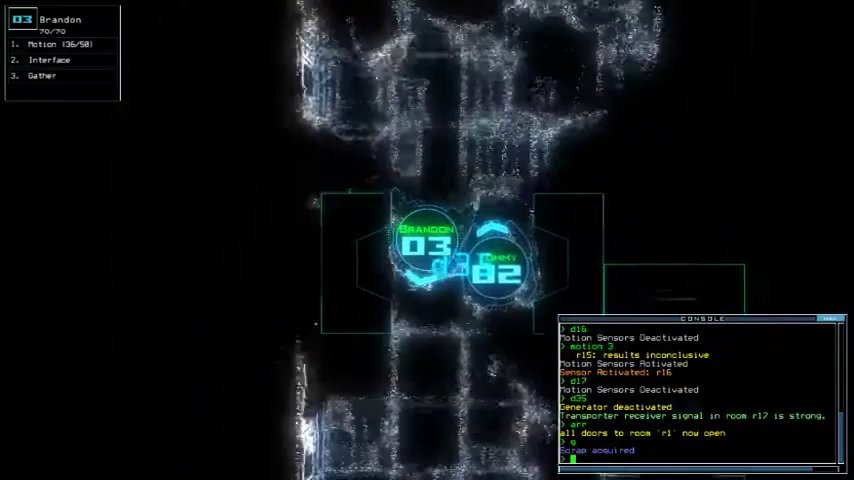
pyautogui.press('space')
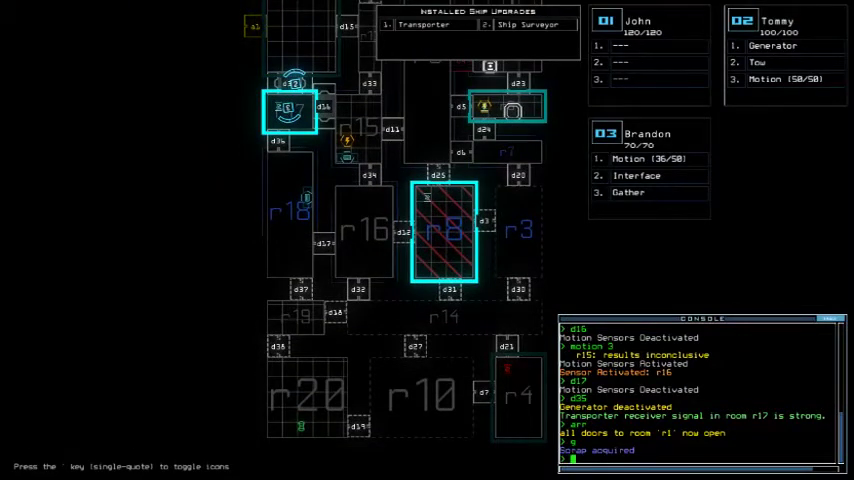
pyautogui.press('space')
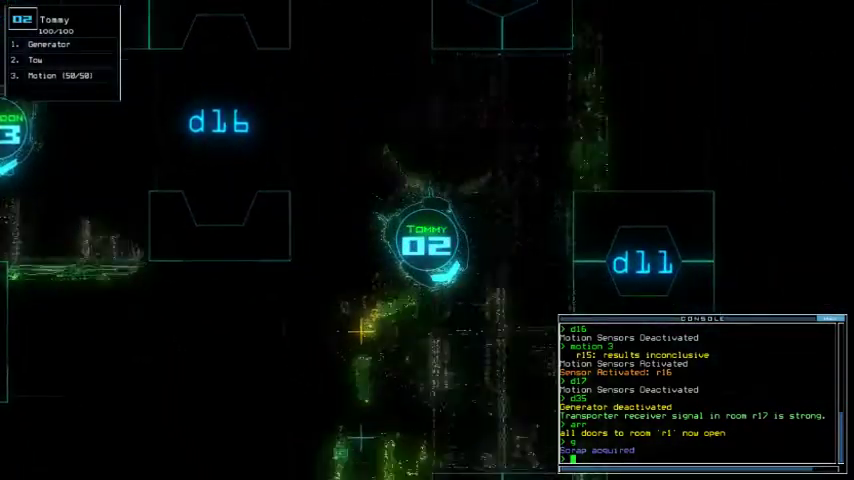
pyautogui.write('g')
pyautogui.press('Return')
pyautogui.press('space')
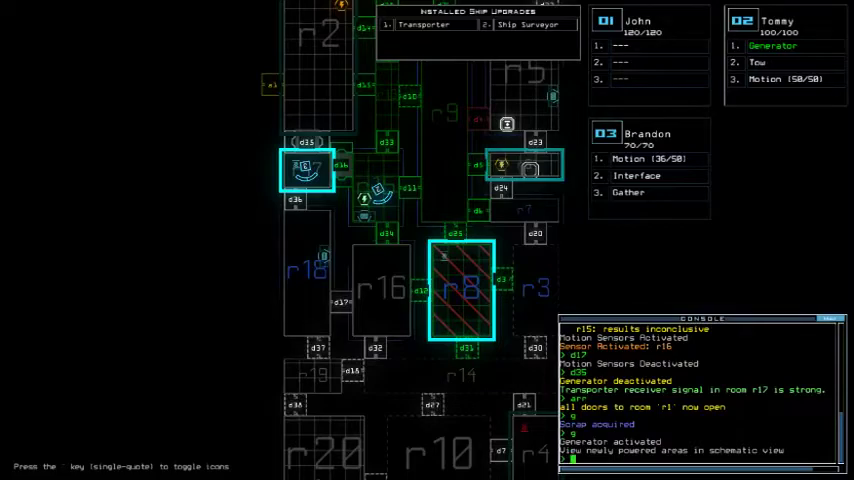
pyautogui.press('space')
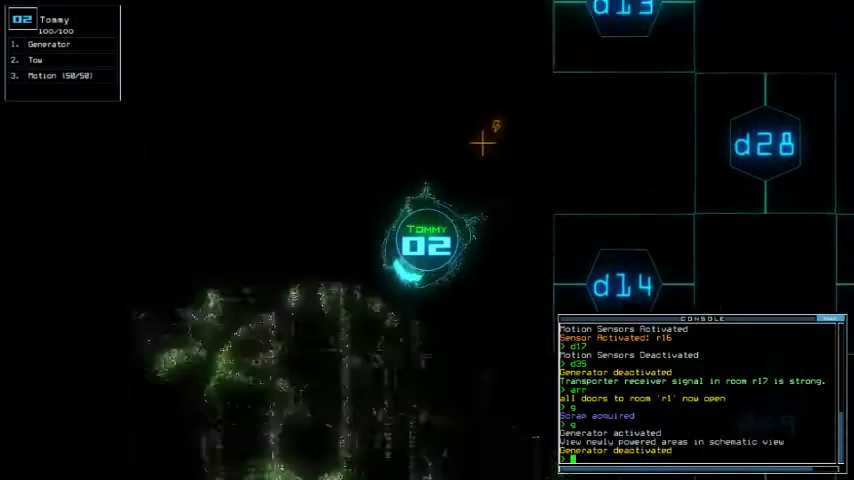
pyautogui.write('g')
# - Reactivate the generator, then have Brandon open d36, scan for motion, and open d18
pyautogui.press('Return')
pyautogui.press('space')
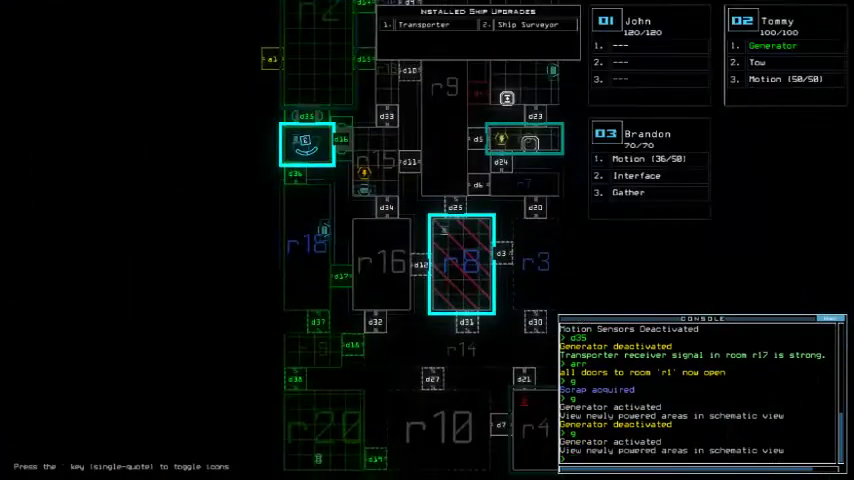
pyautogui.press('3')
pyautogui.write('d36')
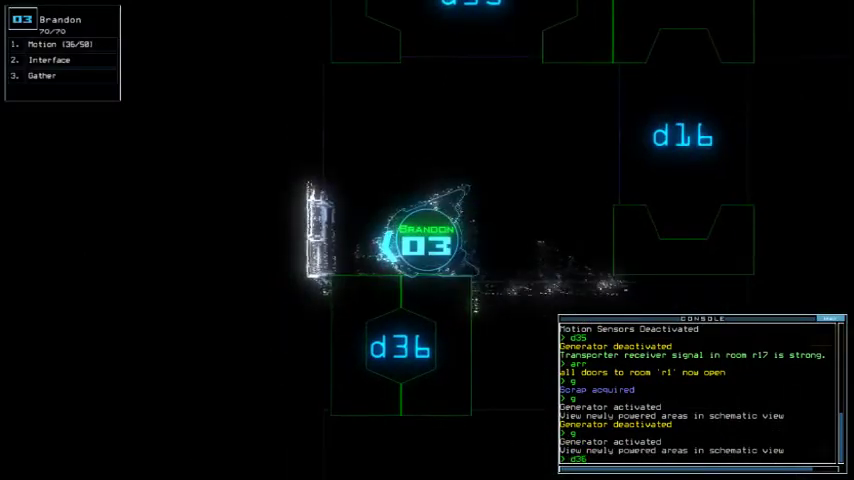
pyautogui.press('Return')
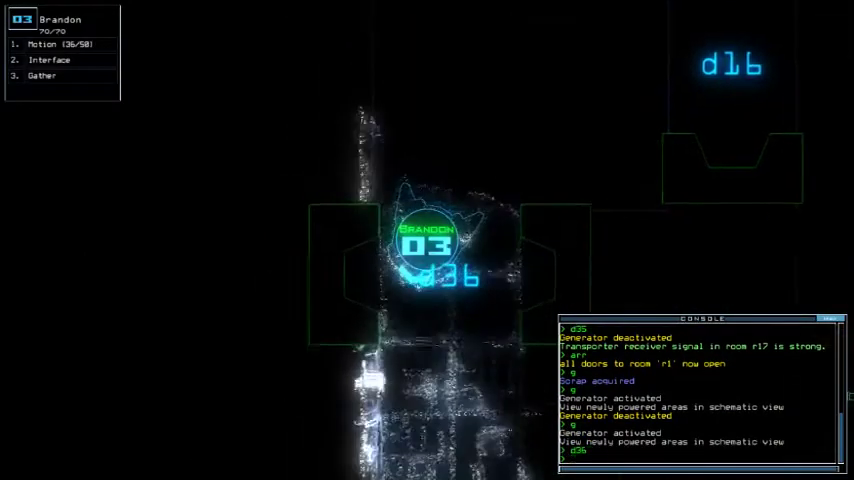
pyautogui.write('d')
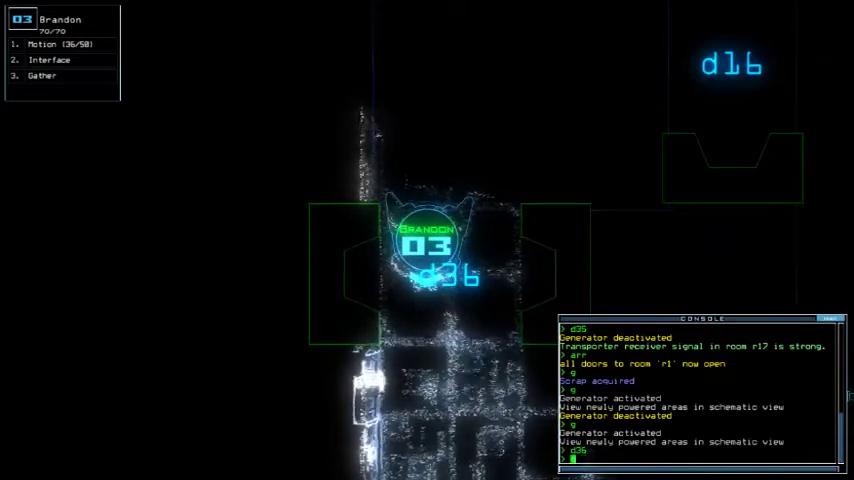
pyautogui.write('motion')
pyautogui.press('Return')
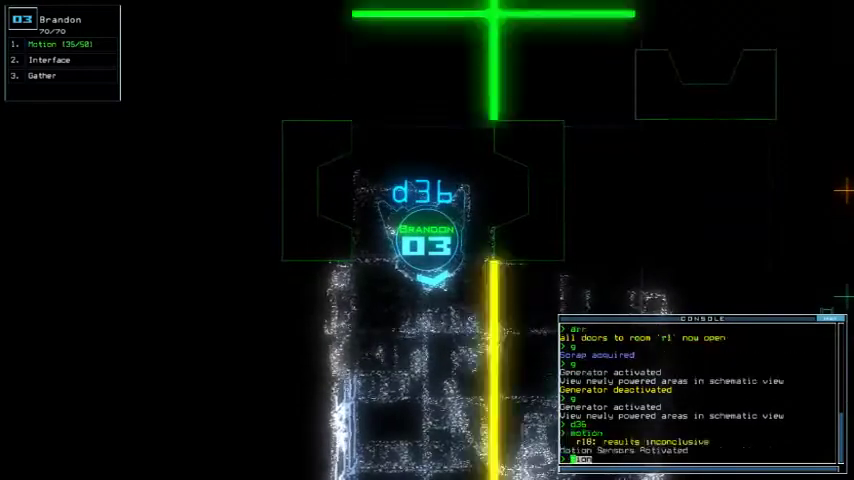
pyautogui.press('space')
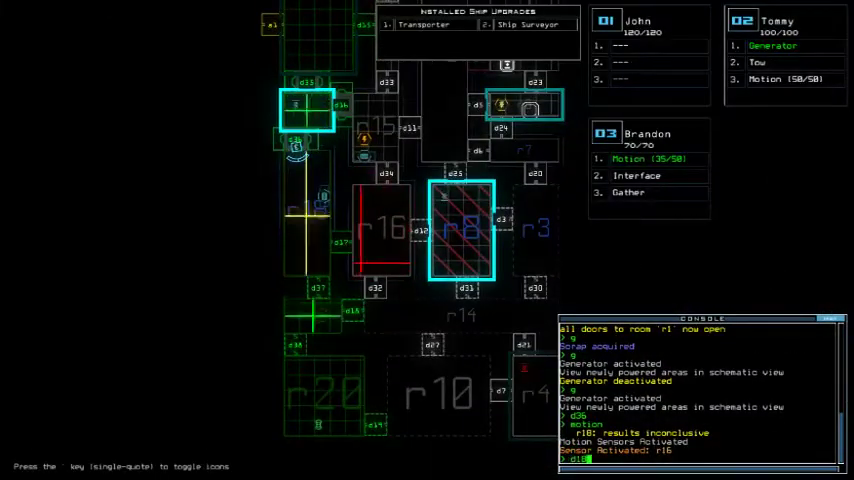
pyautogui.press('Return')
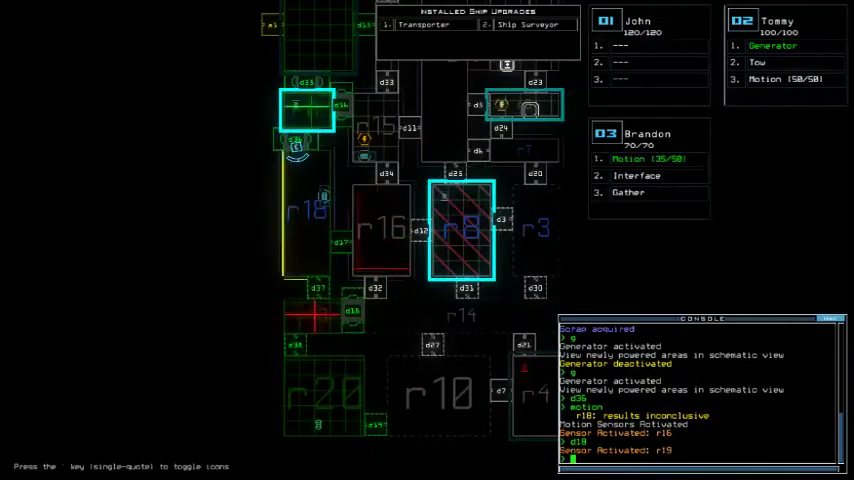
# - Close door d18 again and bring upper rooms r2 and r5 into view
pyautogui.press('Return')
pyautogui.write('8')
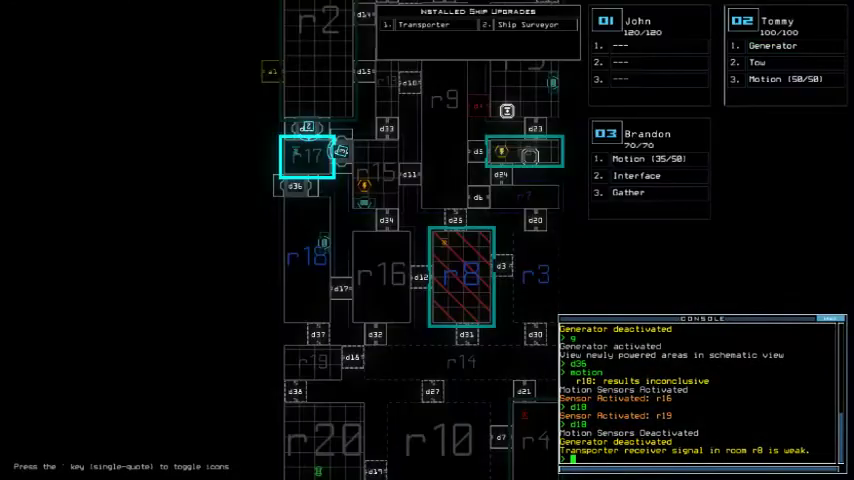
pyautogui.press('Up')
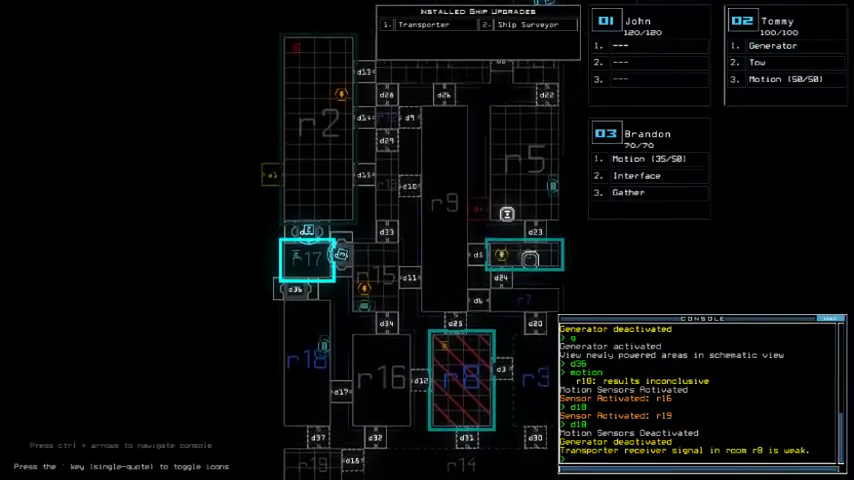
pyautogui.press('1')
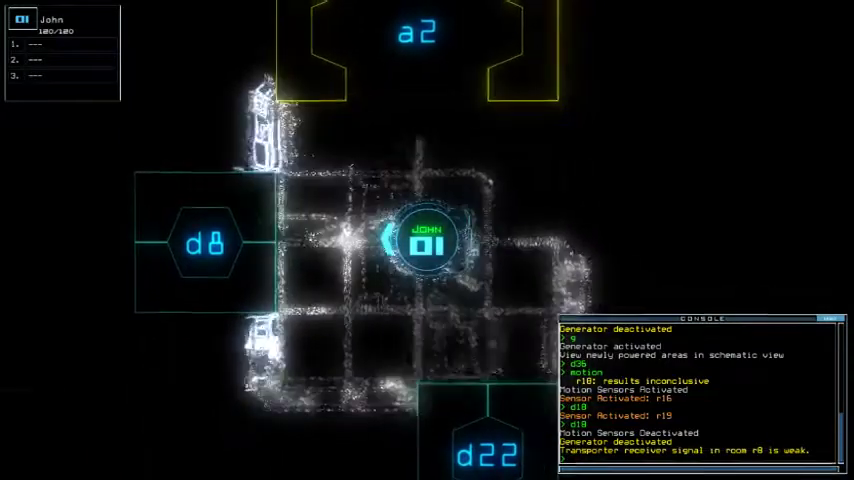
pyautogui.press('space')
pyautogui.press('Down')
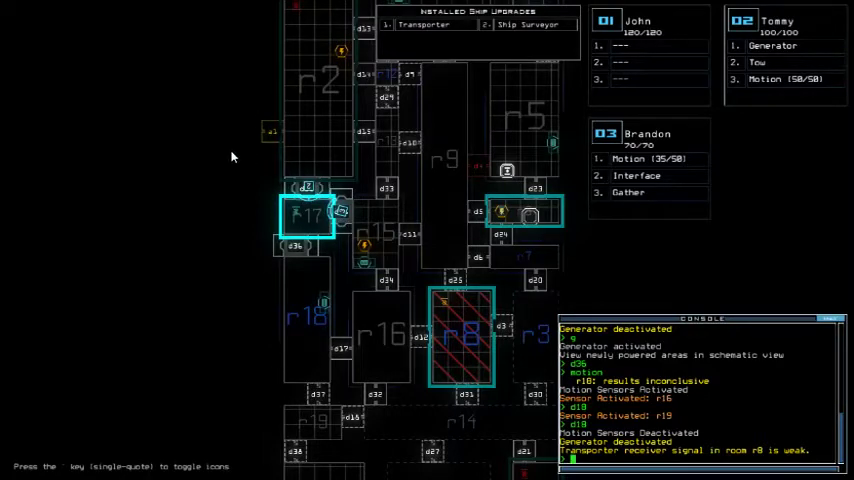
# - Inspect John's drone through its camera, then return to the schematic map
pyautogui.press('Up')
pyautogui.press('space')
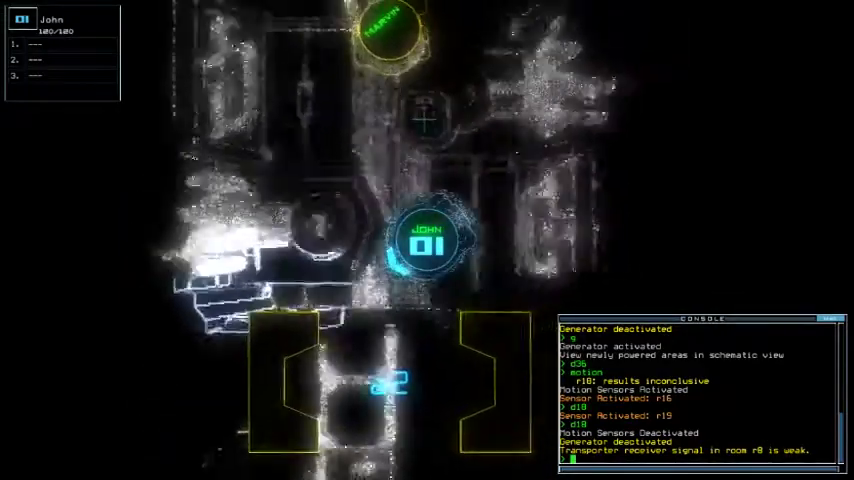
pyautogui.press('space')
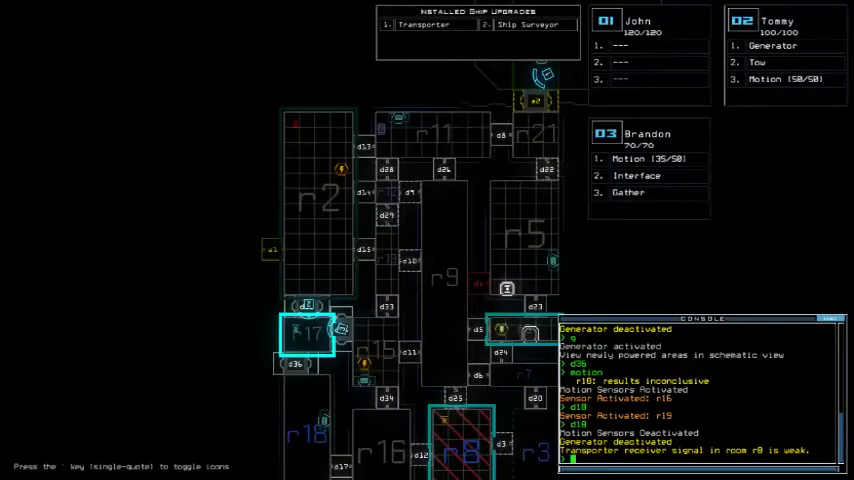
pyautogui.press('space')
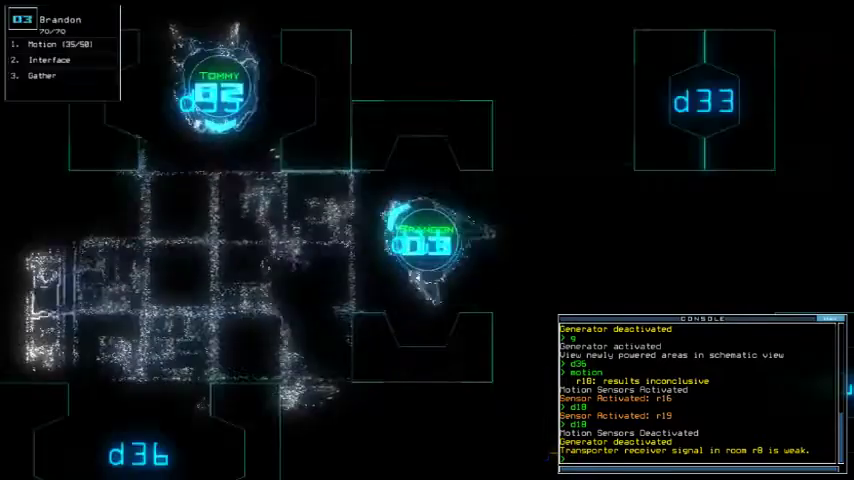
pyautogui.press('space')
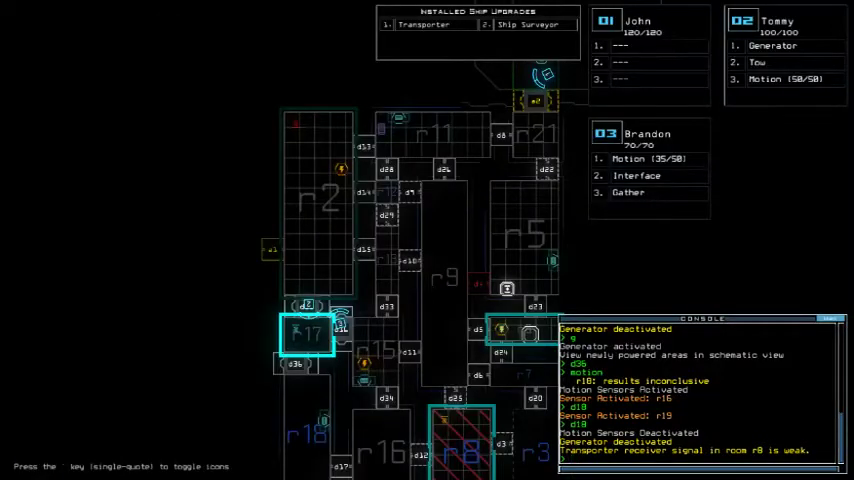
pyautogui.scroll(-3, 420, 250)
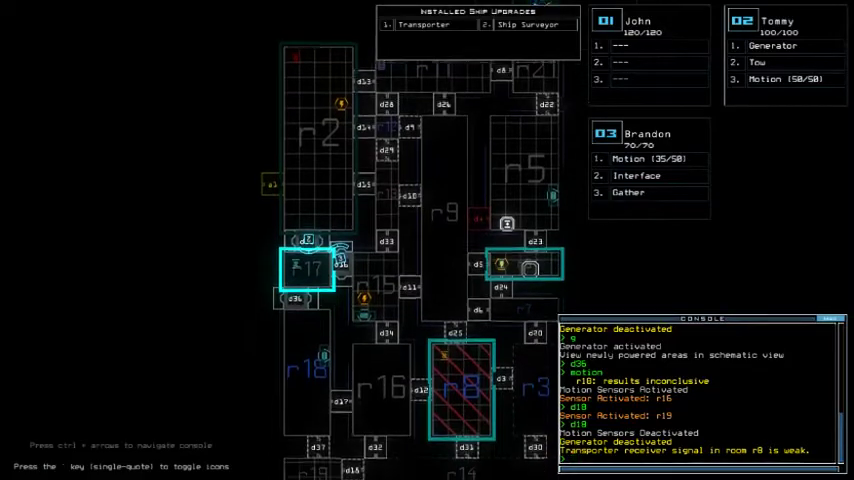
# - Drive Tommy up the ship, reactivate the generator, and close three doors
pyautogui.press('space')
pyautogui.press('Up')
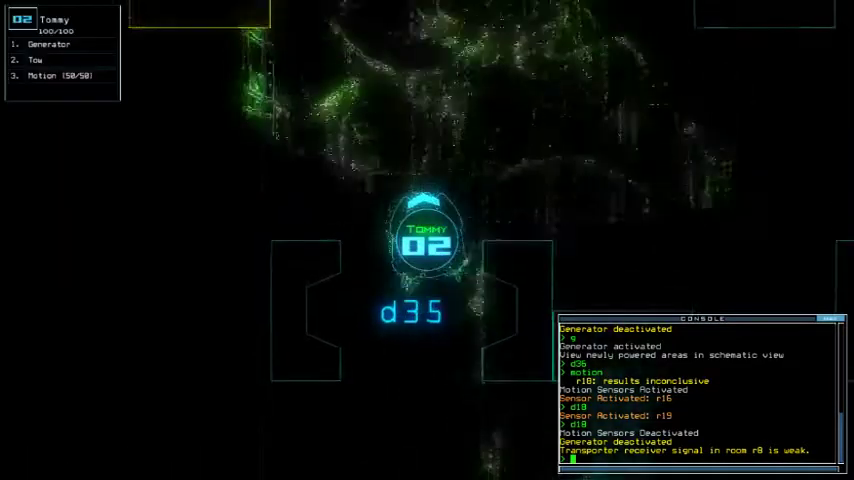
pyautogui.press('Up')
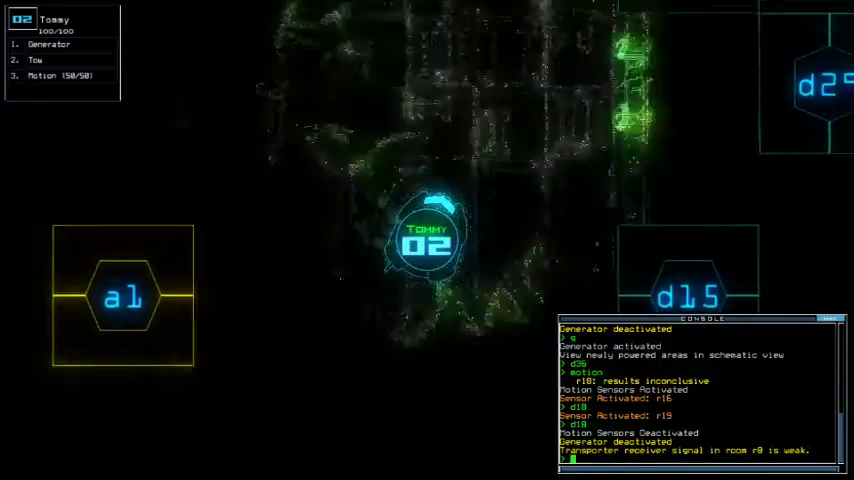
pyautogui.press('Up')
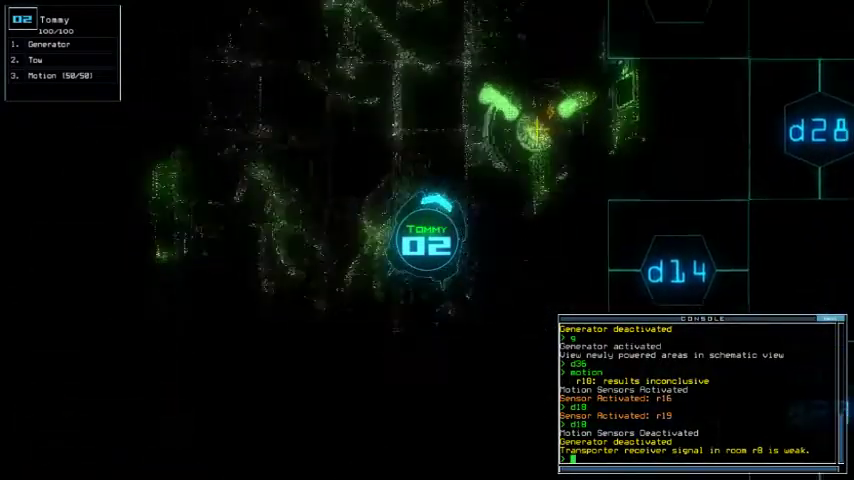
pyautogui.write('g')
pyautogui.press('Return')
pyautogui.press('space')
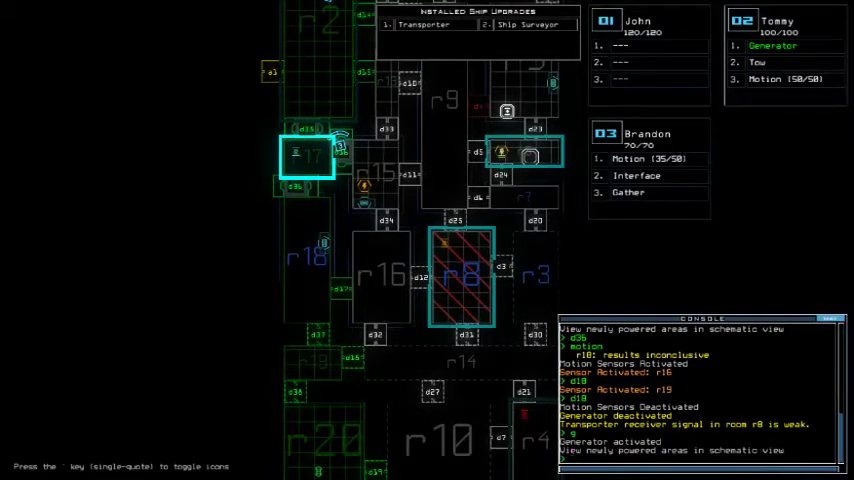
pyautogui.press('space')
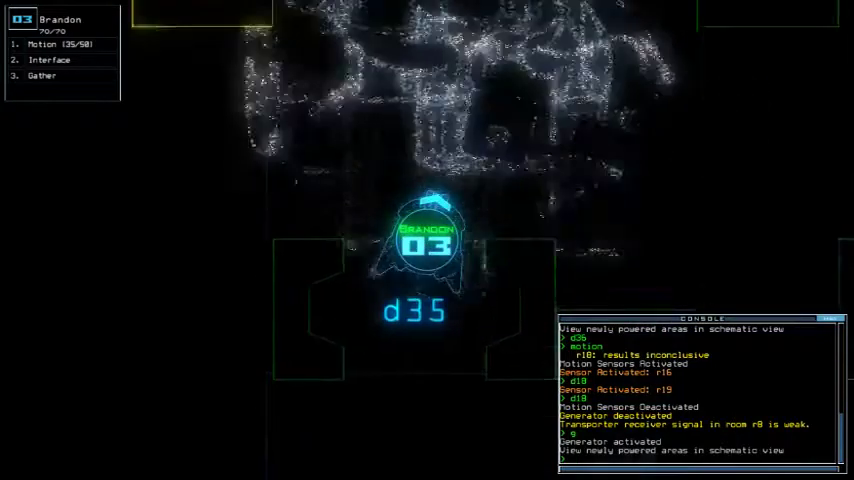
pyautogui.write('cccc')
pyautogui.press('Return')
# - Confirm the door closures, pan to the upper rooms, and redock at airlock a1
pyautogui.press('space')
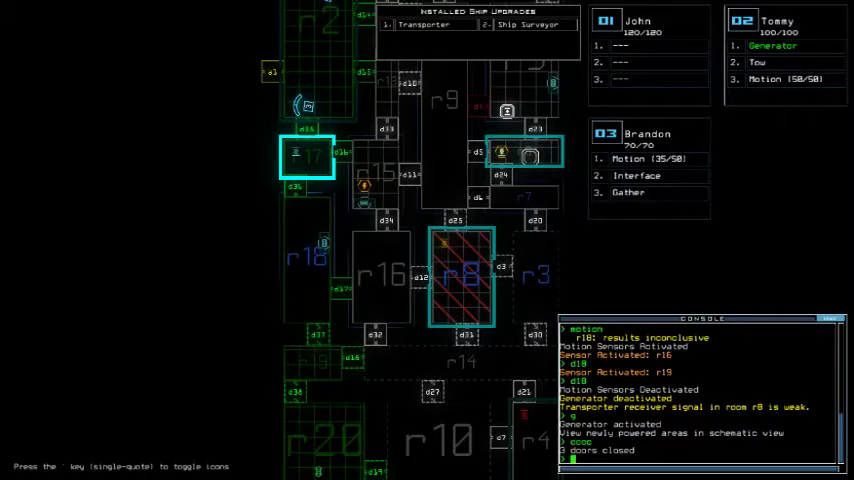
pyautogui.hotkey('shift', 'Down')
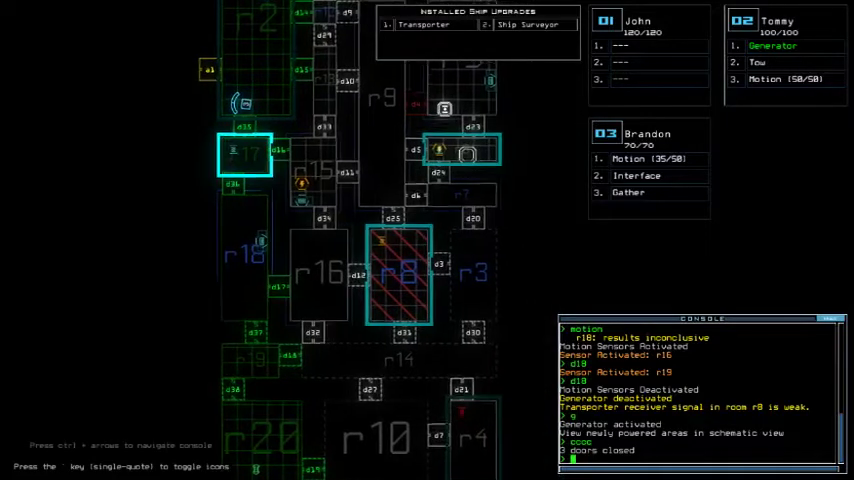
pyautogui.press('Up')
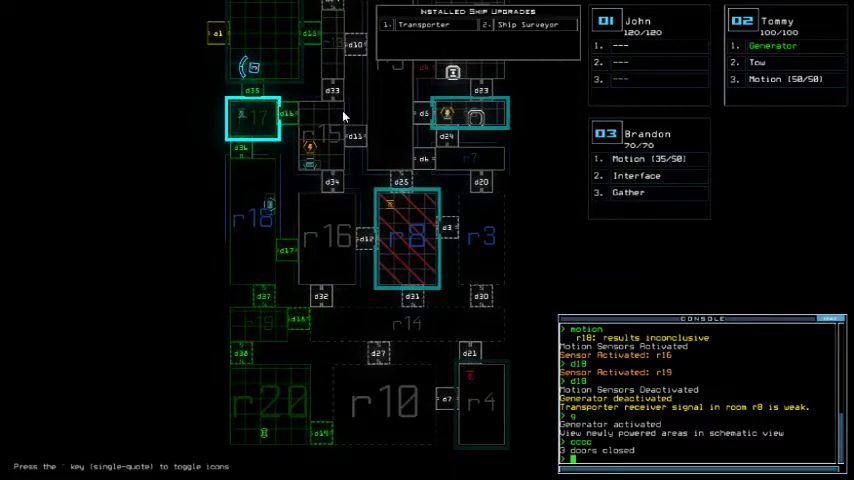
pyautogui.press('Up')
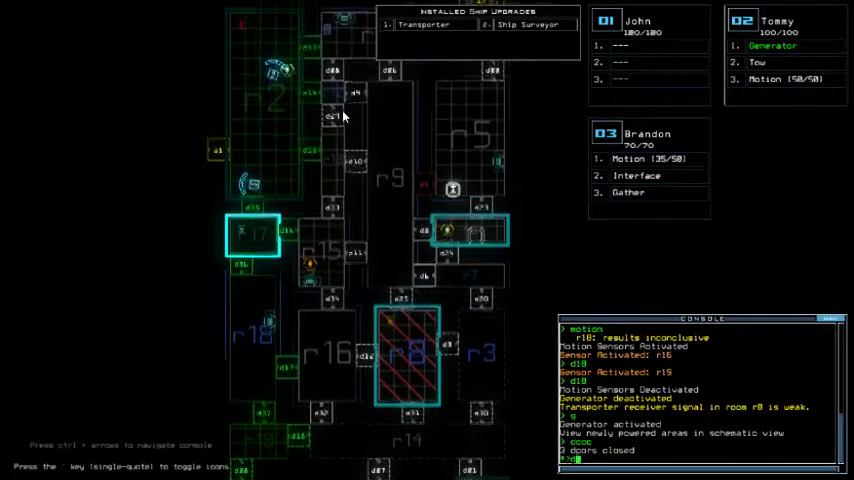
pyautogui.press('Return')
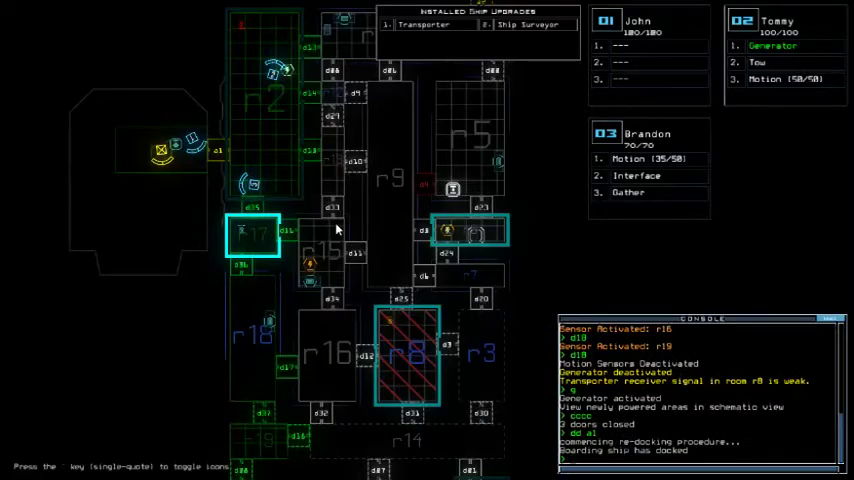
# - Open all doors to r1 with 'arr', check drones 03 and 02, then close them with 'ra'
pyautogui.press('Tab')
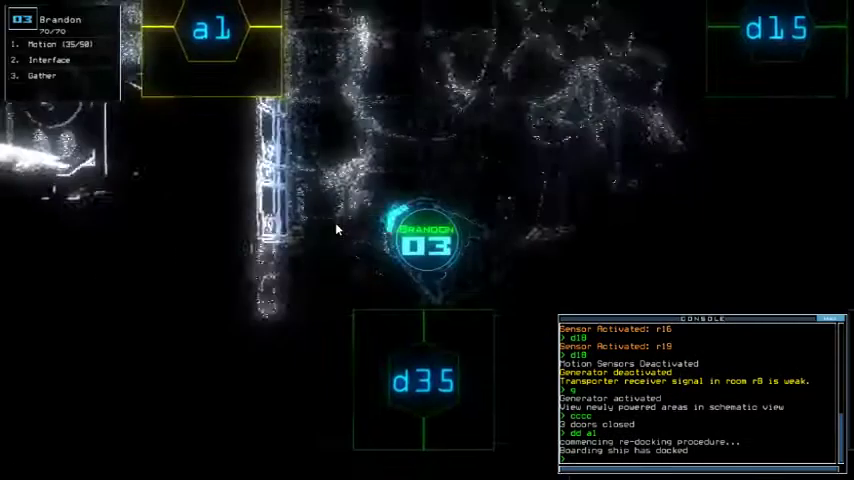
pyautogui.write('arr')
pyautogui.press('Return')
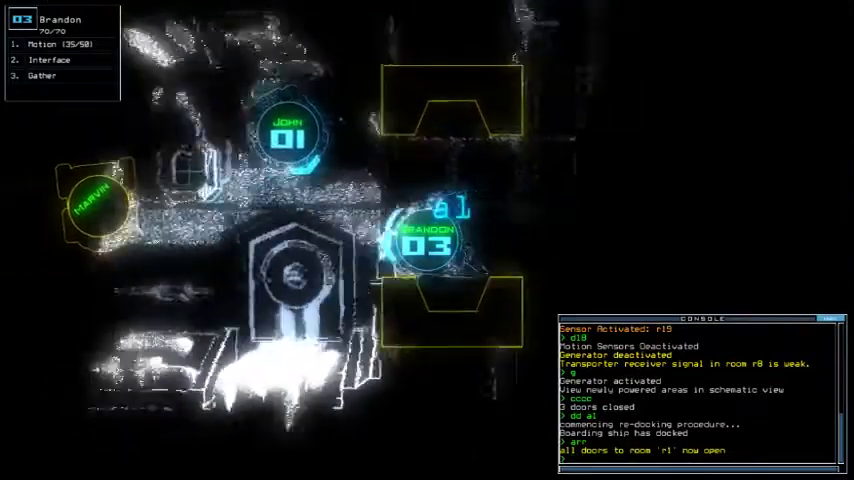
pyautogui.press('2')
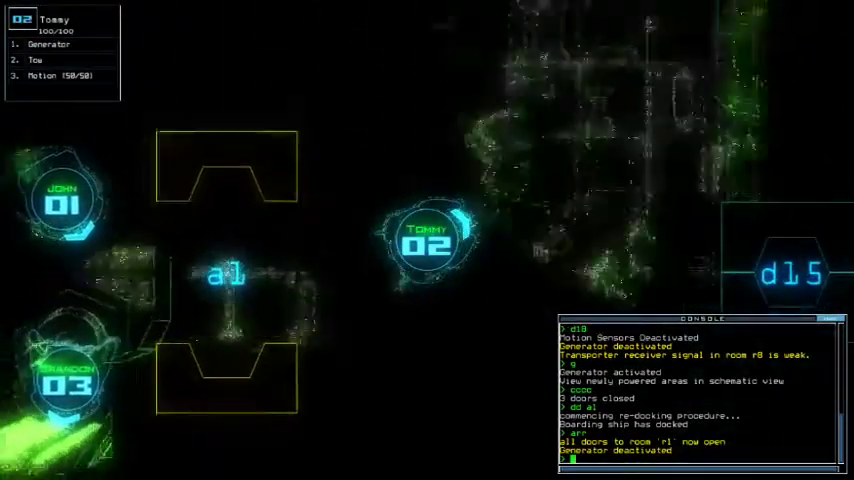
pyautogui.write('nav')
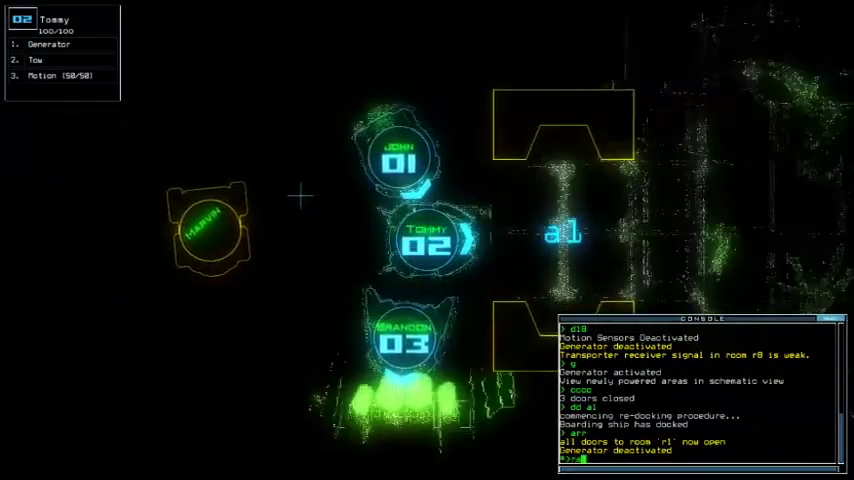
pyautogui.press('Return')
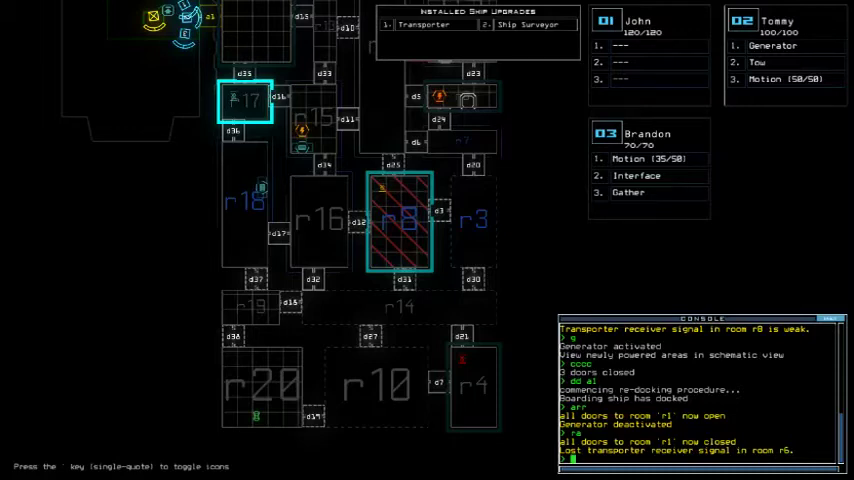
# - Dock at airlock a2 and open r1's doors, then redock at a1 and reopen them
pyautogui.press('Up')
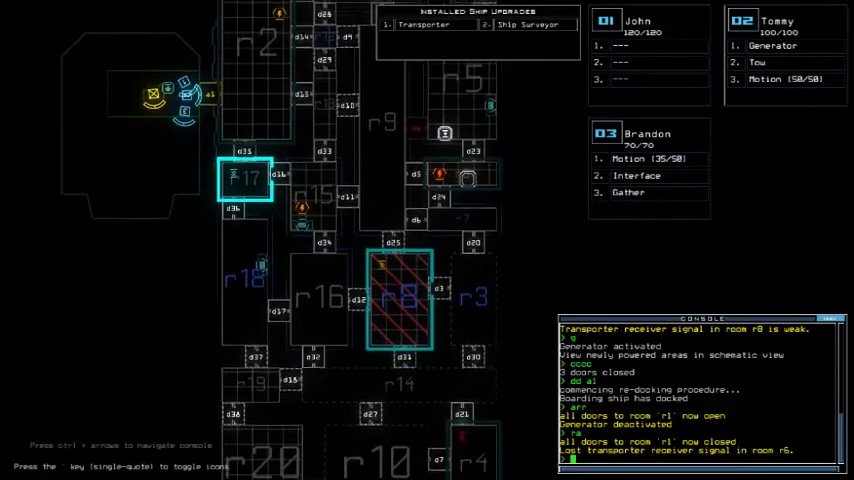
pyautogui.write('2')
pyautogui.press('Return')
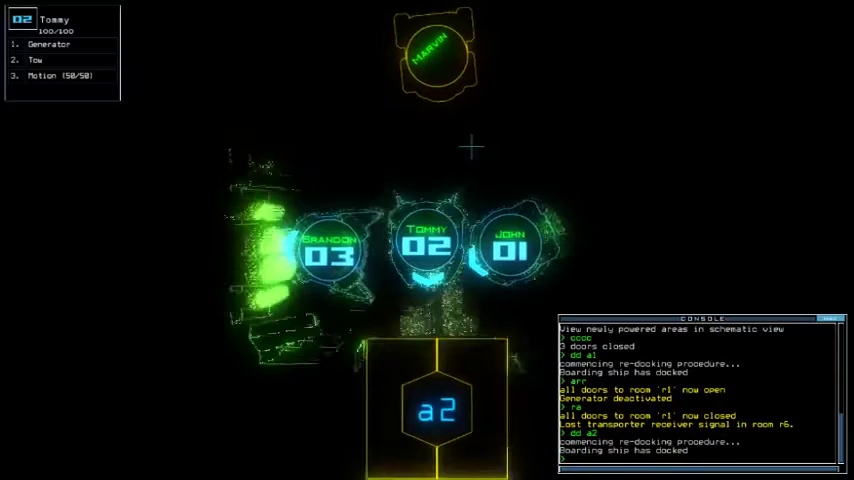
pyautogui.write('3arr')
pyautogui.press('Return')
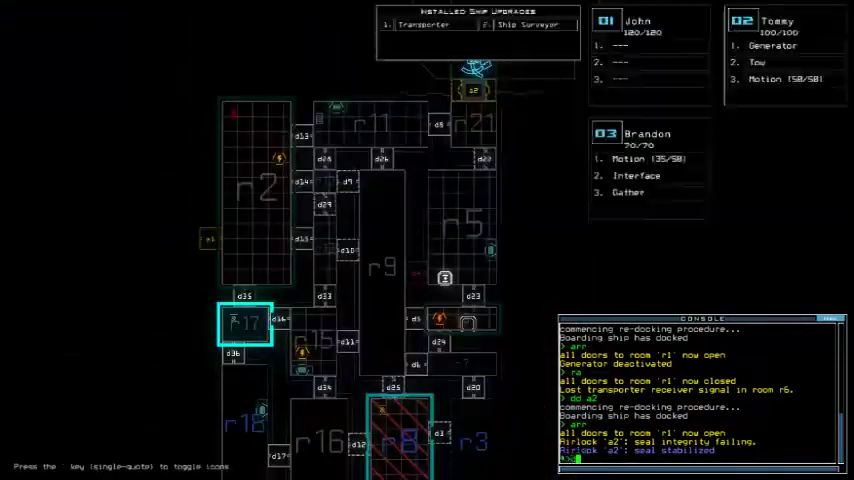
pyautogui.write('dd a1')
pyautogui.press('Return')
pyautogui.write('ar')
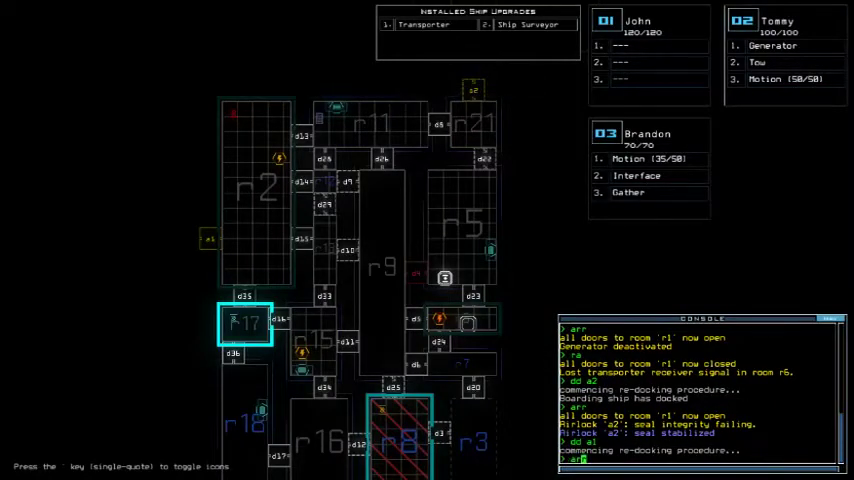
pyautogui.write('r')
pyautogui.press('Return')
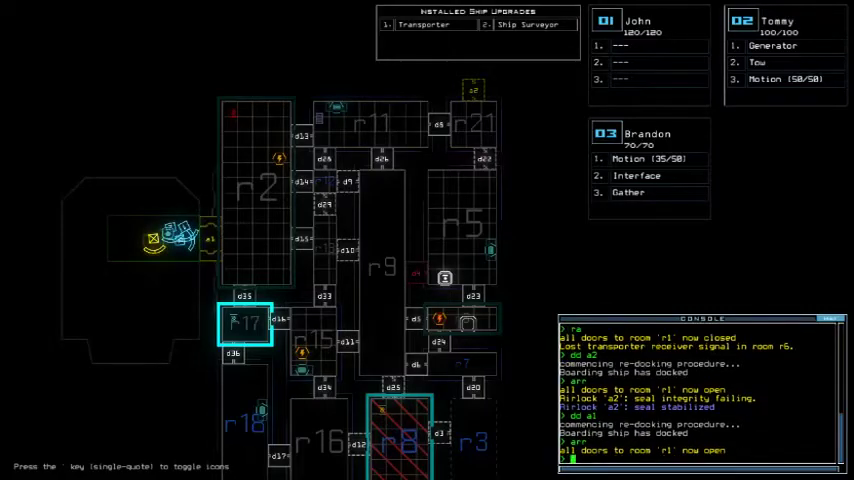
# - Activate drone 02's generator with 'g' and run a motion sensor scan
pyautogui.press('Tab')
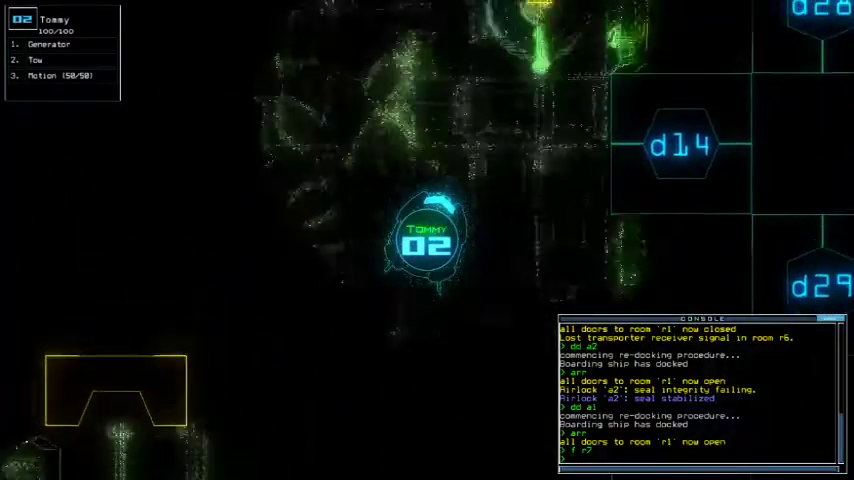
pyautogui.press('Return')
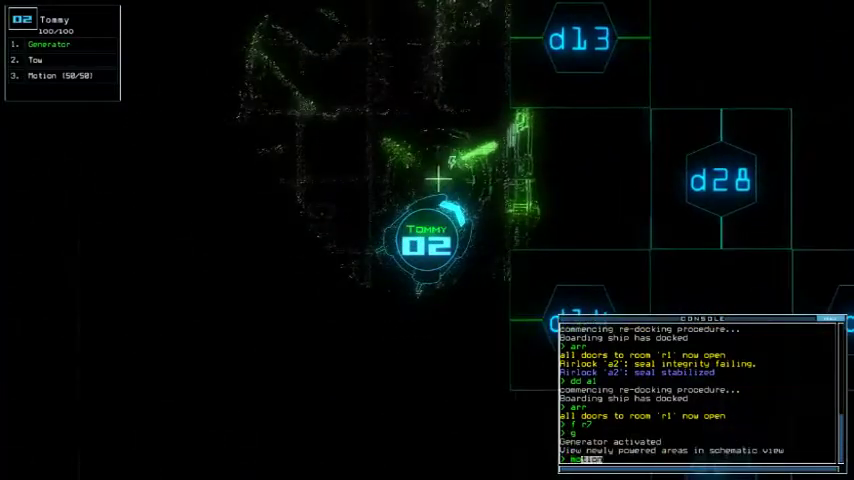
pyautogui.write('motion')
pyautogui.press('Return')
pyautogui.press('Tab')
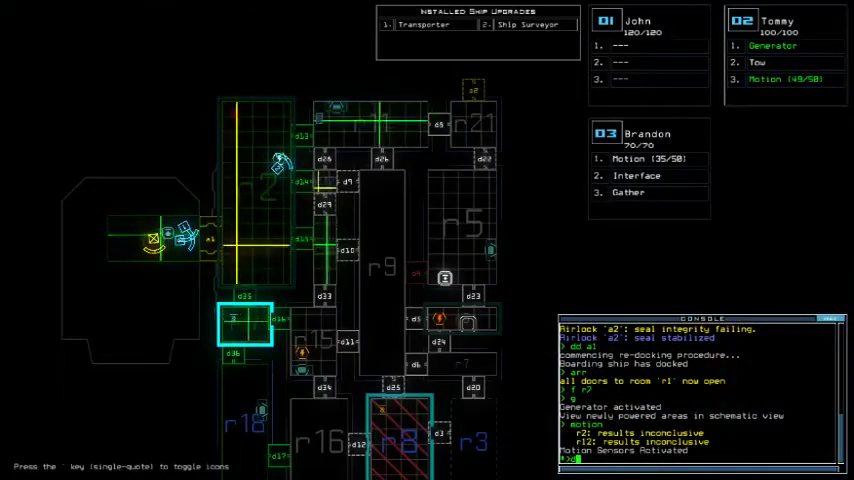
pyautogui.write('d35 d16')
# - Open doors d35 and d16, then reactivate the generator from drone 02's view
pyautogui.press('Return')
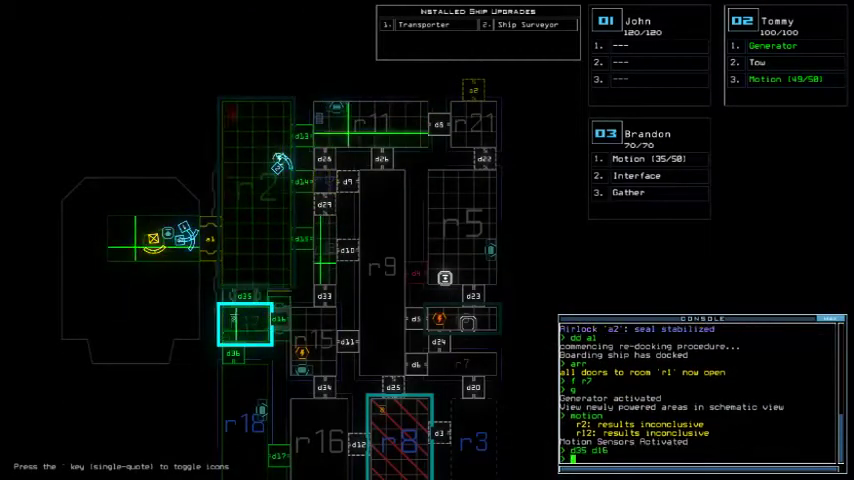
pyautogui.press('Tab')
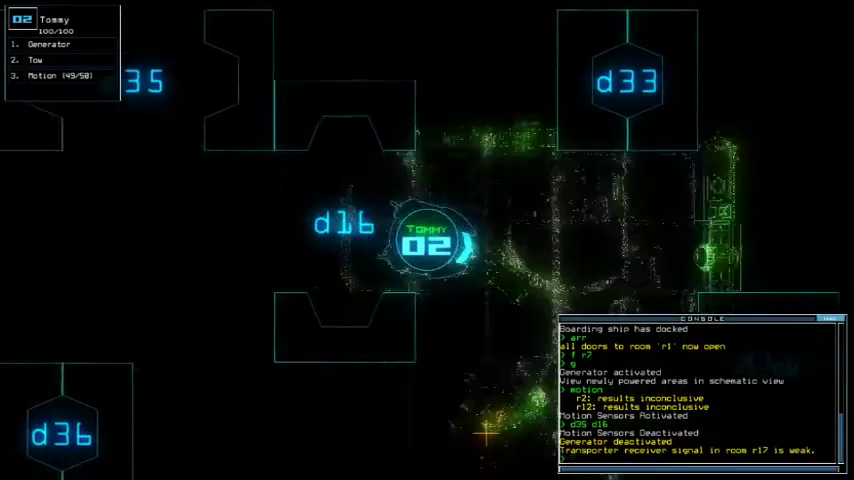
pyautogui.write('g')
pyautogui.press('Return')
pyautogui.press('space')
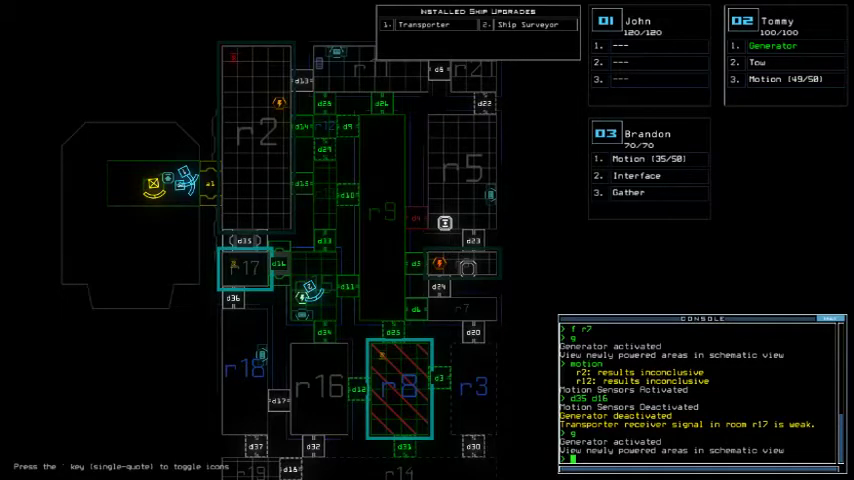
pyautogui.write('d11')
# - Bring the lower rooms into view and open doors d11 and d5
pyautogui.press('Up')
pyautogui.press('Down')
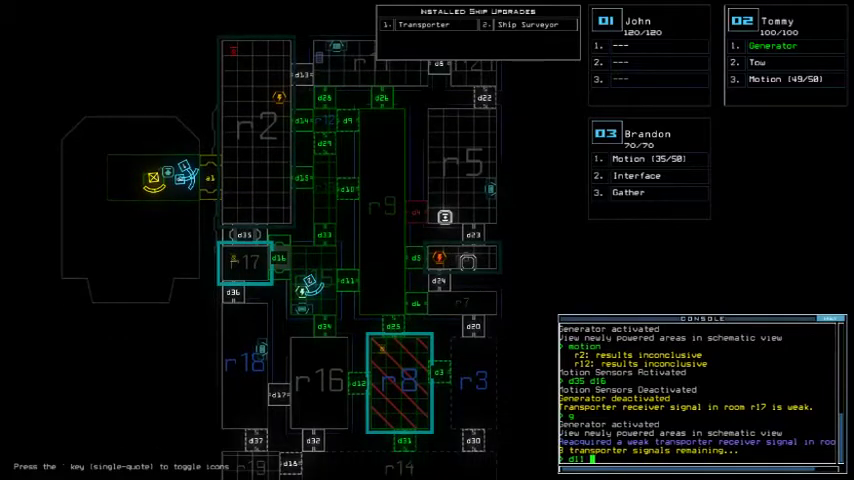
pyautogui.press('Down')
pyautogui.press('Down')
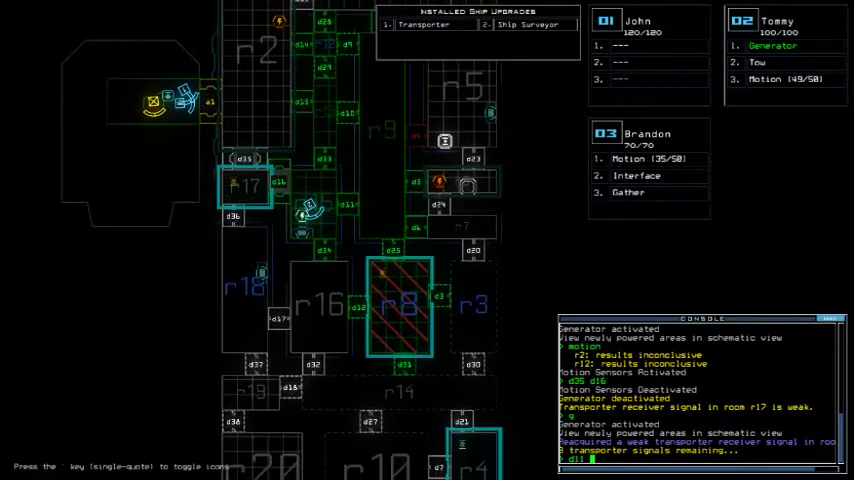
pyautogui.press('Down')
pyautogui.press('Up')
pyautogui.write('d5')
pyautogui.press('Return')
pyautogui.press("'")
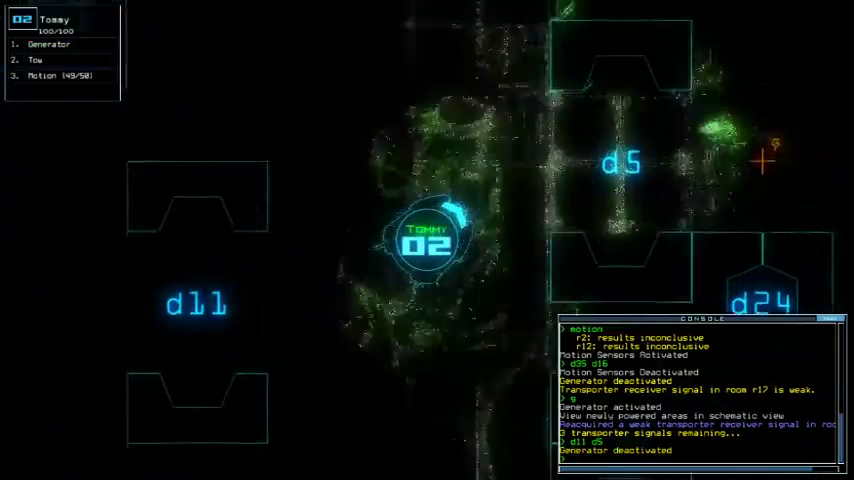
pyautogui.write('g')
# - Reactivate the generator and vent room r21 to space through airlock a2
pyautogui.press('Return')
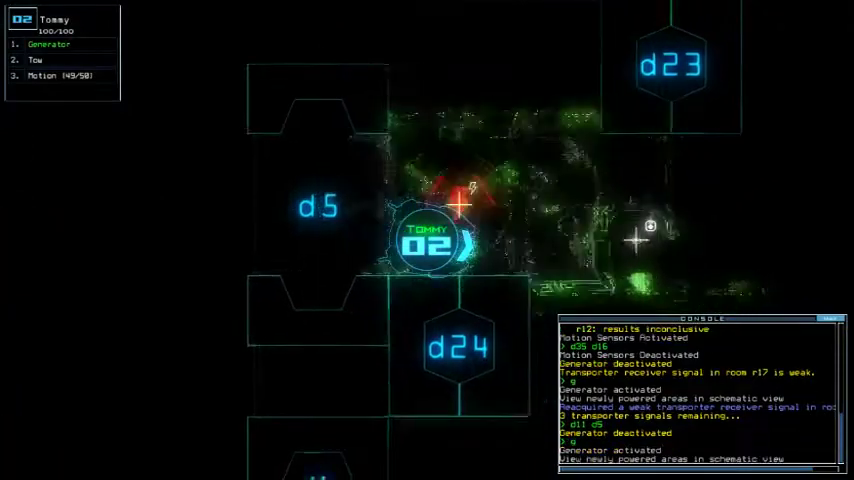
pyautogui.press('space')
pyautogui.write('vacuum r')
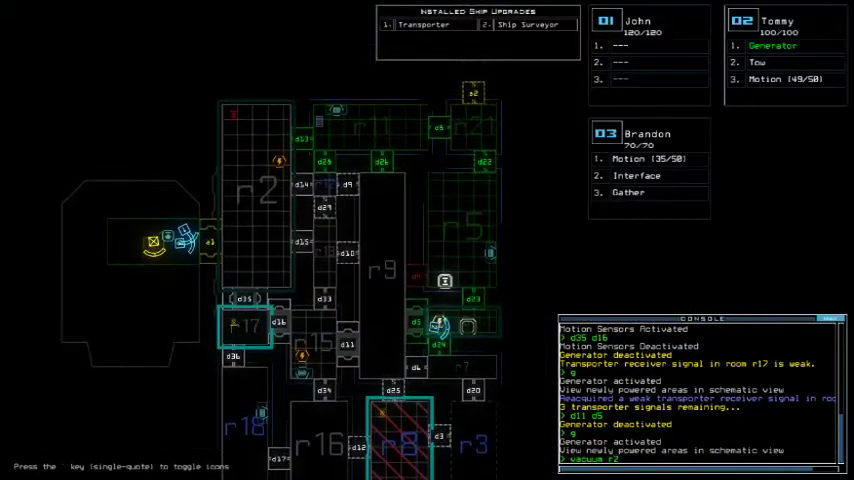
pyautogui.write('21 a2')
pyautogui.press('Return')
pyautogui.scroll(-3, 300, 200)
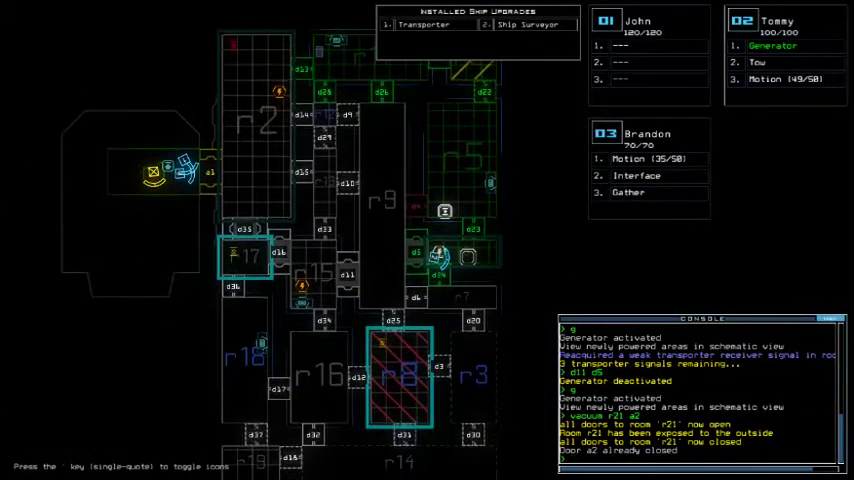
pyautogui.press('space')
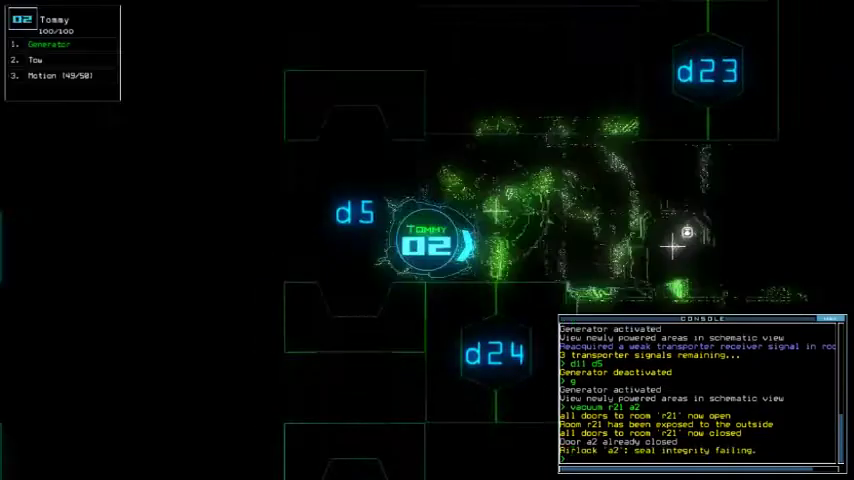
pyautogui.write('f ri5')
# - Run 'f r15', send the boarding ship to airlock a2, and restart the generator
pyautogui.press('Return')
pyautogui.write('dd a2')
pyautogui.press('Return')
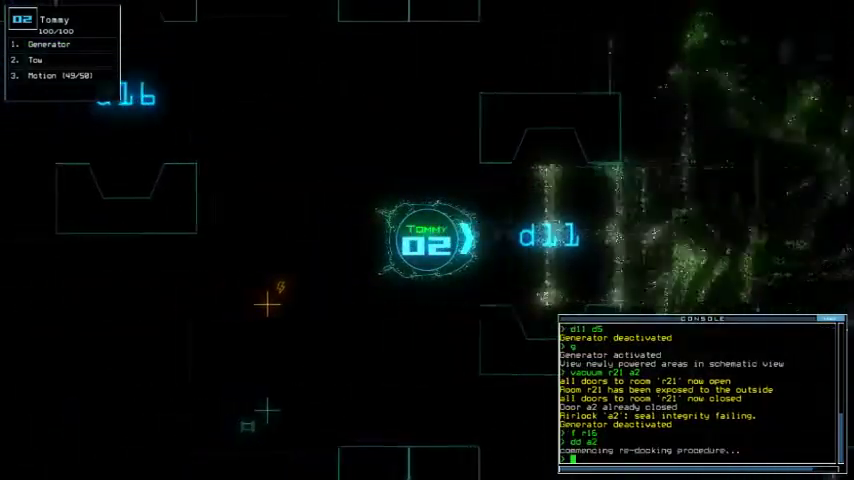
pyautogui.write('g')
pyautogui.press('Return')
pyautogui.press('space')
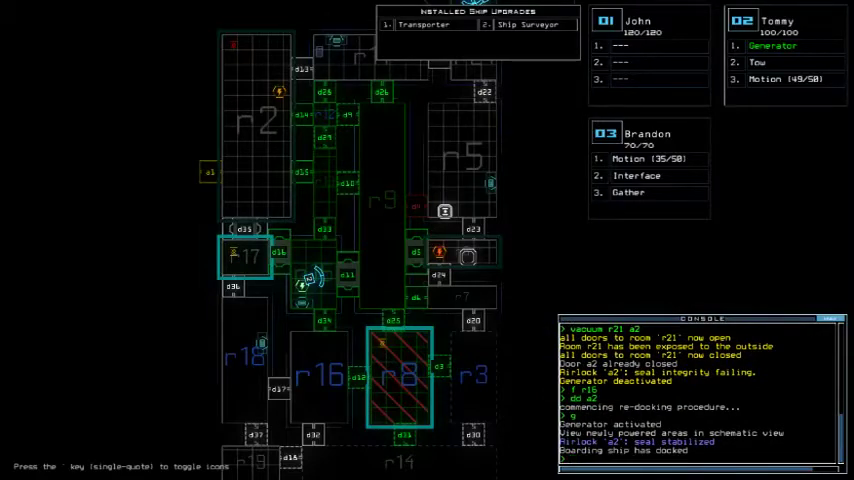
# - Check drone 02's camera and redock the boarding ship at airlock a1
pyautogui.press('space')
pyautogui.write('g')
pyautogui.press('Return')
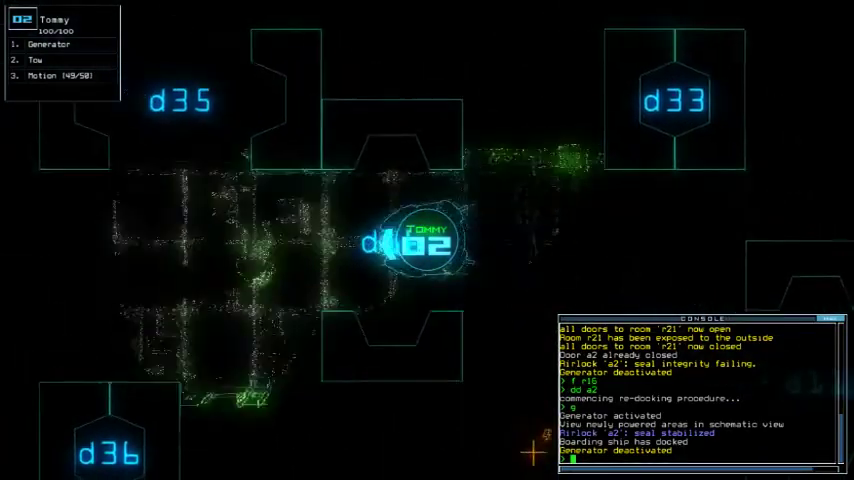
pyautogui.press('space')
pyautogui.write('dd a')
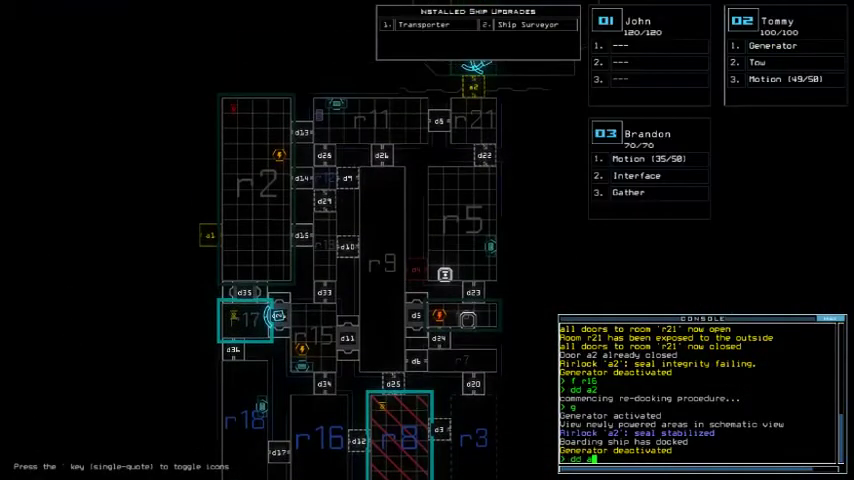
pyautogui.write('1')
pyautogui.press('Return')
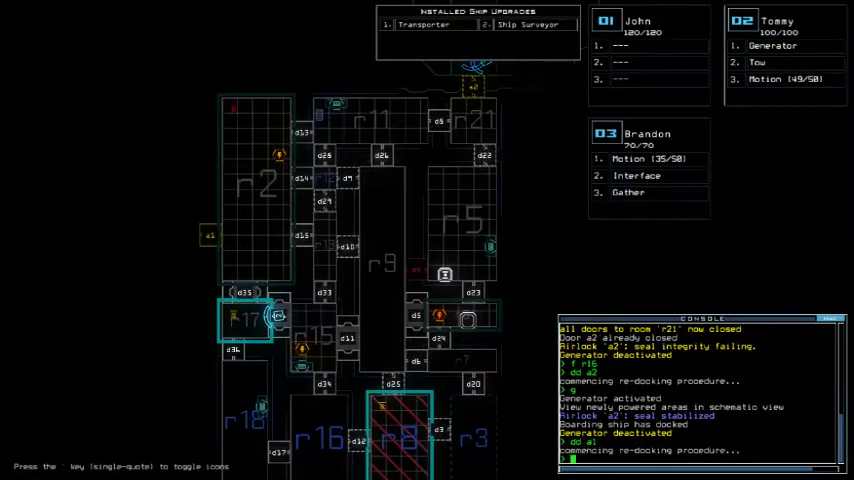
pyautogui.press('space')
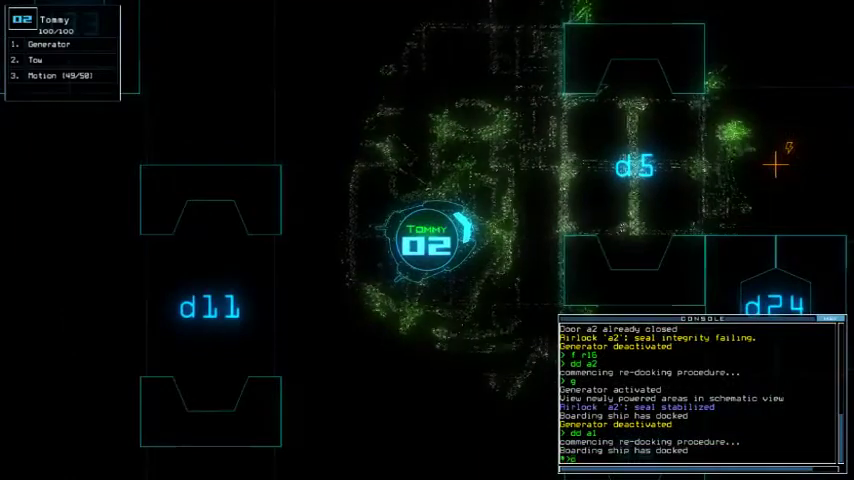
pyautogui.write('o')
# - Run a motion scan, then activate the generator from Tommy's camera view
pyautogui.press('Return')
pyautogui.write('motion')
pyautogui.press('Return')
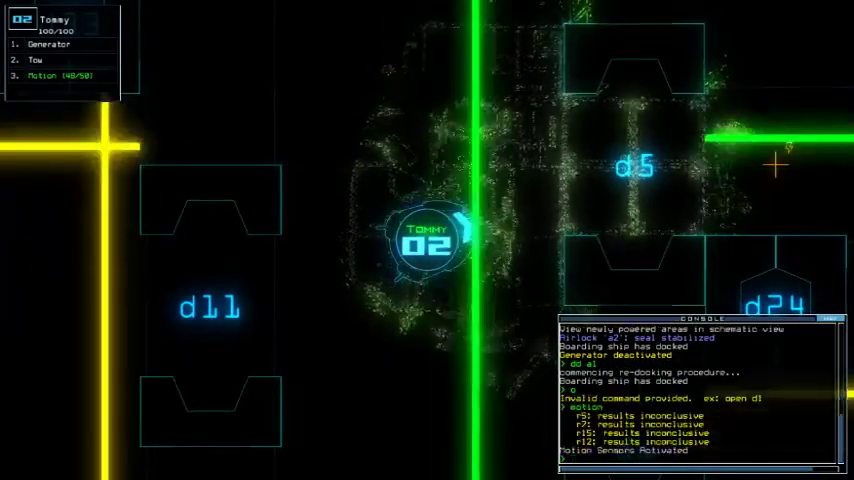
pyautogui.press('space')
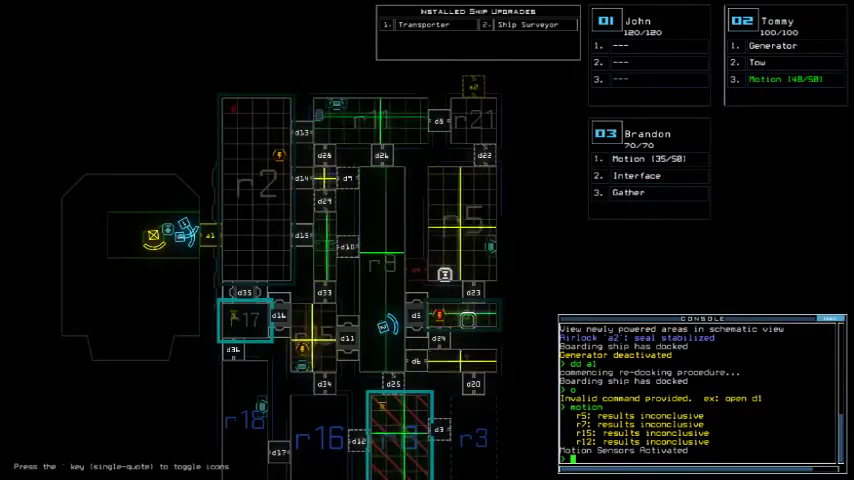
pyautogui.press('2')
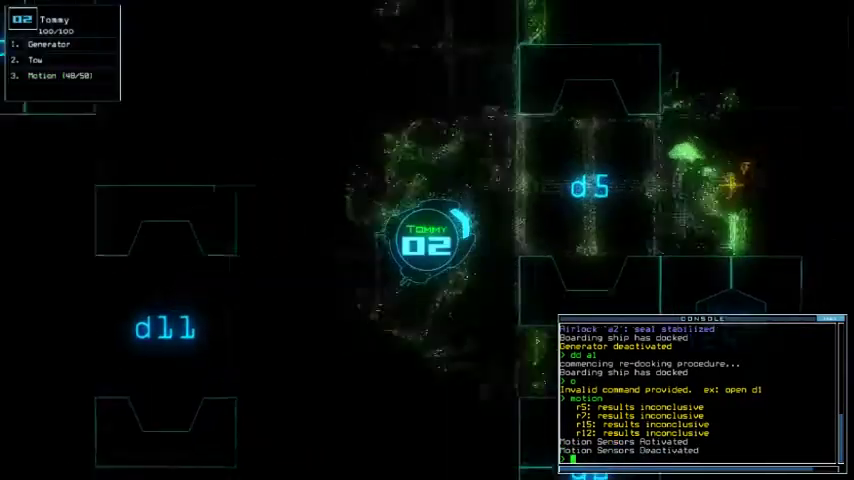
pyautogui.write('g')
pyautogui.press('Return')
pyautogui.press('space')
pyautogui.write('d8 d26')
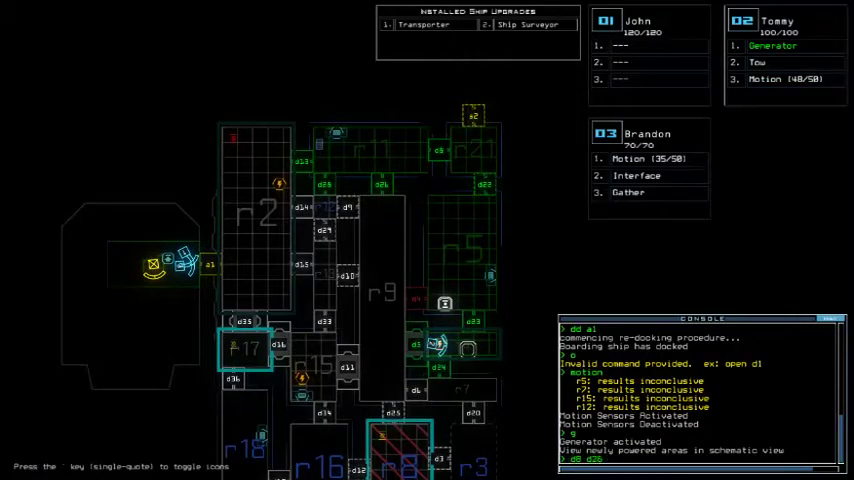
# - Toggle doors d8 and d26, re-power the generator, and close four doors with 'cccc'
pyautogui.press('Return')
pyautogui.press('space')
pyautogui.write('g')
pyautogui.press('Return')
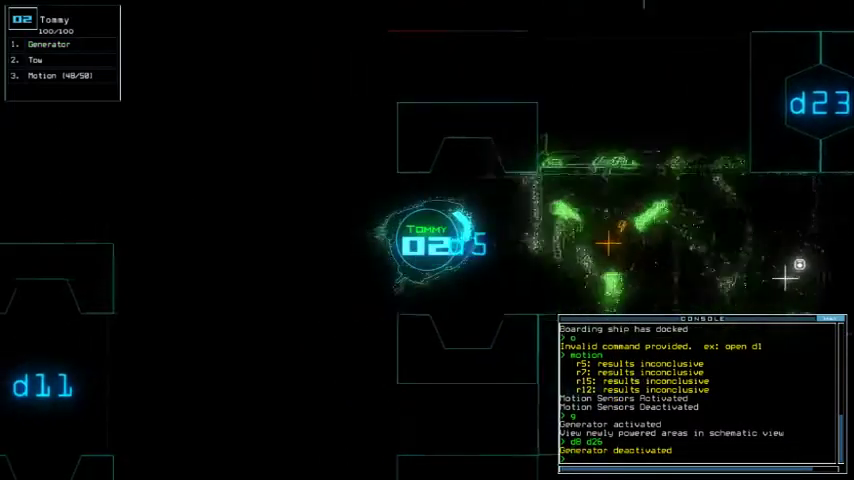
pyautogui.write('generator :ce')
pyautogui.press('Return')
pyautogui.write('cccc')
pyautogui.press('Return')
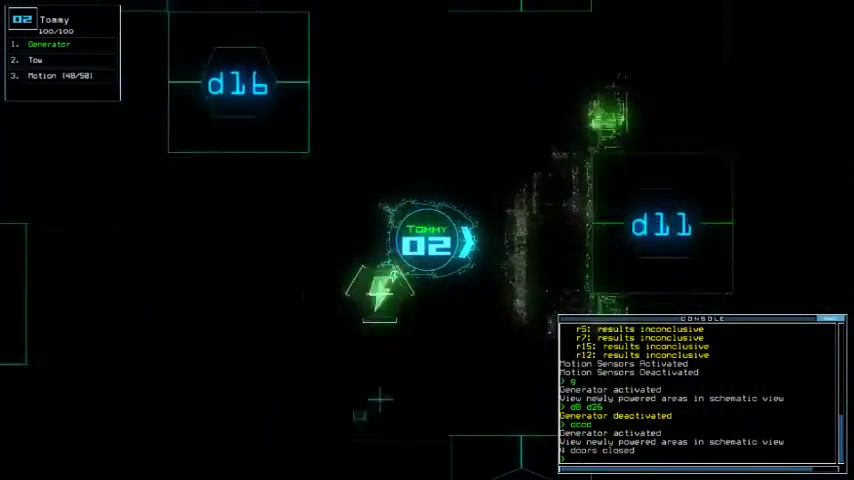
pyautogui.press('space')
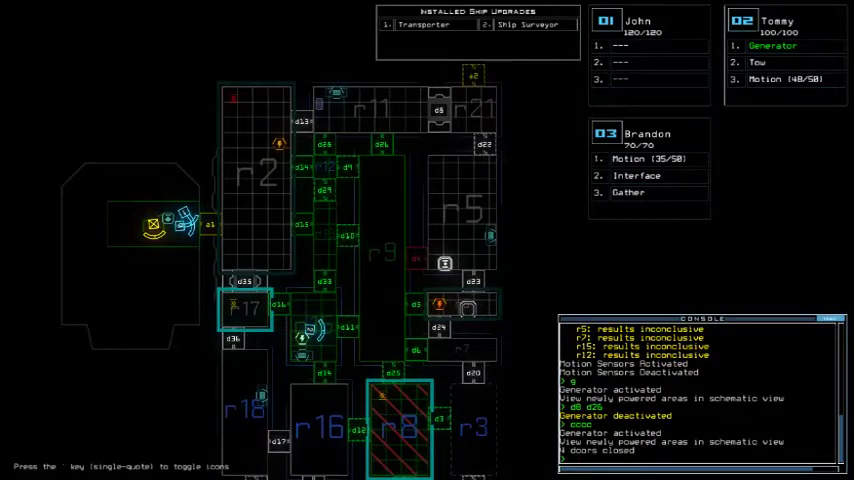
pyautogui.press('space')
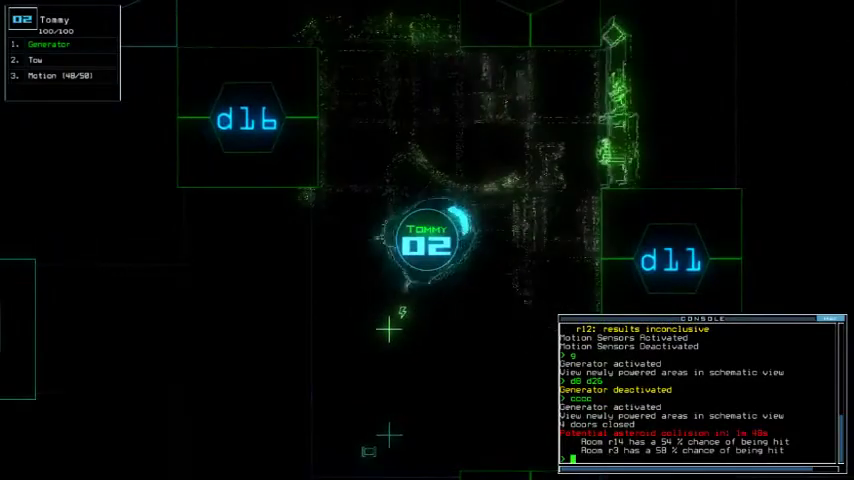
pyautogui.press('space')
pyautogui.write('motion 3')
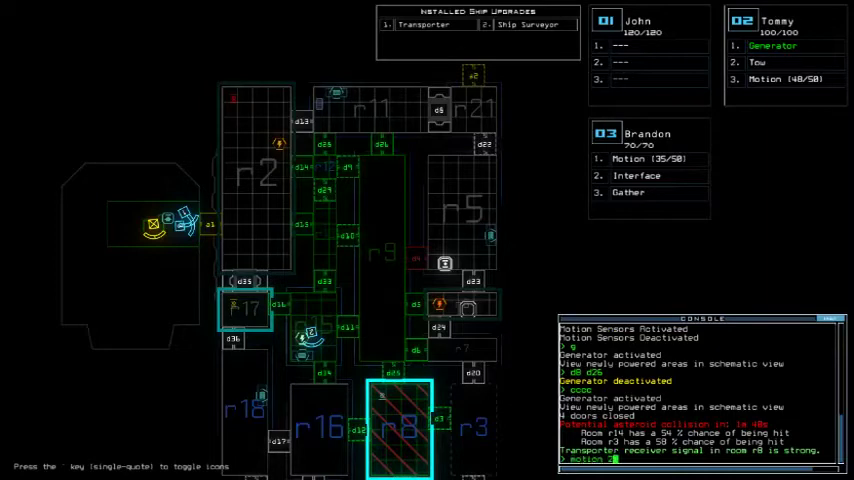
# - Scan with 'motion 2', dock at airlock a2, and send Tommy to door d16
pyautogui.press('Return')
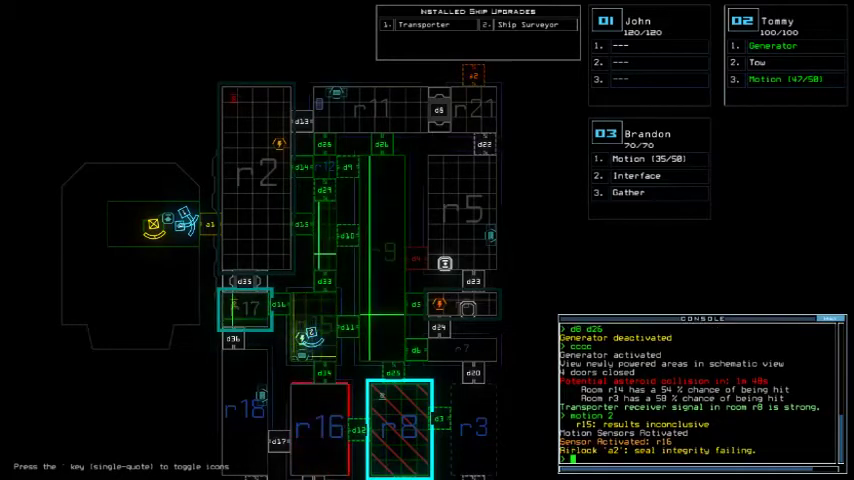
pyautogui.write('dd2')
pyautogui.press('Return')
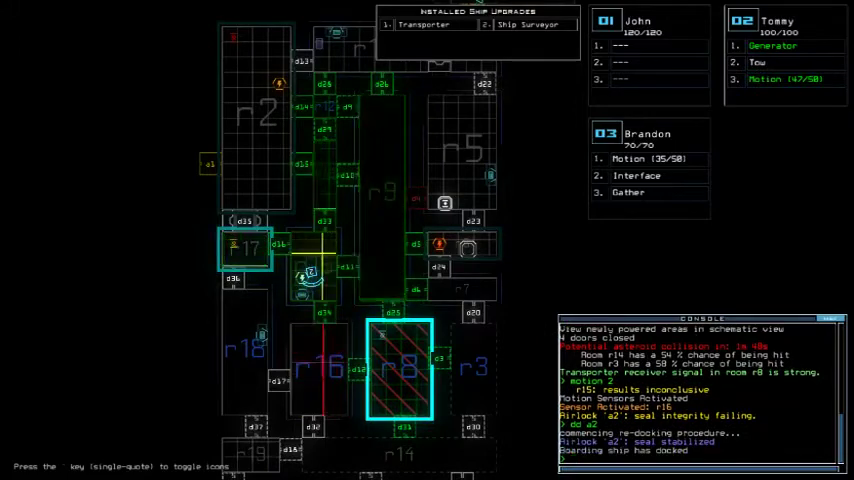
pyautogui.write('d16')
pyautogui.press('Return')
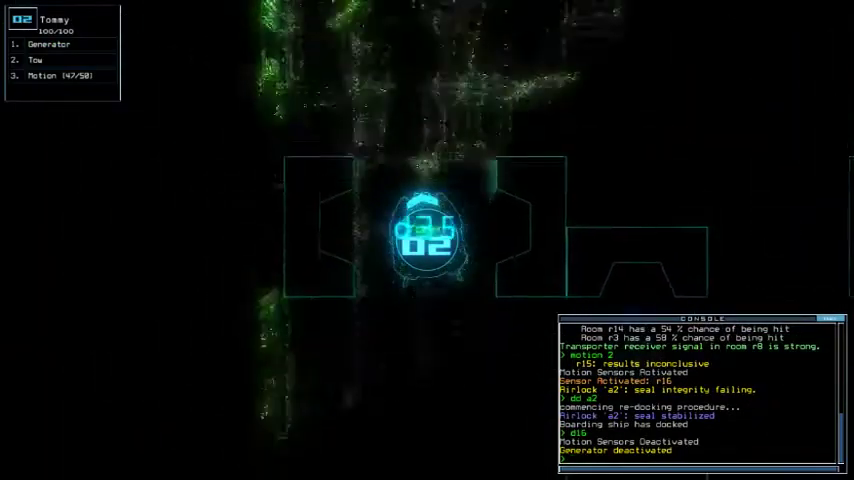
pyautogui.write('generator ')
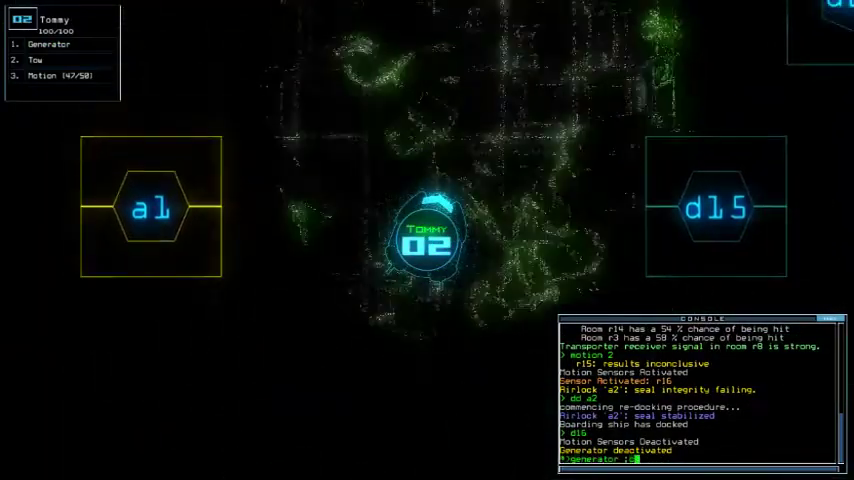
pyautogui.write('oc')
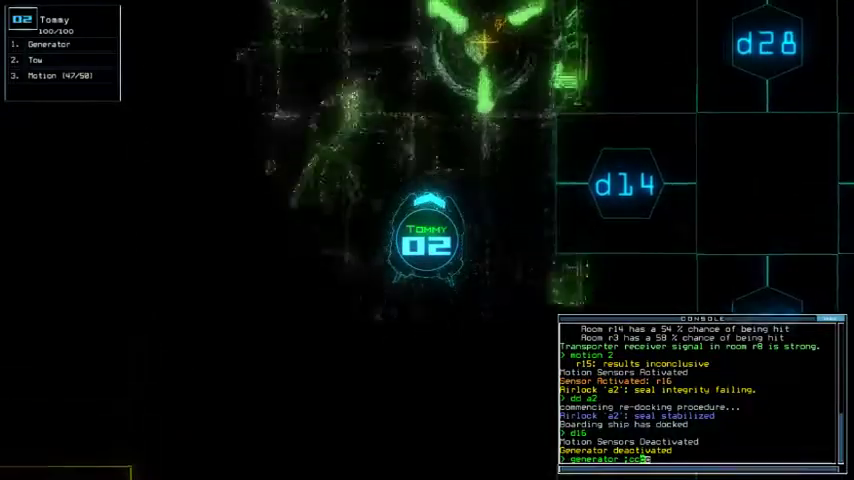
# - Restore power and close two doors, then redock at airlock a1
pyautogui.press('Return')
pyautogui.write('dda 1')
pyautogui.press('Return')
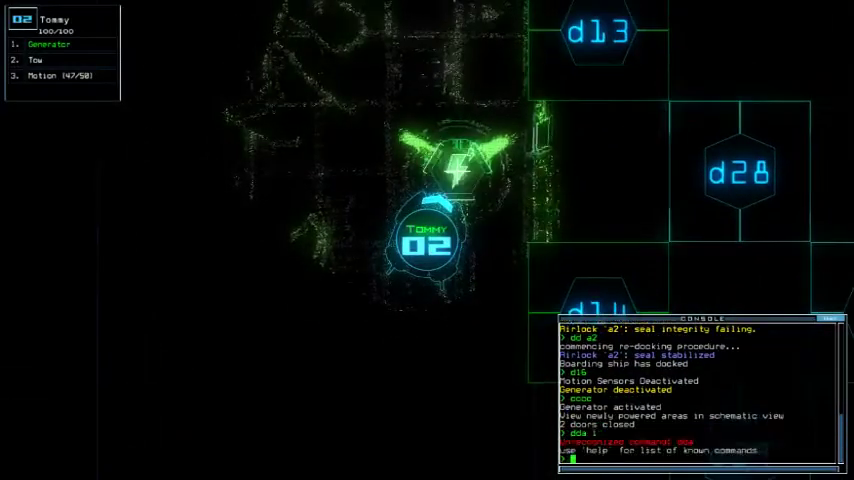
pyautogui.write('dd a2')
pyautogui.press('Return')
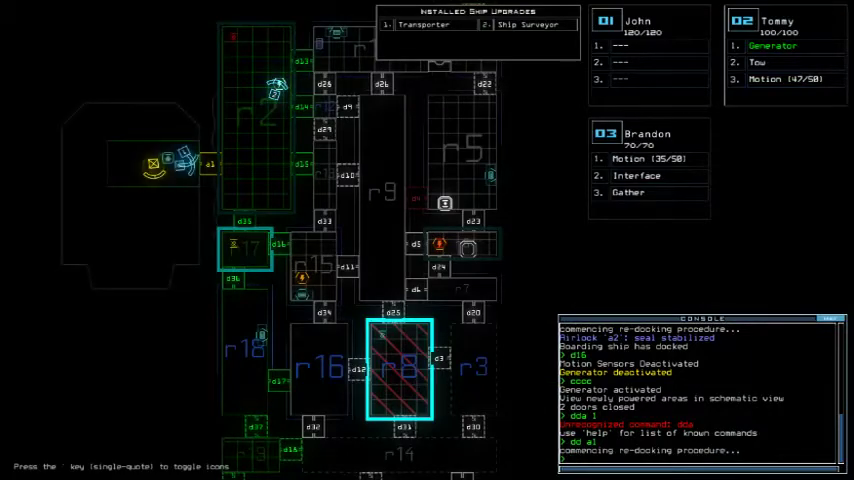
pyautogui.write('a1')
# - Open then close r1's doors, and send Brandon through d35 to d16
pyautogui.press('Return')
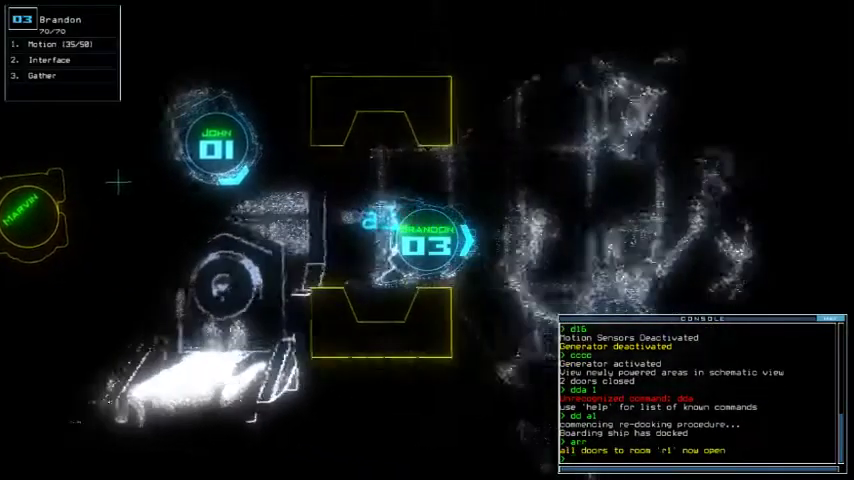
pyautogui.write('r1')
pyautogui.press('Return')
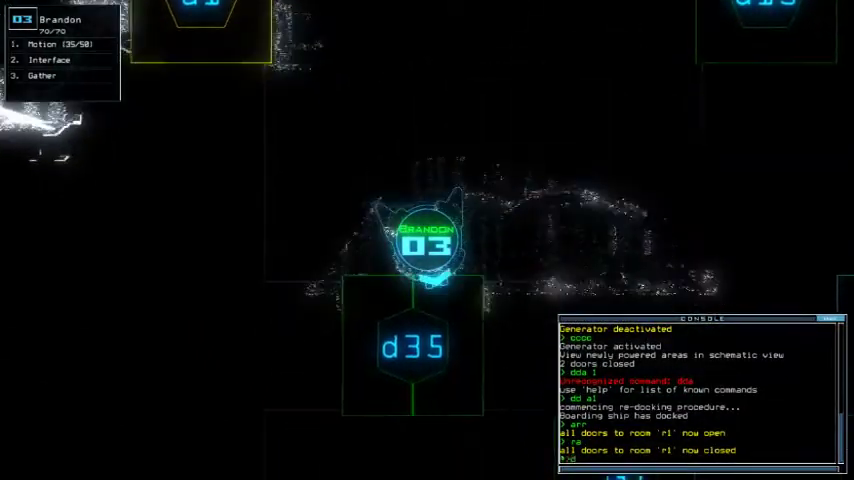
pyautogui.write('d35')
pyautogui.press('Return')
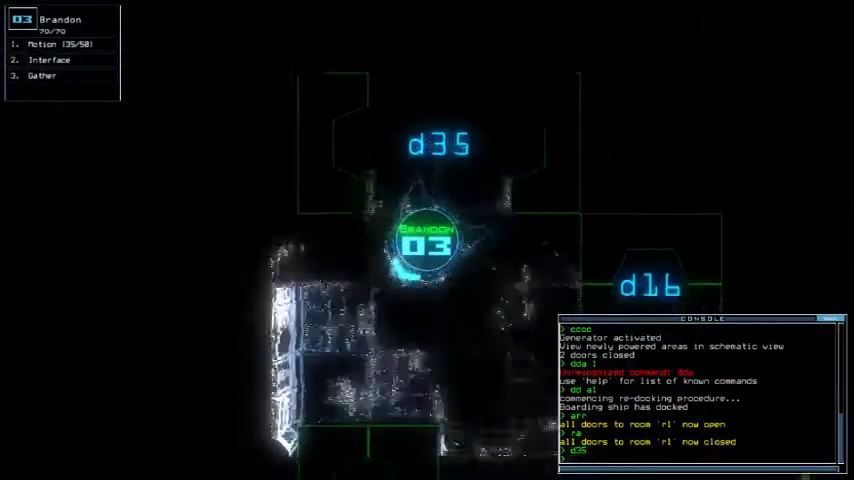
pyautogui.write('d16')
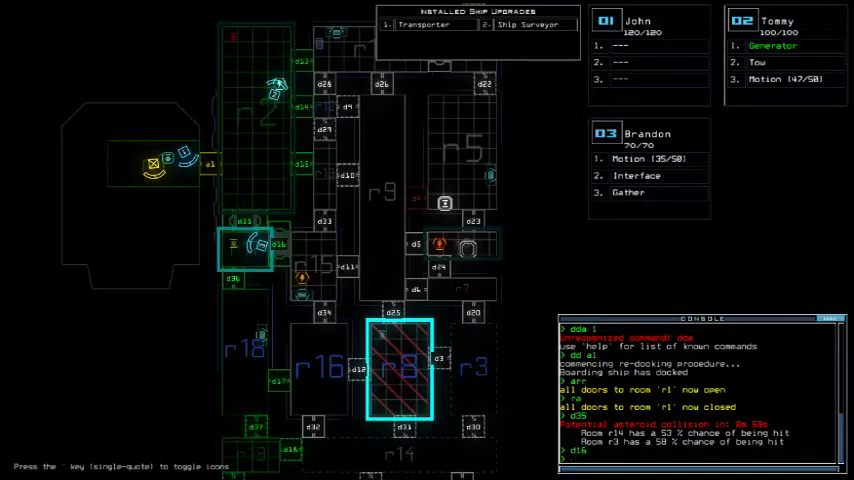
pyautogui.press('Return')
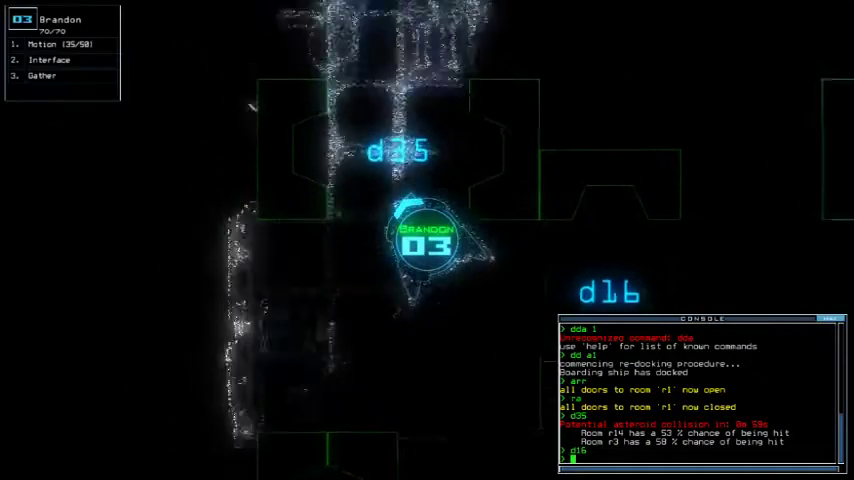
pyautogui.write('d3')
# - Close two doors, reopen all r1 doors, and send Tommy back with 'back 2'
pyautogui.press('Return')
pyautogui.write('arr')
pyautogui.press('Return')
pyautogui.write('nack 2')
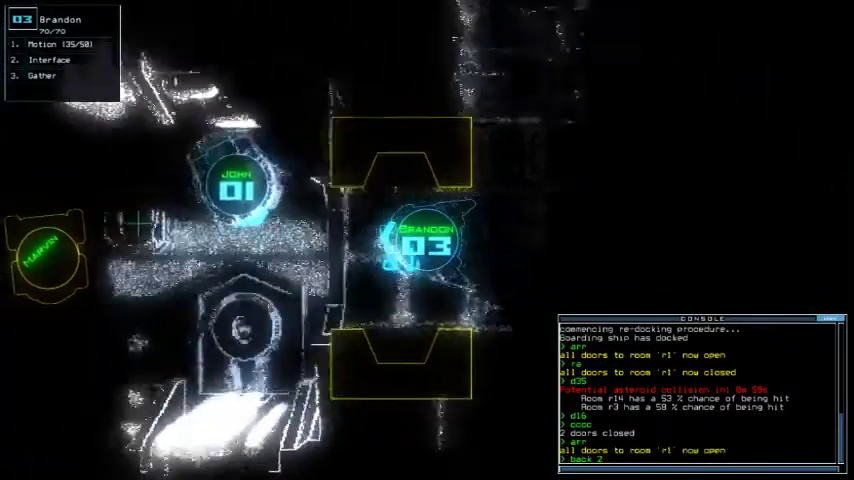
pyautogui.press('Return')
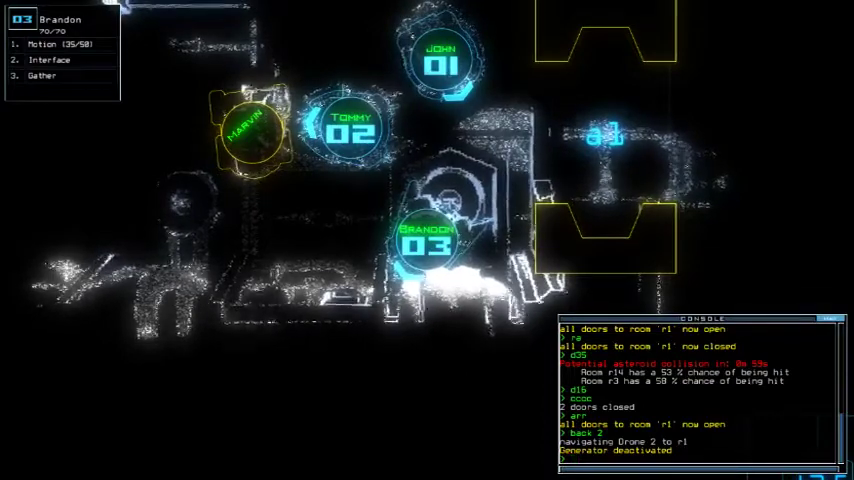
pyautogui.press('Tab')
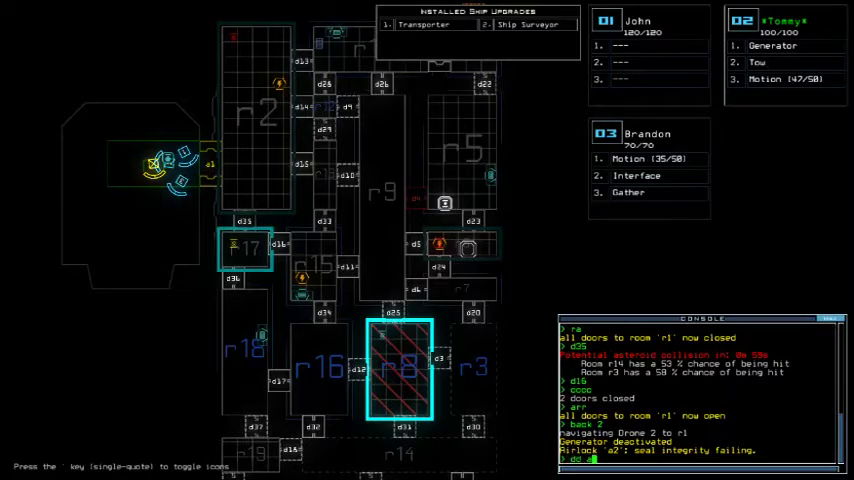
# - Dock at a2, redock at a1, then flood room r3 with 'f r3'
pyautogui.press('Return')
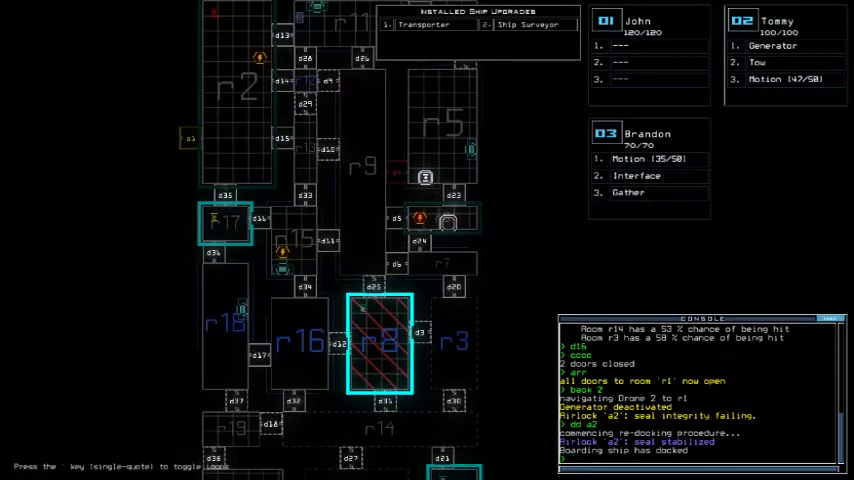
pyautogui.write('dd a1')
pyautogui.press('Return')
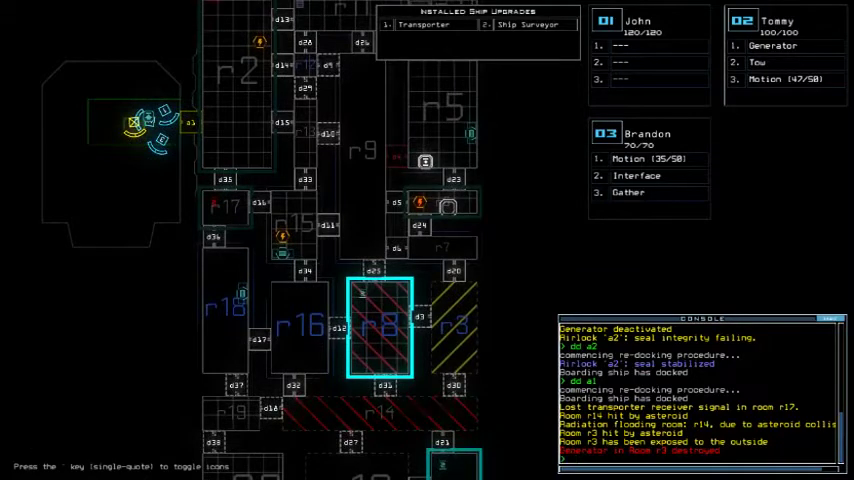
pyautogui.write('fr3')
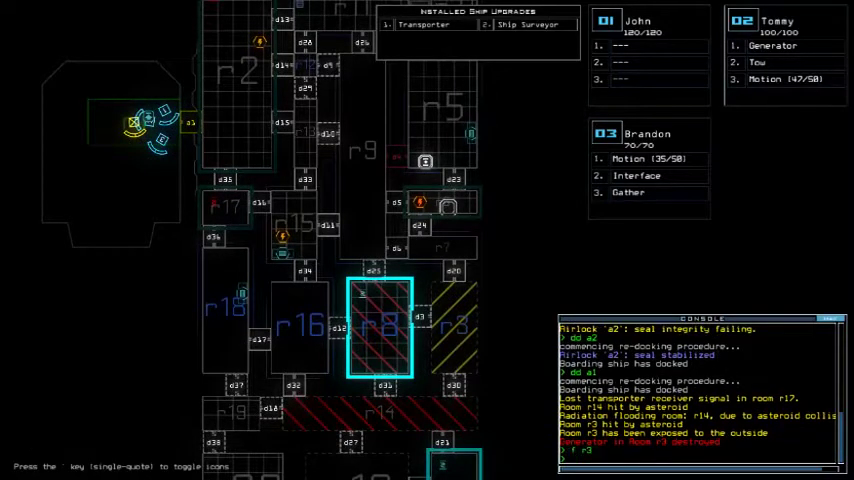
pyautogui.press('Return')
pyautogui.write('df')
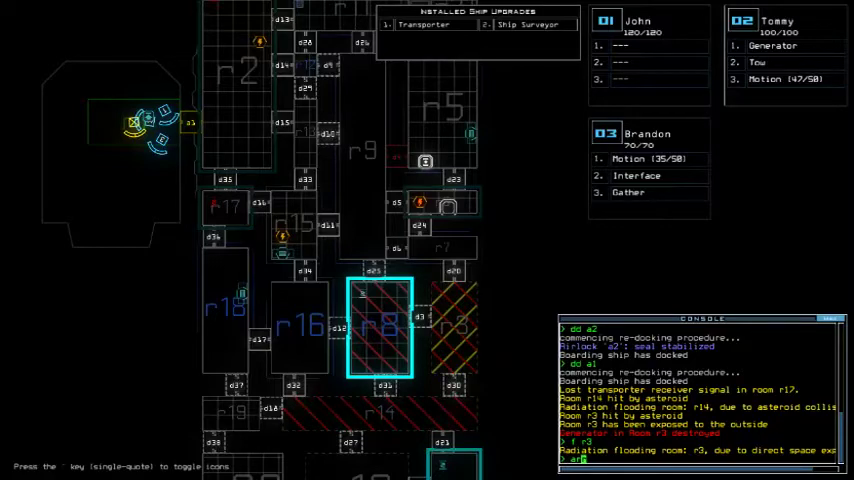
pyautogui.write('r')
# - Open the doors to r1, check drone cameras, and activate Tommy's generator
pyautogui.press('Return')
pyautogui.press('Tab')
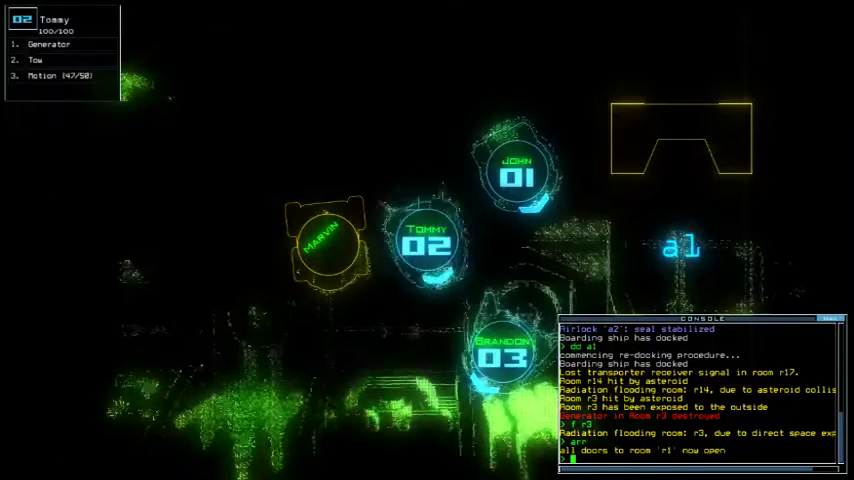
pyautogui.press('Tab')
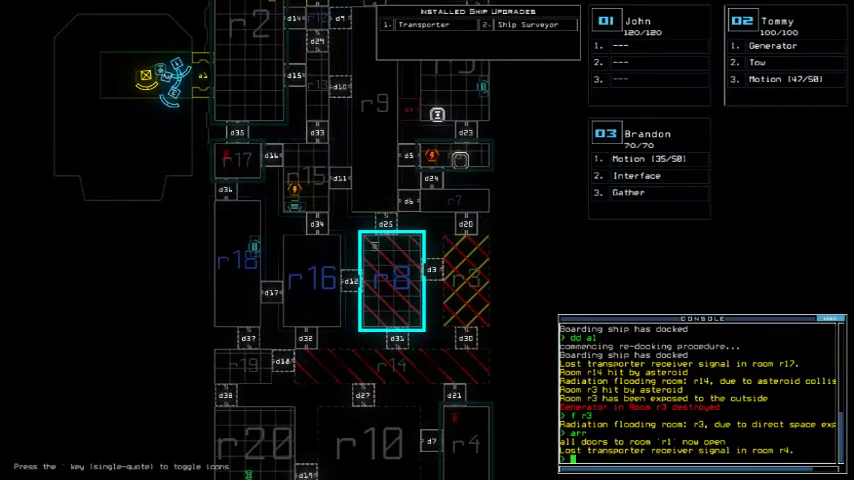
pyautogui.press('Tab')
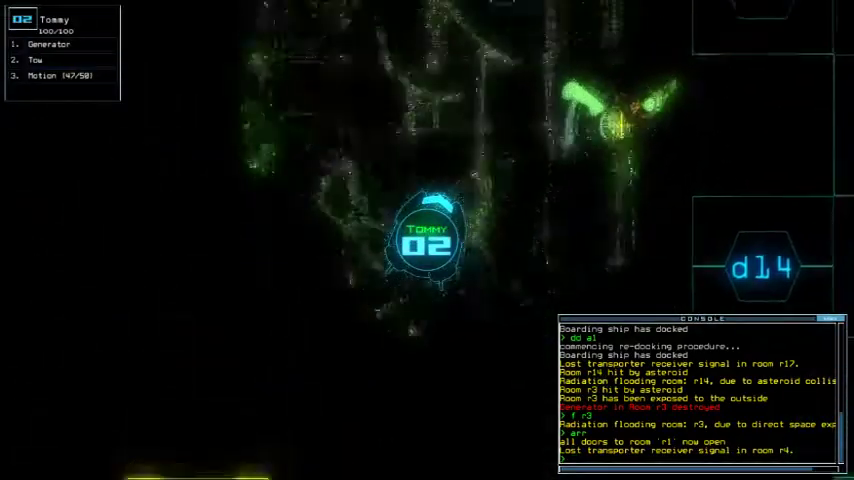
pyautogui.write('g')
pyautogui.press('Return')
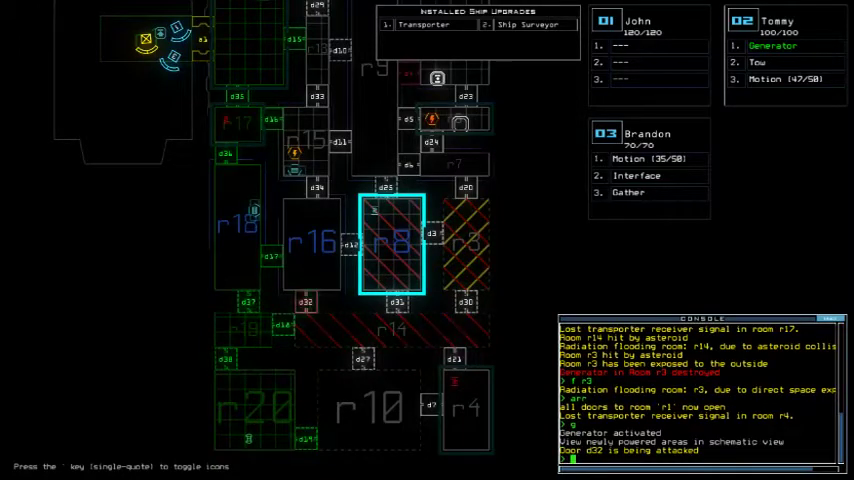
# - Check Brandon's camera, then toggle door d17 and doors d35 and d16
pyautogui.press('3')
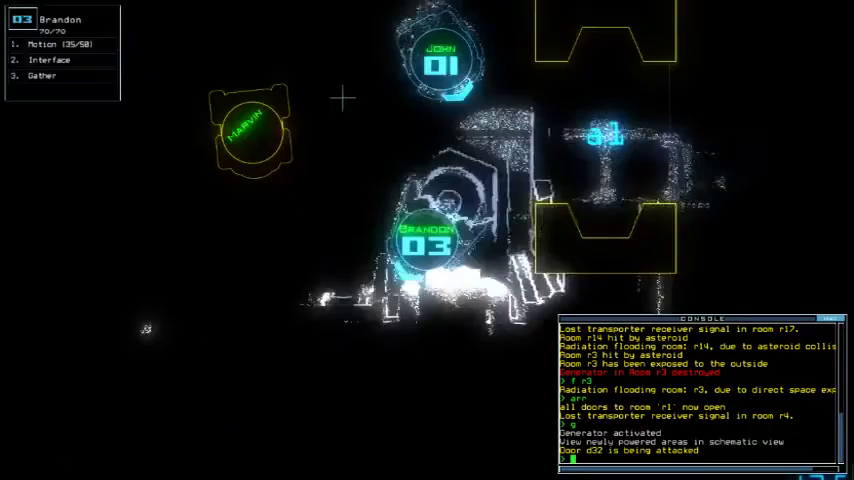
pyautogui.press('space')
pyautogui.write('d17')
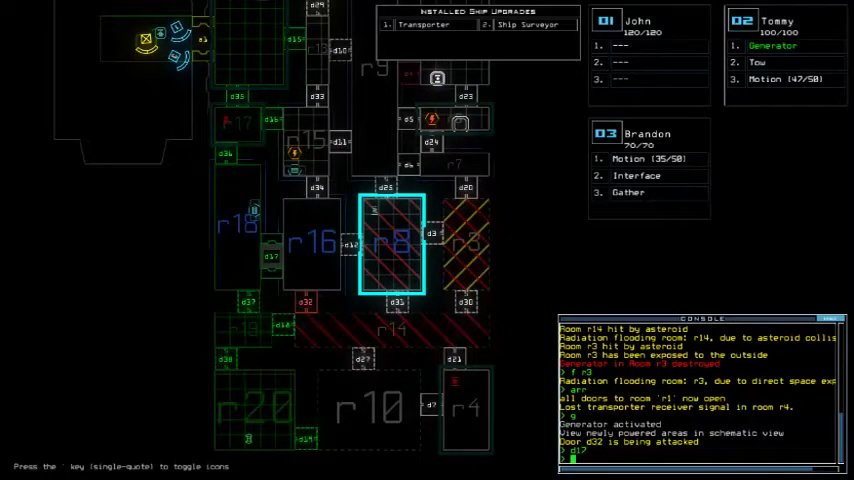
pyautogui.press('Return')
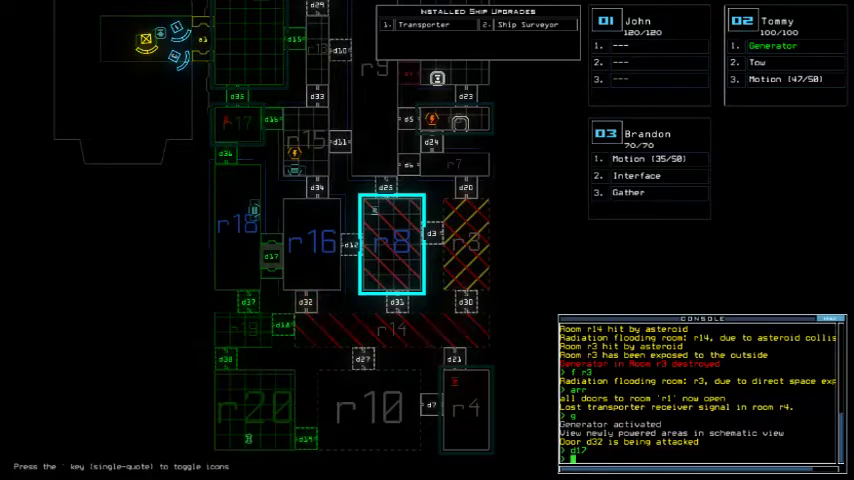
pyautogui.press('Return')
pyautogui.write('d38 d16')
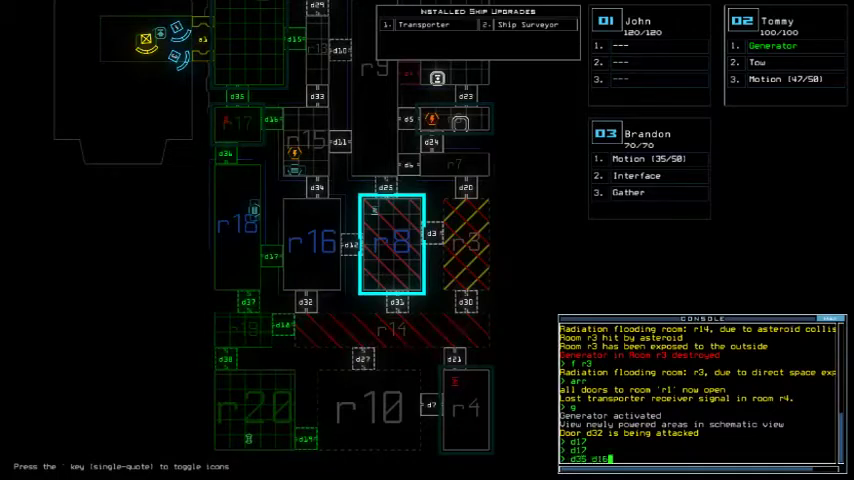
pyautogui.write('d16 d3')
pyautogui.press('Return')
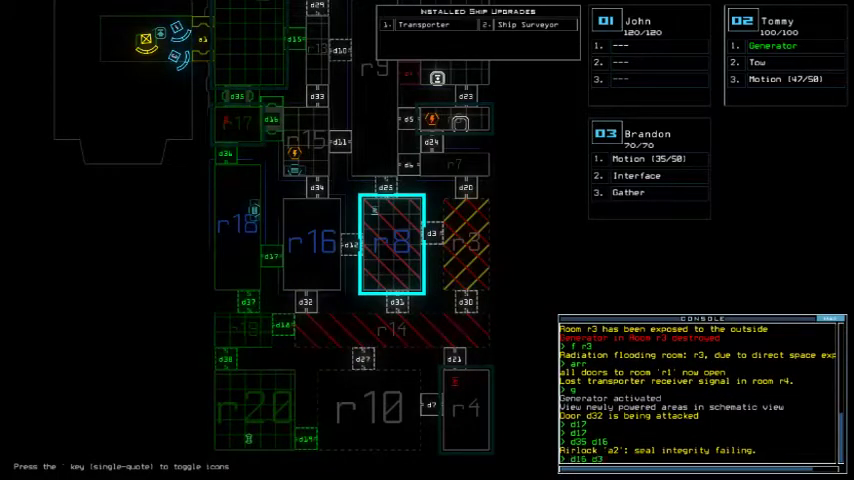
pyautogui.write('5')
# - Toggle d16 and d35, dock at a2, toggle them again, and restart the generator
pyautogui.press('Up')
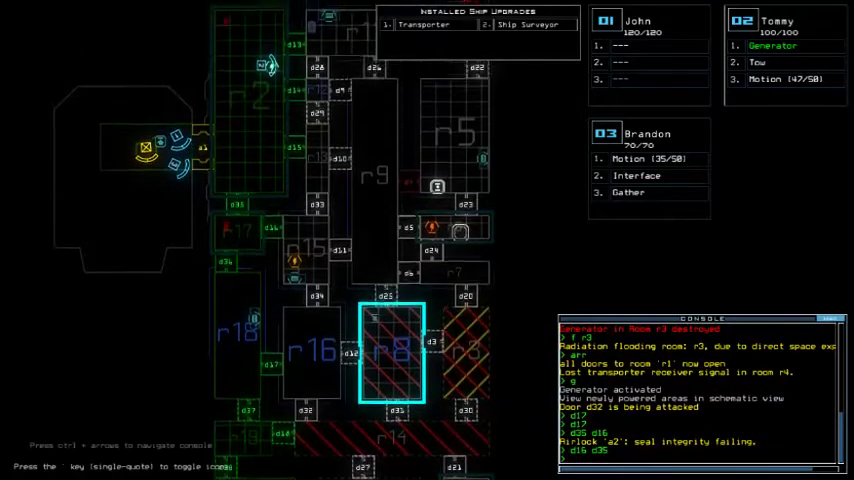
pyautogui.press('Return')
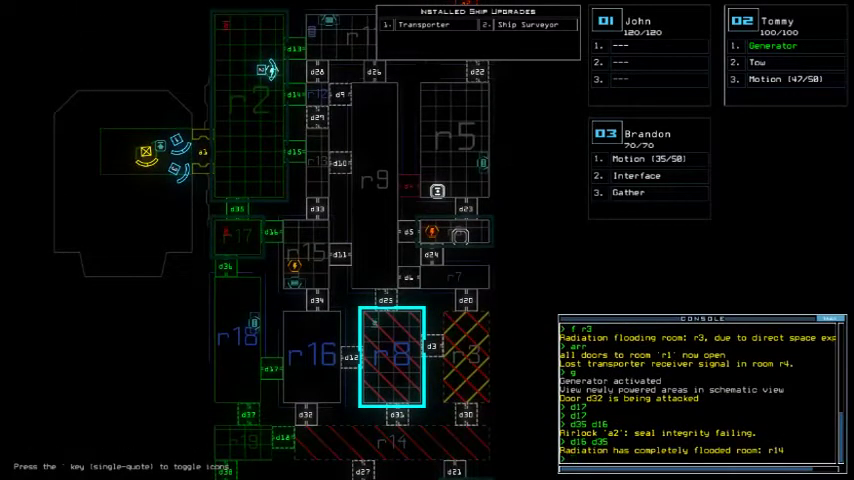
pyautogui.write('dda2')
pyautogui.press('Return')
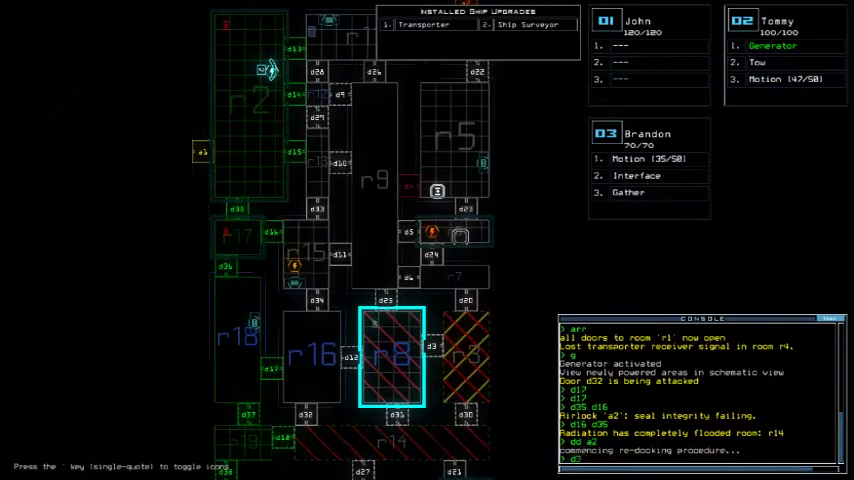
pyautogui.press('Return')
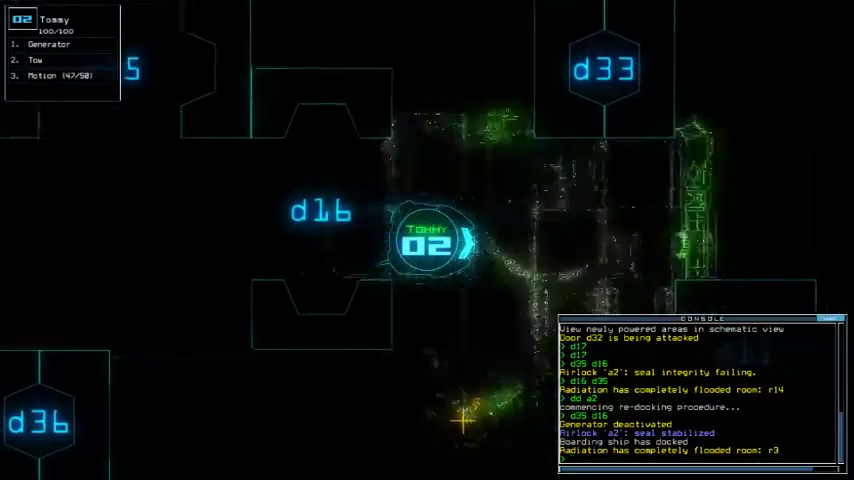
pyautogui.write('g')
pyautogui.press('Return')
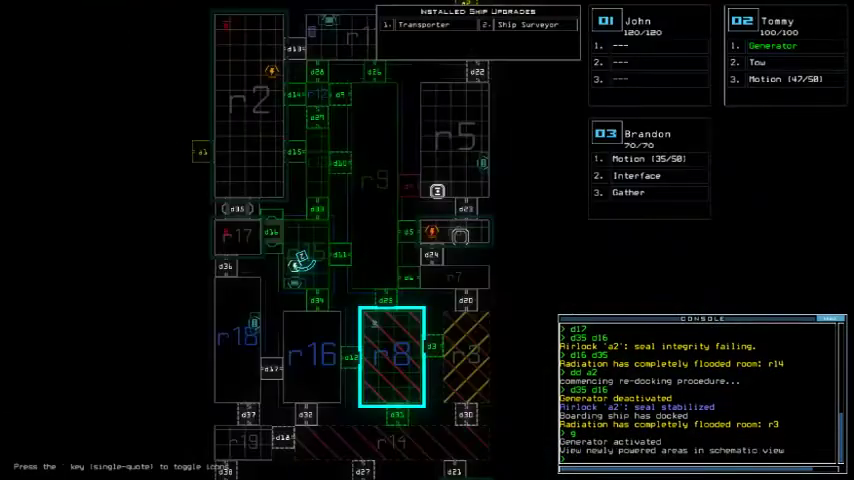
# - Run a motion scan with drone 2 around room r15
pyautogui.press("'")
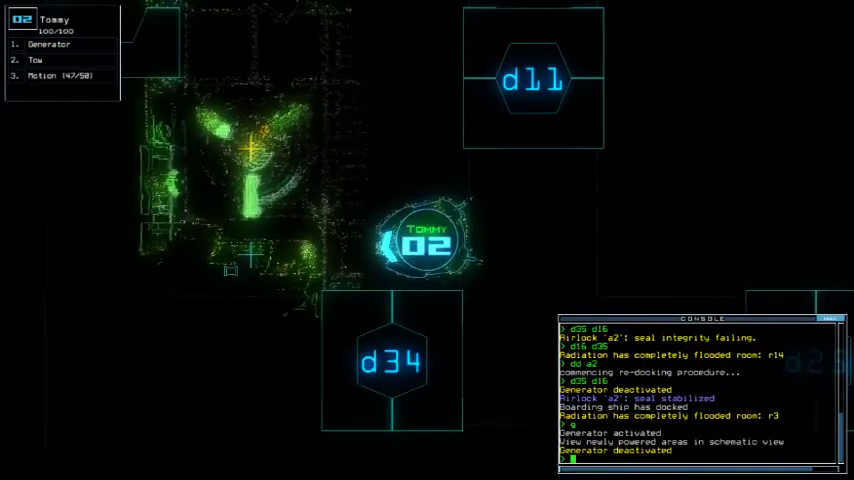
pyautogui.press("'")
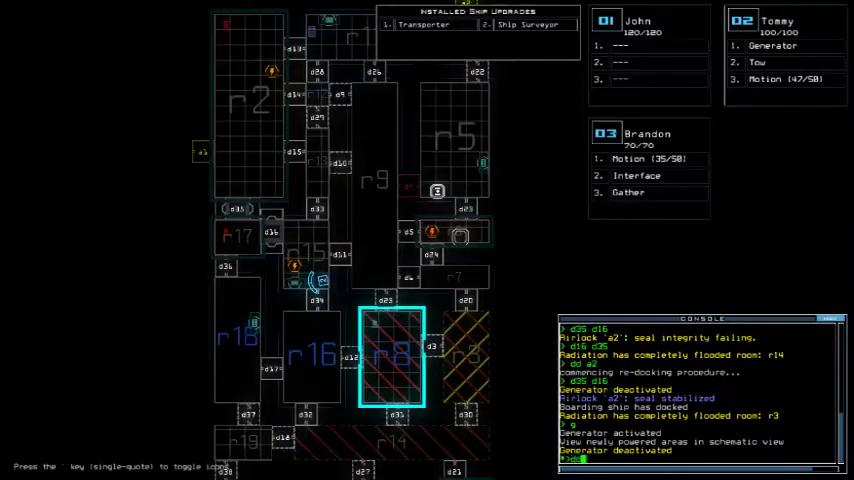
pyautogui.write('tion 2')
pyautogui.press('Return')
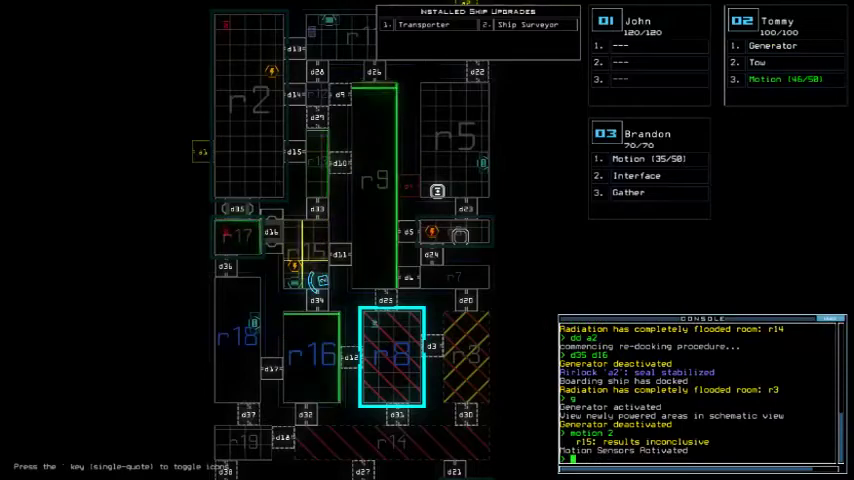
pyautogui.scroll(3, 350, 240)
pyautogui.press('space')
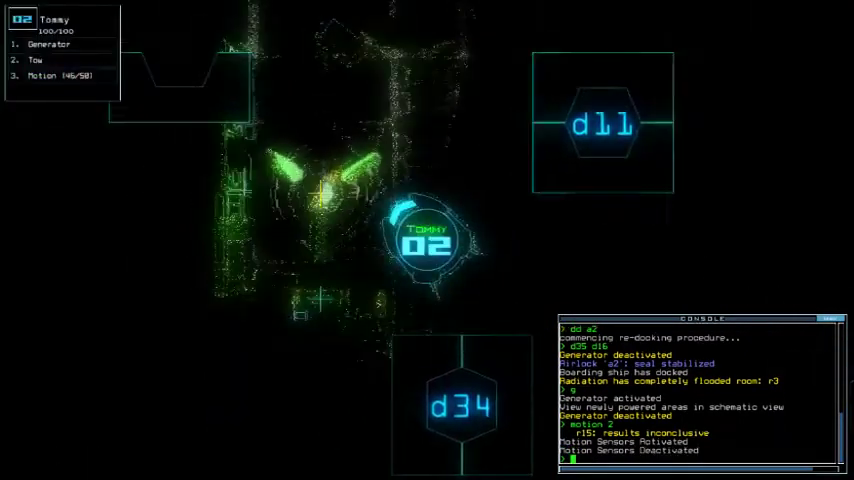
pyautogui.write('g')
pyautogui.press('Return')
# - Restart the generator and bring room r16 into view
pyautogui.press('space')
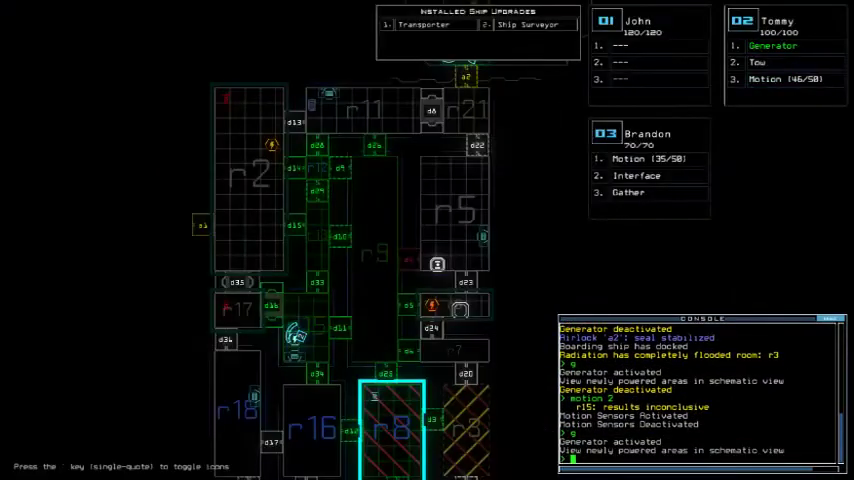
pyautogui.scroll(-3, 350, 240)
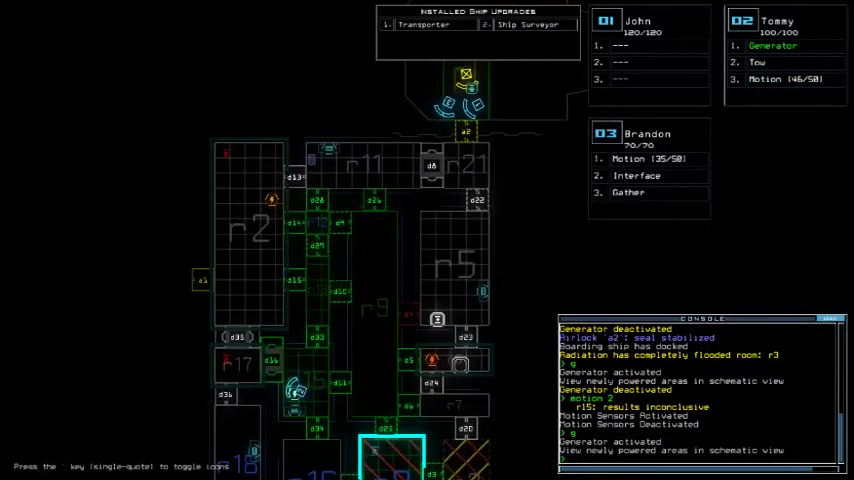
pyautogui.press('space')
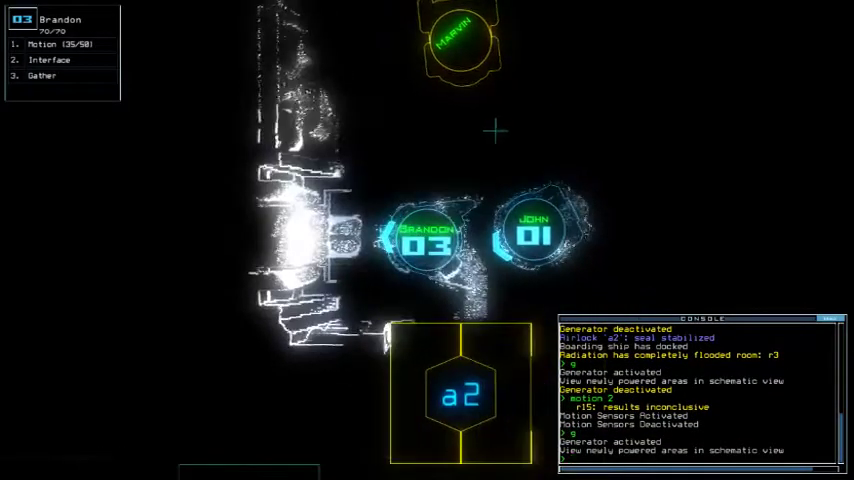
pyautogui.press('space')
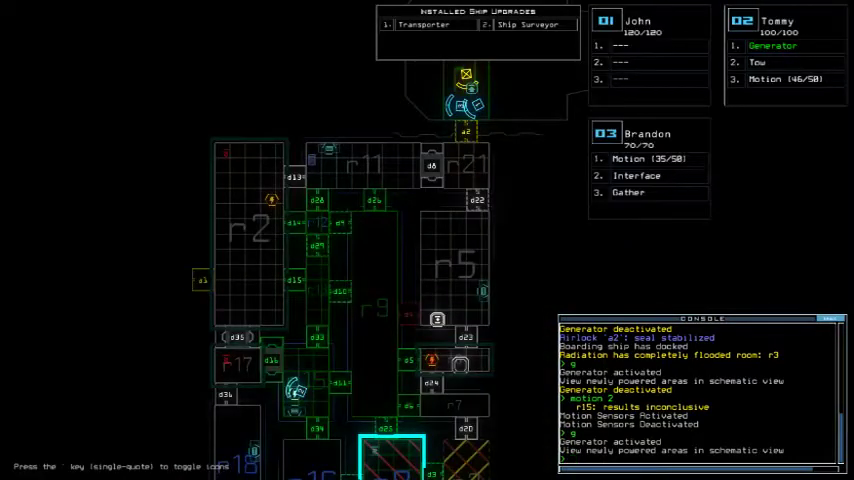
pyautogui.press('Down')
pyautogui.write('16')
pyautogui.press('Return')
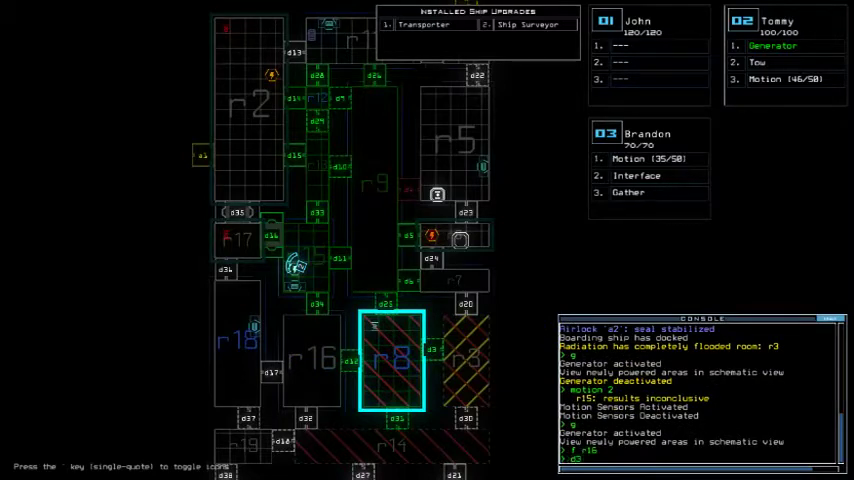
# - Drive Tommy through doors d34 and d11, then restart the generator closing two doors
pyautogui.press('space')
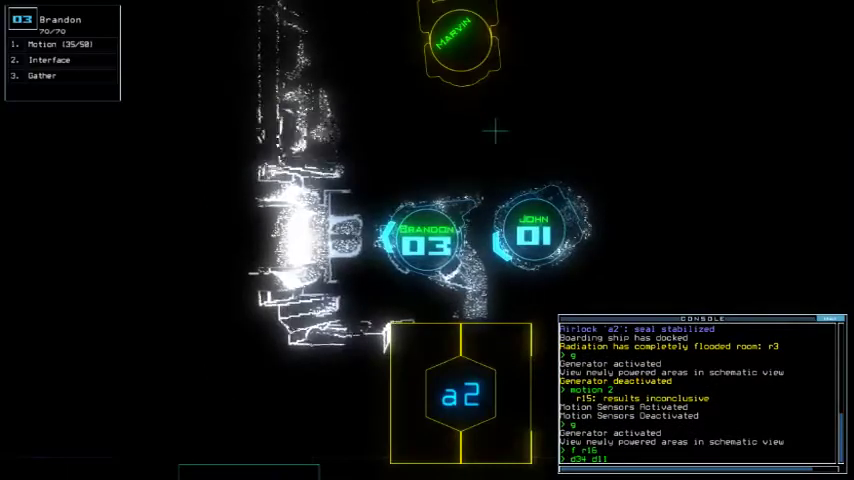
pyautogui.press('2')
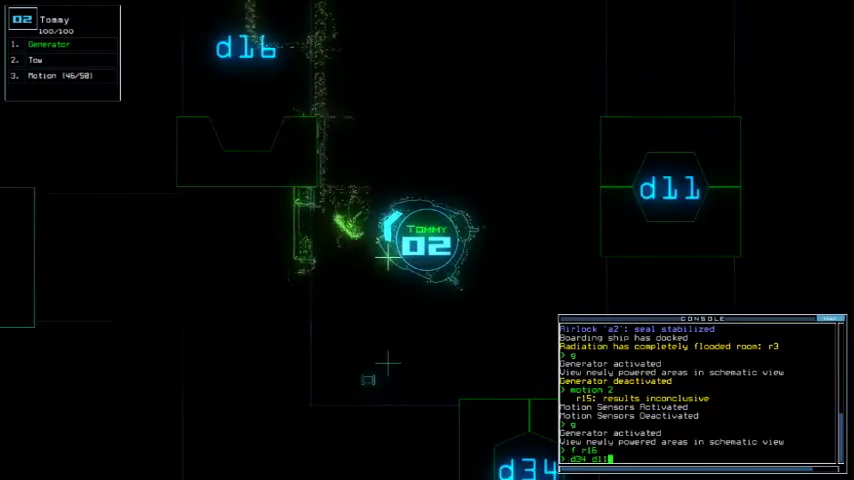
pyautogui.press('Return')
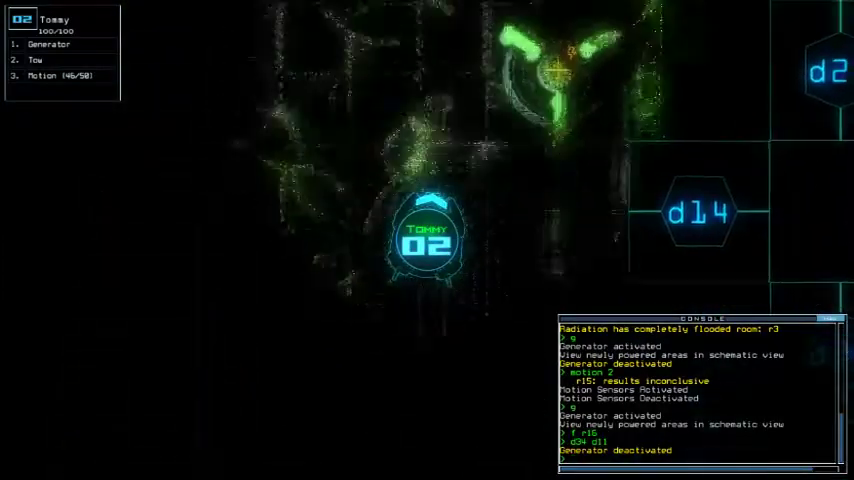
pyautogui.write('gioccoc')
pyautogui.press('Return')
pyautogui.press('space')
pyautogui.press('Down')
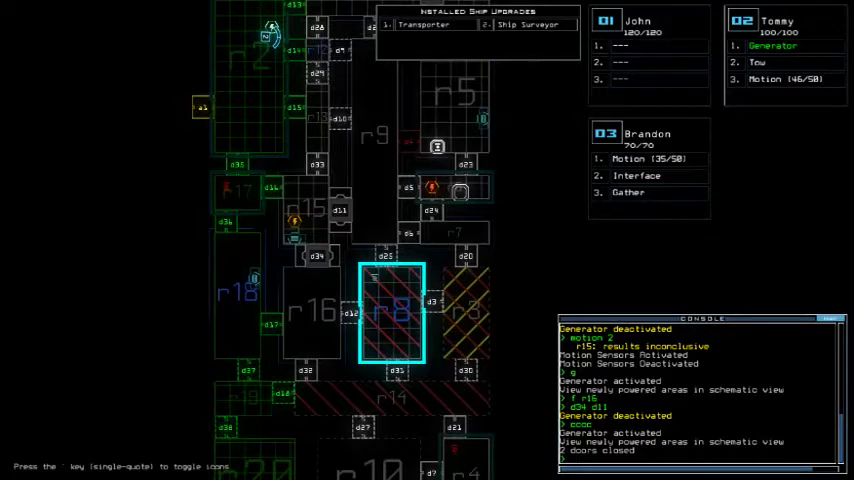
# - Toggle doors d35, d16 and d26, restarting the generator twice
pyautogui.press('Up')
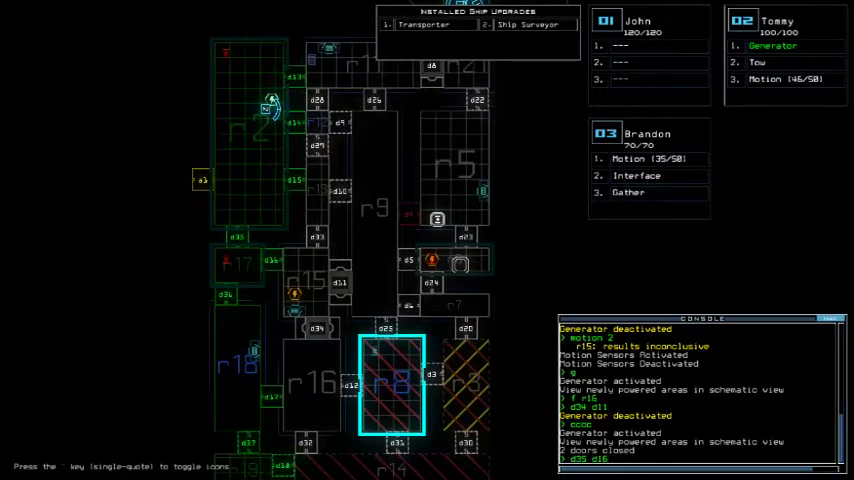
pyautogui.press('Return')
pyautogui.press('space')
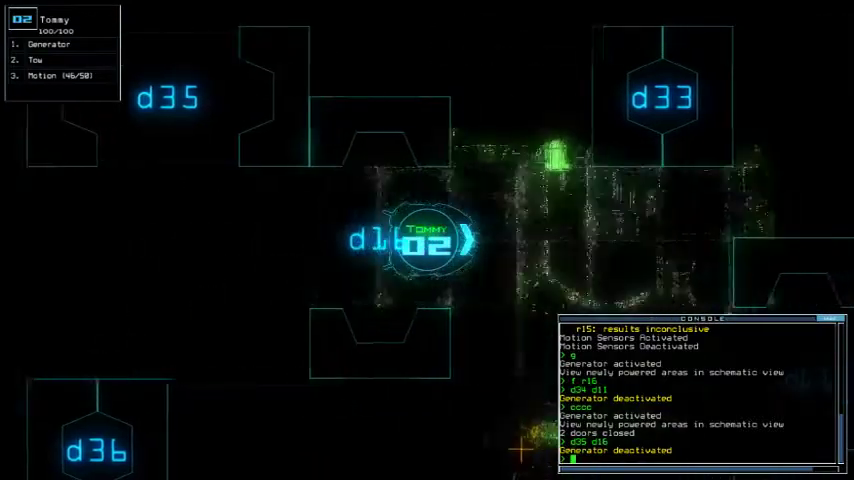
pyautogui.write('g')
pyautogui.press('Return')
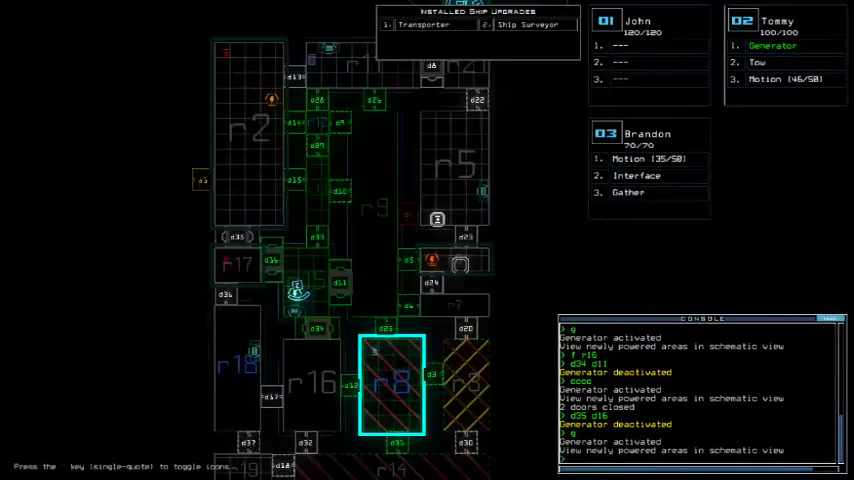
pyautogui.scroll(-3, 350, 240)
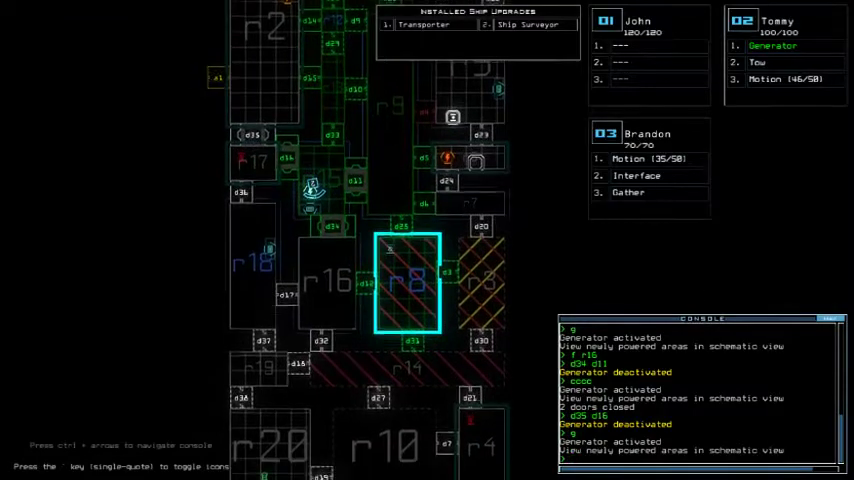
pyautogui.press('Up')
pyautogui.press('Up')
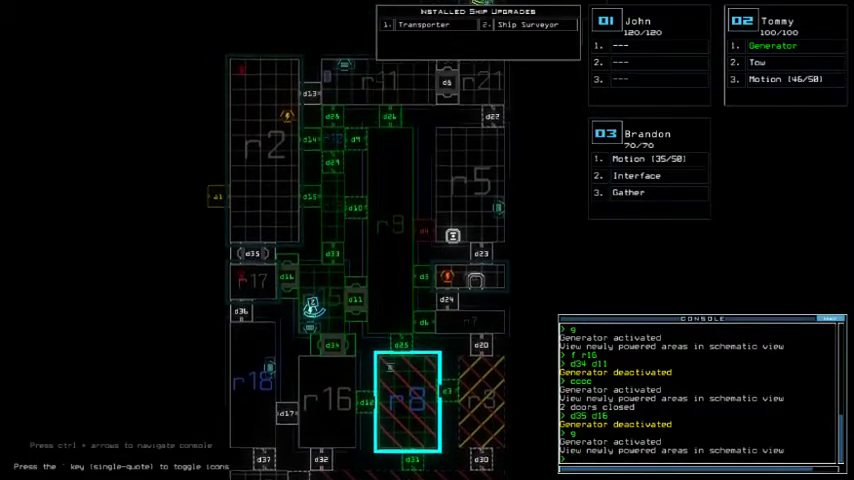
pyautogui.press('Return')
pyautogui.write('d26')
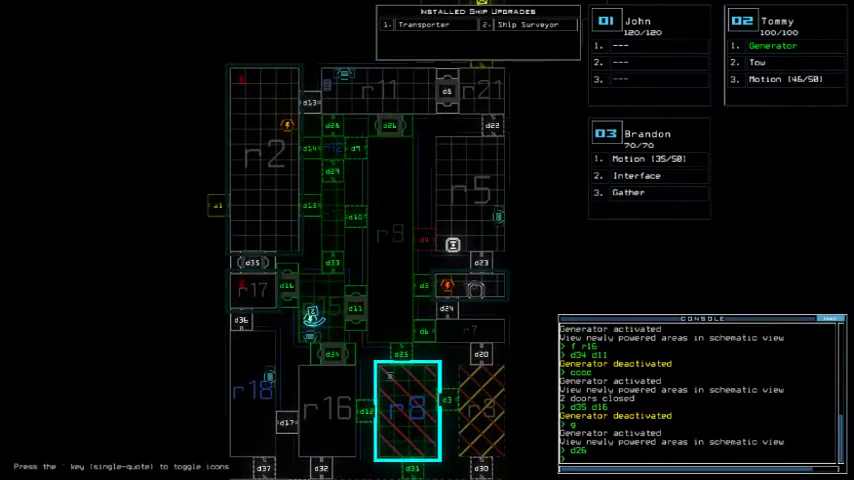
pyautogui.press('space')
pyautogui.write('g;d35')
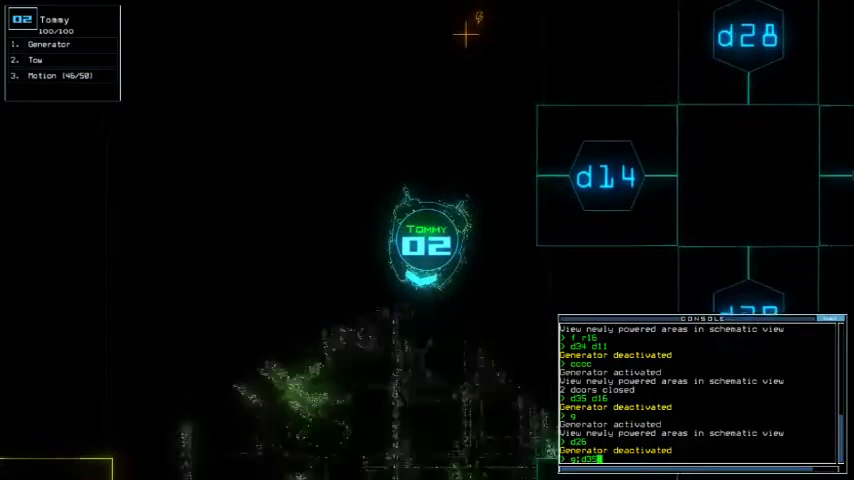
pyautogui.press('Return')
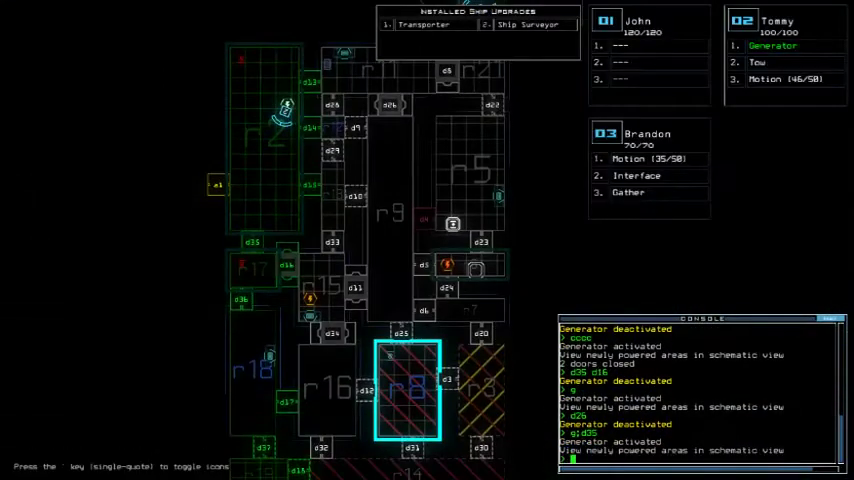
pyautogui.write('d16')
# - Open door d16 and pan the map to confirm r8's transporter signal is weak
pyautogui.press('Up')
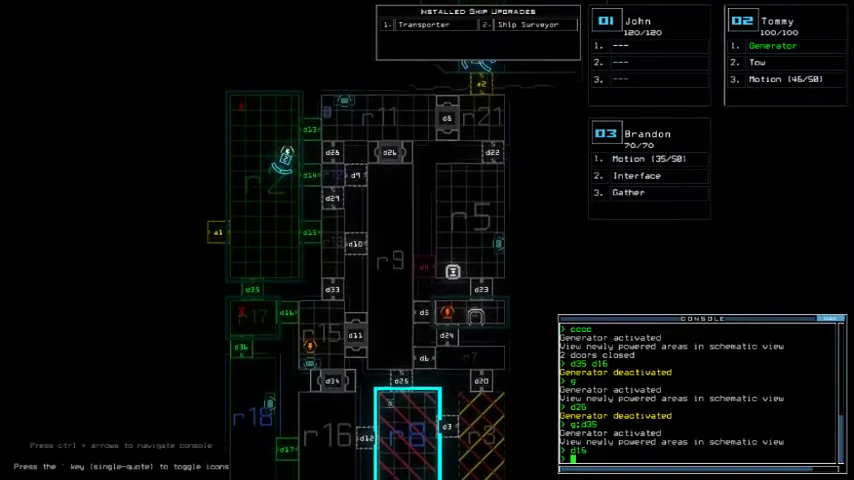
pyautogui.press('Return')
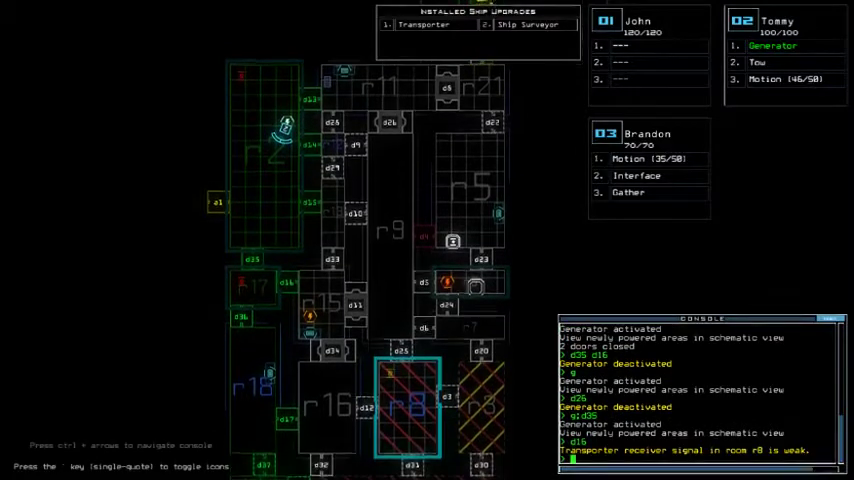
pyautogui.press('Down')
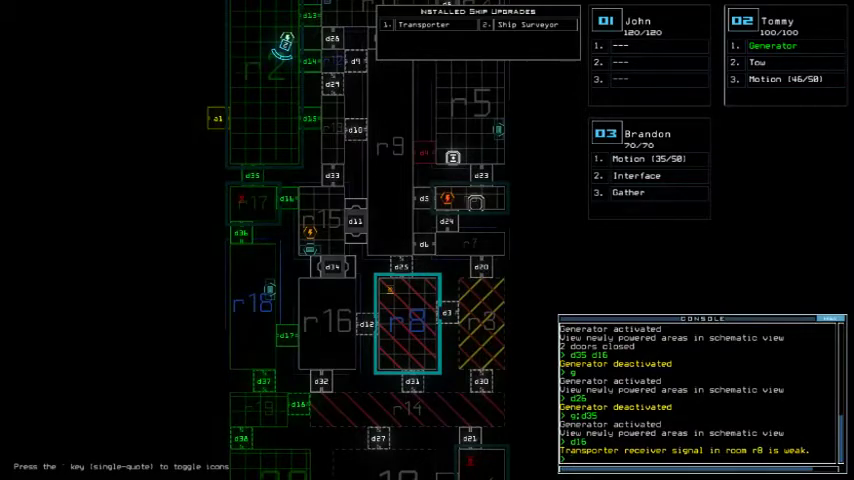
pyautogui.press('space')
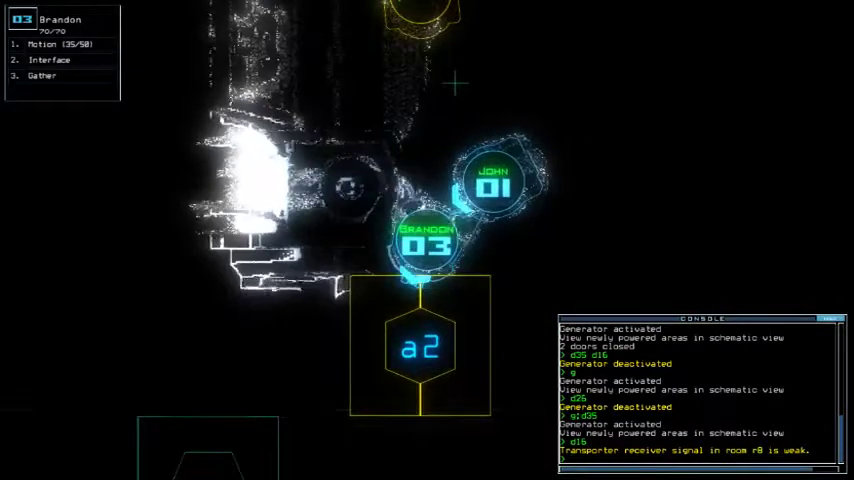
pyautogui.press('space')
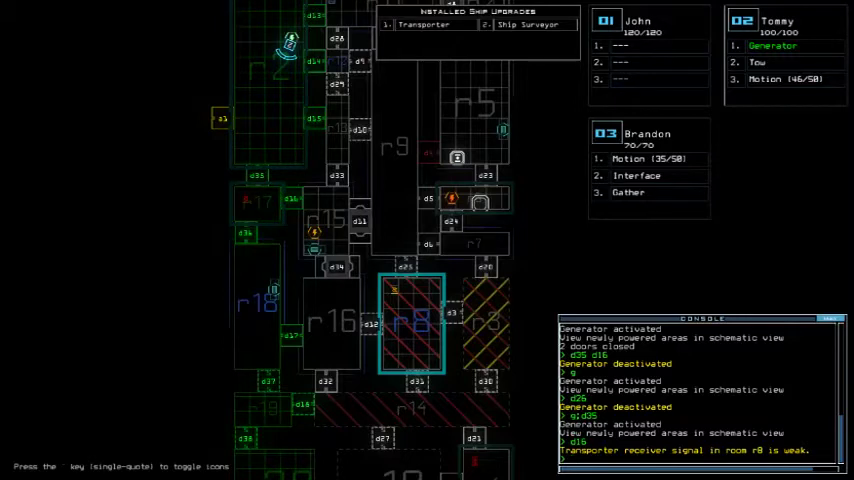
pyautogui.press('Down')
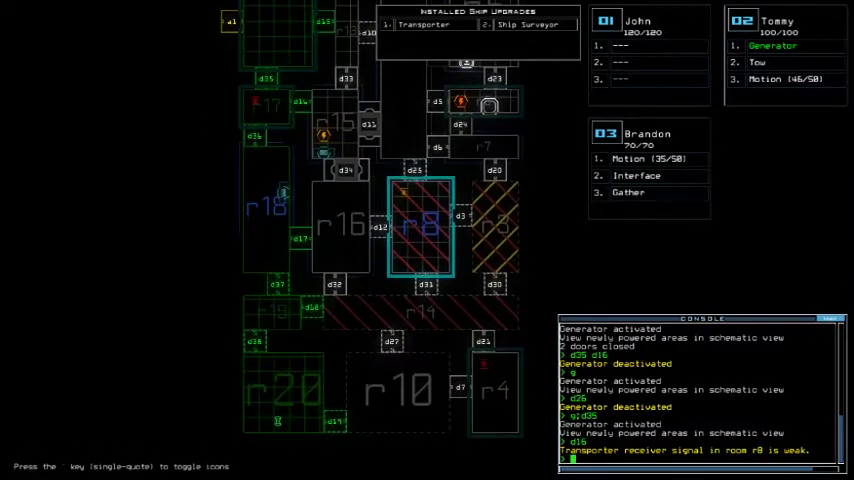
pyautogui.press('Up')
pyautogui.press('Up')
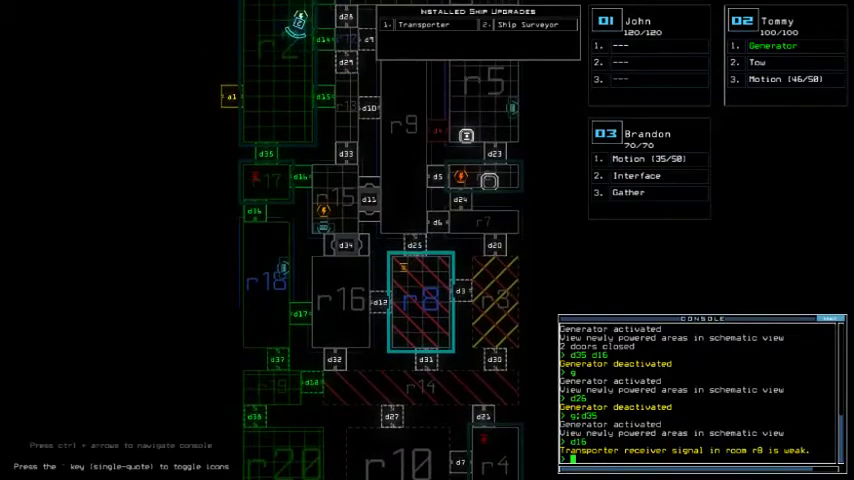
pyautogui.write('3')
pyautogui.write('r r')
pyautogui.write('d3 ai')
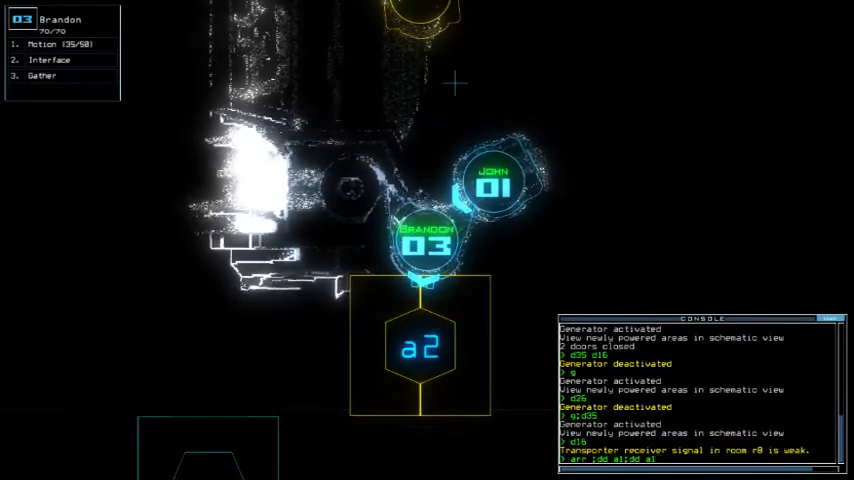
# - Vent rooms by opening doors d17, d37, d38 and d18, then close all four
pyautogui.press('Return')
pyautogui.scroll(3, 380, 200)
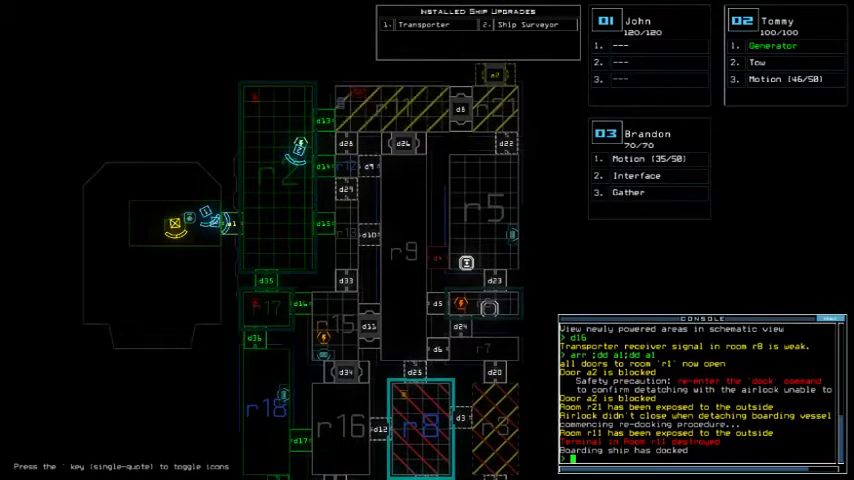
pyautogui.press('space')
pyautogui.press('space')
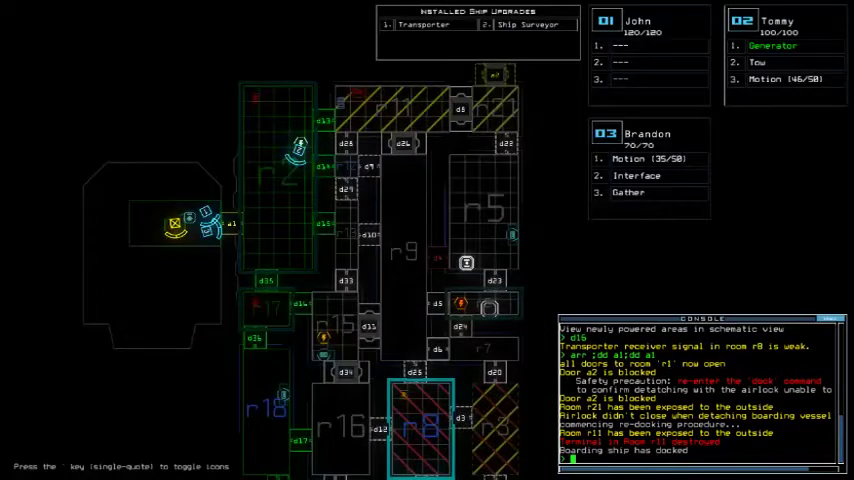
pyautogui.scroll(-3, 380, 200)
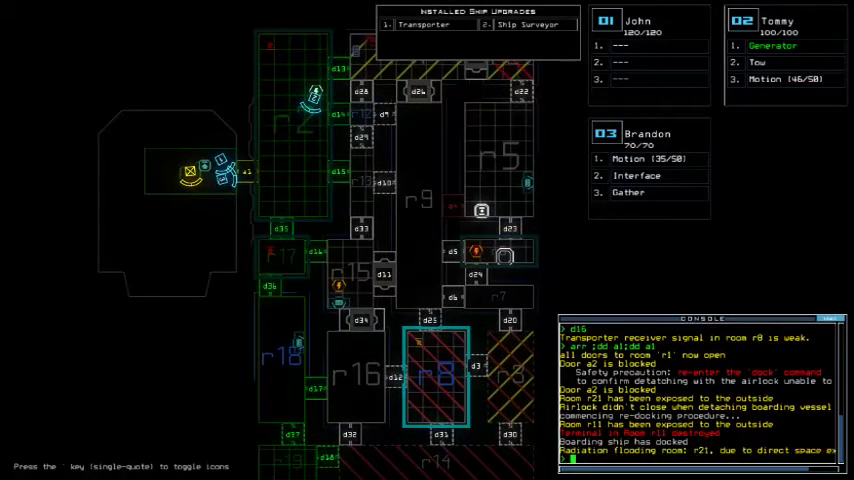
pyautogui.scroll(2, 380, 200)
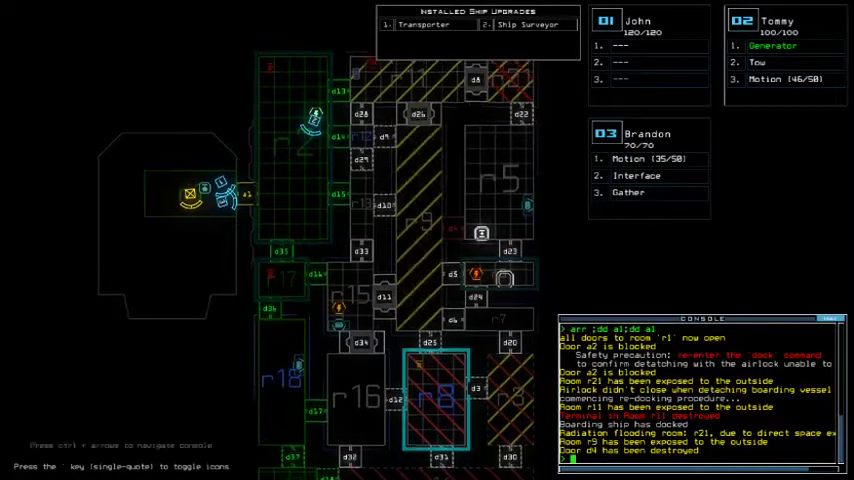
pyautogui.scroll(-2, 380, 200)
pyautogui.write('d17 d3')
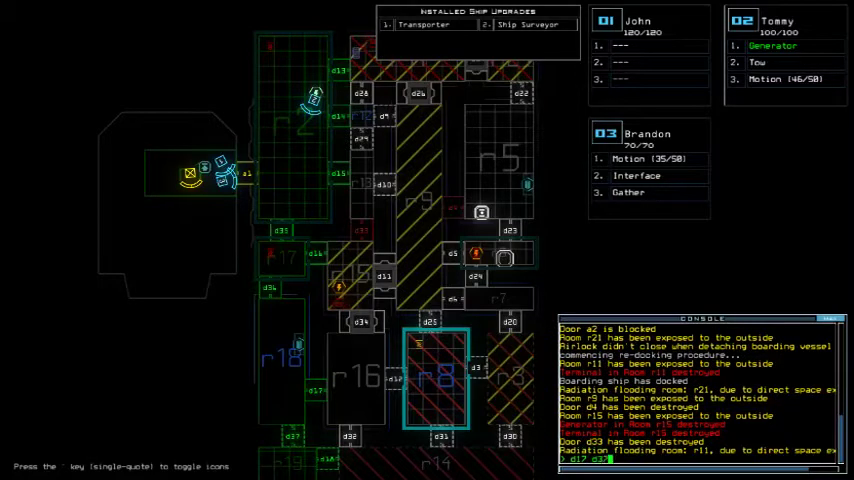
pyautogui.press('Return')
pyautogui.scroll(-3, 380, 200)
pyautogui.write('d38 d1')
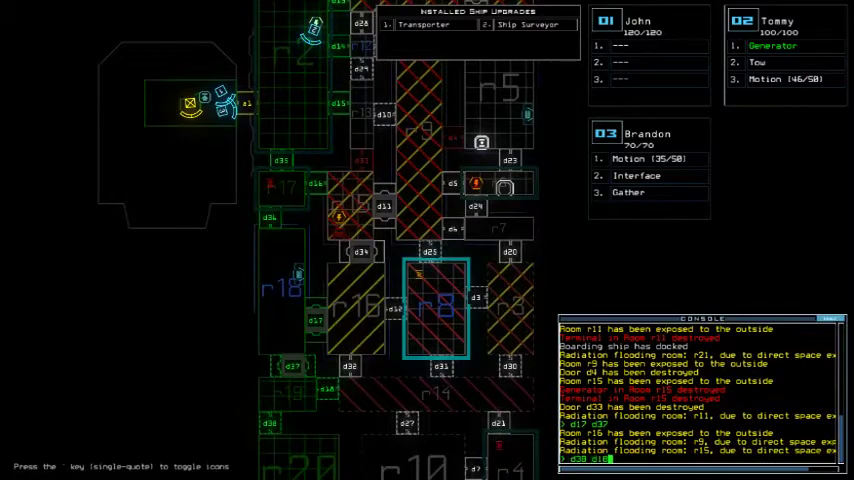
pyautogui.press('Return')
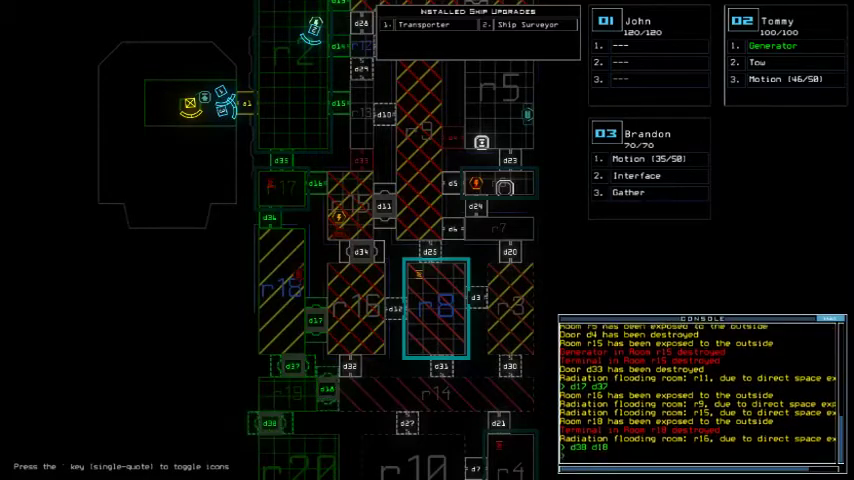
pyautogui.write('cccc')
pyautogui.press('Return')
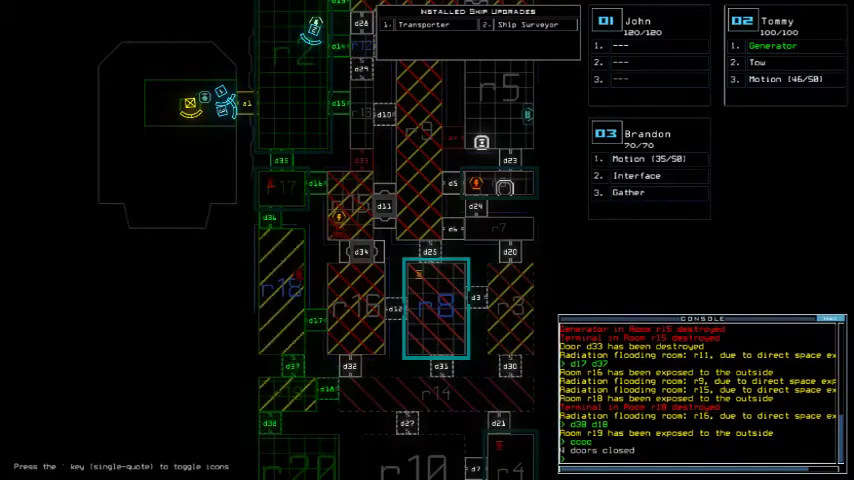
# - Open room r1's doors, attempt re-docking at airlocks a2 and a1, and close r1
pyautogui.press('space')
pyautogui.write('ar1')
pyautogui.press('Return')
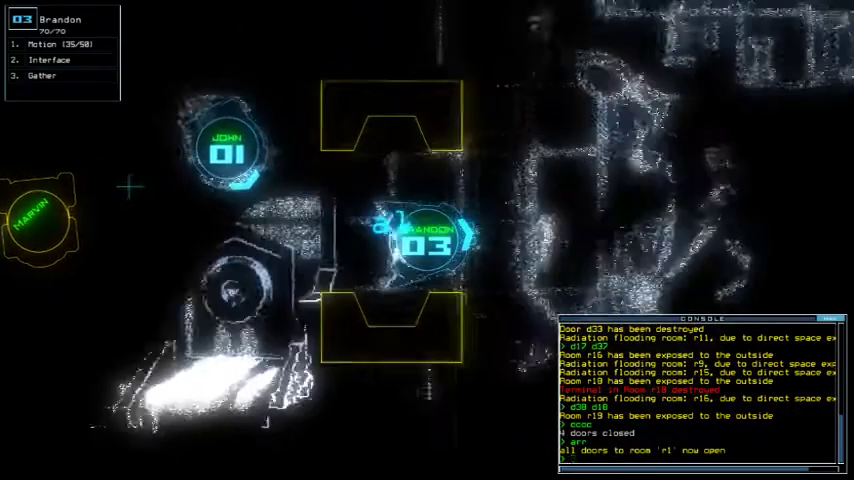
pyautogui.write('d3 a2')
pyautogui.press('Return')
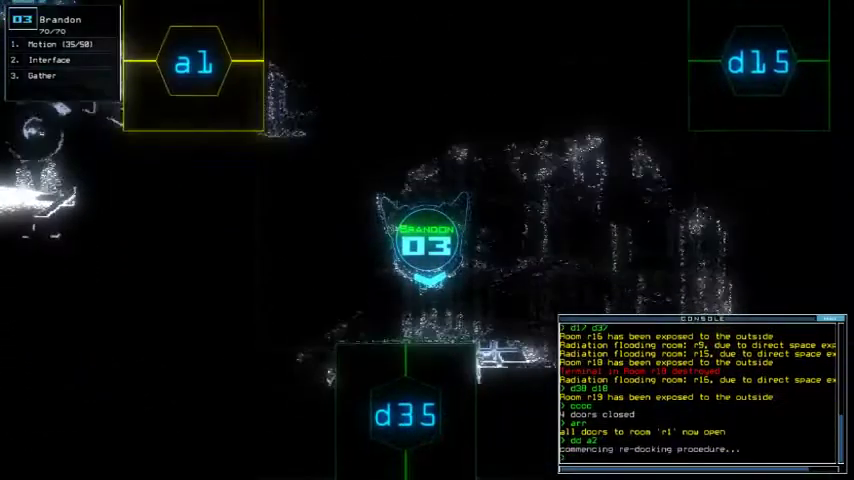
pyautogui.press('space')
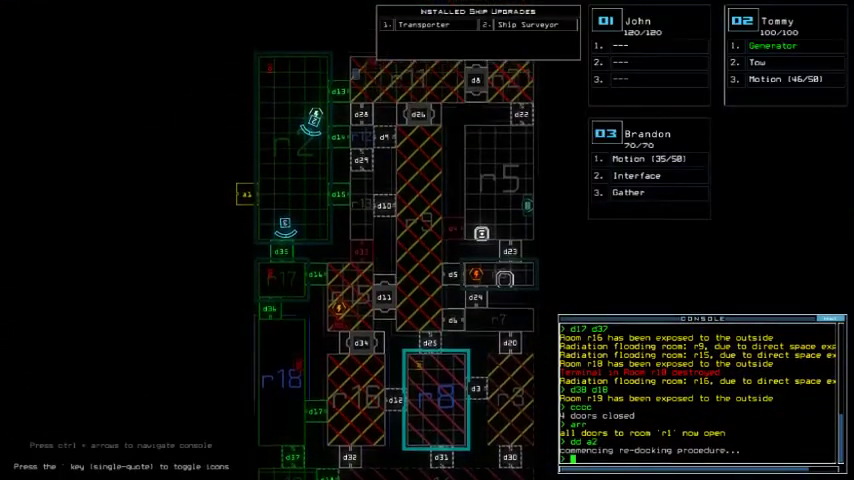
pyautogui.press('Up')
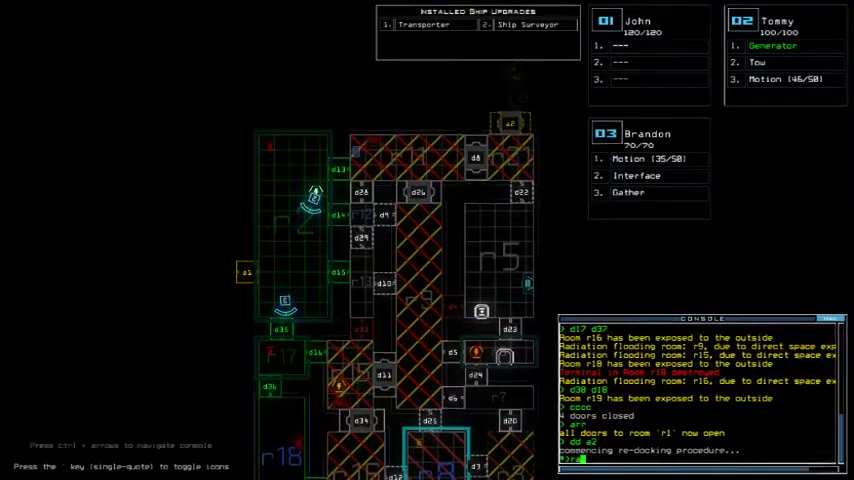
pyautogui.press('Return')
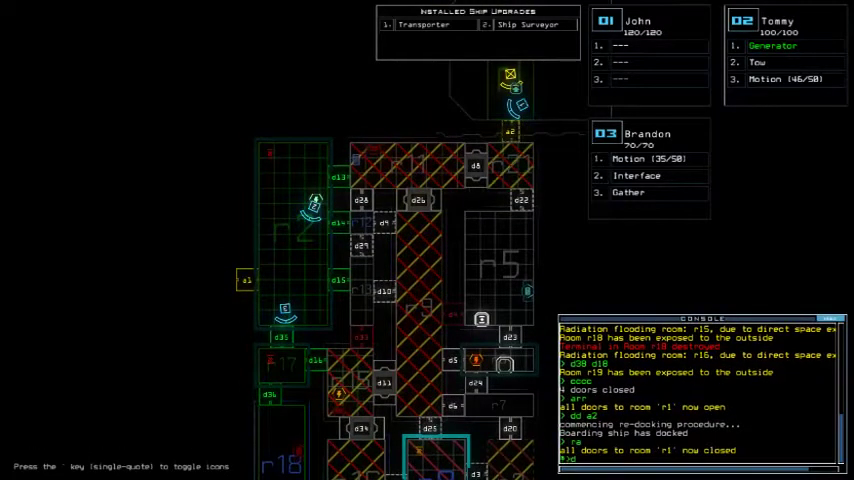
pyautogui.write('dd a1')
pyautogui.press('Return')
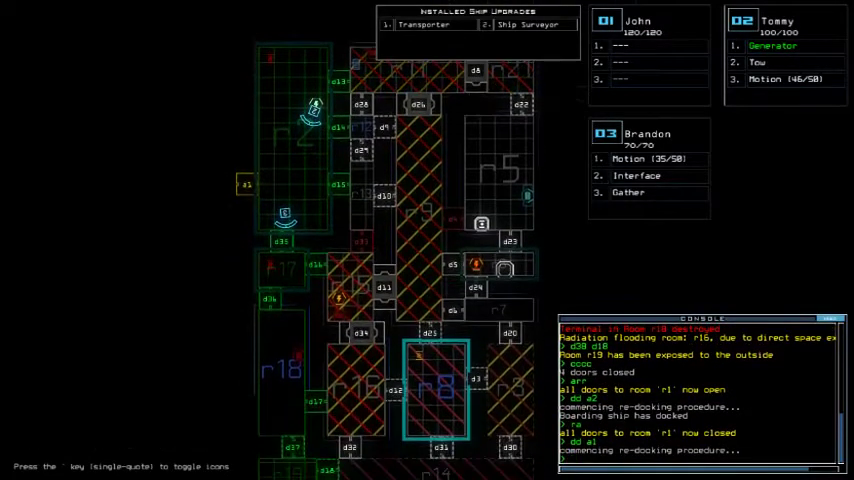
pyautogui.write('3d35')
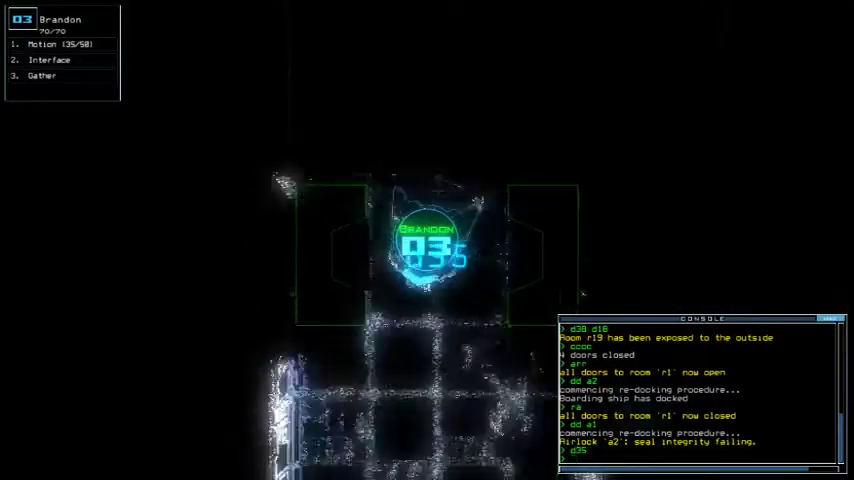
# - Send drone 03 through d35 and d36, re-dock at a2, and close two doors
pyautogui.press('Return')
pyautogui.press('space')
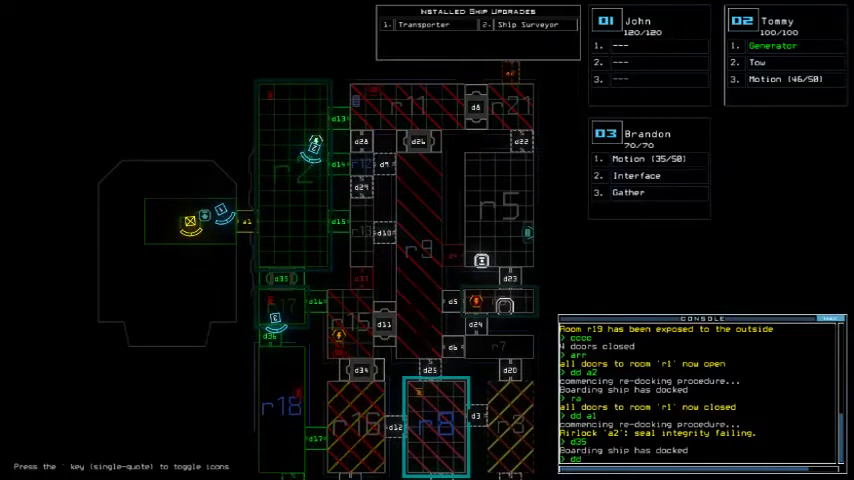
pyautogui.write('dd a2')
pyautogui.press('Return')
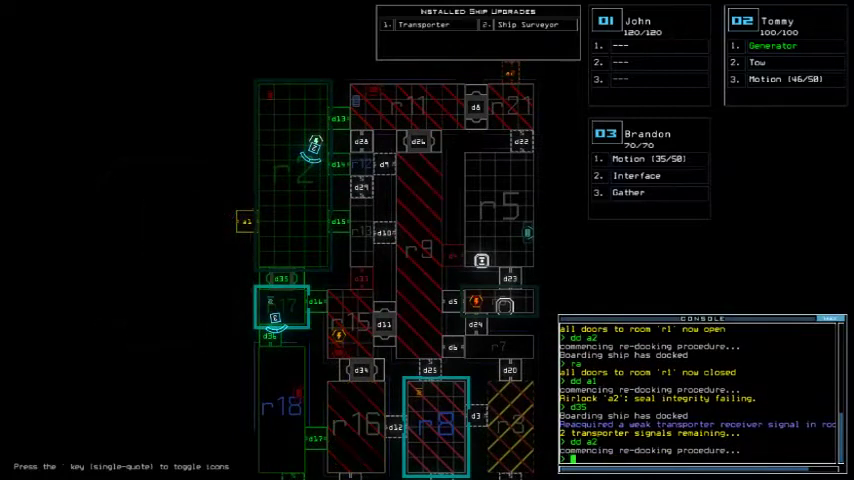
pyautogui.press('space')
pyautogui.write('d36')
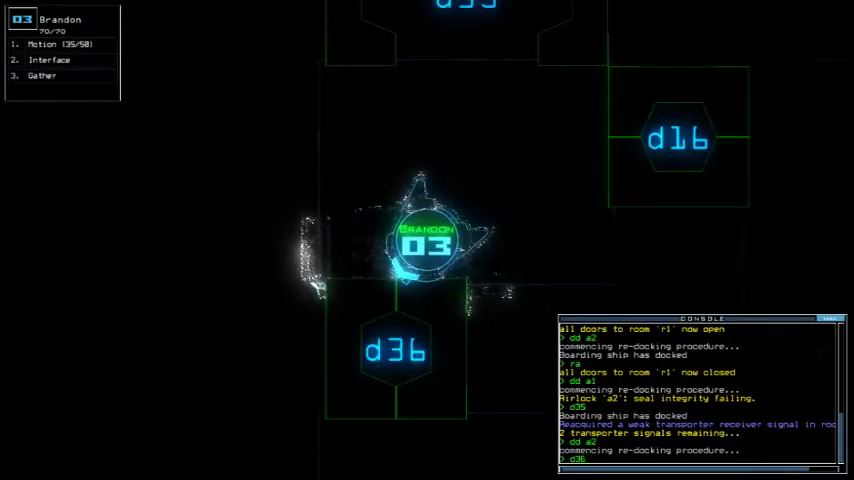
pyautogui.write('cc')
pyautogui.press('Return')
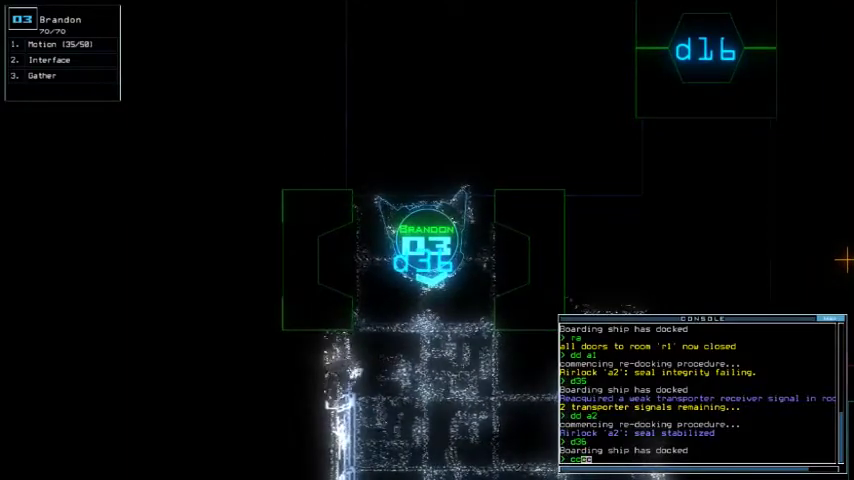
pyautogui.write('d17')
pyautogui.press('Return')
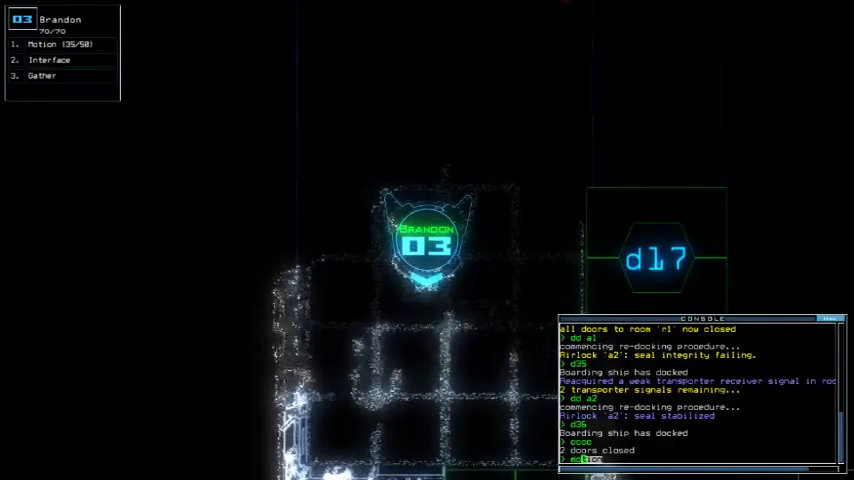
# - Send Brandon through doors d37 and d18 and close the two open doors
pyautogui.press('Return')
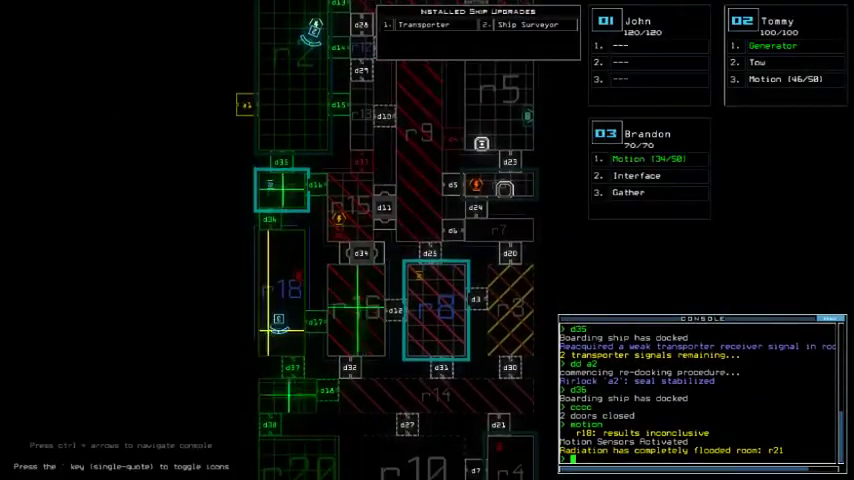
pyautogui.press('space')
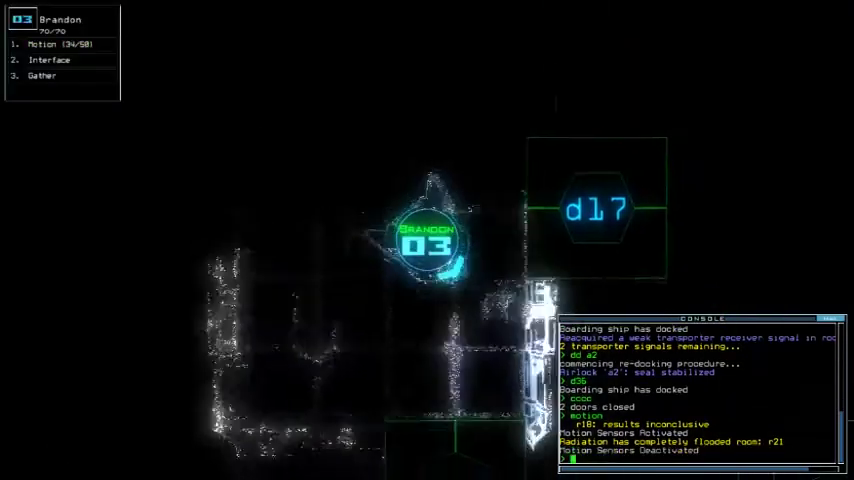
pyautogui.write('d37')
pyautogui.press('Return')
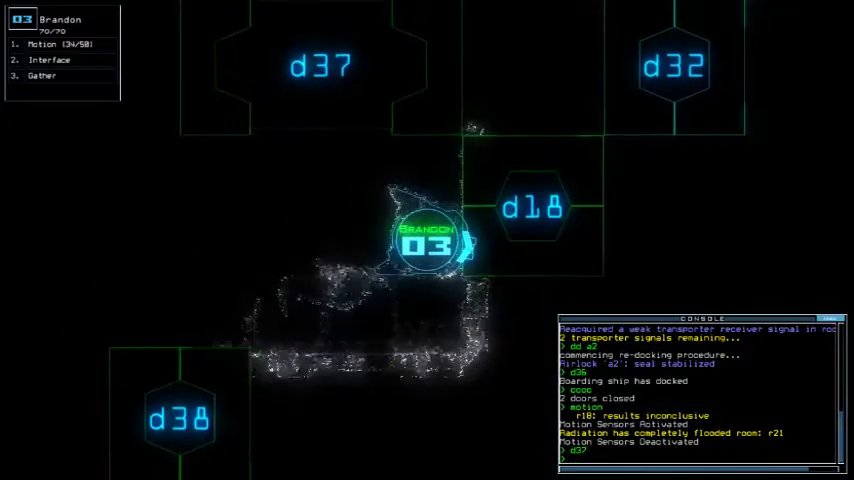
pyautogui.press('space')
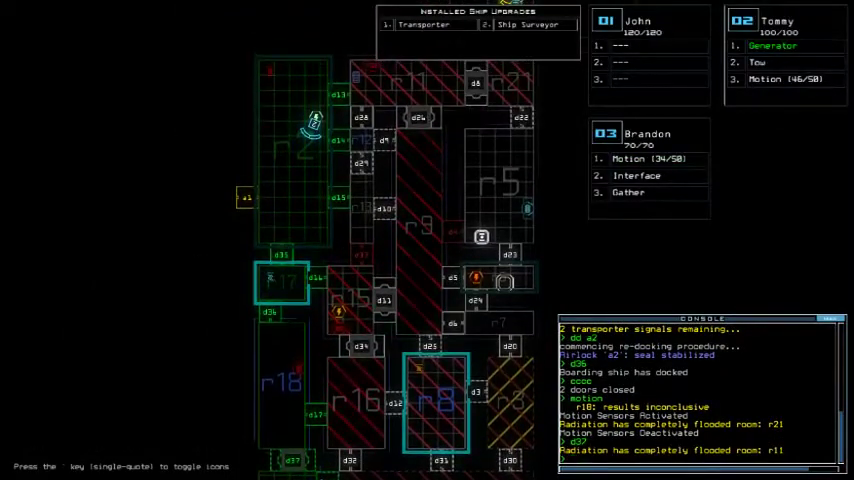
pyautogui.press('space')
pyautogui.write('d18')
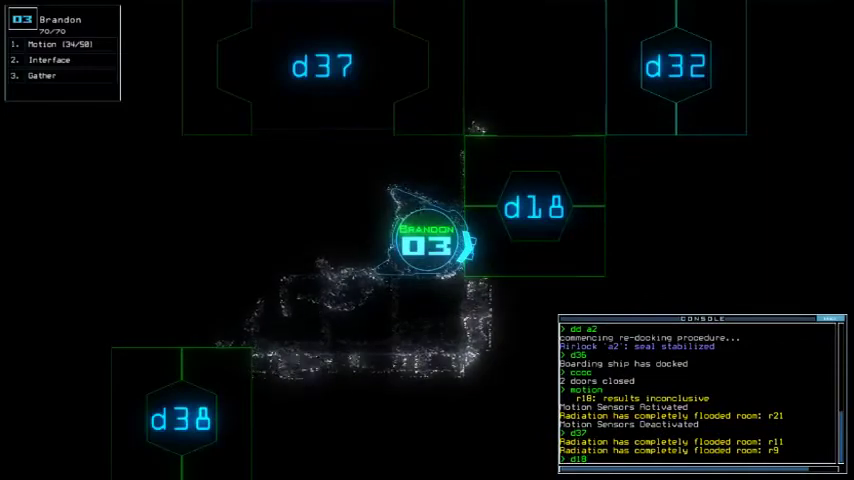
pyautogui.press('Return')
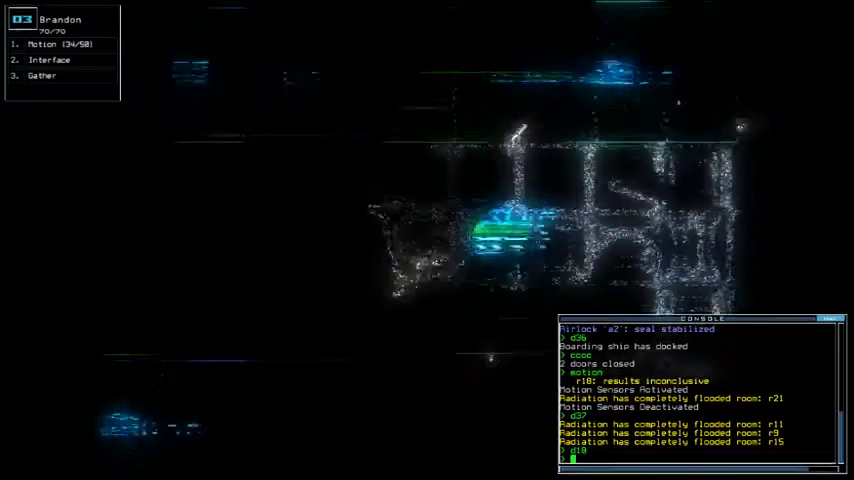
pyautogui.write('cccc')
pyautogui.press('Return')
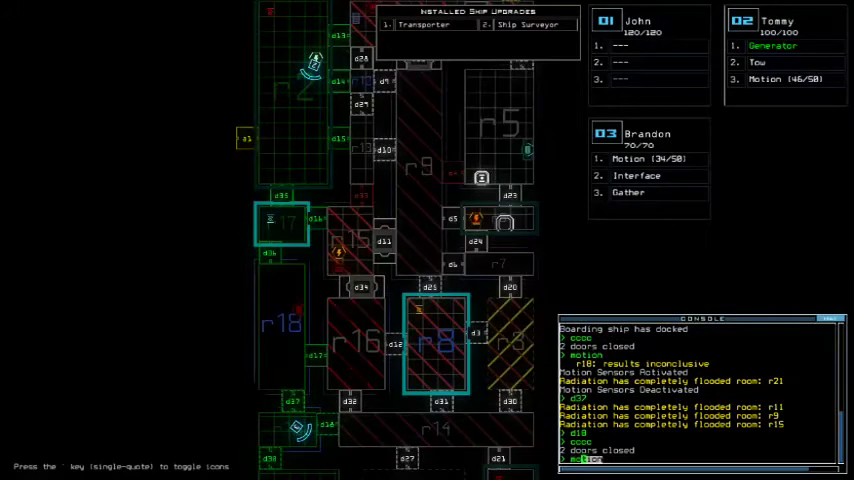
pyautogui.write('otion 3')
# - Run Brandon's motion scans, toggle door d19, and close the doors around the drones
pyautogui.press('Return')
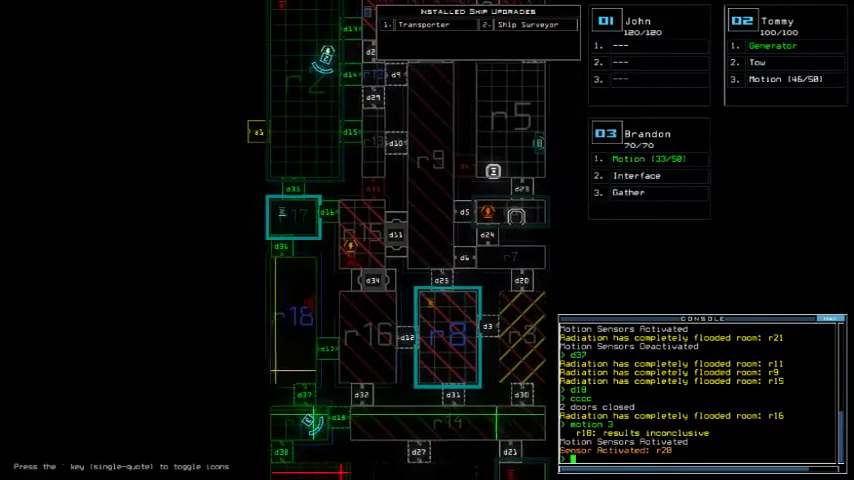
pyautogui.write('d19')
pyautogui.press('Return')
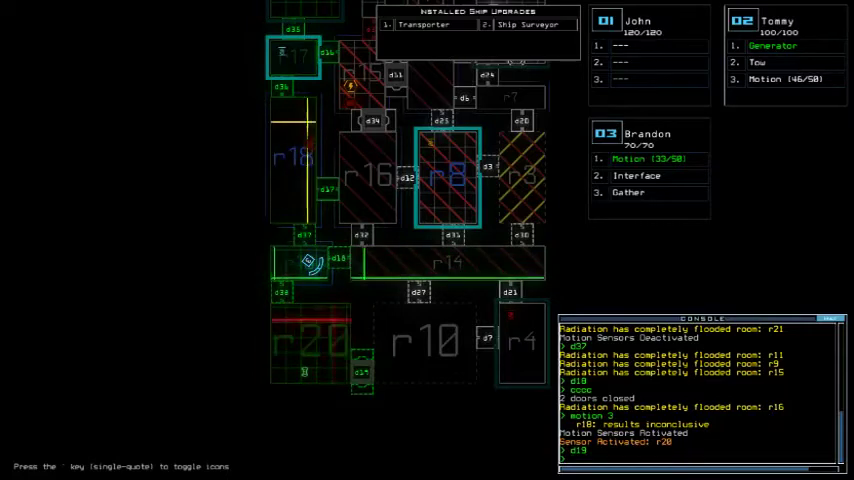
pyautogui.press('Return')
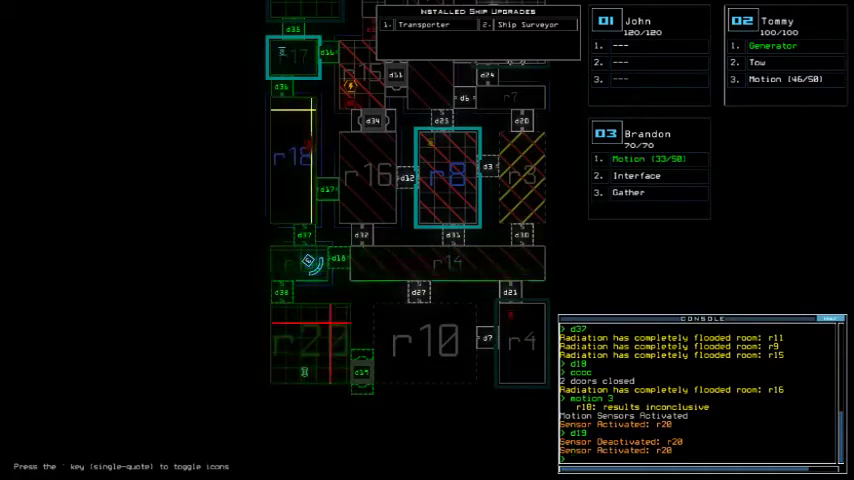
pyautogui.press('Escape')
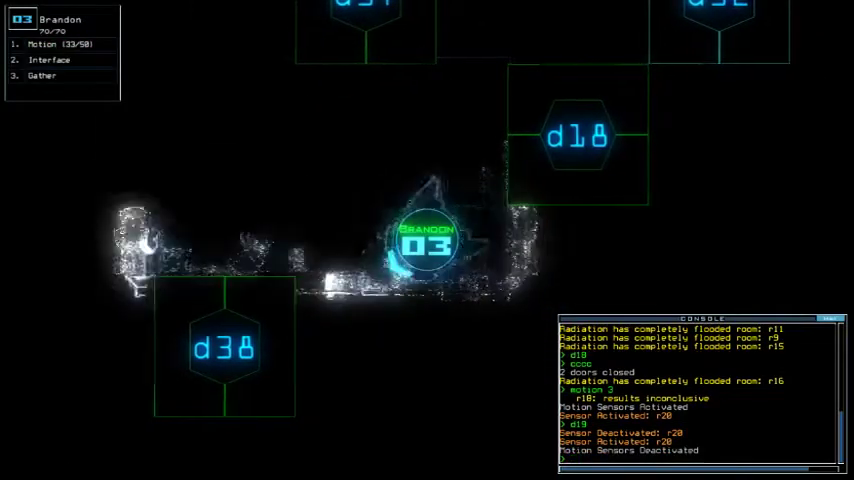
pyautogui.press('space')
pyautogui.write('motion')
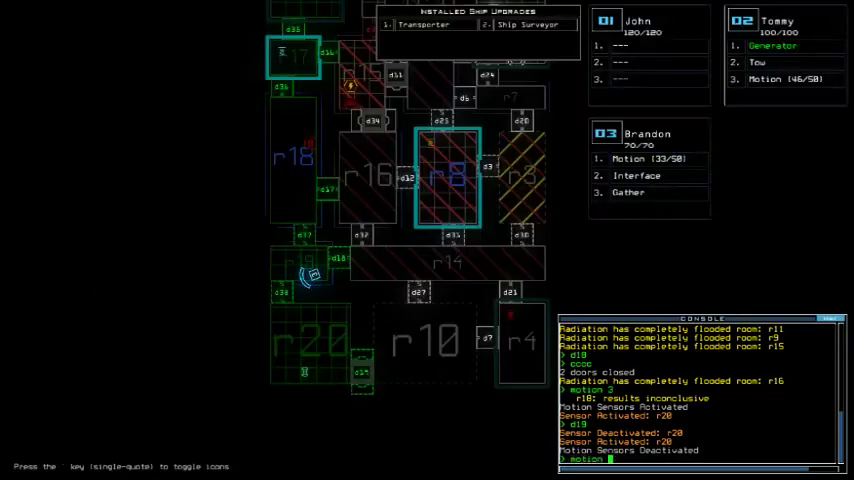
pyautogui.write('3')
pyautogui.press('Return')
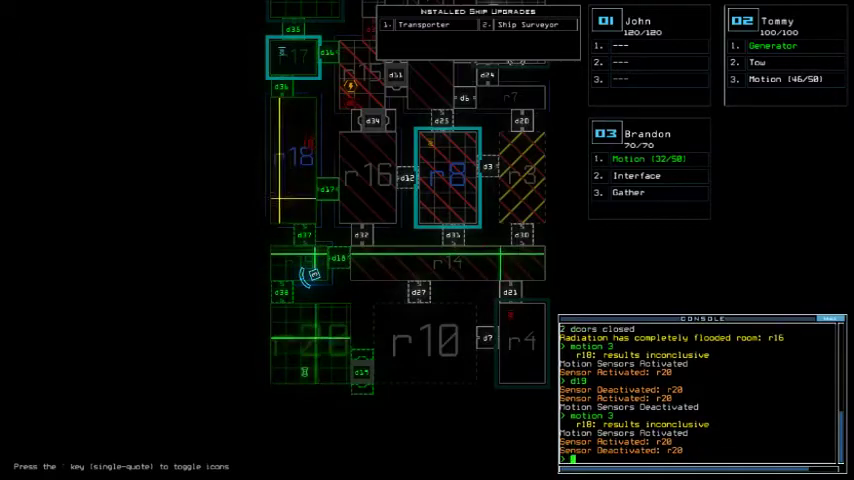
pyautogui.press('Return')
pyautogui.write('d38')
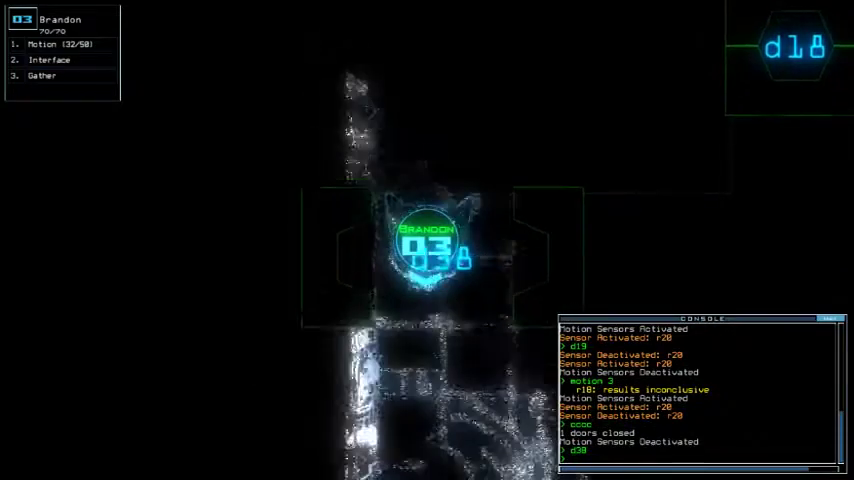
# - Open door d38, gather the room's fuel with Brandon, and close the door behind him
pyautogui.press('Return')
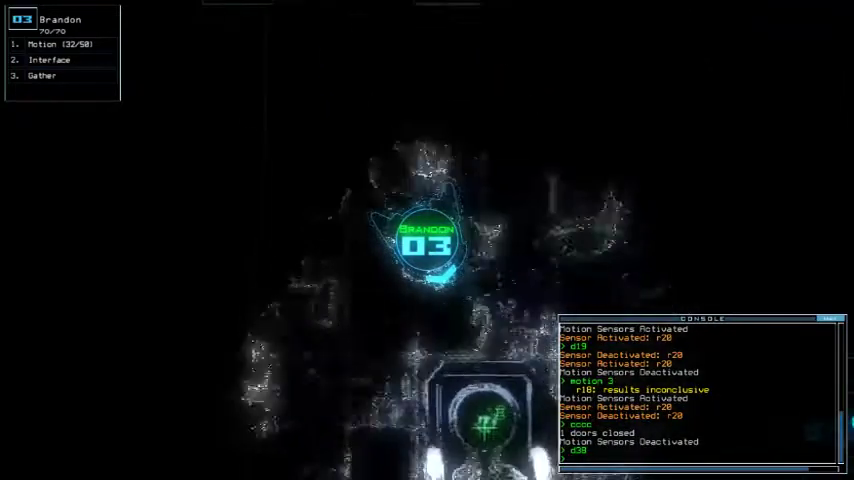
pyautogui.write('g')
pyautogui.press('Return')
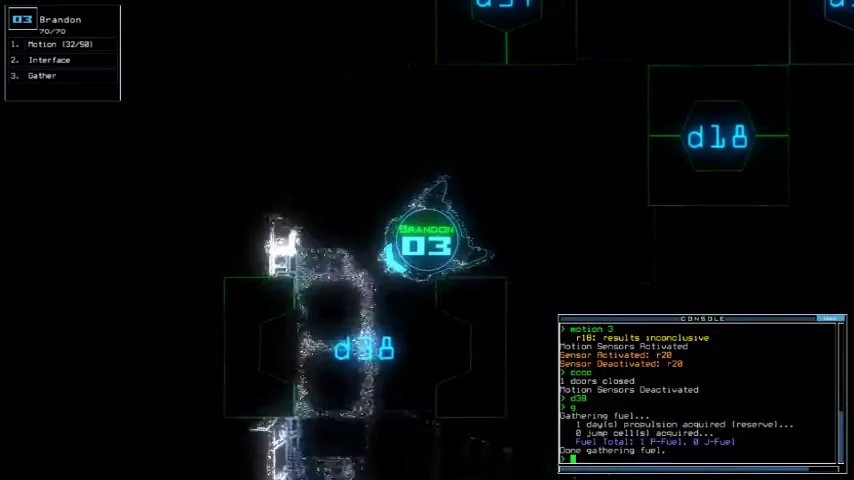
pyautogui.write('cccc')
pyautogui.press('Return')
pyautogui.press('space')
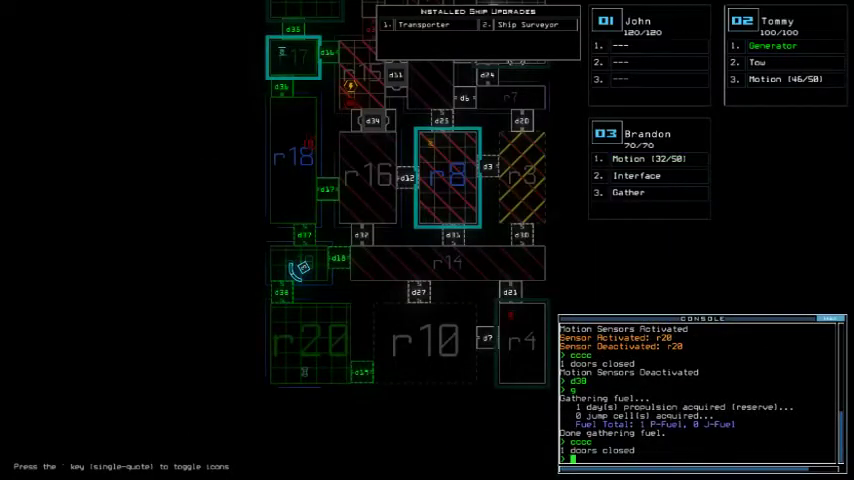
pyautogui.press('space')
pyautogui.write('f r')
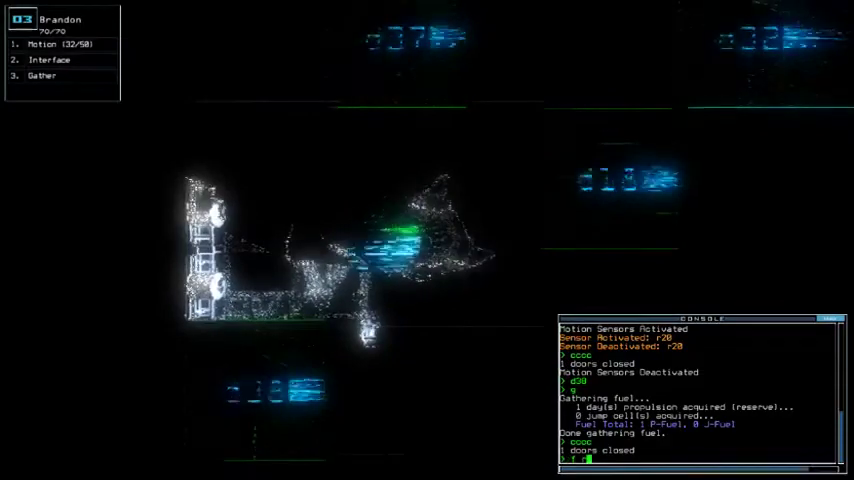
# - Focus on room r18, rerun Brandon's motion scan, and reopen d19 for a weak signal
pyautogui.press('space')
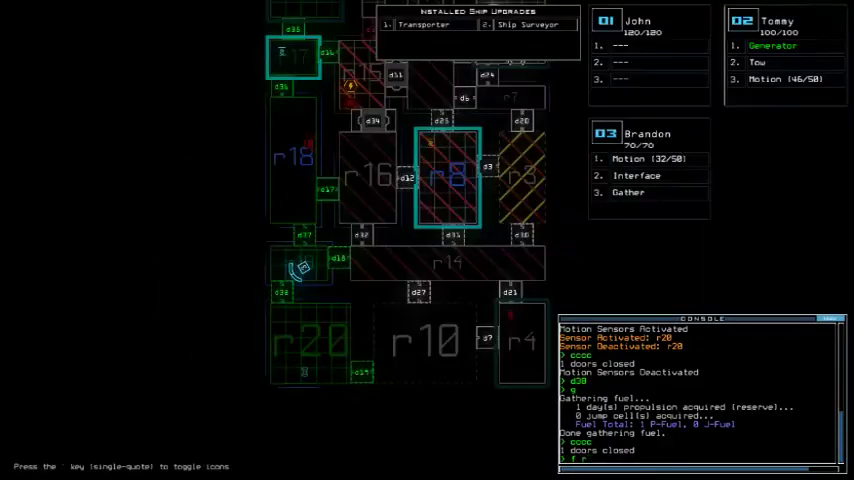
pyautogui.write('18')
pyautogui.press('Return')
pyautogui.write('d37')
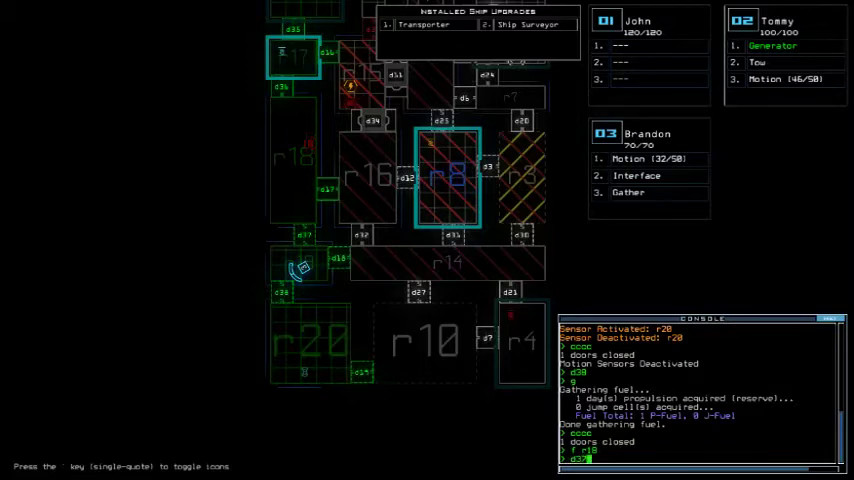
pyautogui.press('Up')
pyautogui.press('Up')
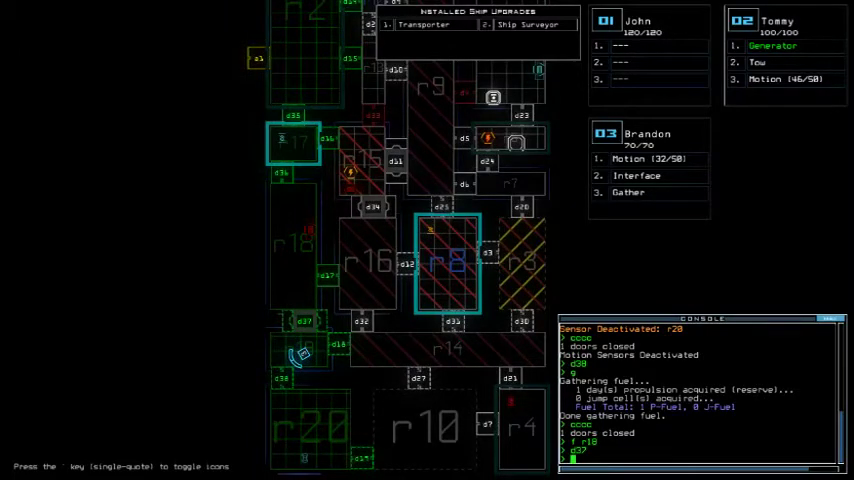
pyautogui.write('motion 3')
pyautogui.press('Return')
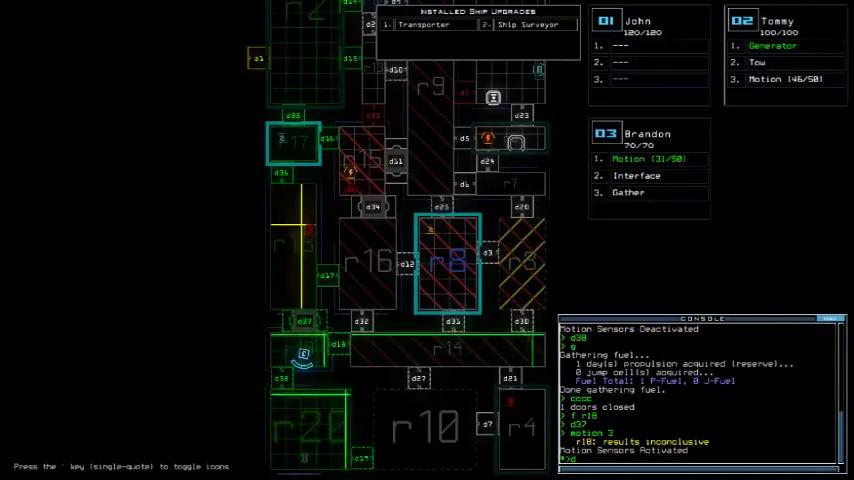
pyautogui.write('d19')
pyautogui.press('Return')
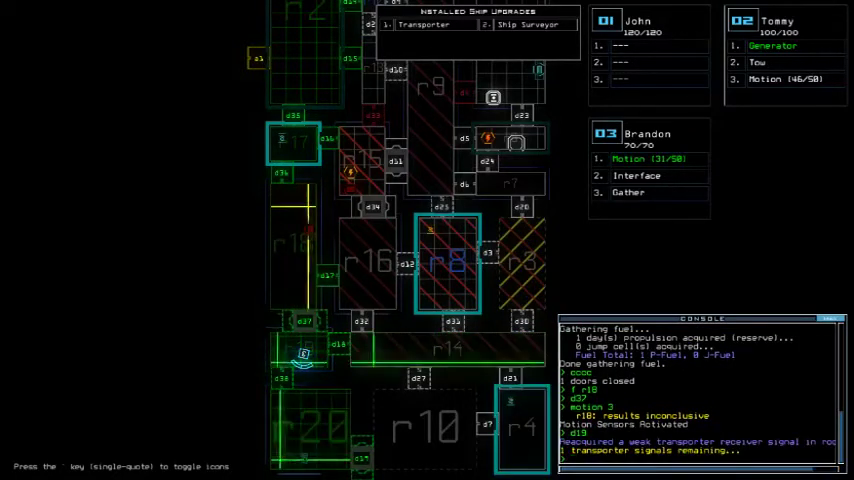
pyautogui.write('dd a1')
# - Start re-docking at a1 and move Brandon through doors d36 and d35, closing them behind
pyautogui.press('Return')
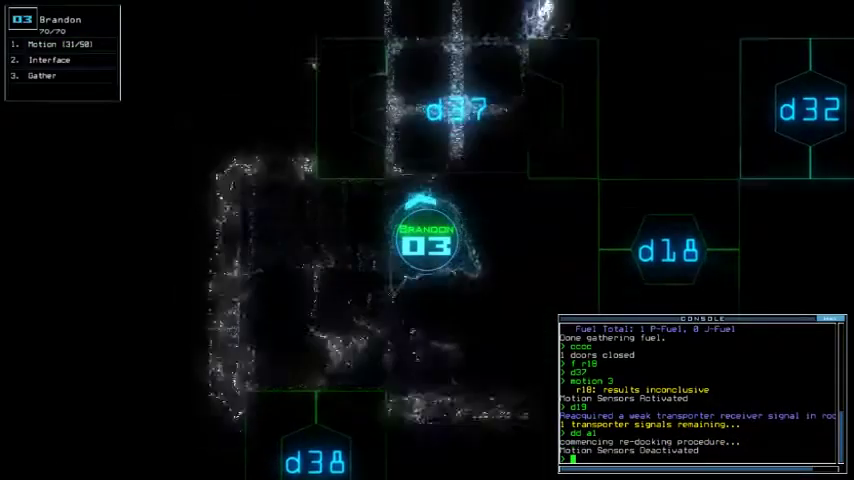
pyautogui.write('cccc')
pyautogui.press('Return')
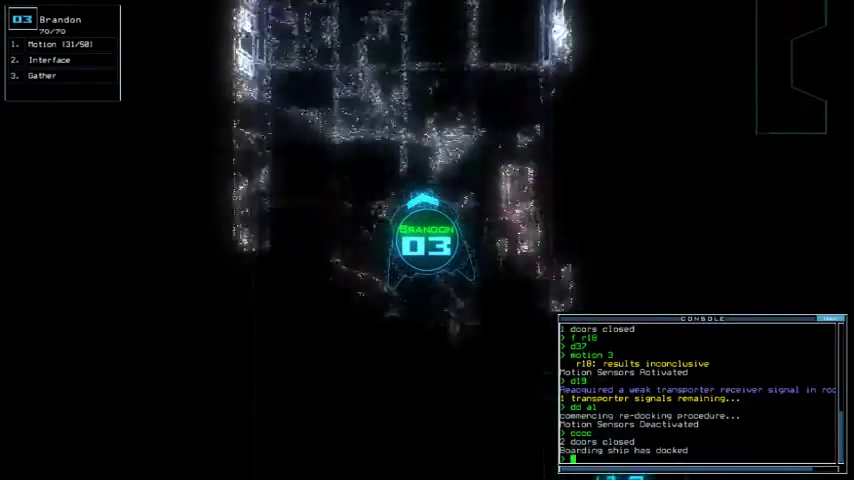
pyautogui.write('d36')
pyautogui.press('Return')
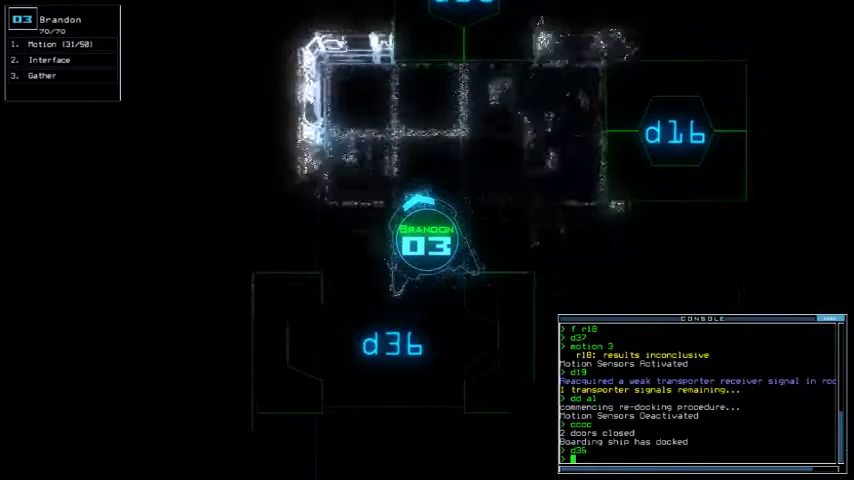
pyautogui.write('d35')
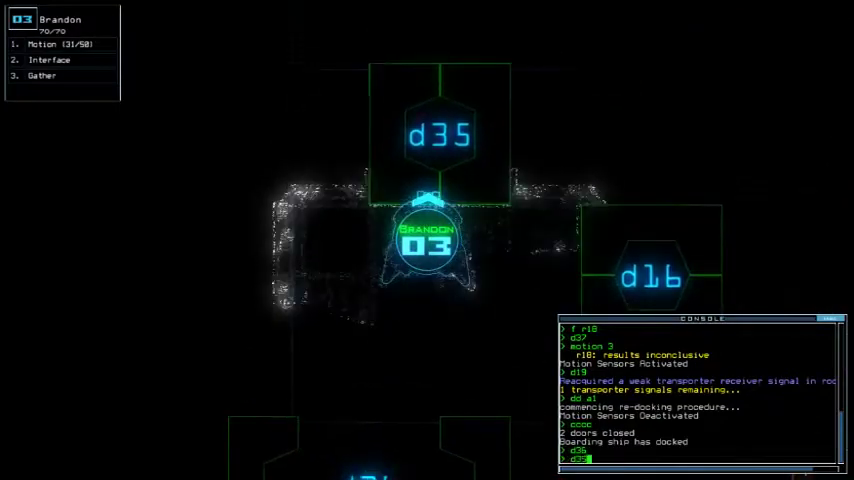
pyautogui.press('Return')
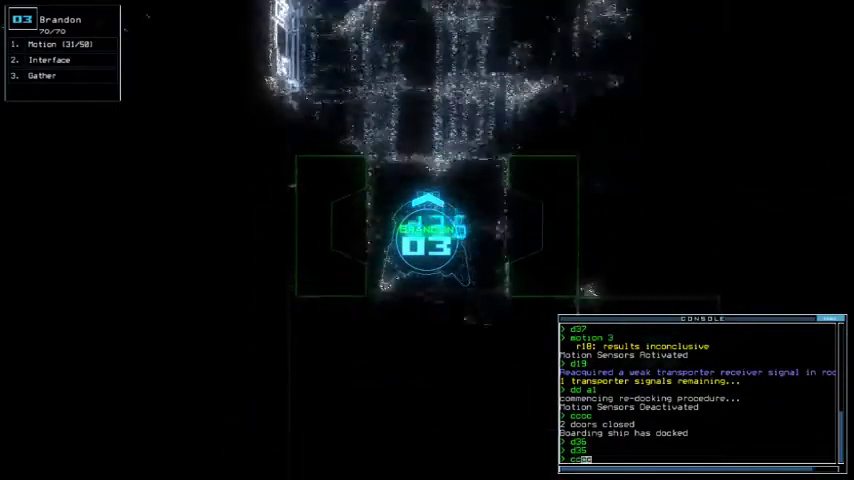
pyautogui.write('cccc')
pyautogui.press('Return')
pyautogui.write('tv')
# - Attempt transporting the drones, then bring Tommy back to r1 and close its doors
pyautogui.press('Return')
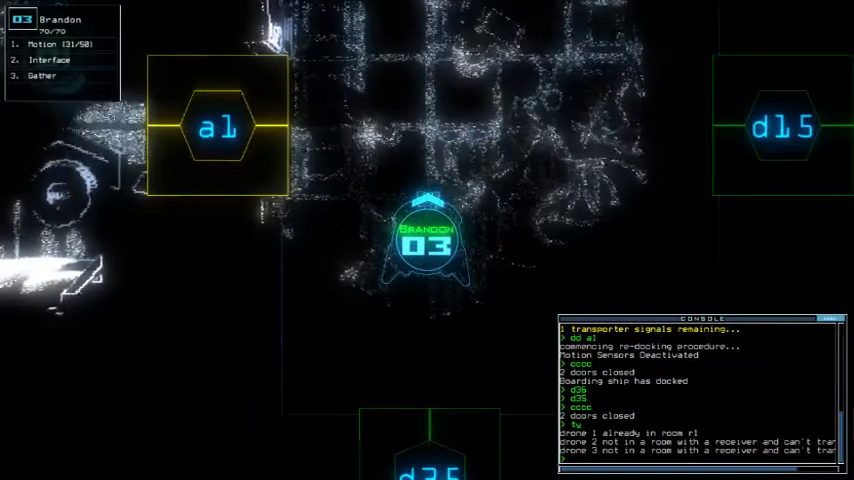
pyautogui.press('space')
pyautogui.press('space')
pyautogui.write('ar')
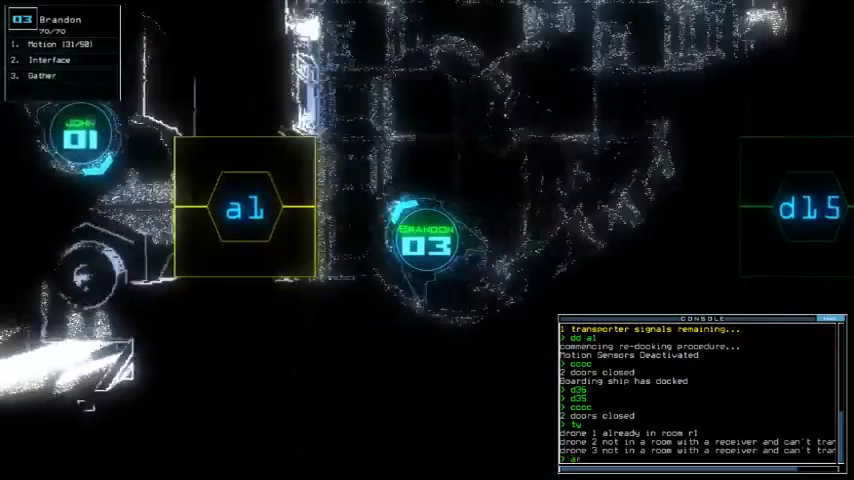
pyautogui.write('a1')
pyautogui.press('Return')
pyautogui.write('back 2')
pyautogui.press('Return')
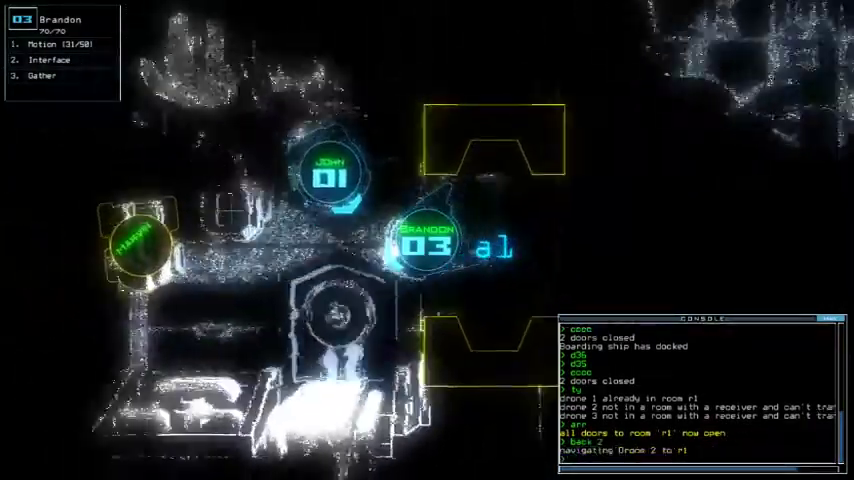
pyautogui.press('2')
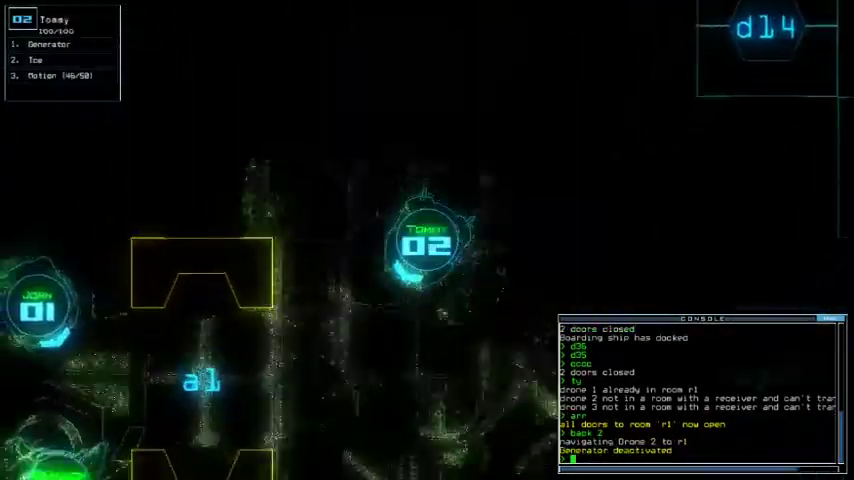
pyautogui.write('a1')
pyautogui.press('Return')
pyautogui.press('space')
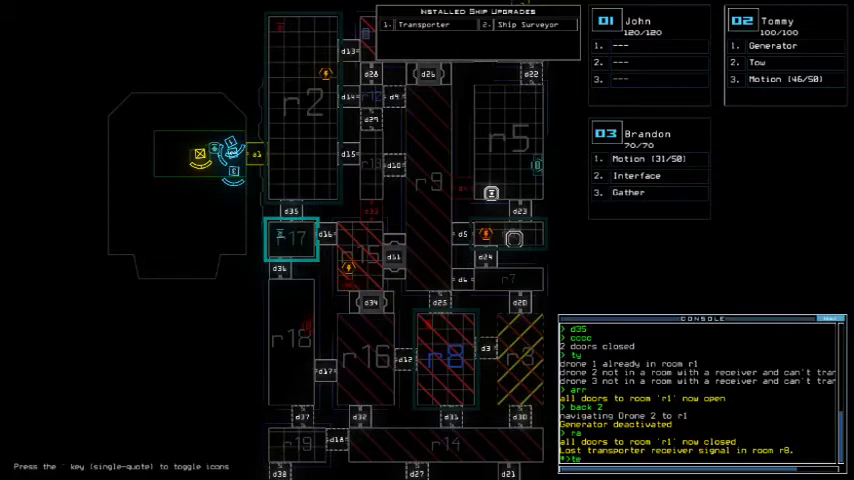
# - Check ship status, open room r1's doors, and send Brandon to Tommy's room r2
pyautogui.press('Return')
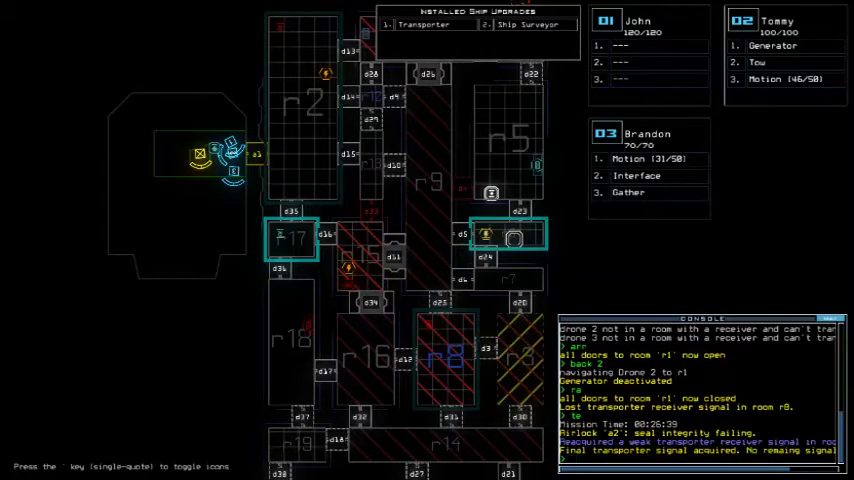
pyautogui.press('space')
pyautogui.write('arr')
pyautogui.press('Return')
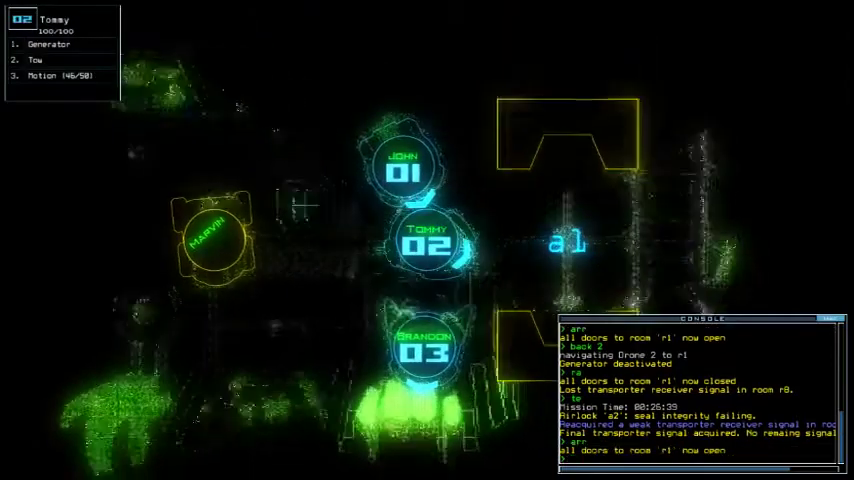
pyautogui.write('navigate 3')
pyautogui.press('Return')
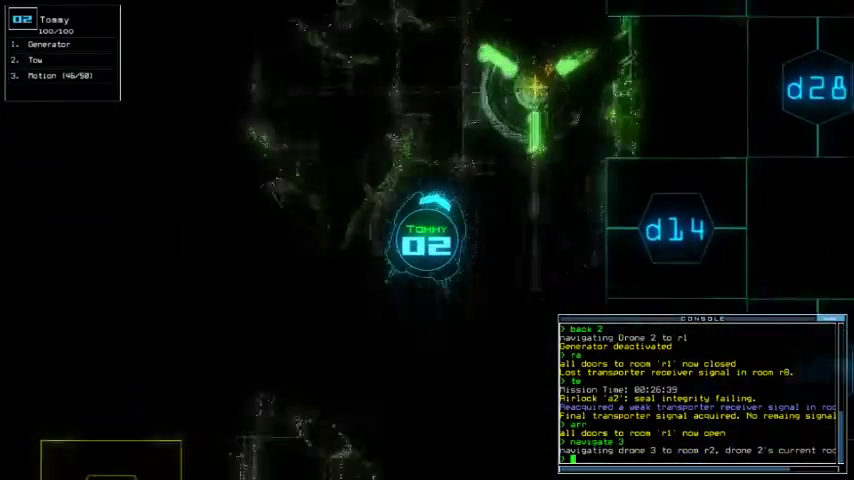
pyautogui.write('g')
# - Power the generator back on and redock at airlock a2, then a1
pyautogui.press('Return')
pyautogui.press('space')
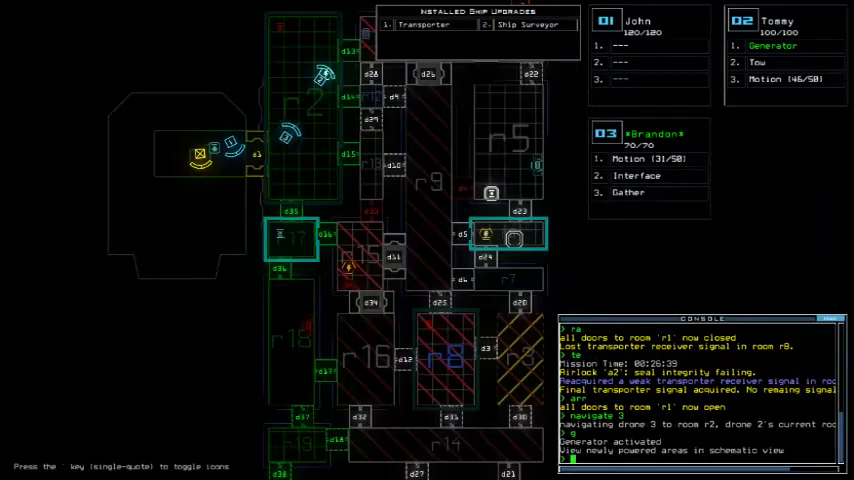
pyautogui.write('2')
pyautogui.press('Return')
pyautogui.write('a2')
pyautogui.press('Return')
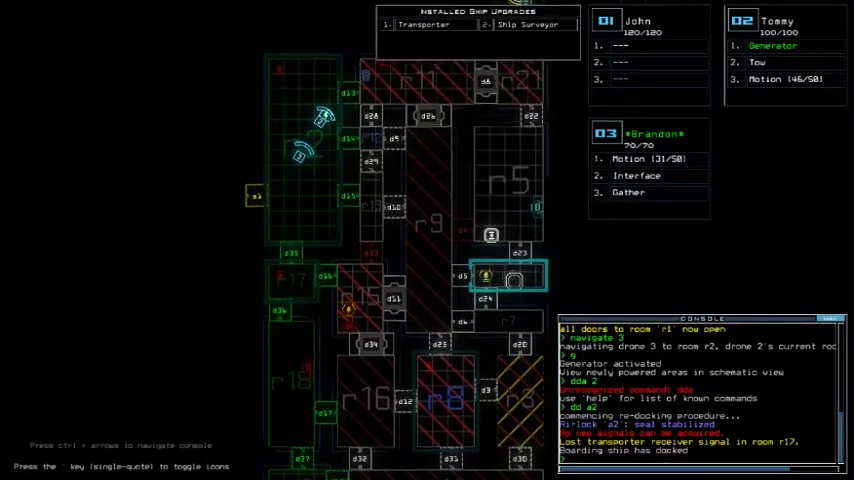
pyautogui.write('dd a1')
pyautogui.press('Return')
pyautogui.write('d35')
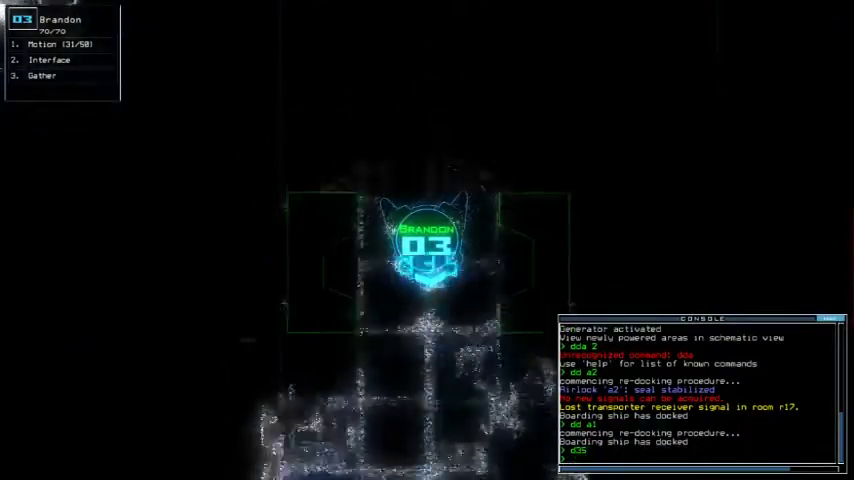
# - Drive Brandon through doors d35 and d36 and close the doors behind him
pyautogui.press('Return')
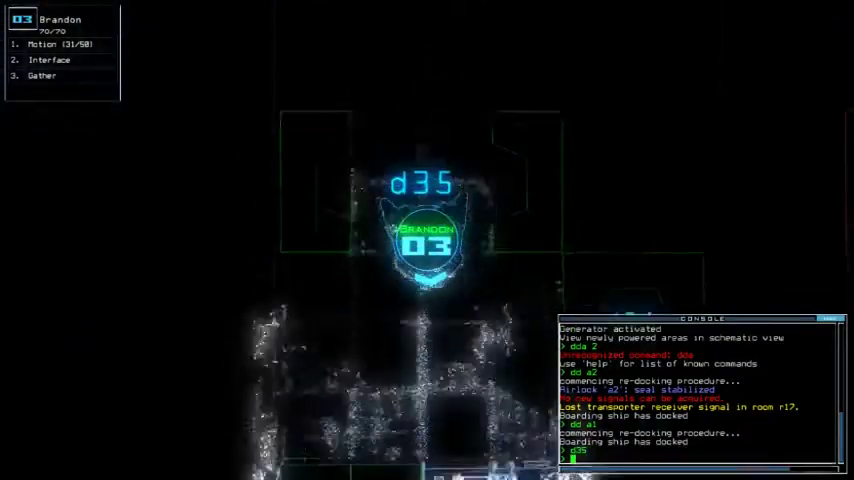
pyautogui.write('d36')
pyautogui.press('Return')
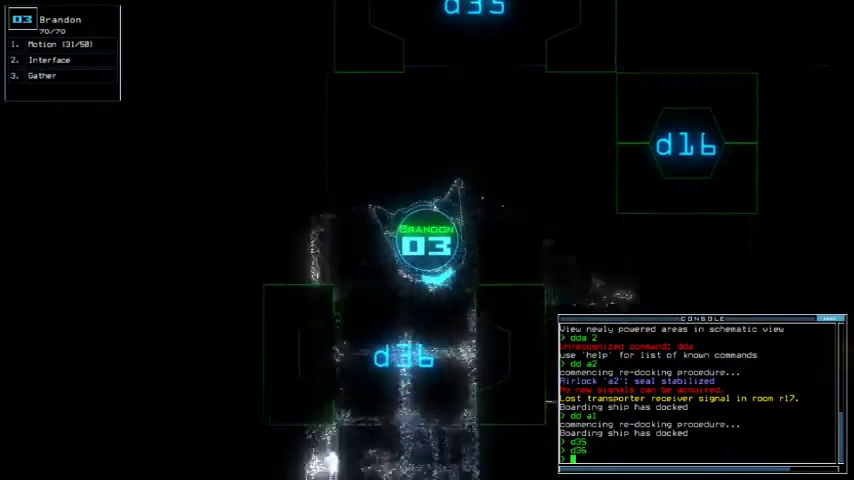
pyautogui.press('space')
pyautogui.press('space')
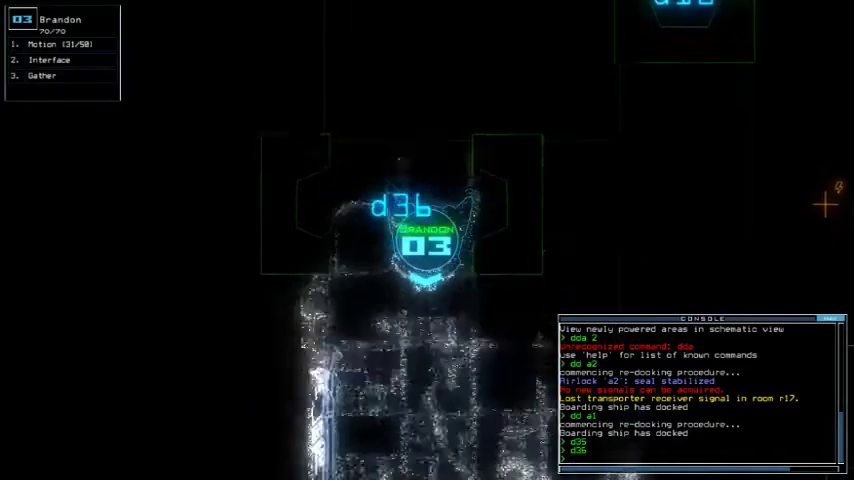
pyautogui.write('d36')
pyautogui.press('Return')
pyautogui.press('space')
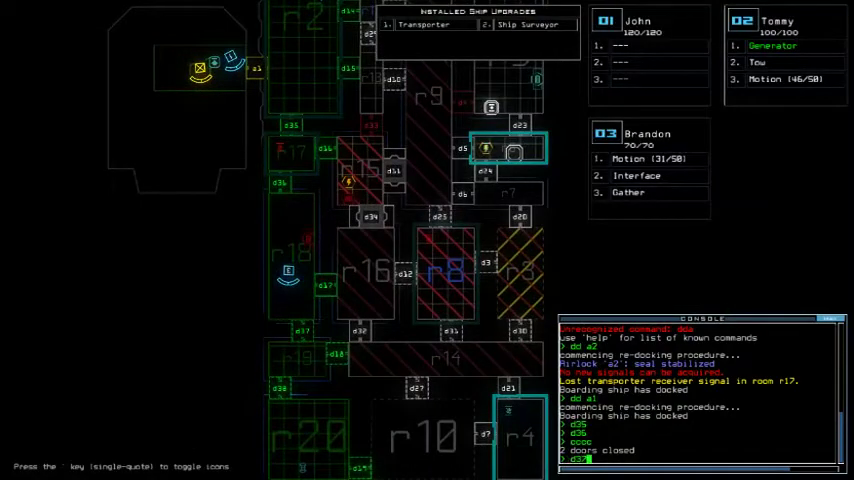
pyautogui.write('d37')
# - Send Brandon through door d37 and close the door behind him
pyautogui.press('Return')
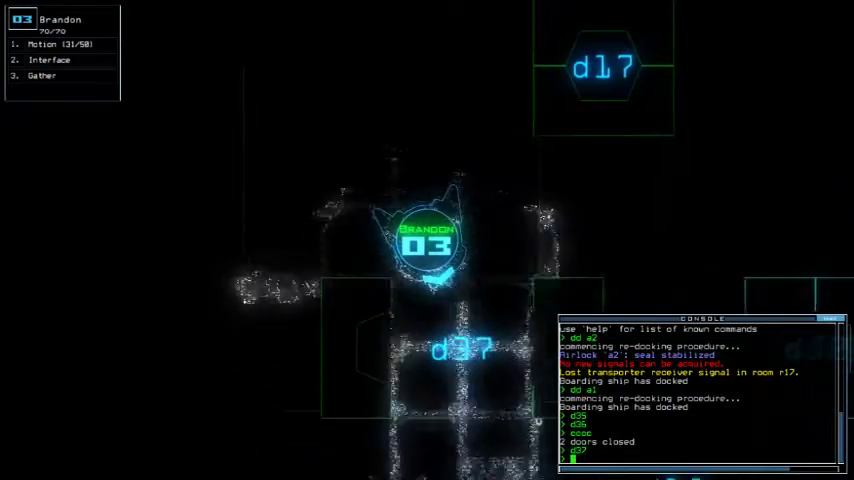
pyautogui.press('Up')
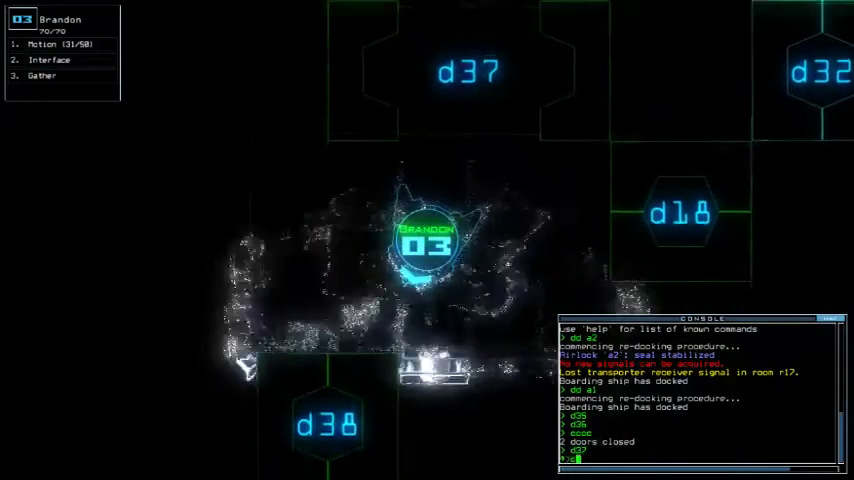
pyautogui.write('c')
pyautogui.press('Return')
pyautogui.write('cccc')
pyautogui.press('Return')
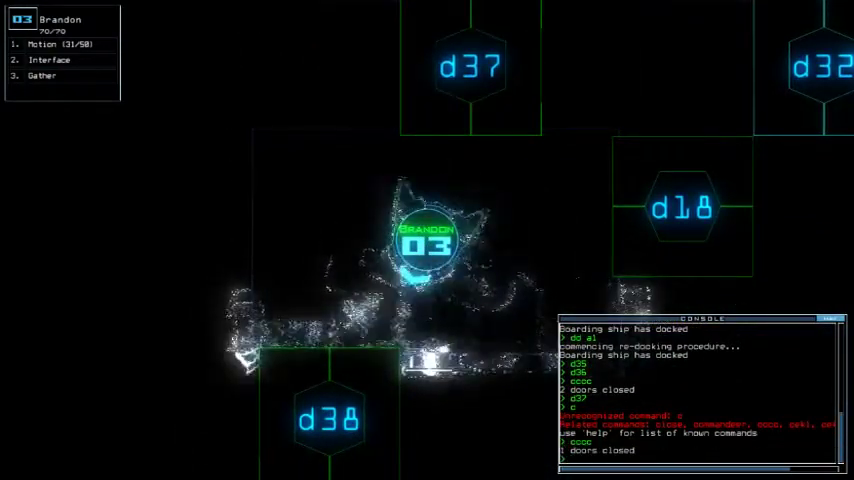
pyautogui.press('space')
pyautogui.write('motion 3')
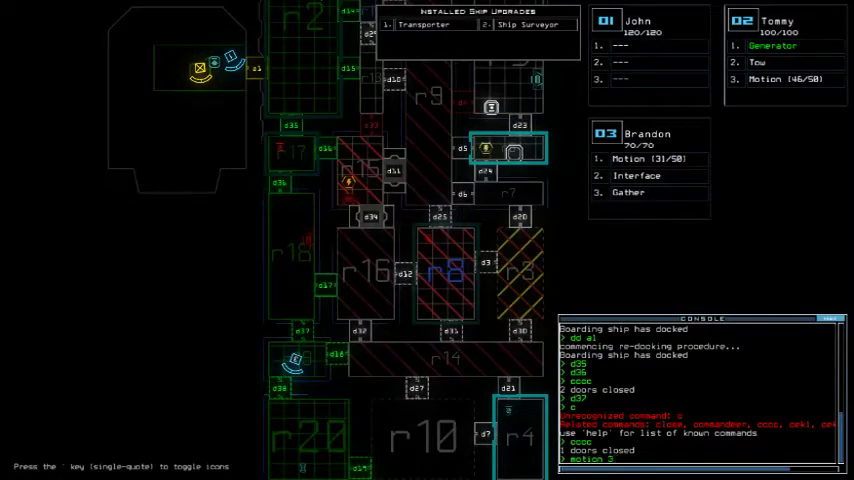
# - Run drone 03 motion scans, opening door d37 and closing doors in between
pyautogui.press('Return')
pyautogui.scroll(-2, 400, 200)
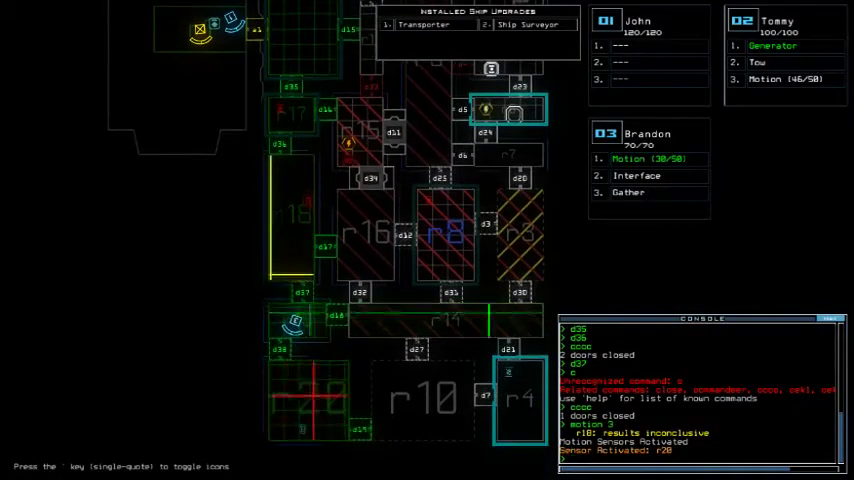
pyautogui.write('d3')
pyautogui.press('Return')
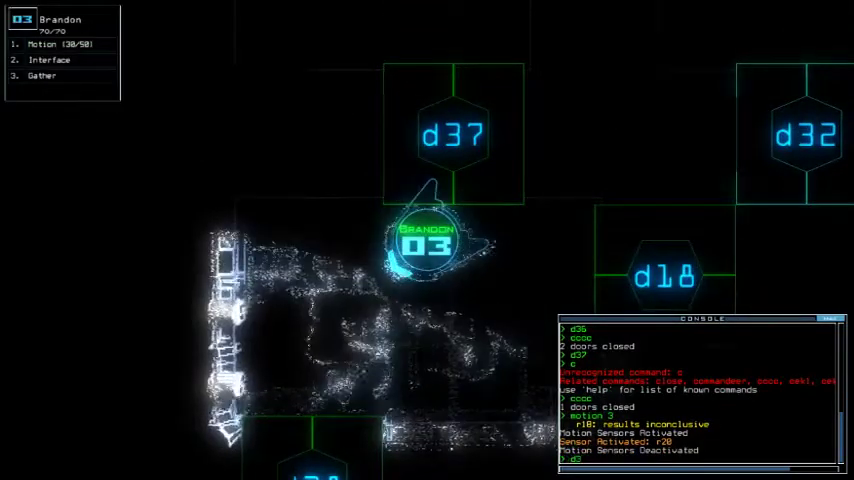
pyautogui.write('7')
pyautogui.press('Return')
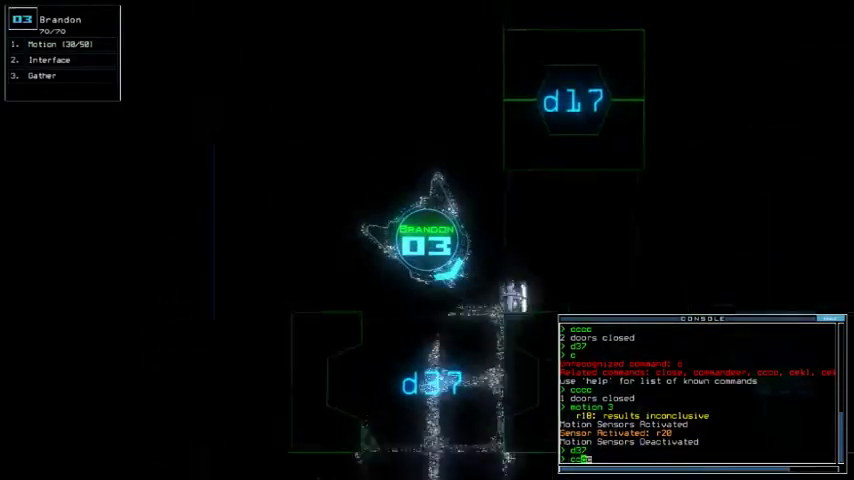
pyautogui.write('cccc')
pyautogui.press('Return')
pyautogui.press('Return')
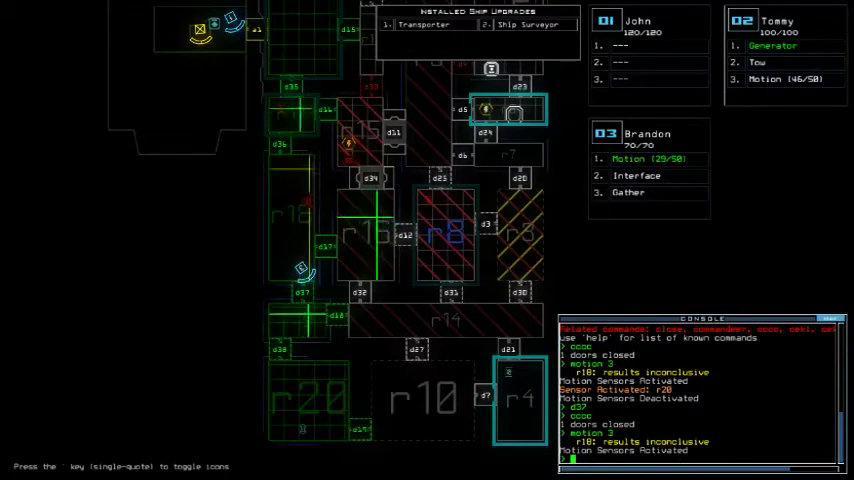
pyautogui.press('Return')
pyautogui.write('dd a2')
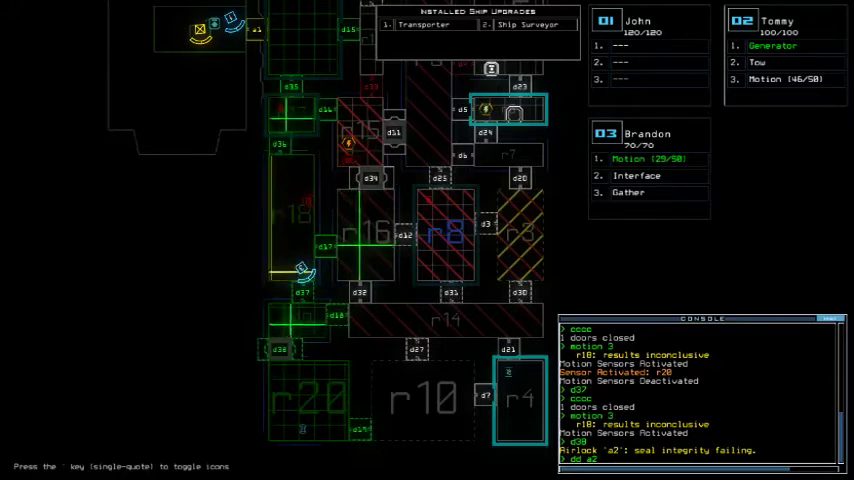
# - Redock the boarding ship at airlock a2 and close the open doors
pyautogui.press('Return')
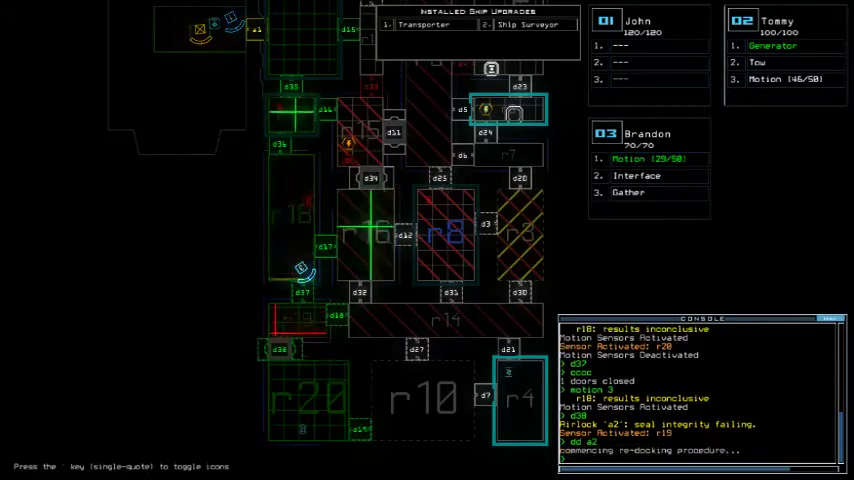
pyautogui.write('cccc')
pyautogui.press('Return')
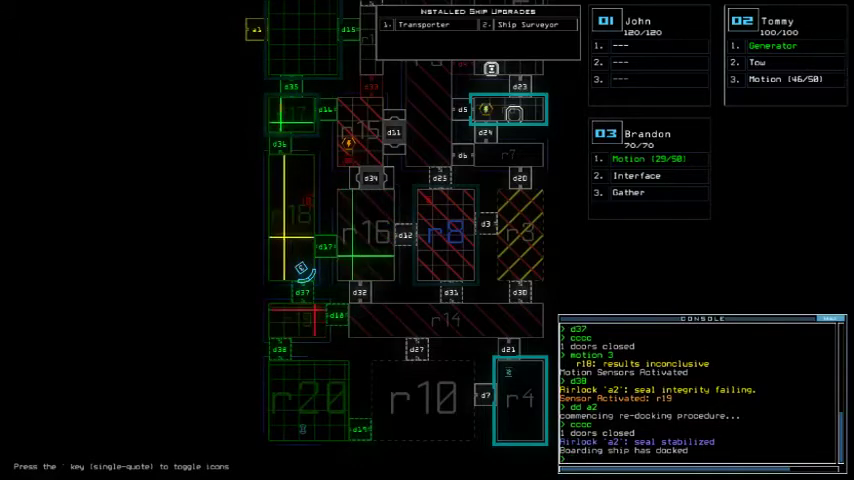
pyautogui.press('3')
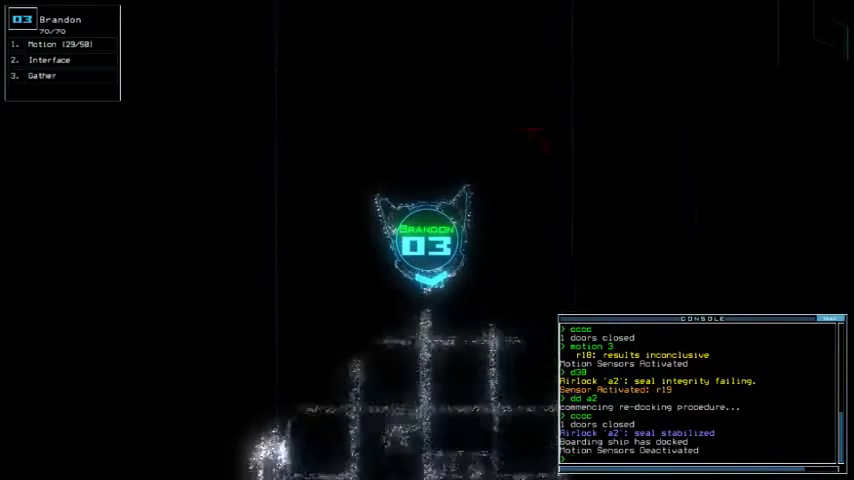
pyautogui.write('d36')
# - Bring drone 03 back through d36 and d35, close doors, and run a motion scan
pyautogui.press('Return')
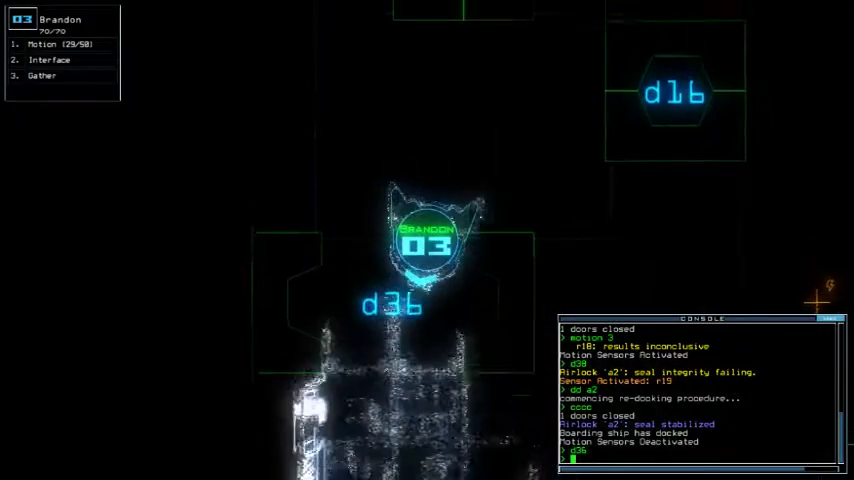
pyautogui.write('d35')
pyautogui.press('Return')
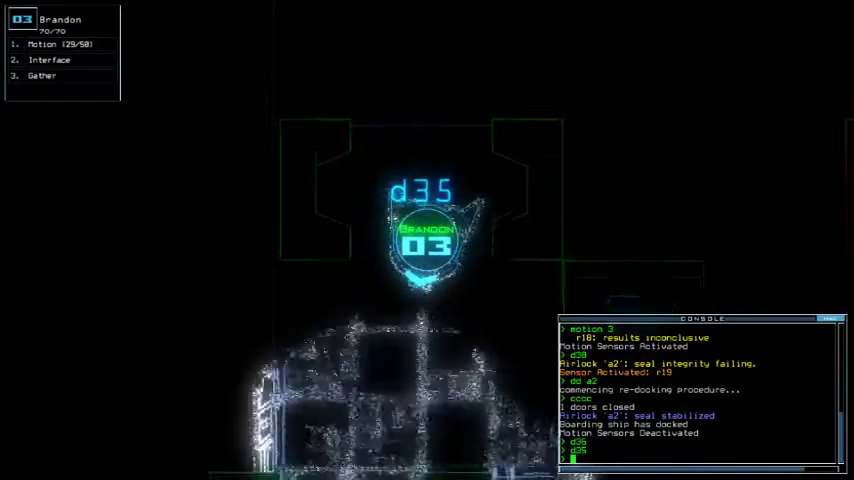
pyautogui.write('d35 > cc')
pyautogui.press('Return')
pyautogui.press('Tab')
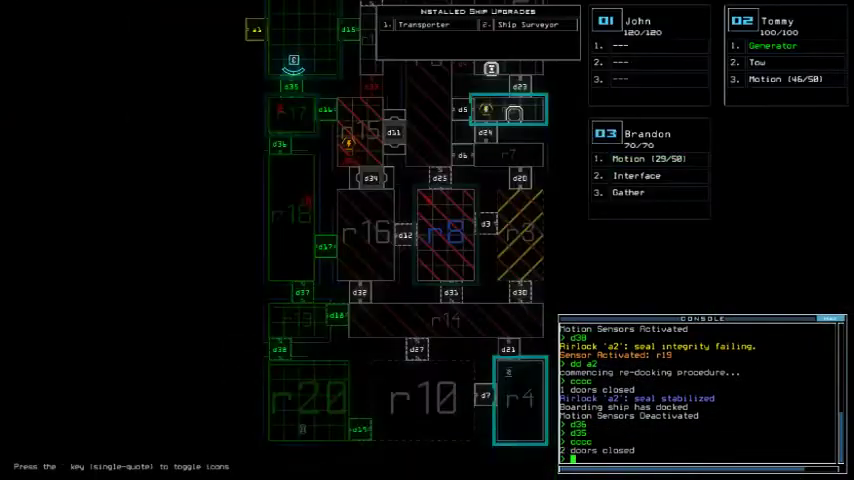
pyautogui.write('3')
pyautogui.press('Return')
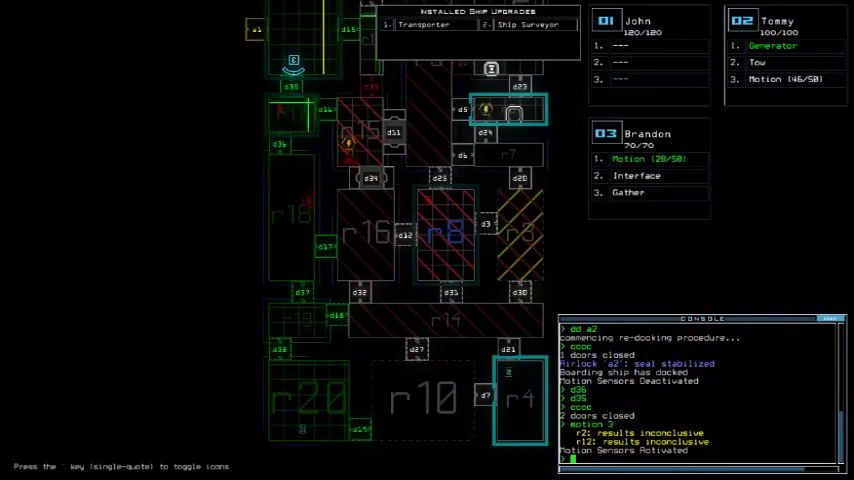
pyautogui.write('d')
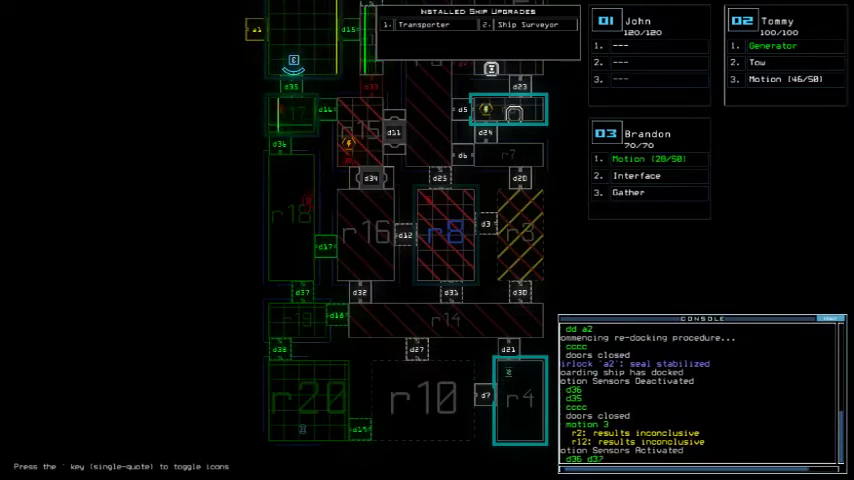
pyautogui.write('36 d37')
# - Open doors d36 and d37, close them again, then toggle door d16
pyautogui.press('Return')
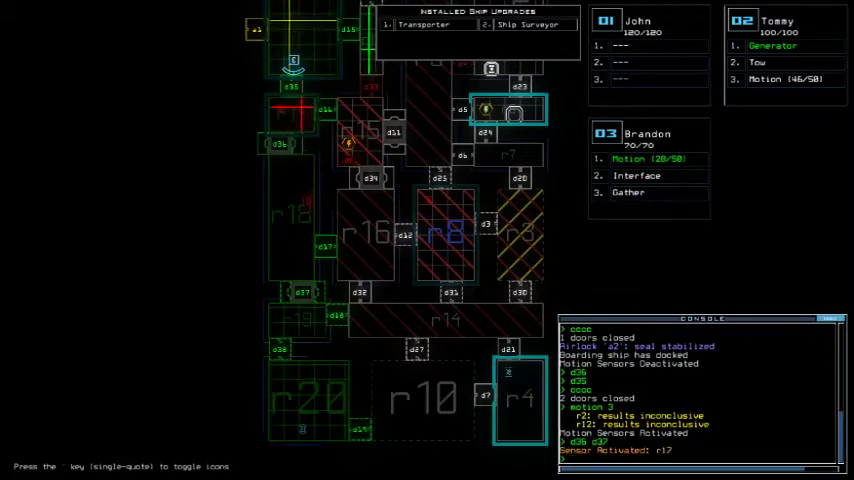
pyautogui.write('cc')
pyautogui.press('Return')
pyautogui.press('Up')
pyautogui.write('d16')
pyautogui.press('Return')
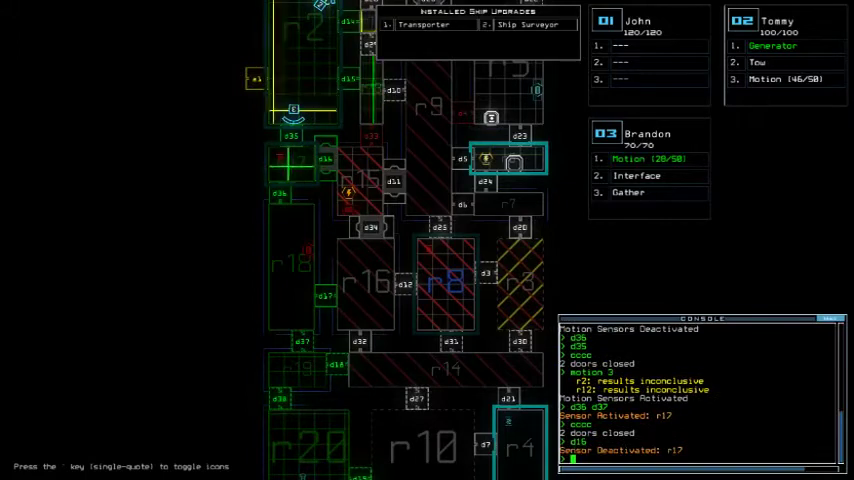
pyautogui.write('cccc')
# - Close the remaining door with 'cccc', then run 'f' on rooms r15, r9, r16, r11 and r21
pyautogui.press('Return')
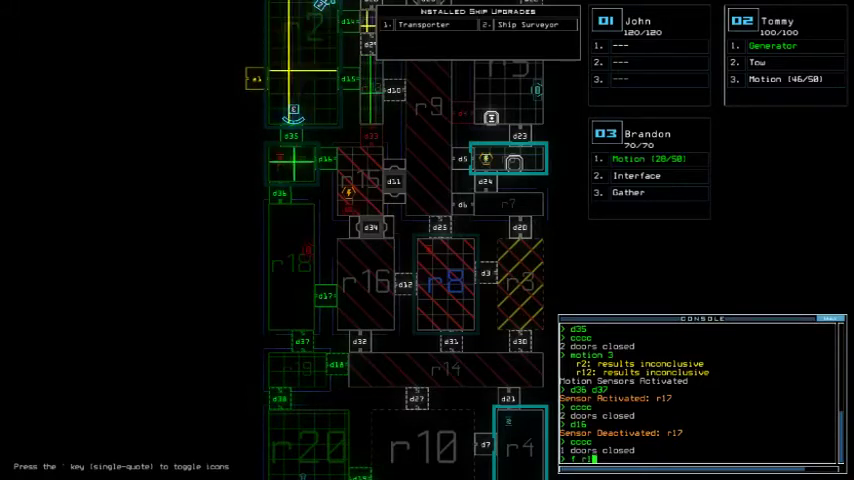
pyautogui.write('r15 r9 r')
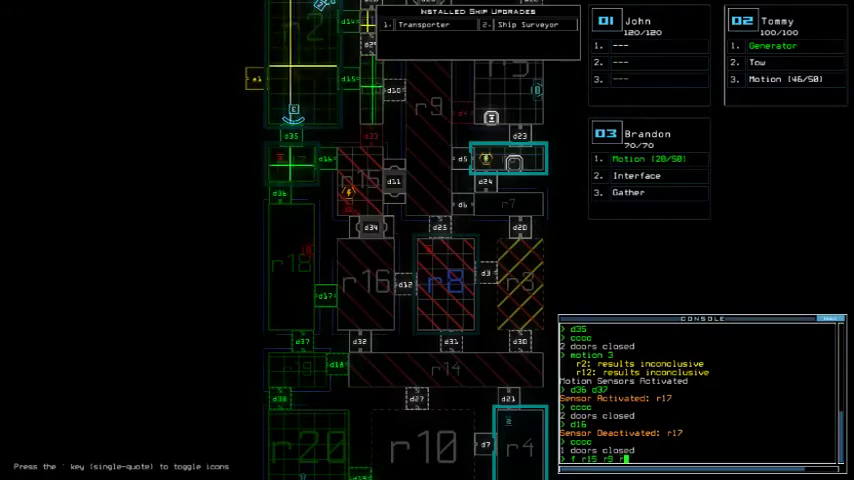
pyautogui.write('16')
pyautogui.press('Return')
pyautogui.press('Up')
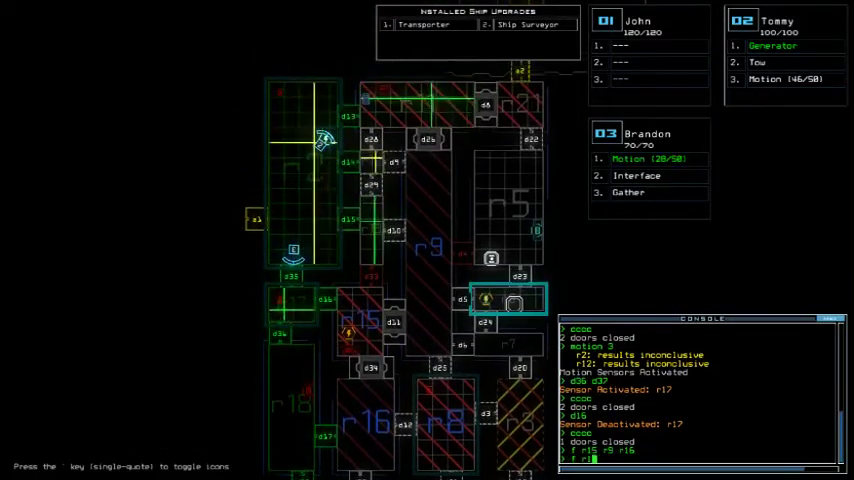
pyautogui.write('f r11 r21')
pyautogui.press('Return')
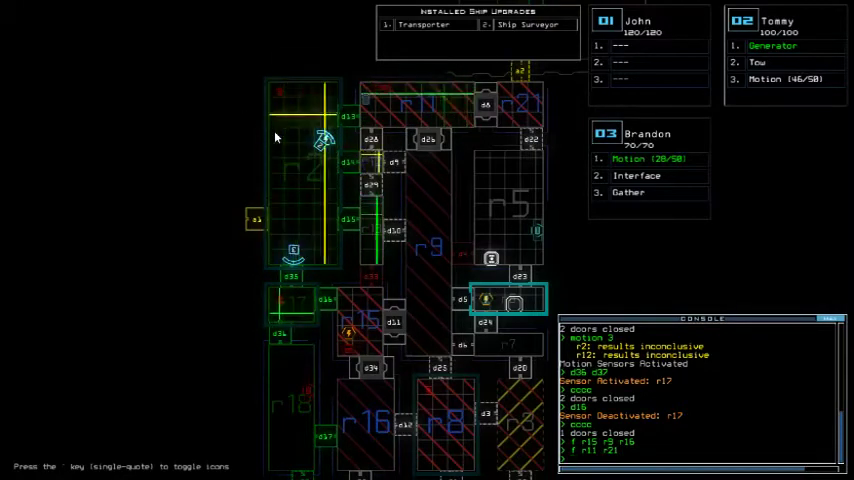
pyautogui.write('35')
# - Open doors d35 and d36, then close the doors behind drone 03
pyautogui.press('Return')
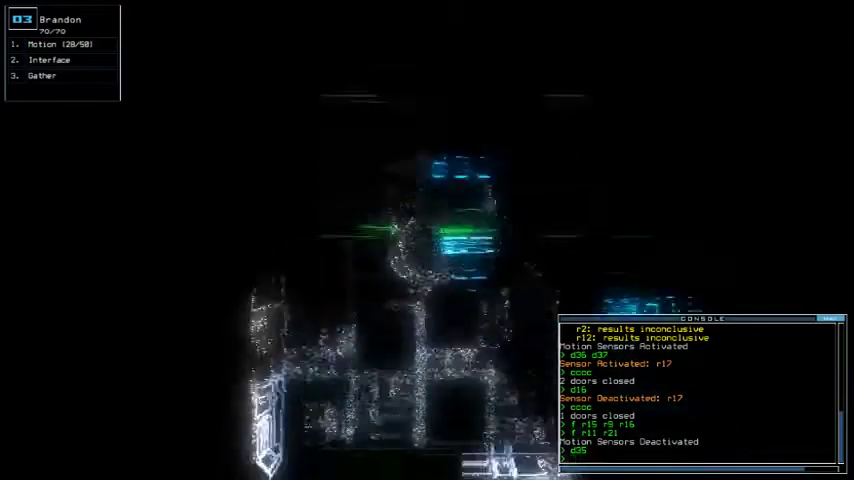
pyautogui.write('d36')
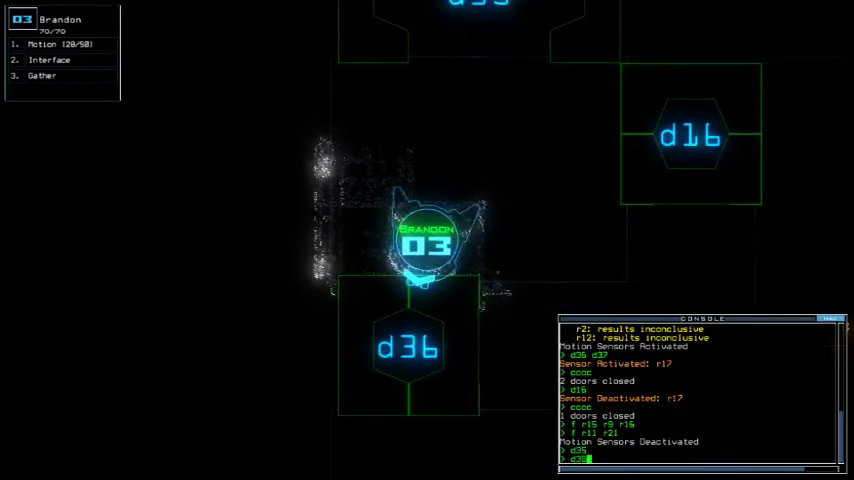
pyautogui.press('Return')
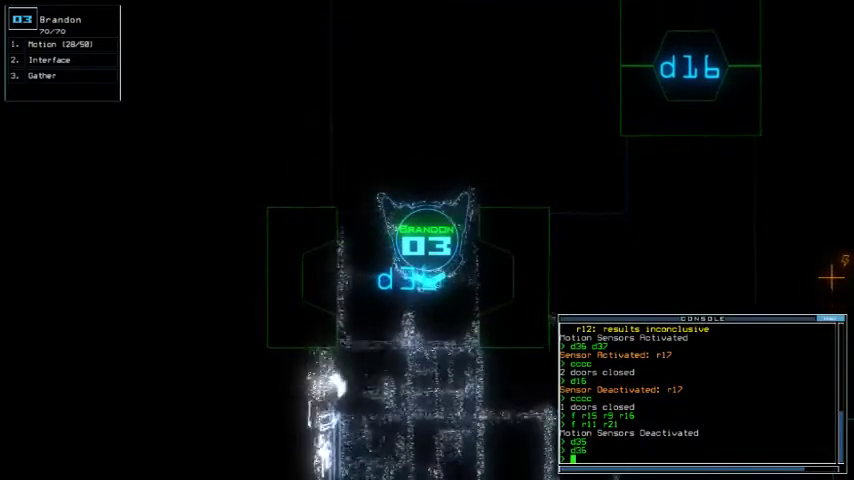
pyautogui.write('cc')
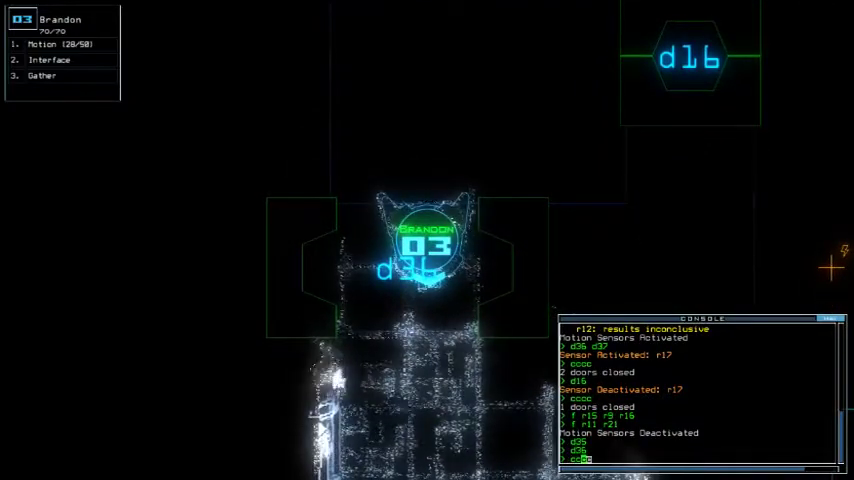
pyautogui.write('cc')
pyautogui.press('Return')
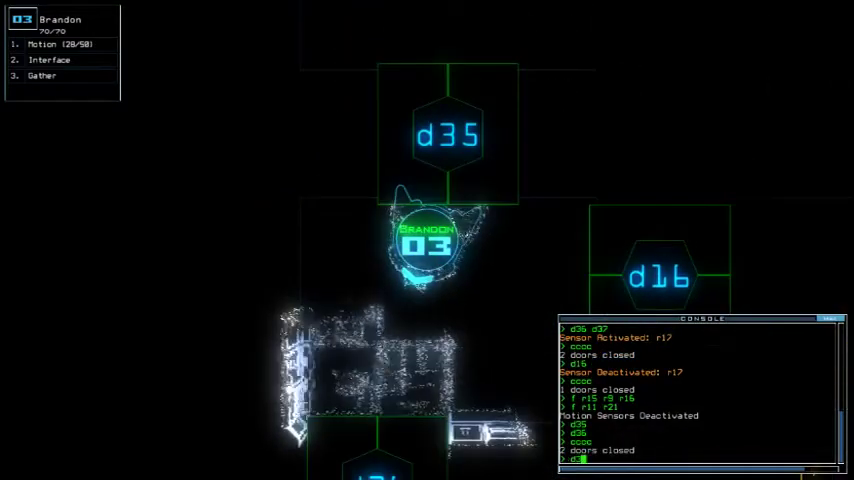
pyautogui.write('cccc')
pyautogui.press('Return')
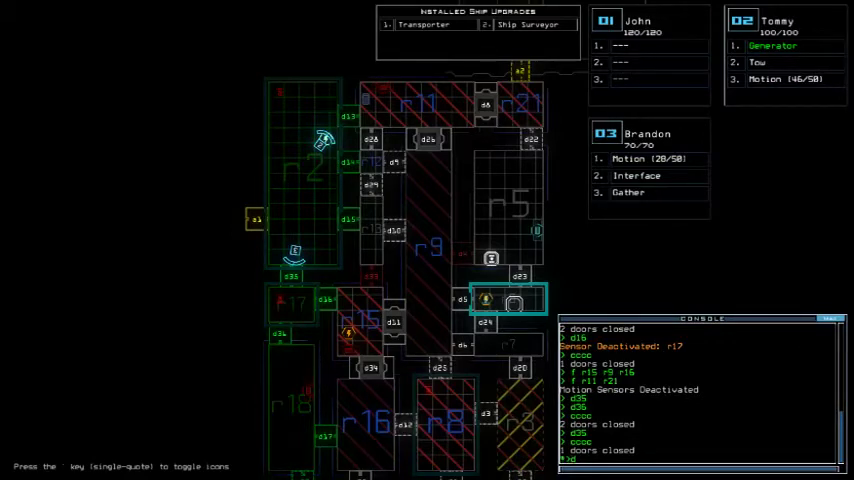
pyautogui.write('motion')
# - Run a motion scan with drone 03 and re-dock the ship at airlock a1
pyautogui.press('Return')
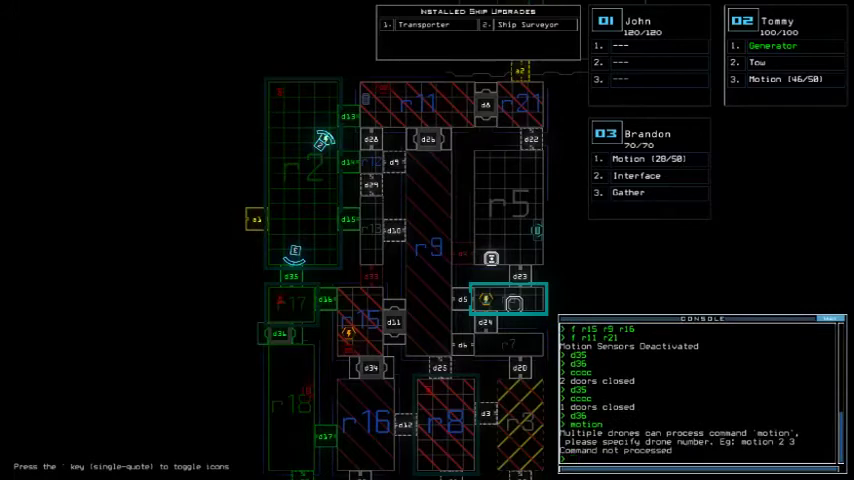
pyautogui.write('3')
pyautogui.press('Return')
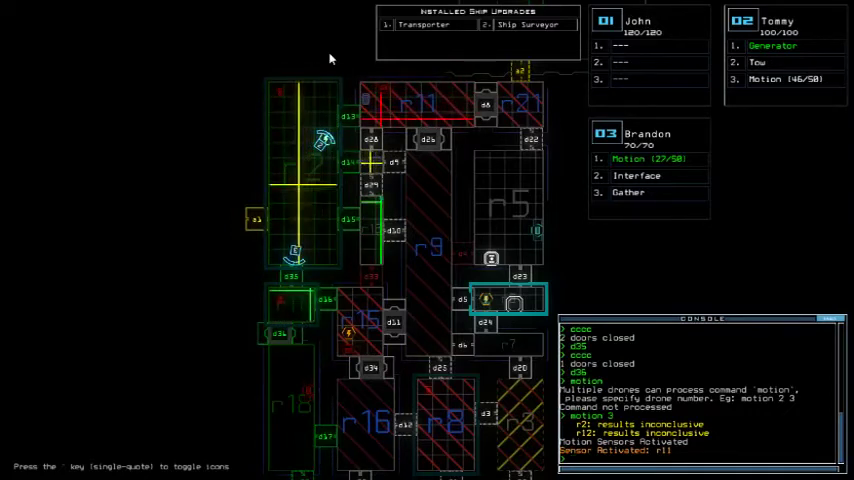
pyautogui.press('Up')
pyautogui.press('Up')
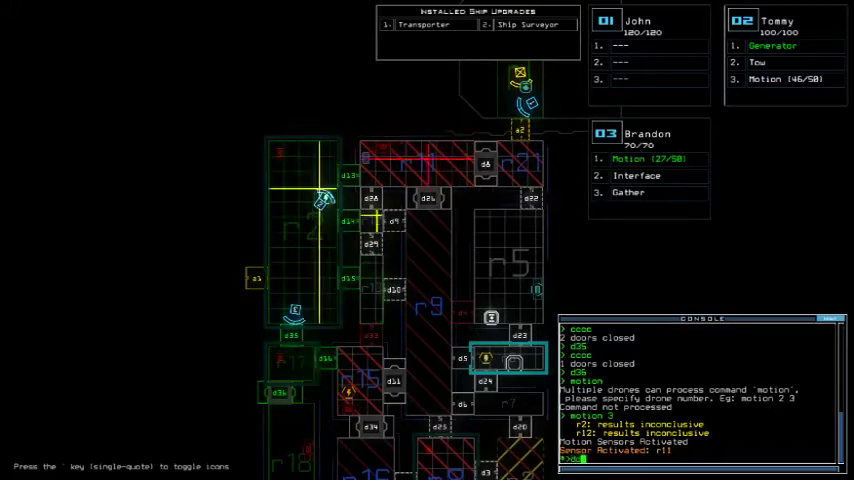
pyautogui.write('dd al')
pyautogui.press('Return')
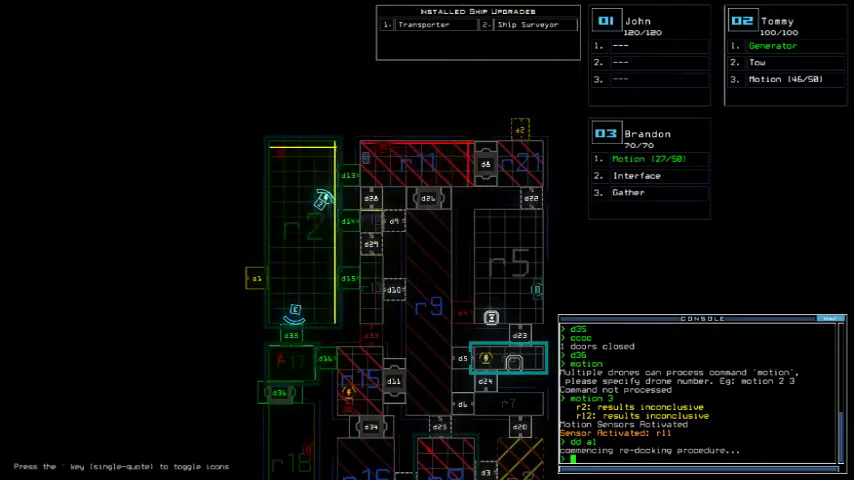
pyautogui.press('Down')
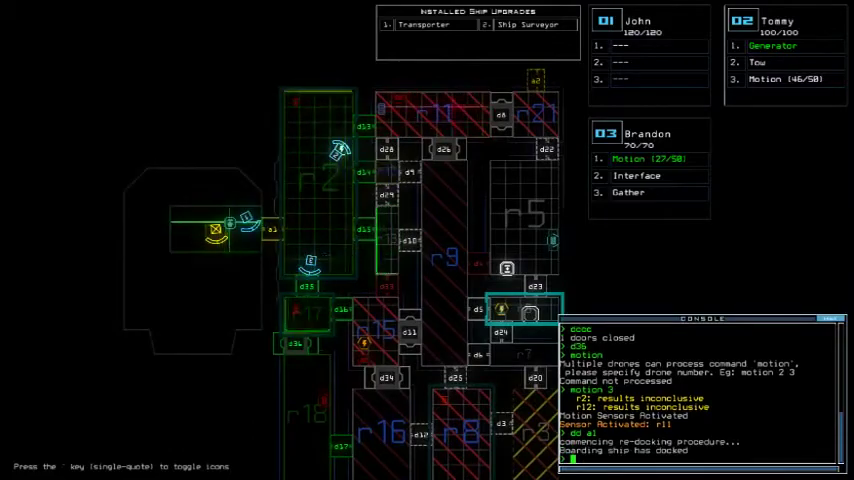
pyautogui.write('1d r1')
# - Open room r1's doors and move the Motion module from drone 2 into drone 1
pyautogui.press('Return')
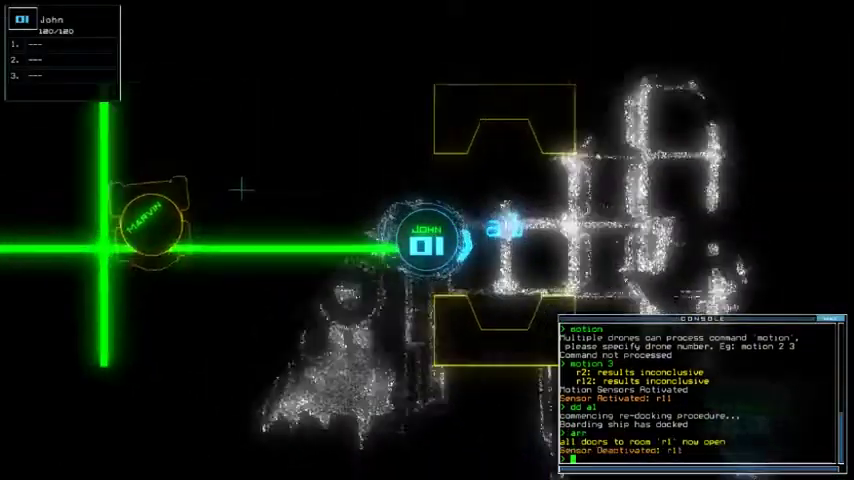
pyautogui.write('suap')
pyautogui.press('Return')
pyautogui.press('Right')
pyautogui.press('Down')
pyautogui.press('Down')
pyautogui.press('Return')
pyautogui.press('Escape')
pyautogui.write('d a2')
# - Re-dock at airlock a2, run drone 1's motion scan, and toggle doors d35, d36 and d16
pyautogui.press('Return')
pyautogui.press('space')
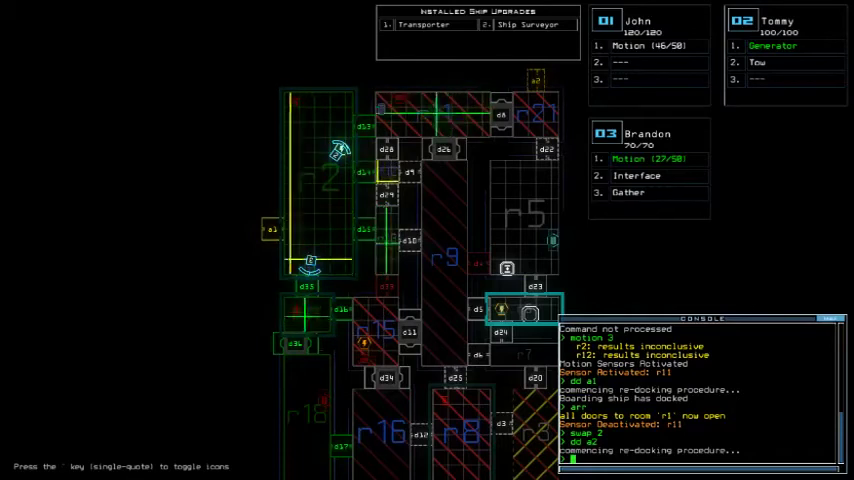
pyautogui.write('motion 1')
pyautogui.press('Return')
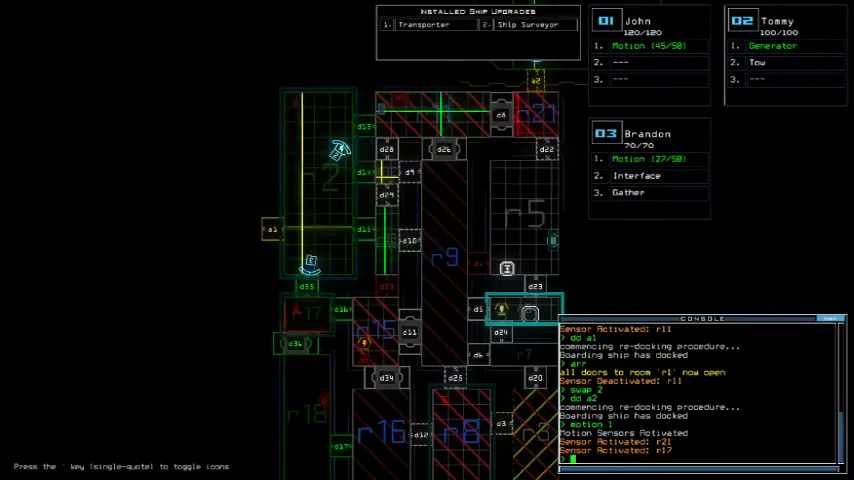
pyautogui.write('d35')
pyautogui.press('Return')
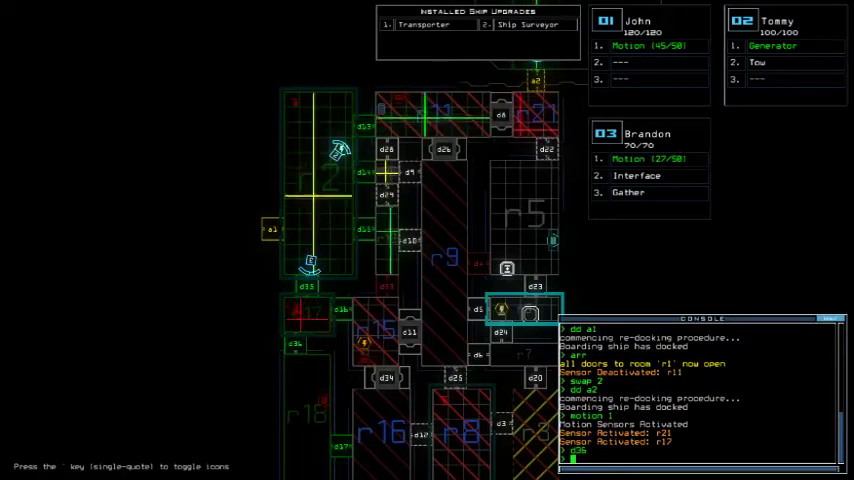
pyautogui.write('d16')
pyautogui.press('Return')
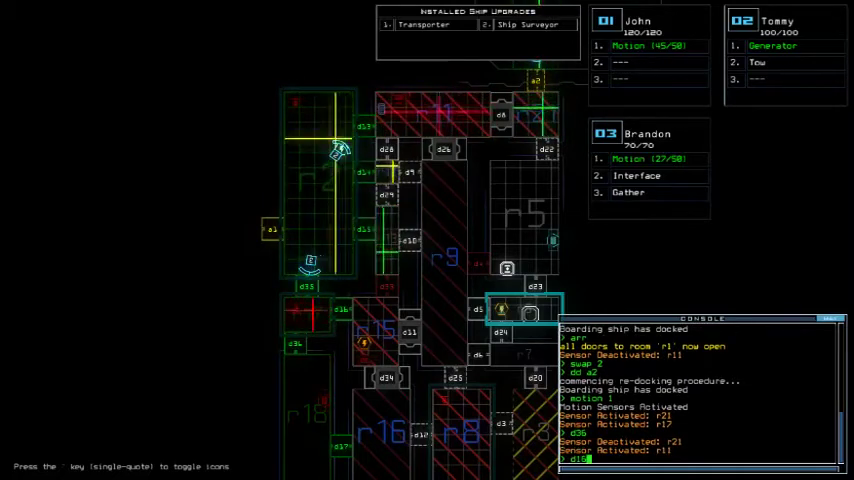
pyautogui.press('Return')
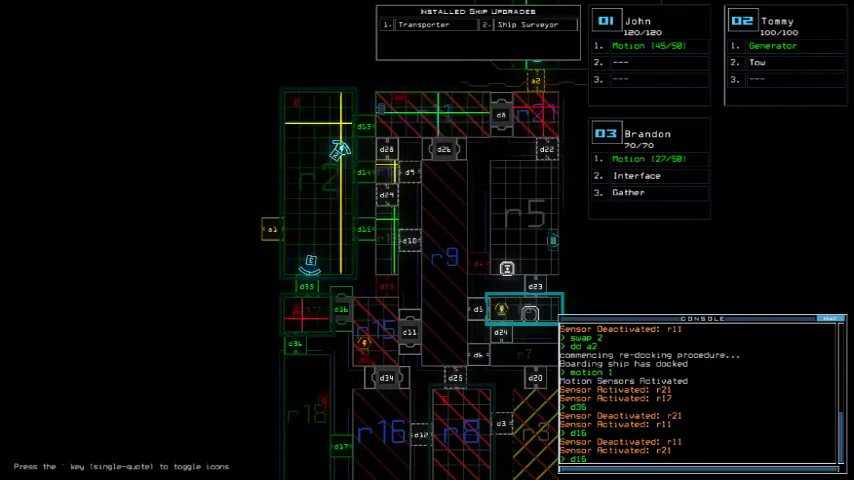
pyautogui.write('d1')
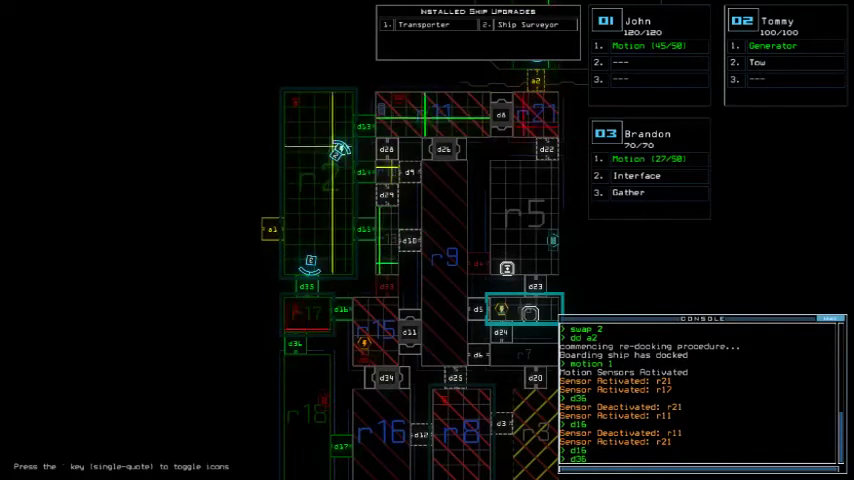
# - Toggle doors d36 and d35 again, scan with drone 3, then toggle door d17 twice
pyautogui.press('Return')
pyautogui.write('d35')
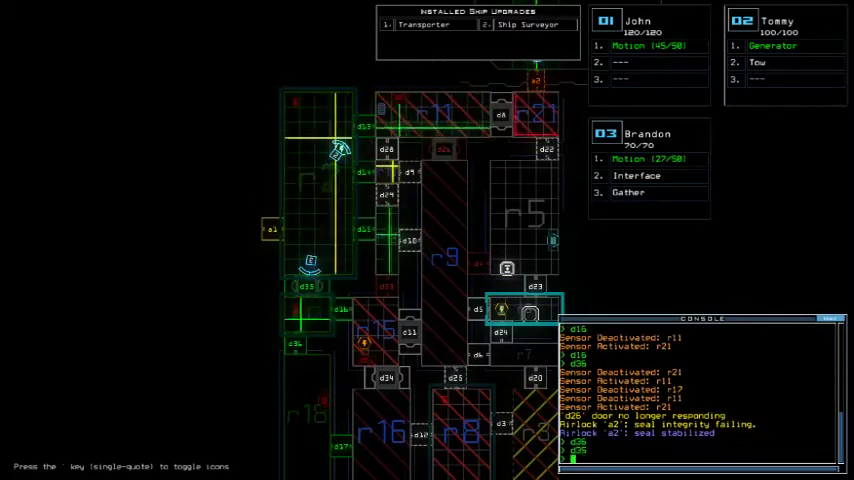
pyautogui.press('space')
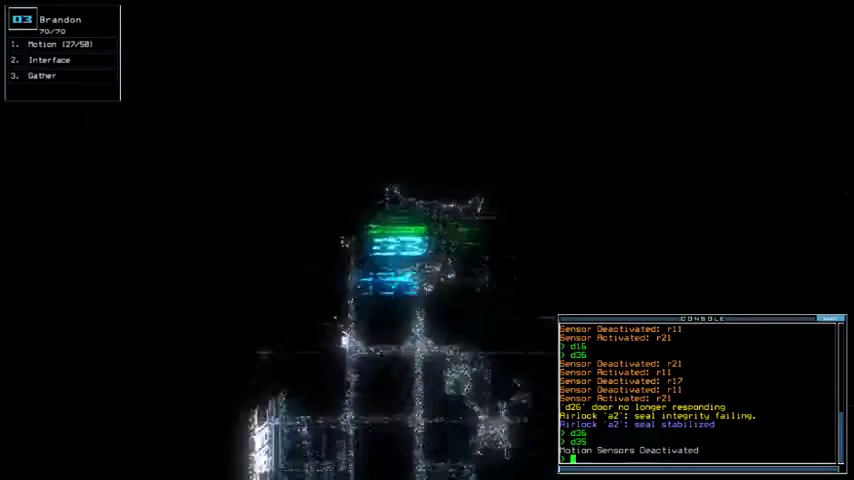
pyautogui.press('space')
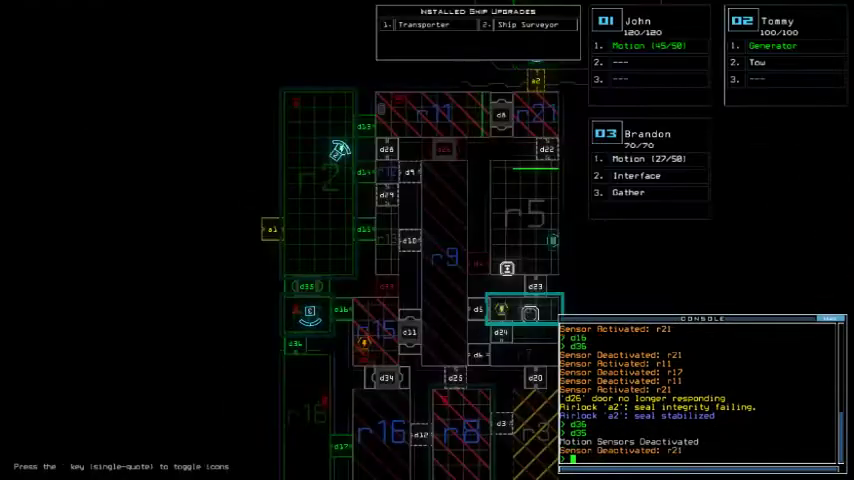
pyautogui.write('moion 3')
pyautogui.press('Return')
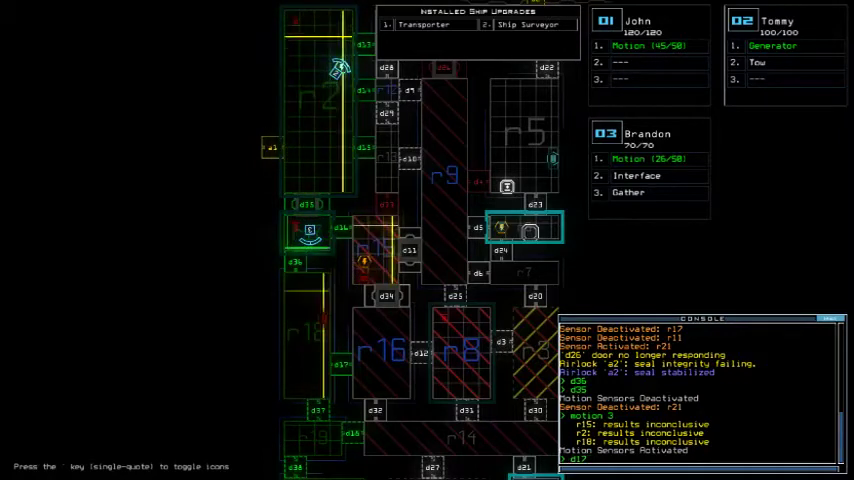
pyautogui.write('7')
pyautogui.press('Return')
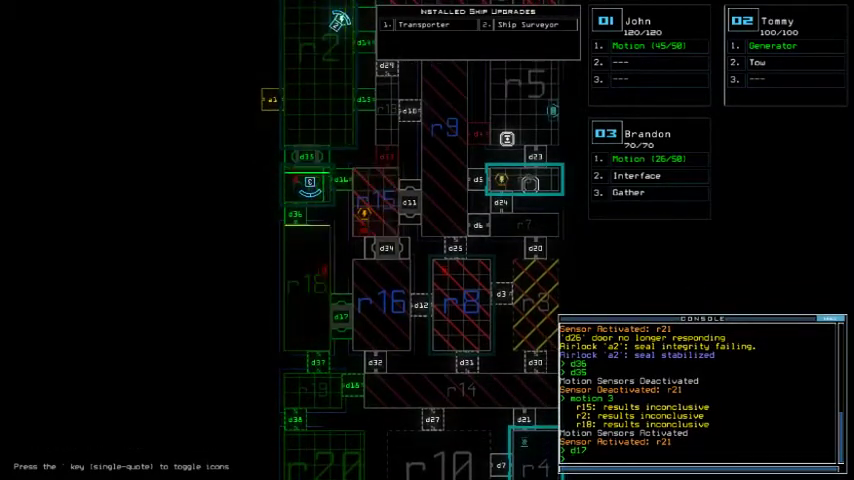
pyautogui.write('d17')
pyautogui.press('Return')
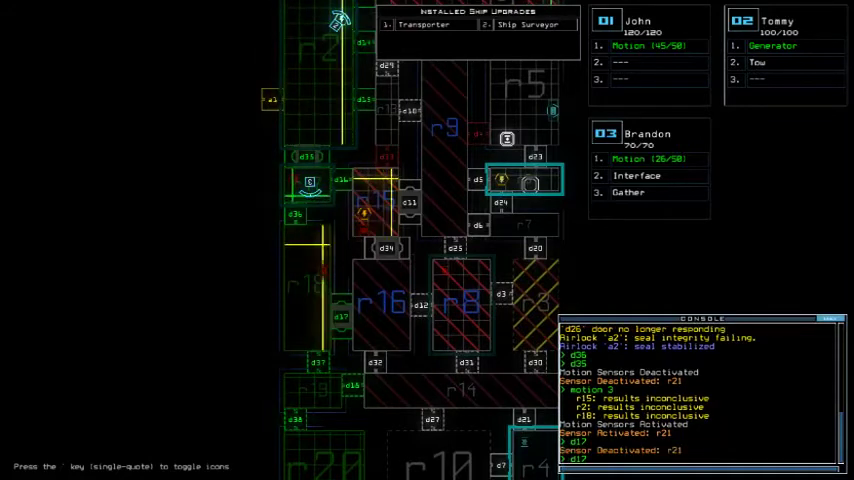
pyautogui.write('d17')
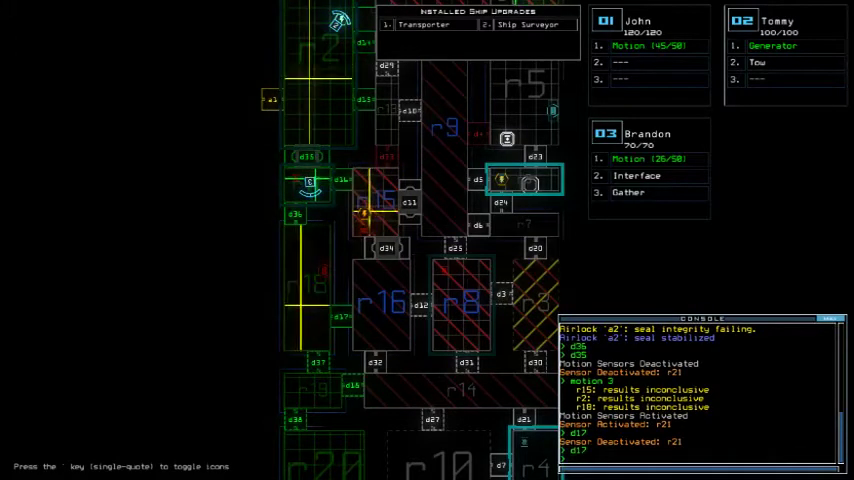
# - Take drone 3 through door d36, close the doors around it, and run a motion scan
pyautogui.press('3')
pyautogui.write('d36')
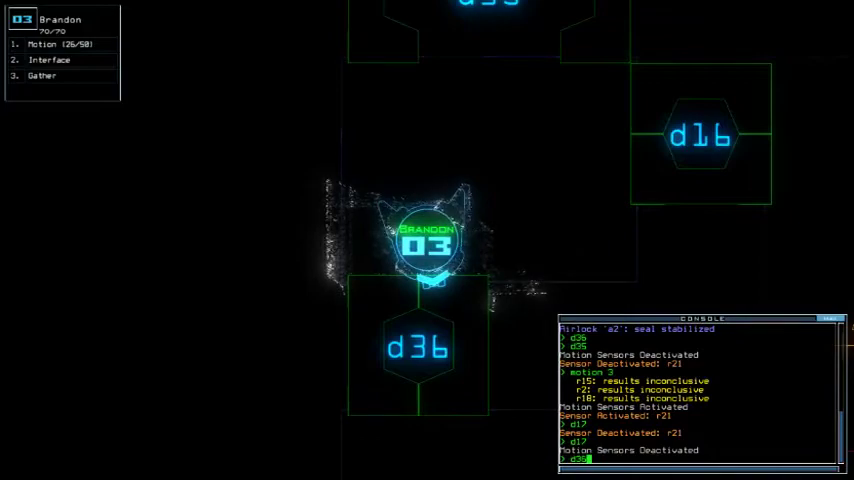
pyautogui.write('co')
pyautogui.press('Return')
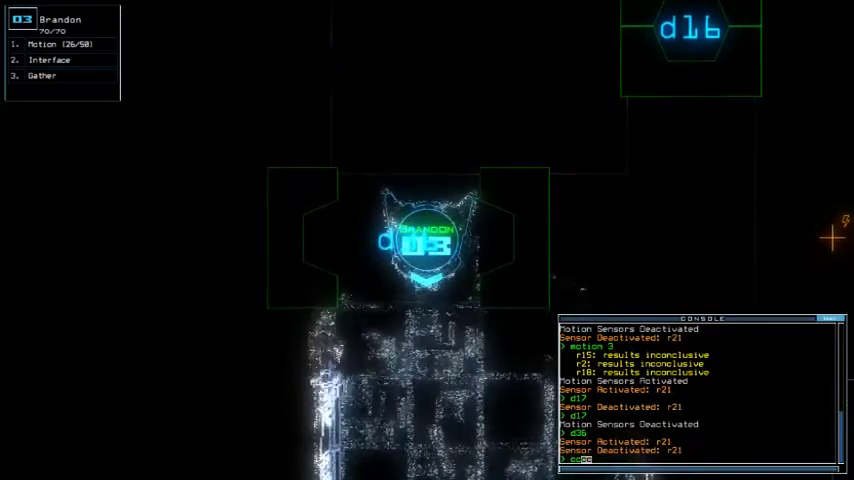
pyautogui.write('d6')
pyautogui.press('Return')
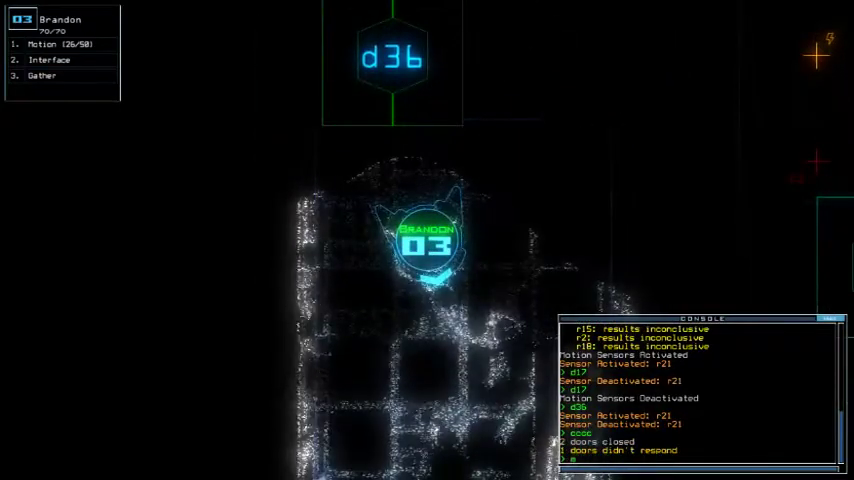
pyautogui.write('motion')
pyautogui.press('Return')
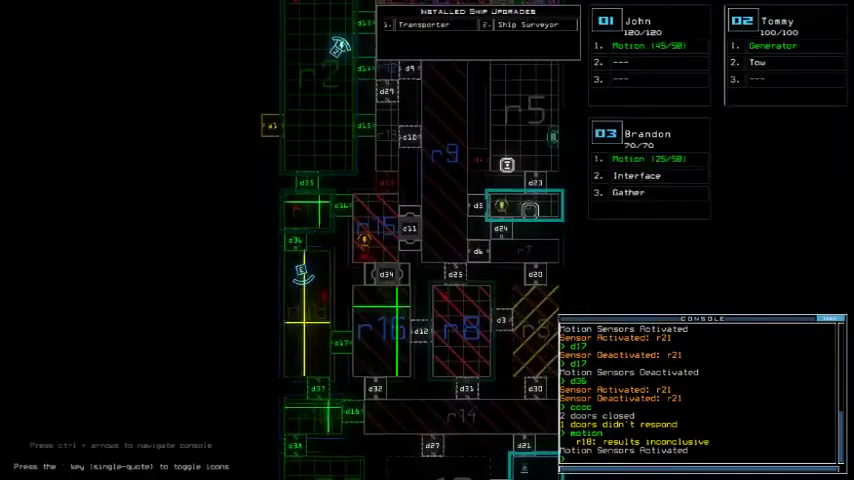
pyautogui.press('Up')
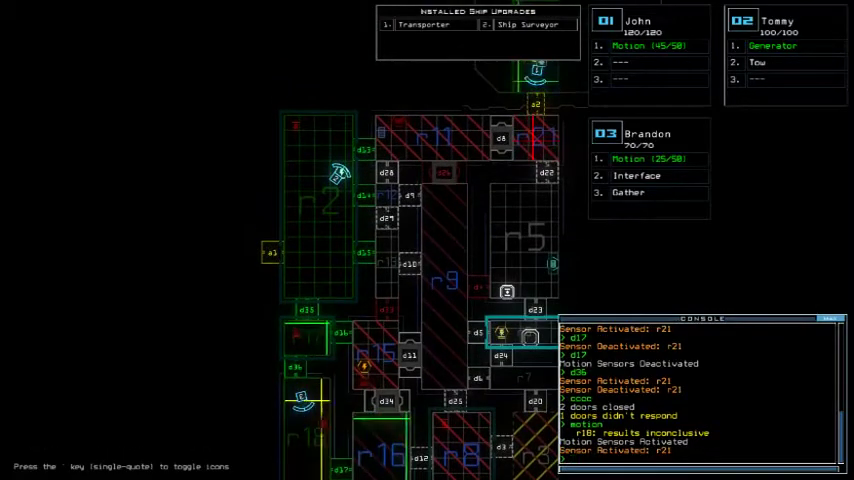
pyautogui.press('Down')
# - Open door d37 for drone 3 and run another motion scan
pyautogui.press('3')
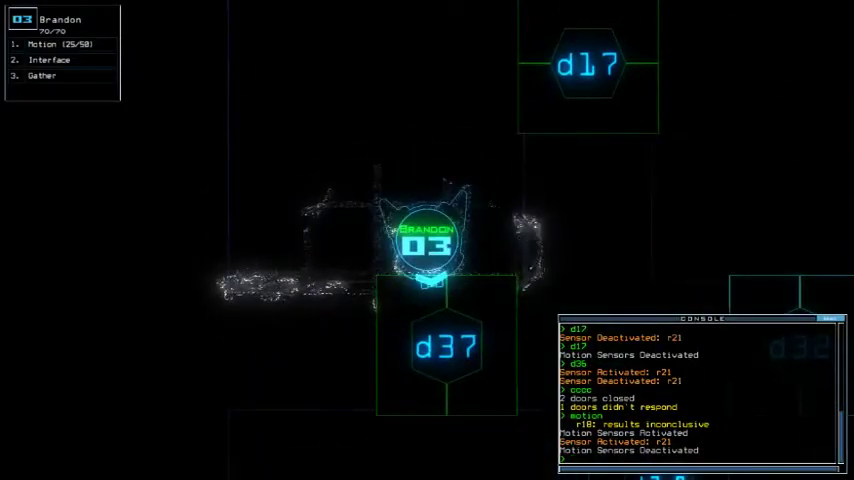
pyautogui.write('d37')
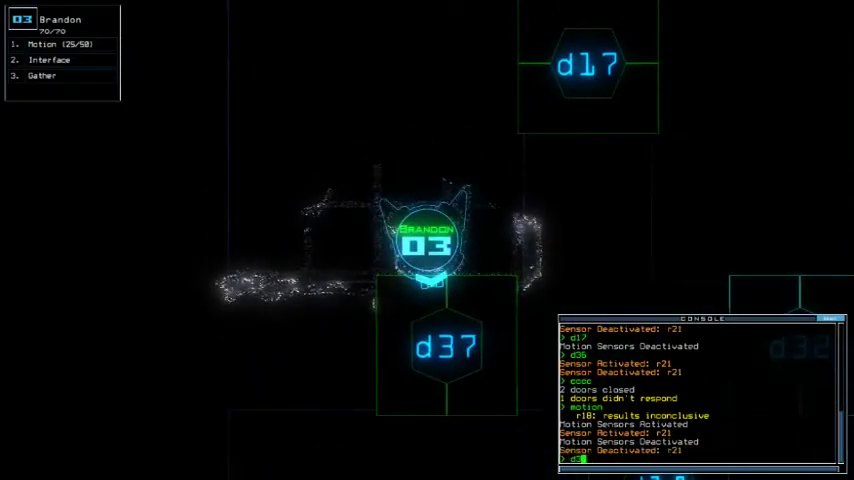
pyautogui.press('Return')
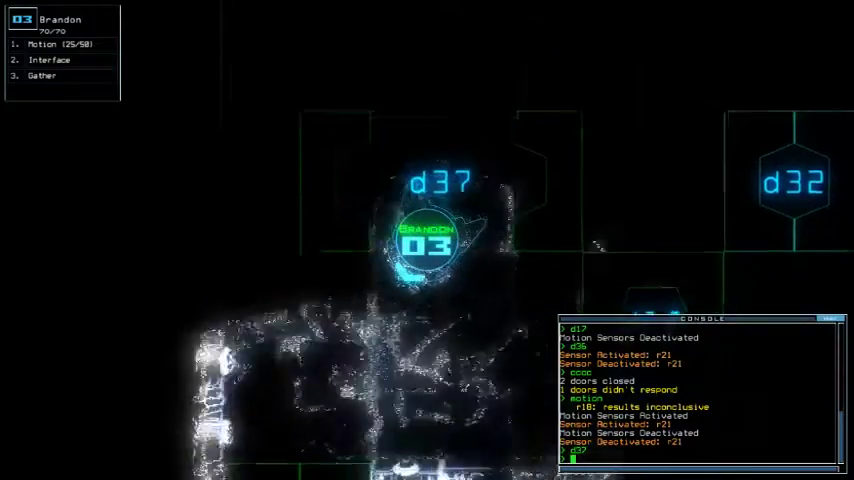
pyautogui.write('motion')
pyautogui.press('Return')
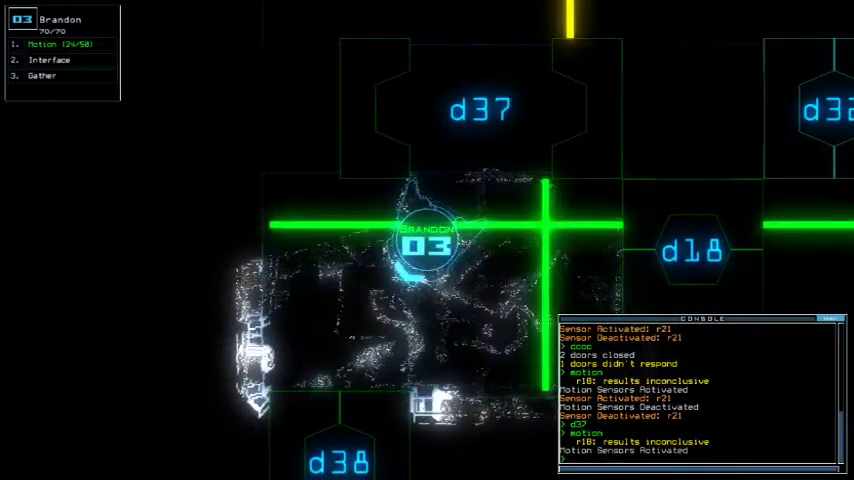
pyautogui.press('Tab')
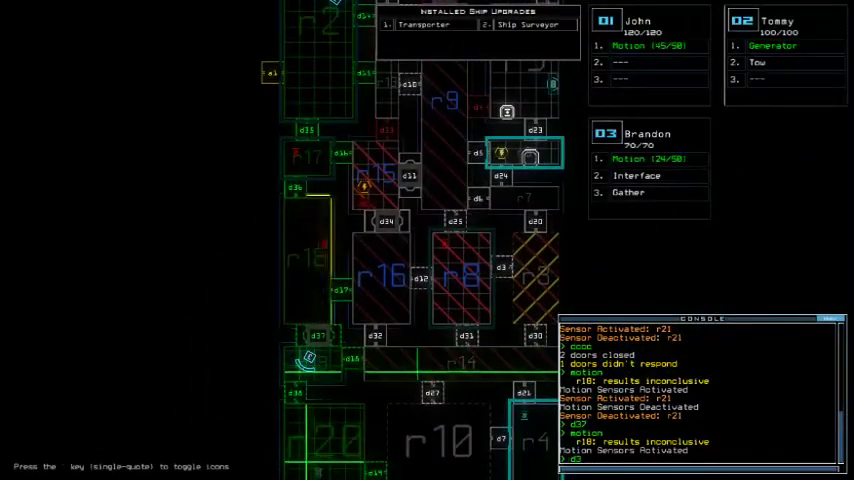
pyautogui.write('d38')
# - Open door d38, drive drone 3 through, close the doors around it, and scan
pyautogui.press('Return')
pyautogui.press('Tab')
pyautogui.press('Up')
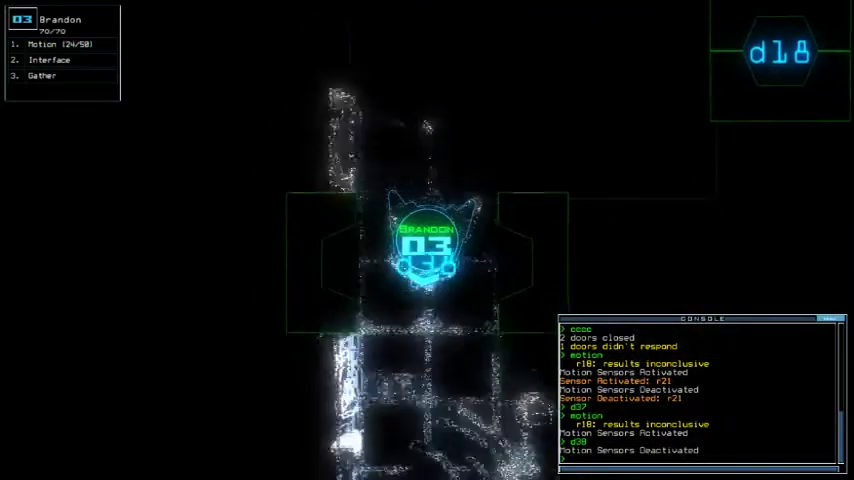
pyautogui.write('d38')
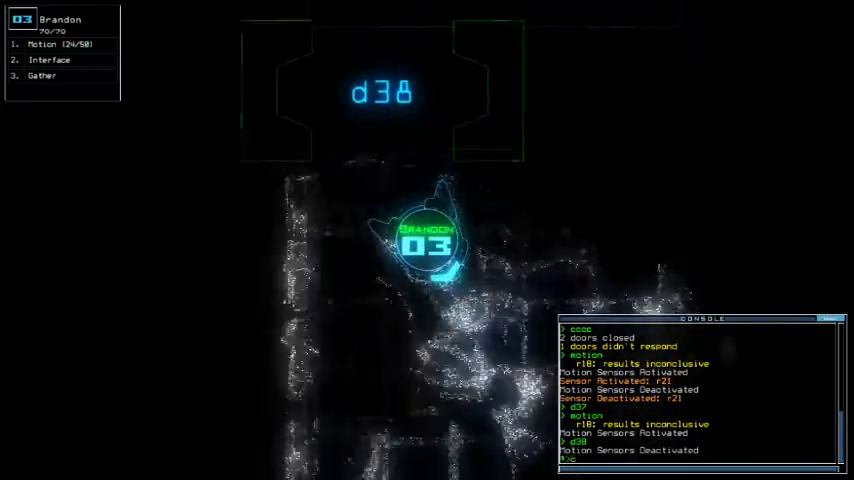
pyautogui.press('Return')
pyautogui.press('Up')
pyautogui.press('Tab')
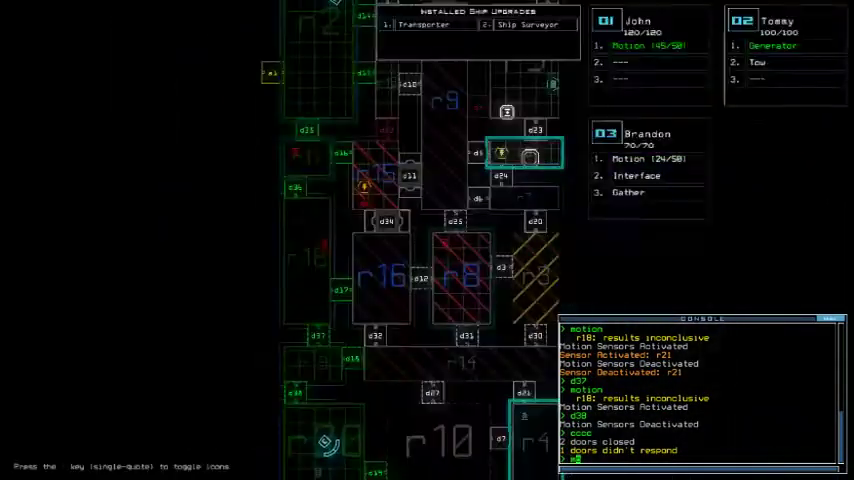
pyautogui.write('motion 3')
pyautogui.press('Return')
# - Turn drone 3 toward door d19, open it, and drive the drone through
pyautogui.press('3')
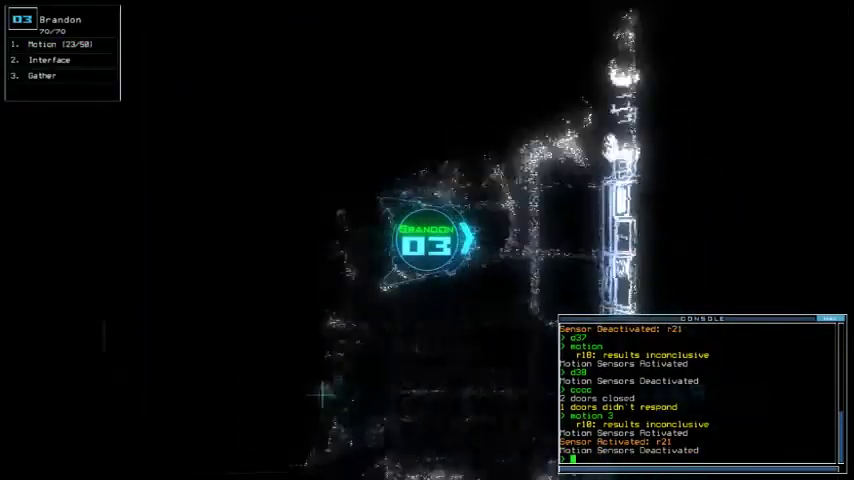
pyautogui.press('Left')
pyautogui.press('Up')
pyautogui.press('Right')
pyautogui.write('d19')
pyautogui.press('Return')
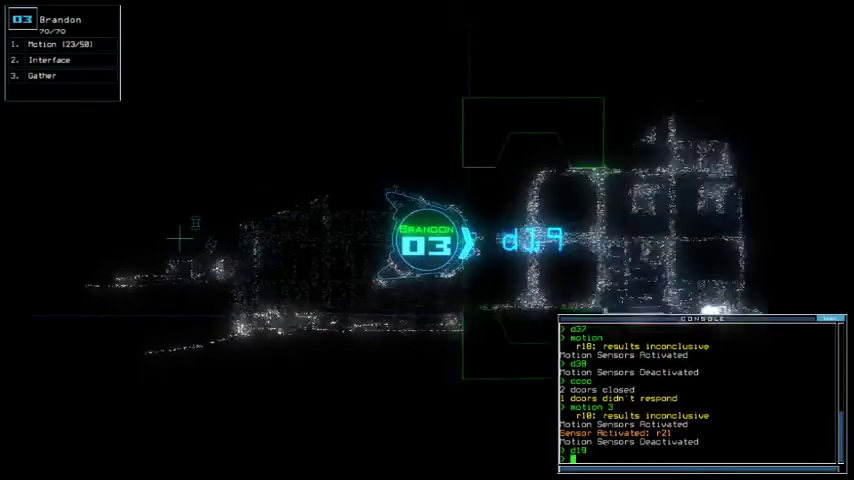
pyautogui.press('Up')
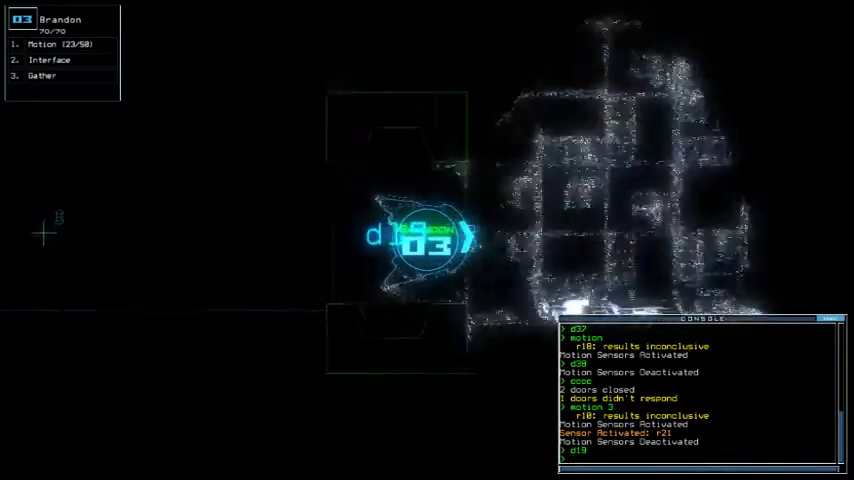
pyautogui.press('Up')
# - Steer drone 03 around the new room, switching between its camera and the schematic map
pyautogui.press('Right')
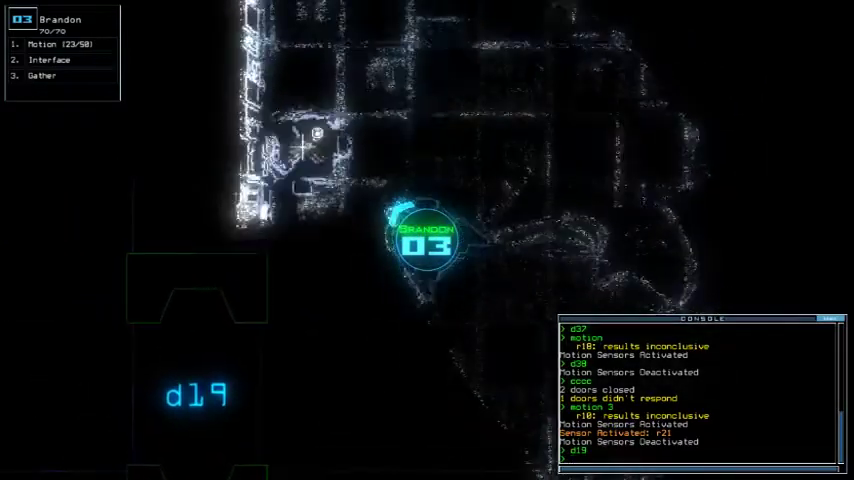
pyautogui.press('Left')
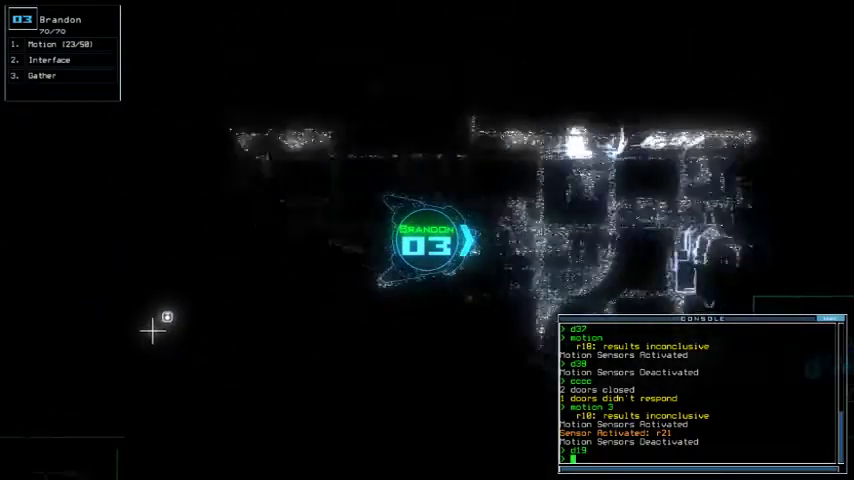
pyautogui.press('Right')
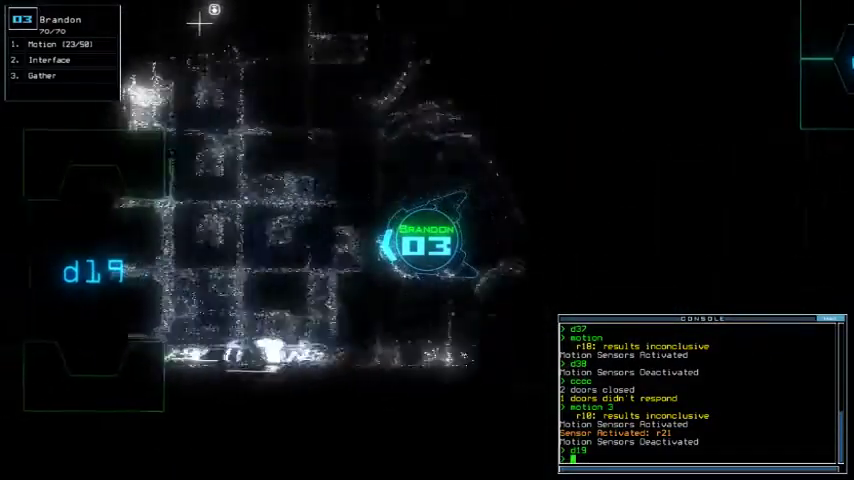
pyautogui.press('Return')
pyautogui.press('space')
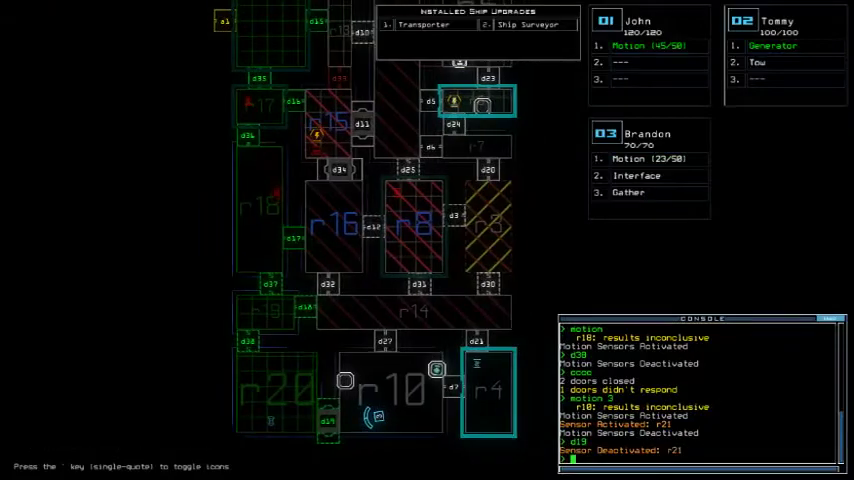
pyautogui.press('space')
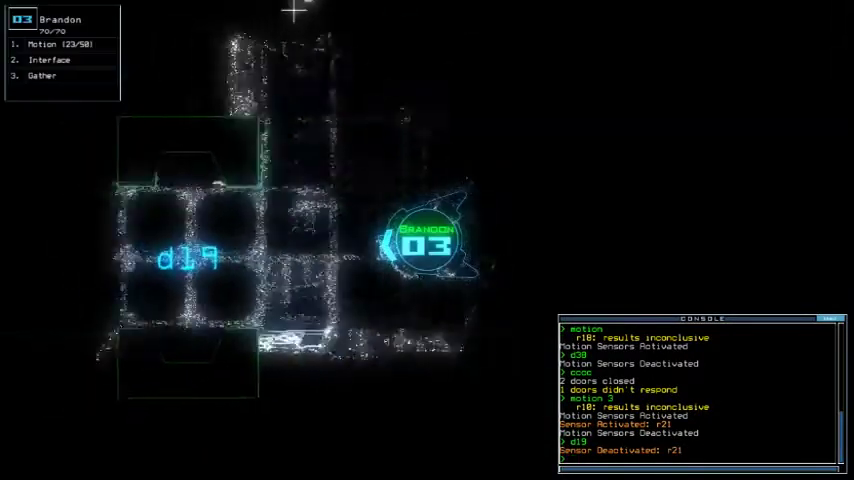
pyautogui.press('Up')
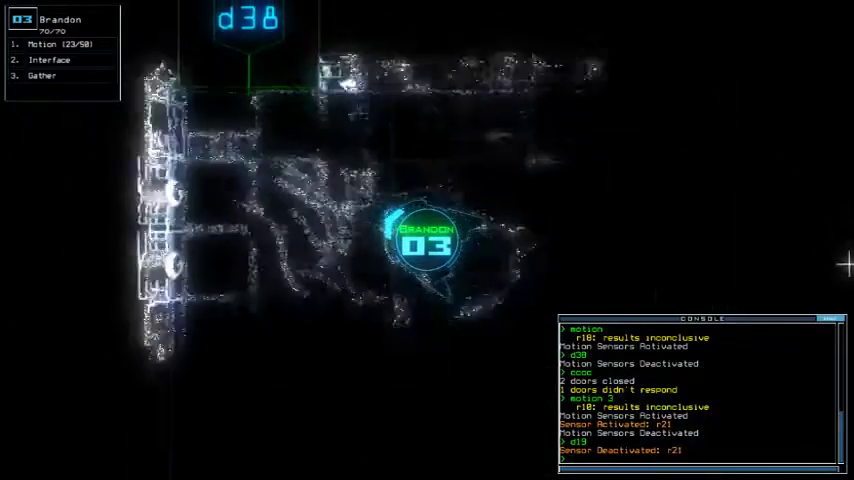
pyautogui.press('space')
# - Re-dock the ship at airlock a1 and toggle doors d35 through d38
pyautogui.press('Return')
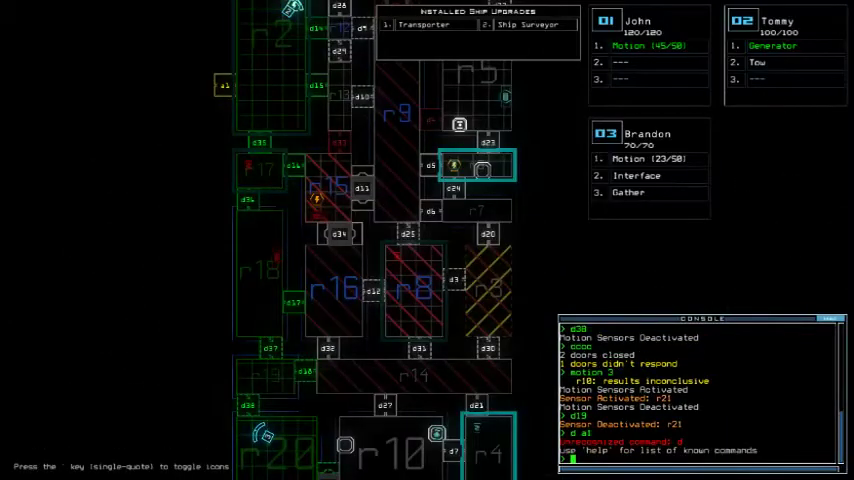
pyautogui.write('dd al')
pyautogui.press('Return')
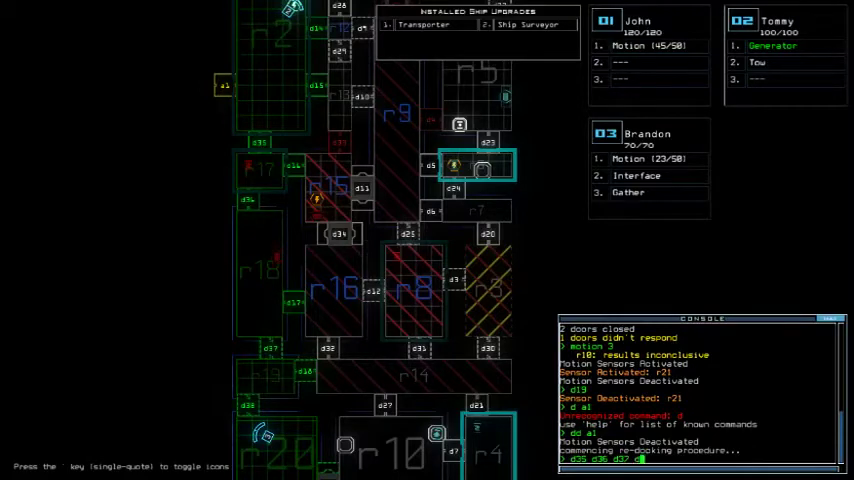
pyautogui.write('8')
pyautogui.press('Return')
# - Send drone 2 to room r10, open room r1's doors, and recall drone 3
pyautogui.press('Return')
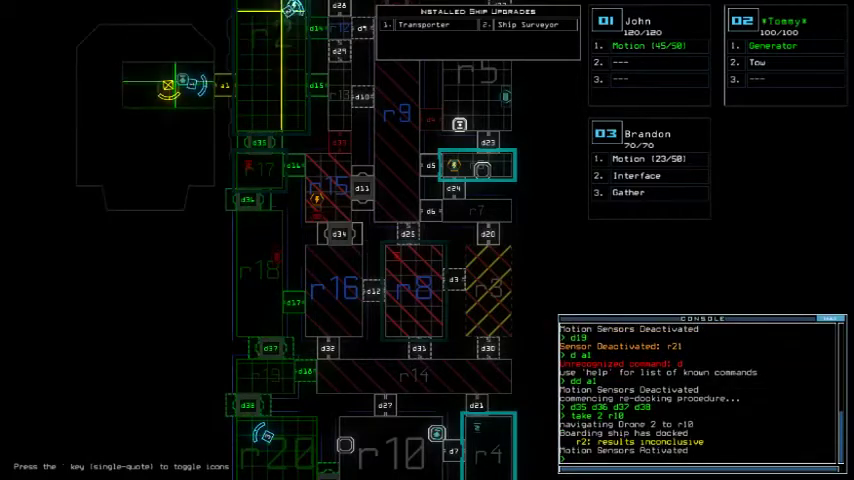
pyautogui.write('r')
pyautogui.press('Return')
pyautogui.write('back 3')
pyautogui.press('Return')
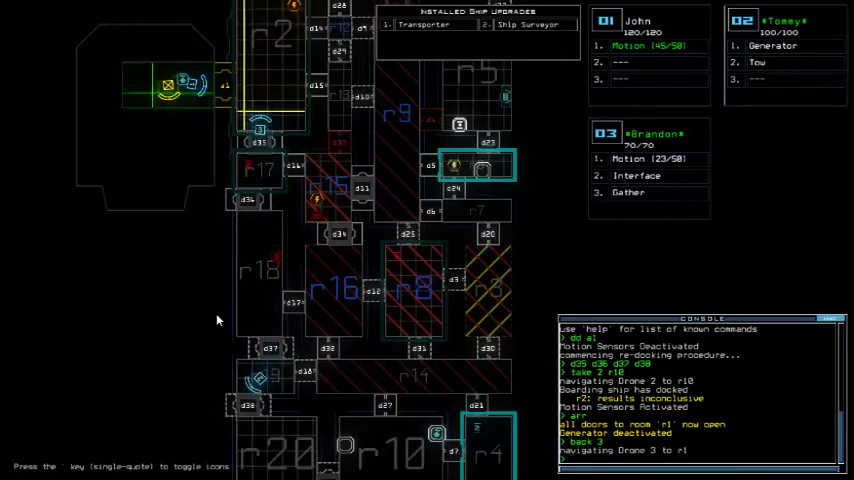
pyautogui.scroll(-3, 218, 320)
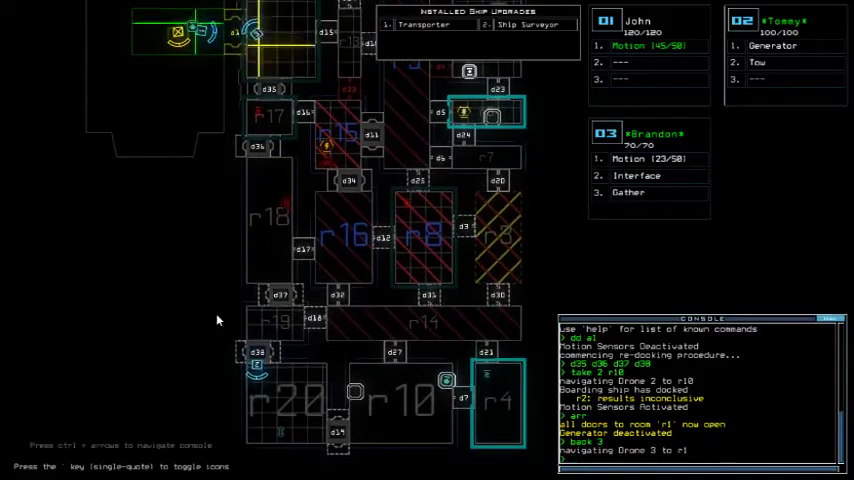
pyautogui.press('Up')
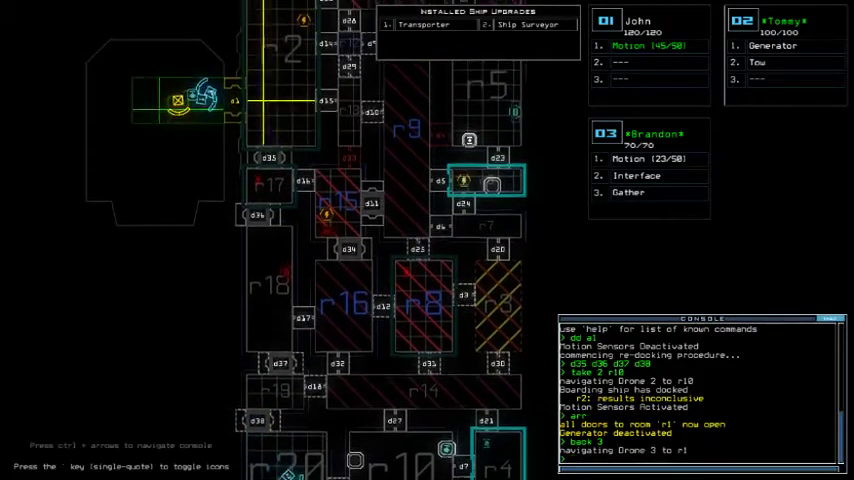
pyautogui.press('Down')
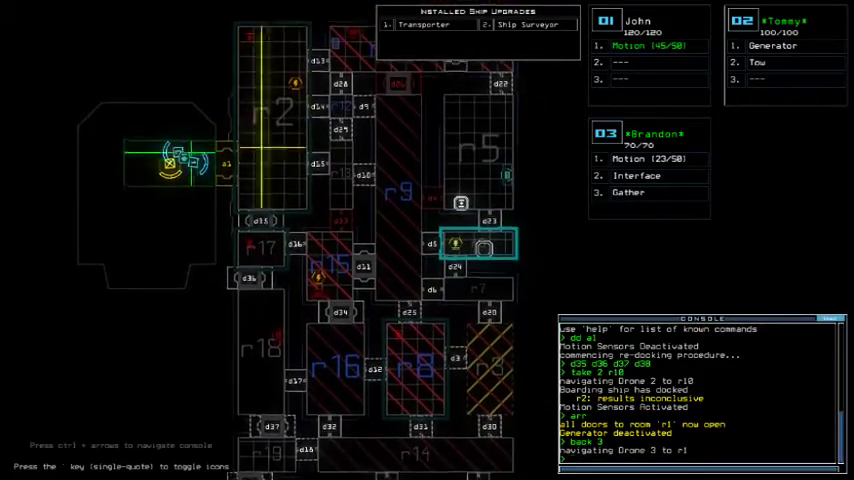
pyautogui.press('Down')
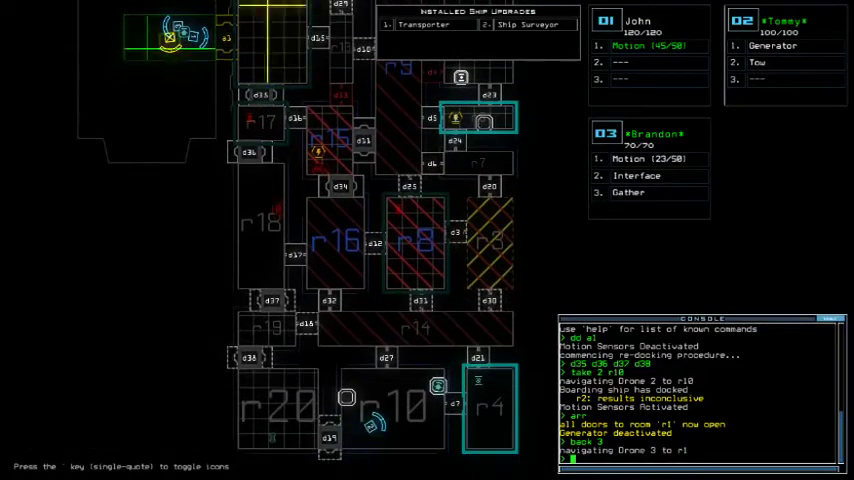
pyautogui.press('Up')
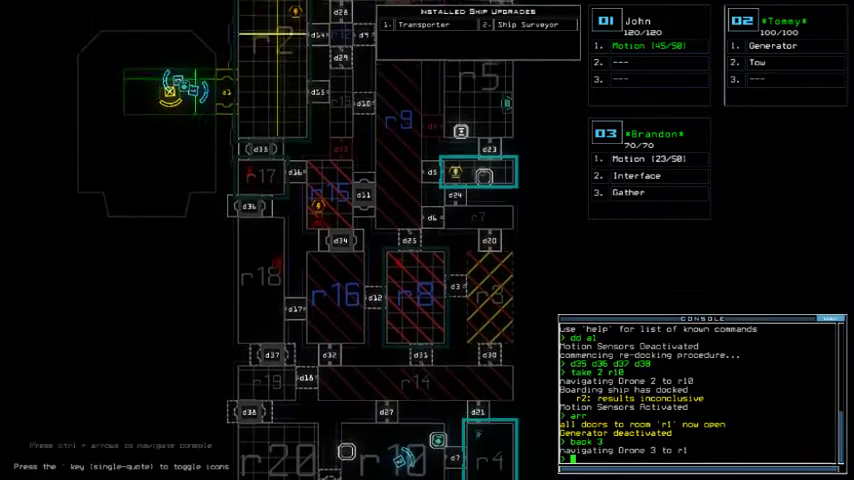
# - Have drone 2 tow the Ship Surveyor to r1, then leave with 'out' for a 785 score
pyautogui.press('Return')
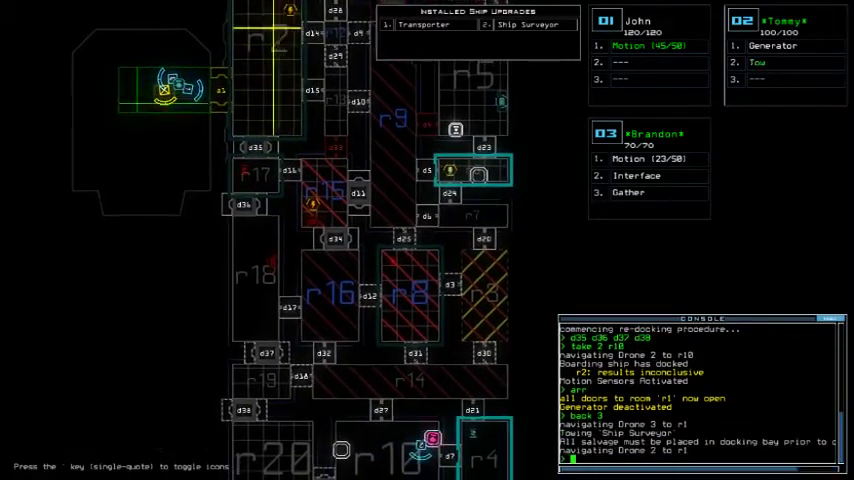
pyautogui.press('Up')
pyautogui.press('Up')
pyautogui.press('Up')
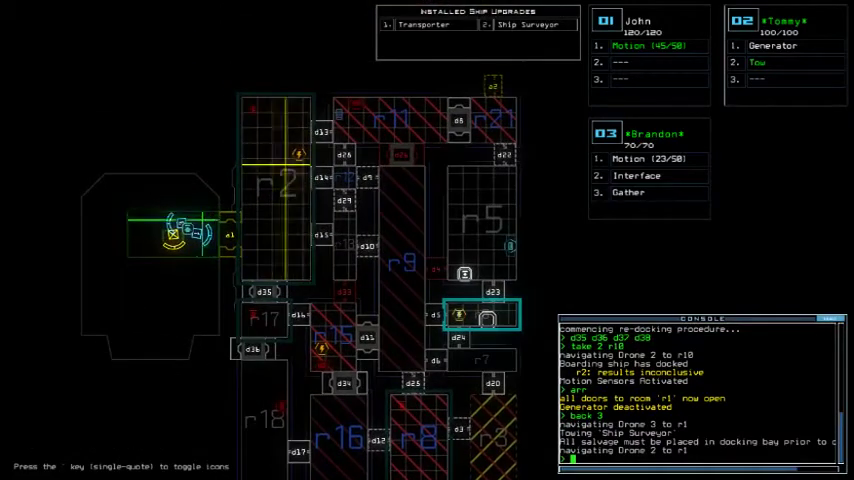
pyautogui.press('Down')
pyautogui.press('Down')
pyautogui.press('Down')
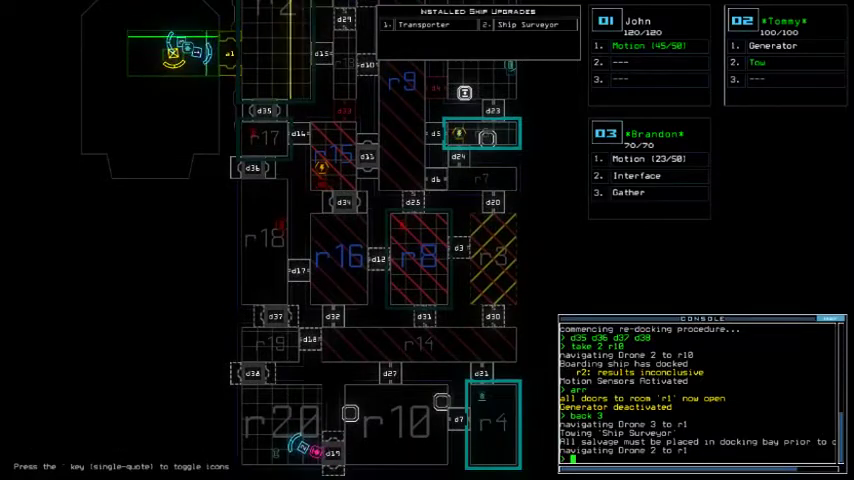
pyautogui.press('Up')
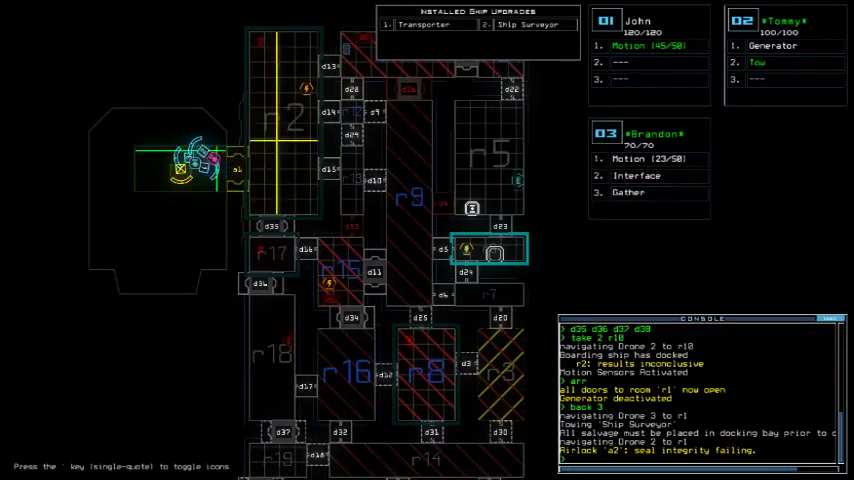
pyautogui.write('out')
pyautogui.press('Return')
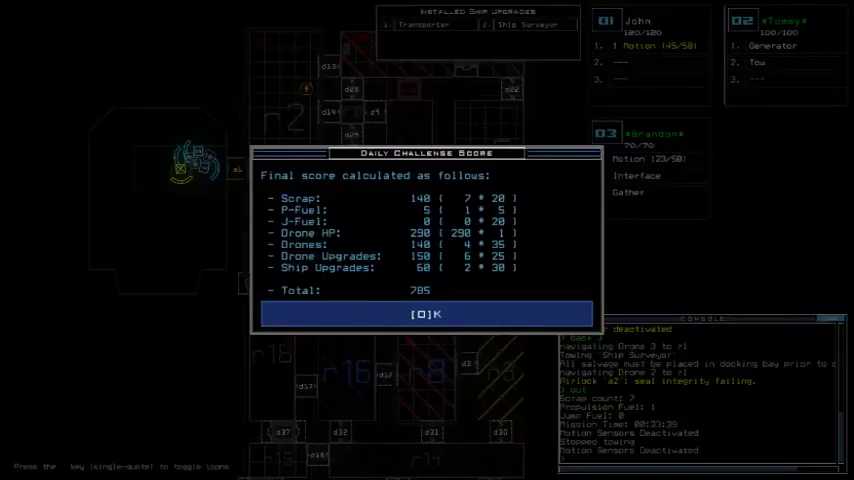
# - Confirm the Daily Challenge Score dialog to reach the 08/12/2020 Daily Leaderboard
pyautogui.press('Return')
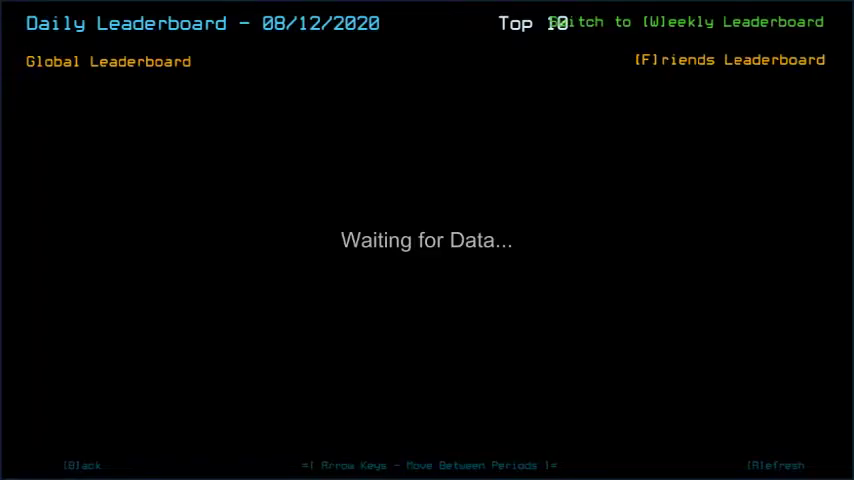